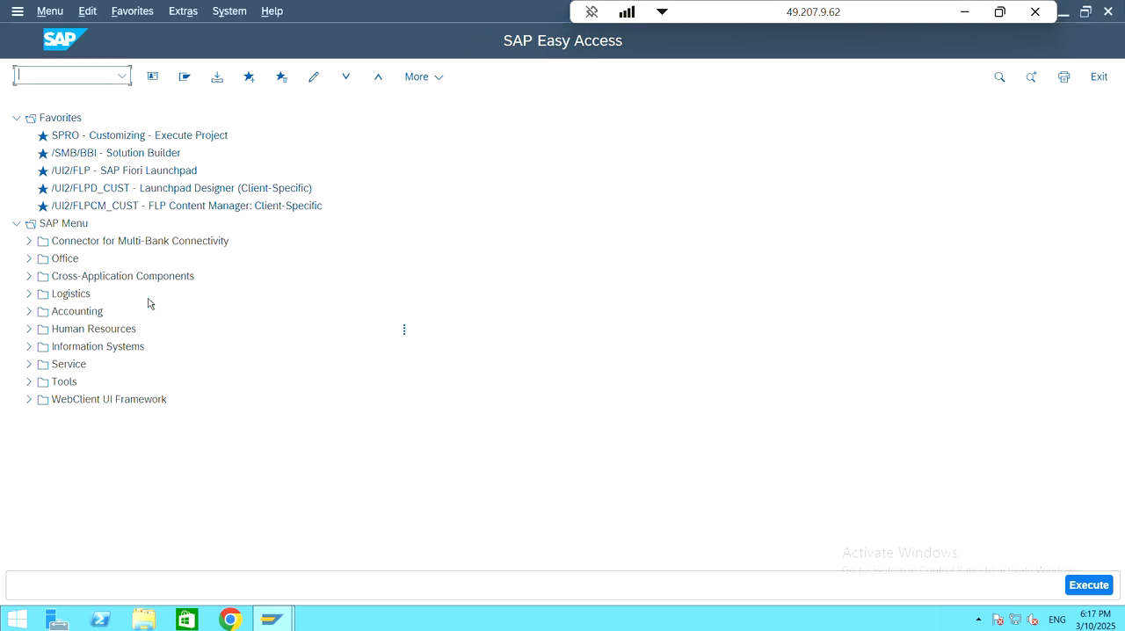
Step: Open the F-47 Request transaction, found in the SAP Menu under Financial Accounting, Accounts Payable, Document Entry, Down Payment
click(29, 312)
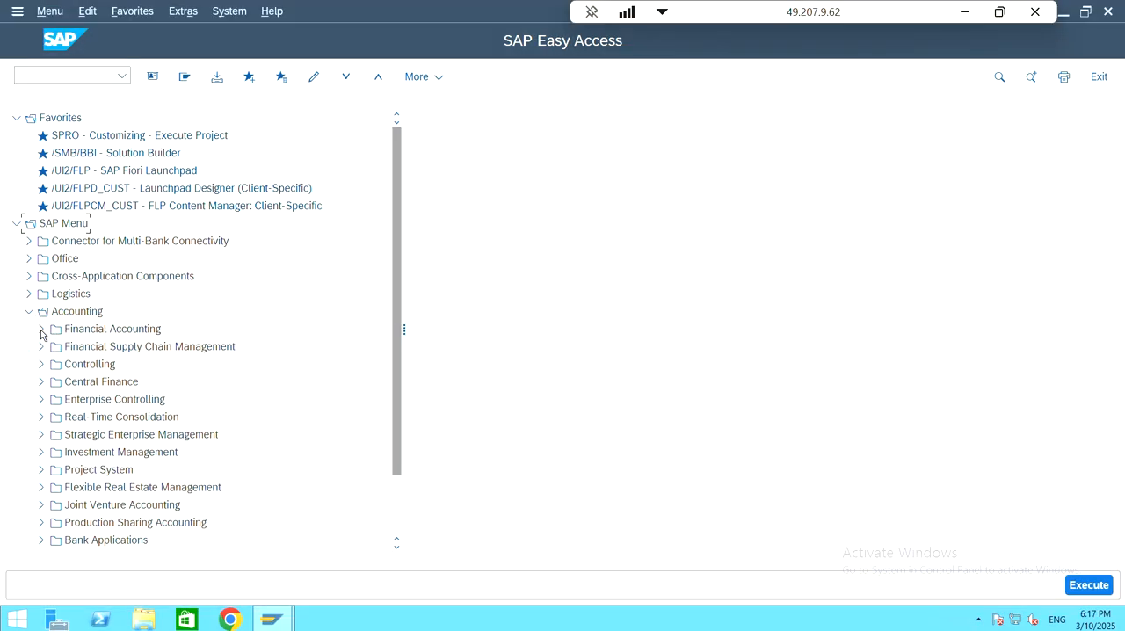
click(41, 330)
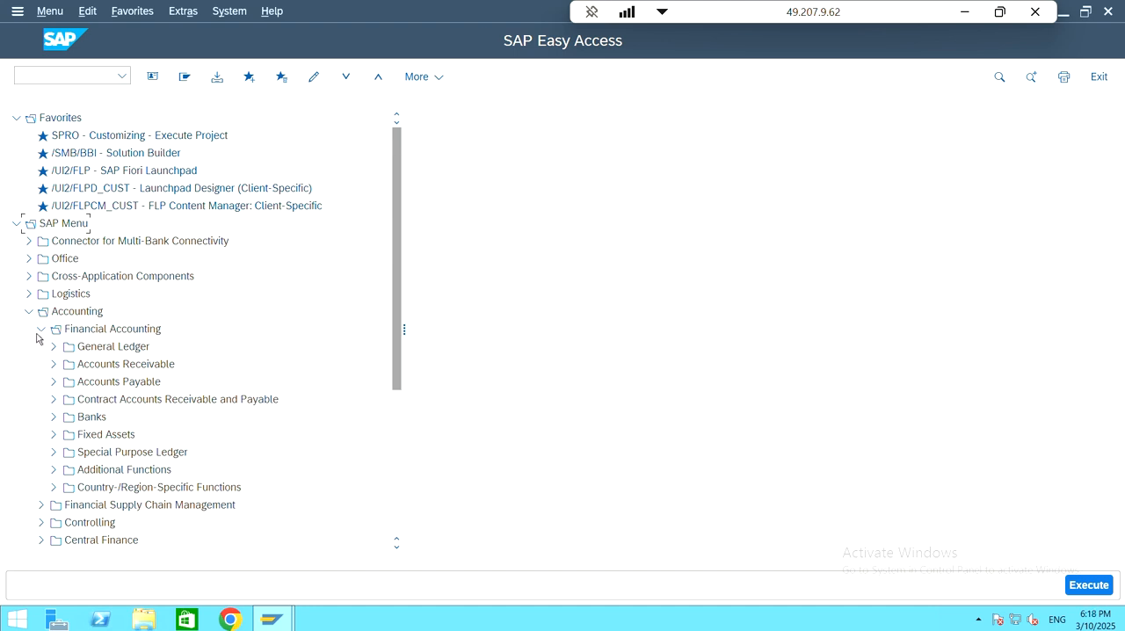
click(53, 382)
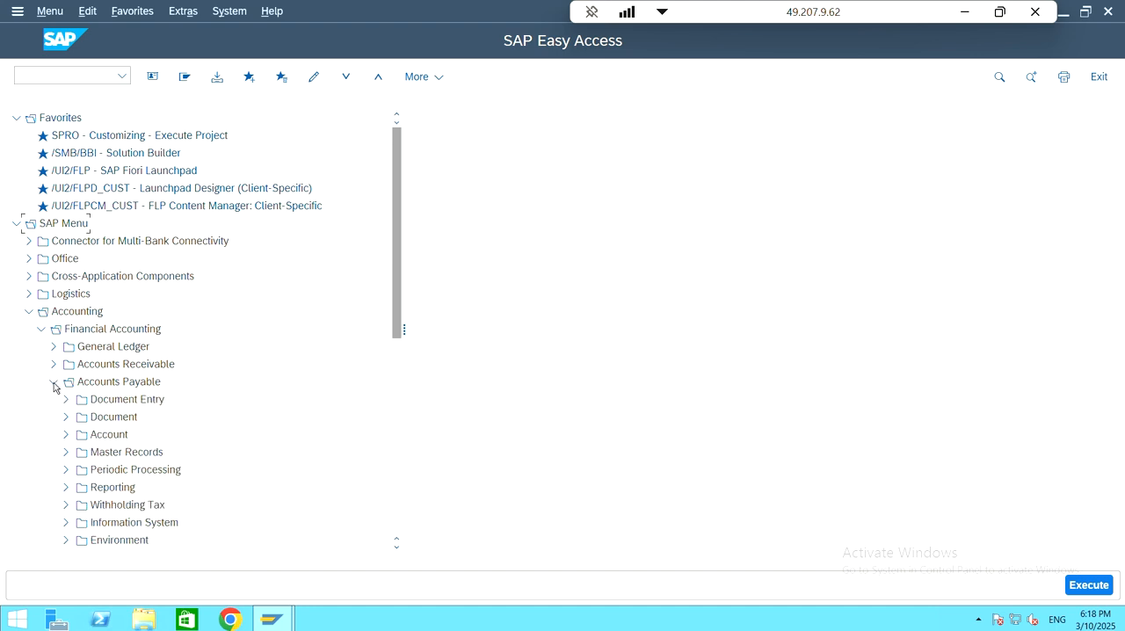
click(66, 382)
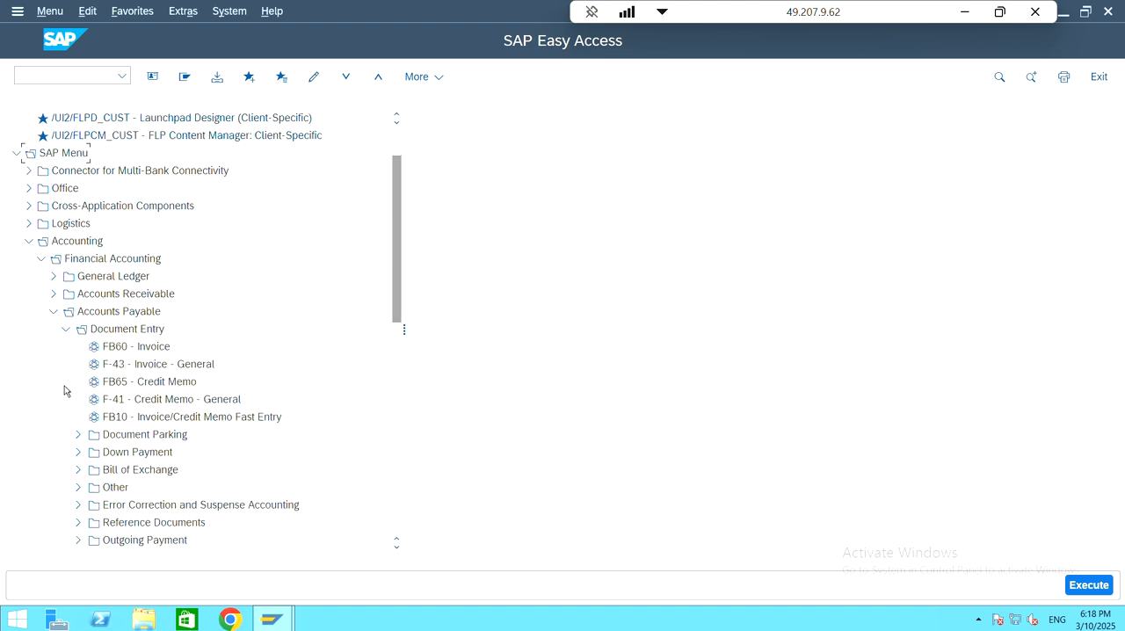
scroll(136, 375, down, 1)
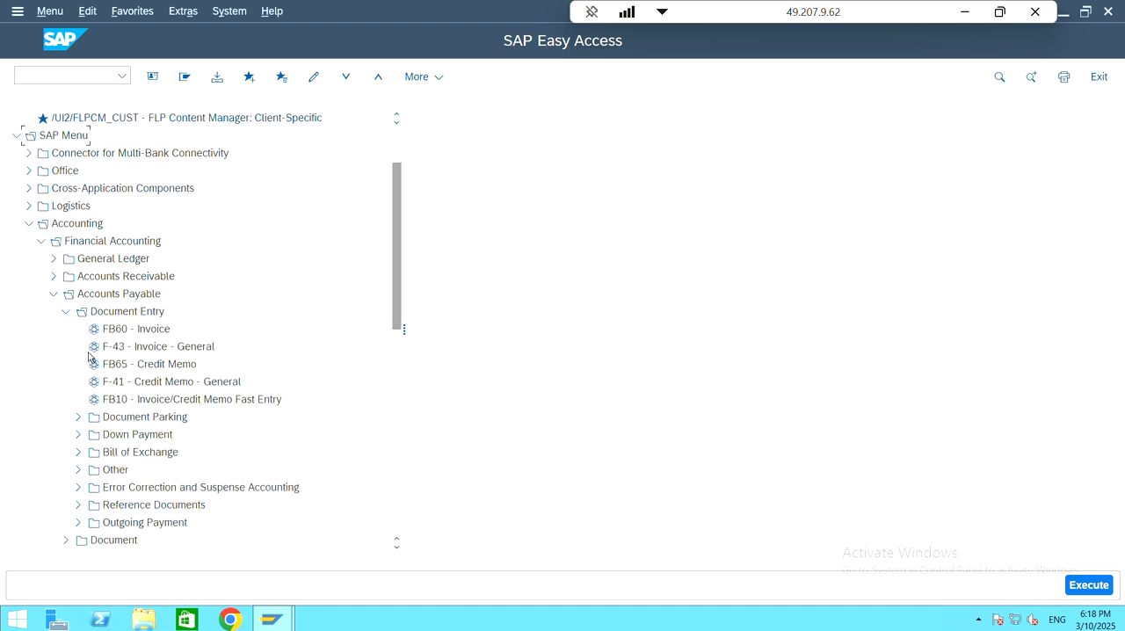
click(78, 434)
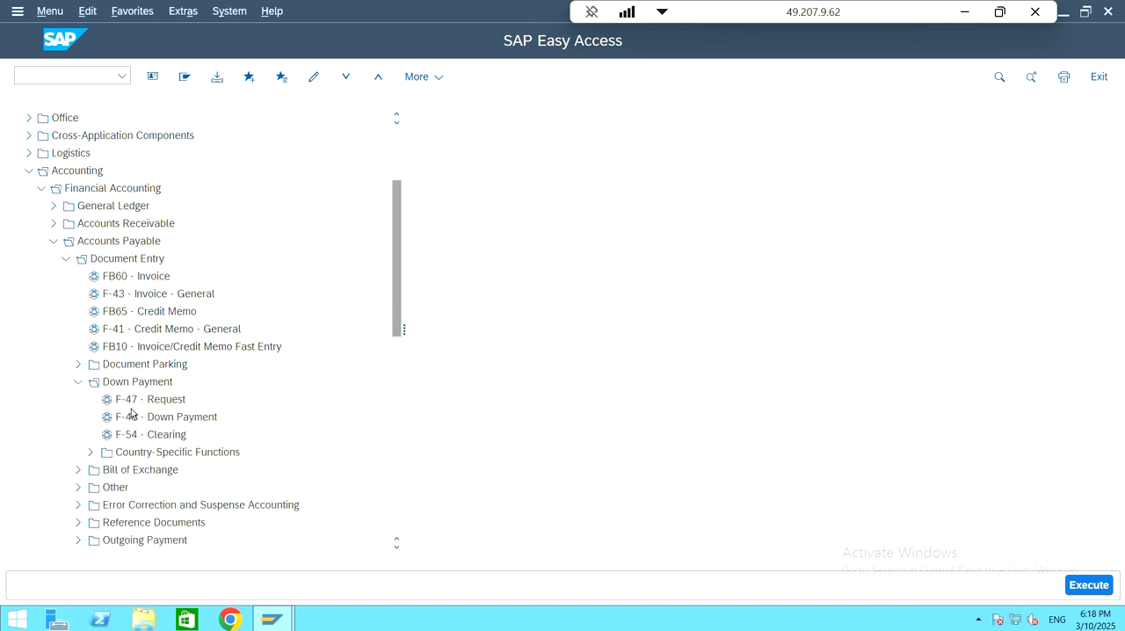
scroll(147, 405, up, 2)
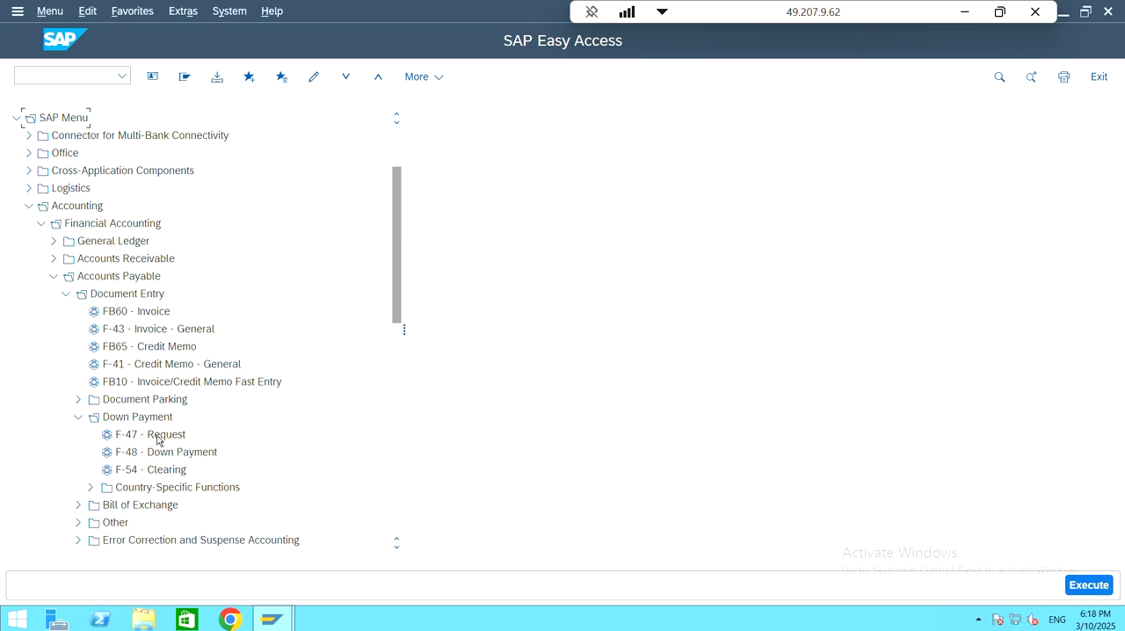
click(152, 434)
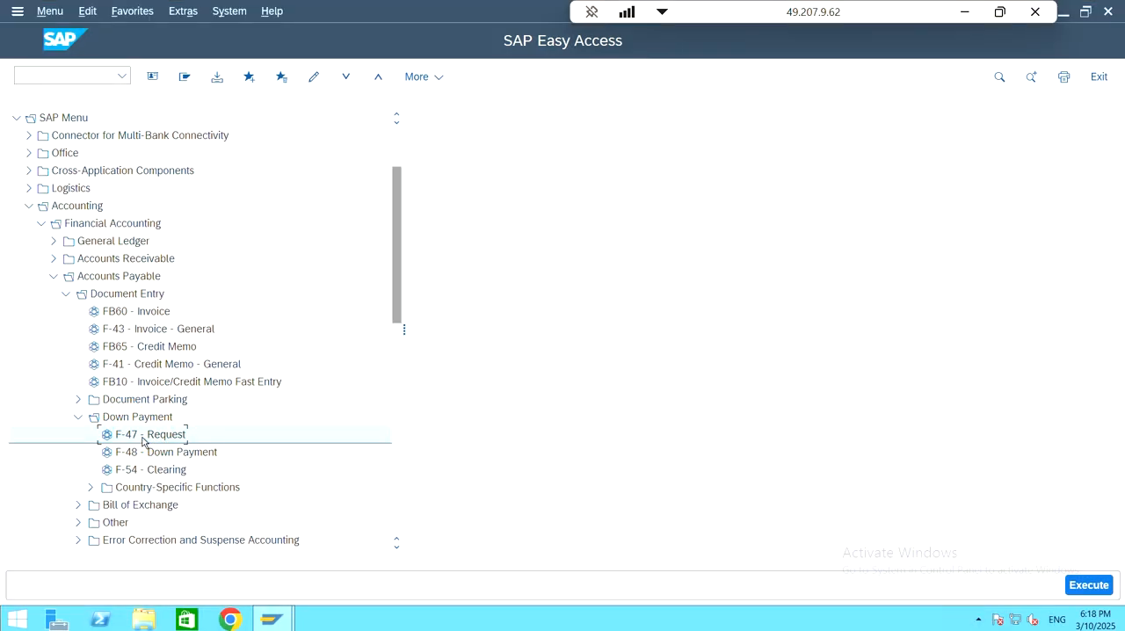
double_click(142, 438)
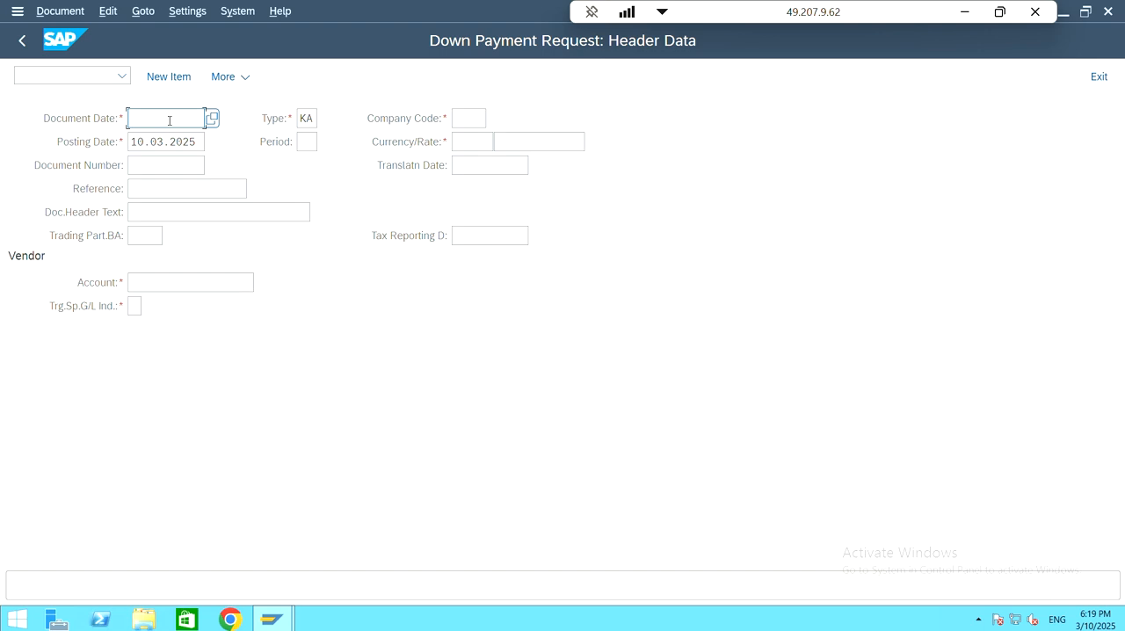
Step: Set both the document date and the posting date of the down payment request to 05.03.2025
text(05.03.2025)
key(Tab)
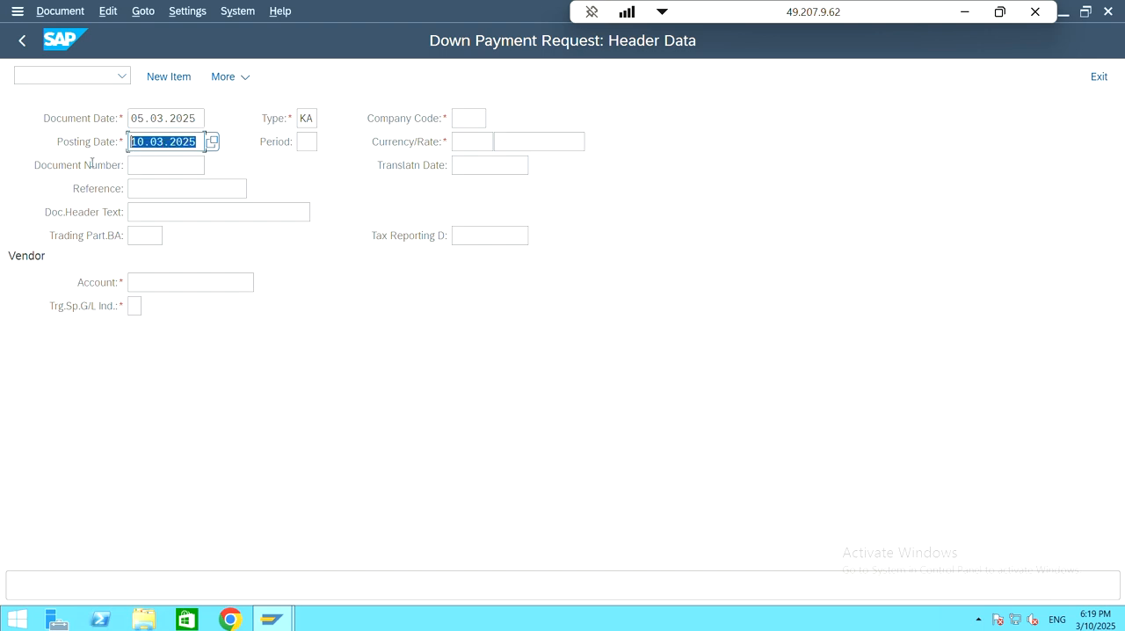
text(05.)
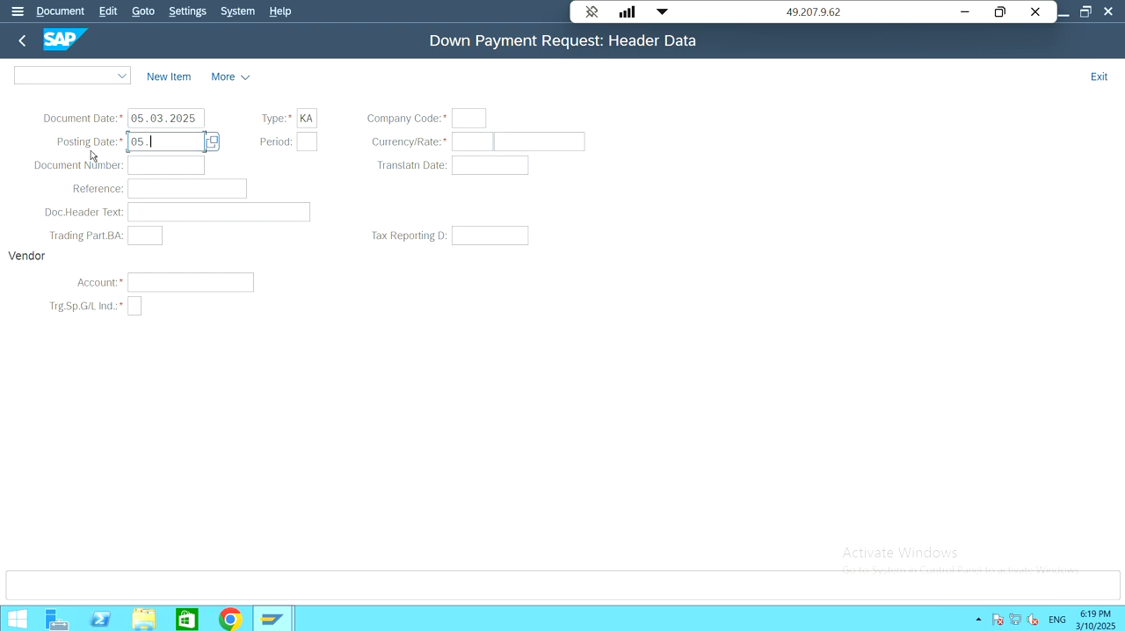
text(03.2025)
Step: Look up the vendor account by searching suppliers for company code 222, and choose 222 VENDOR
click(217, 284)
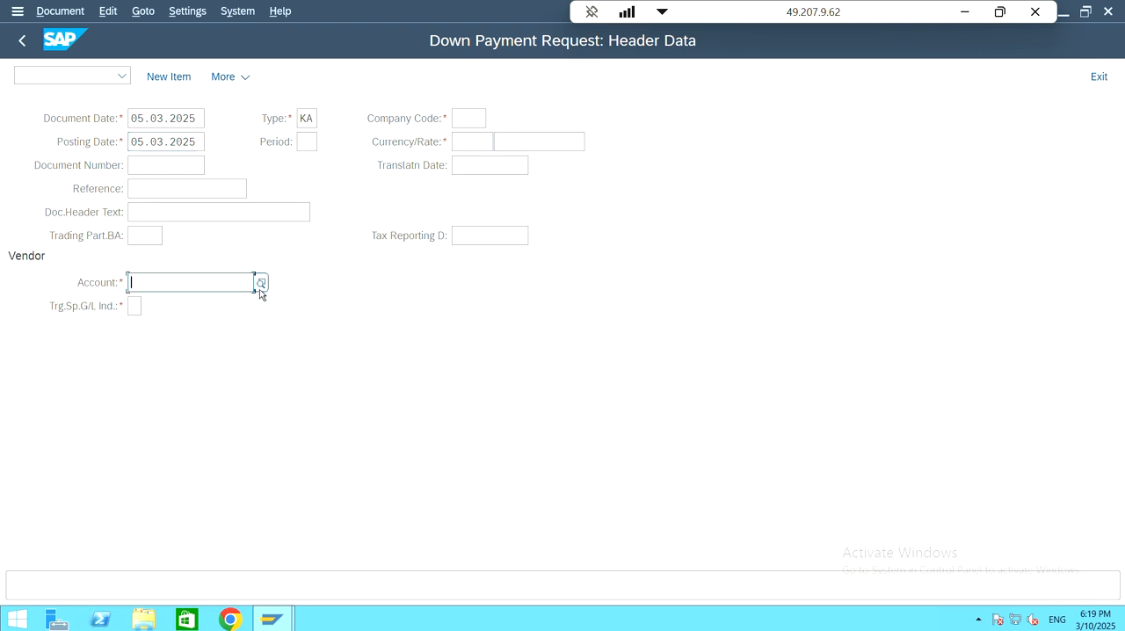
click(259, 288)
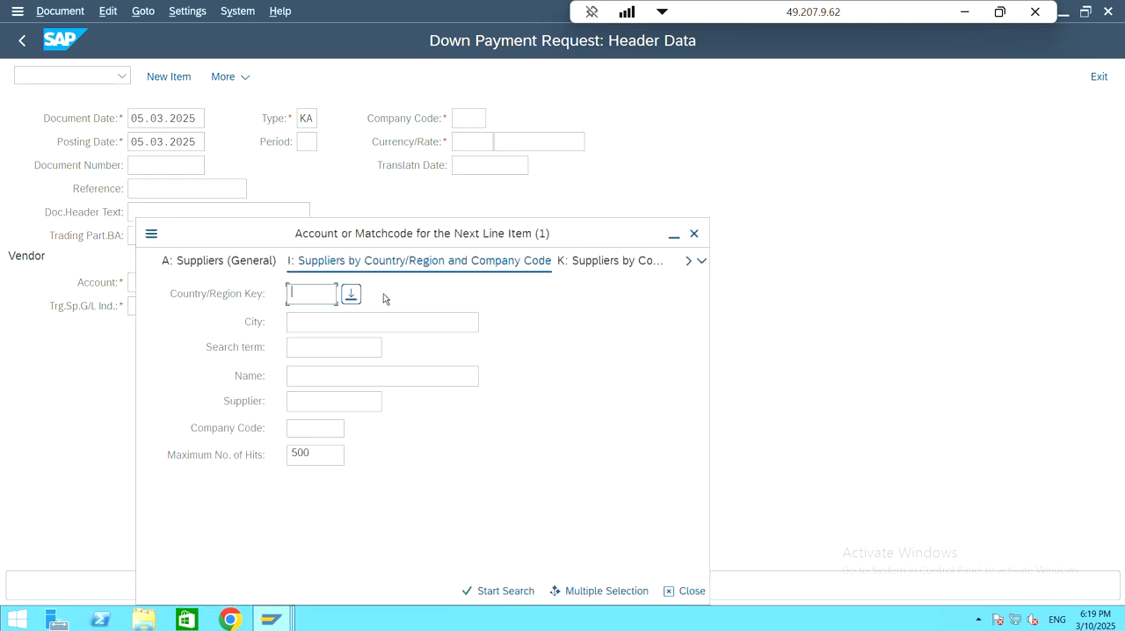
click(286, 367)
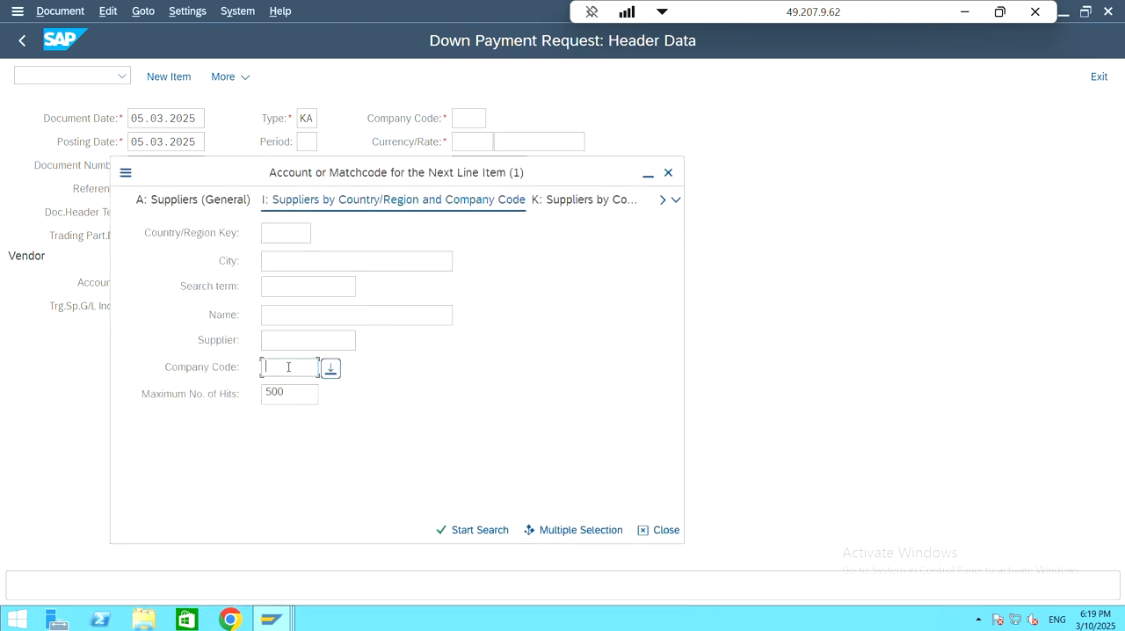
click(304, 261)
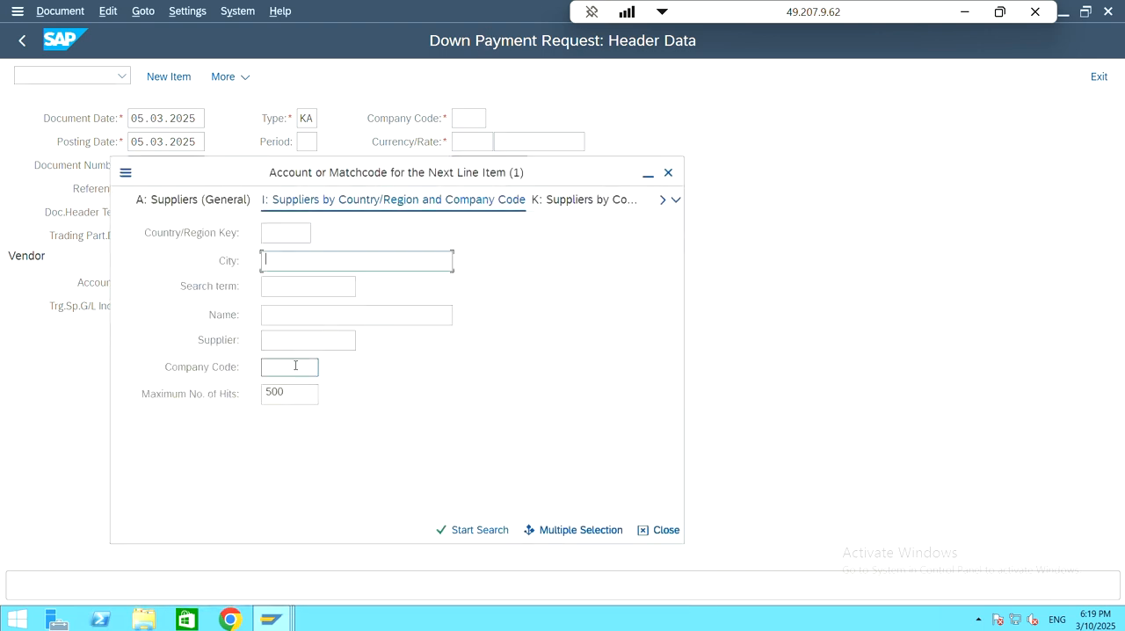
click(295, 367)
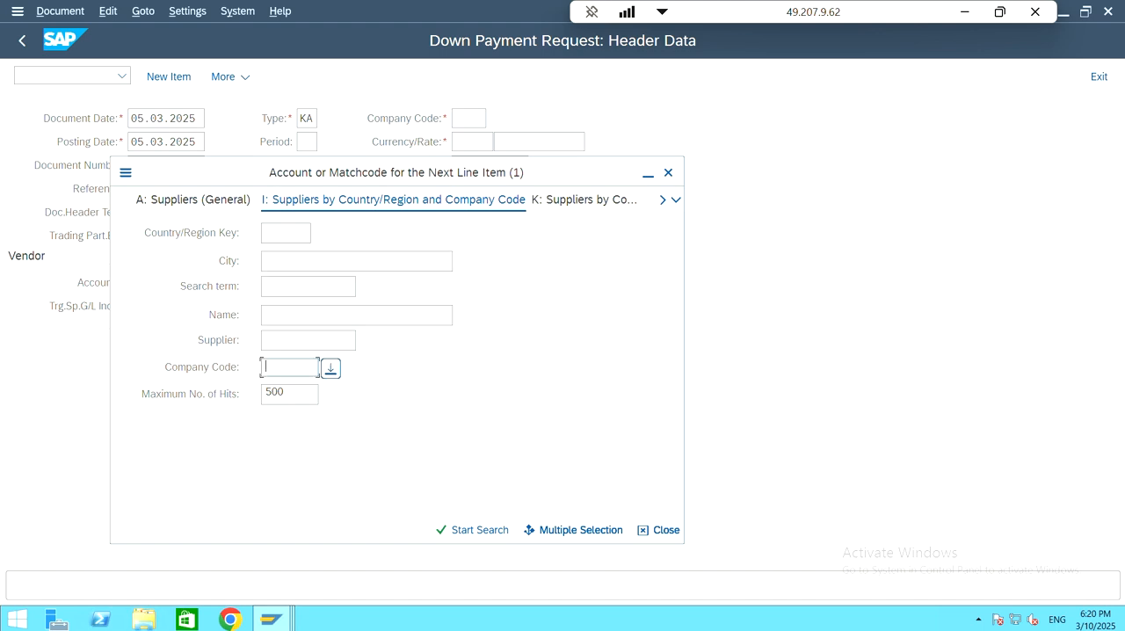
text(222)
click(479, 530)
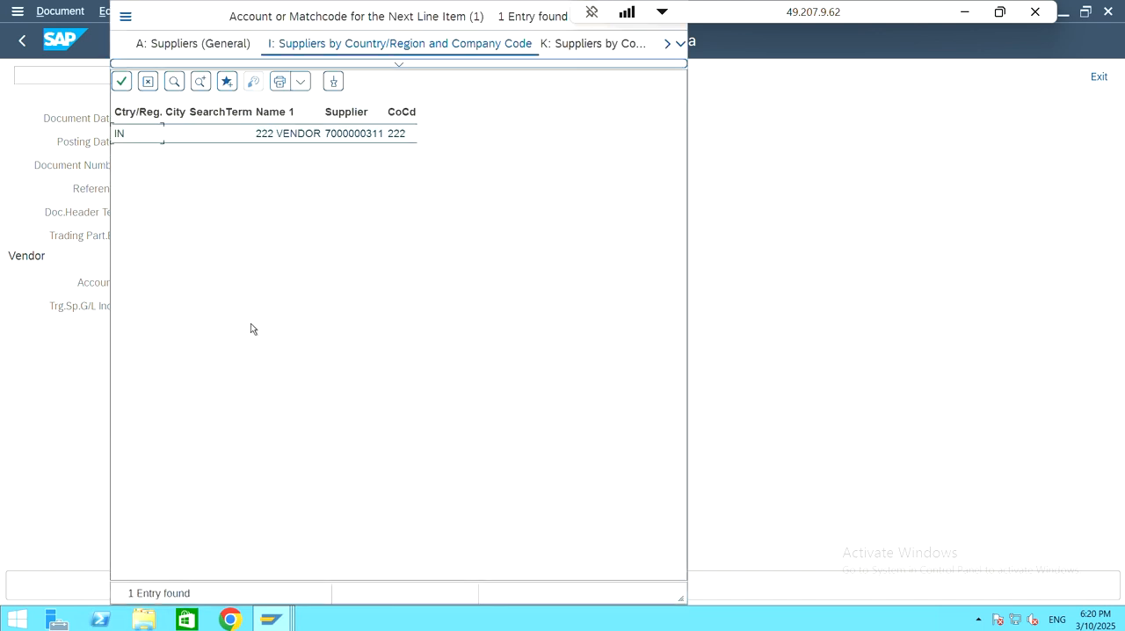
double_click(234, 138)
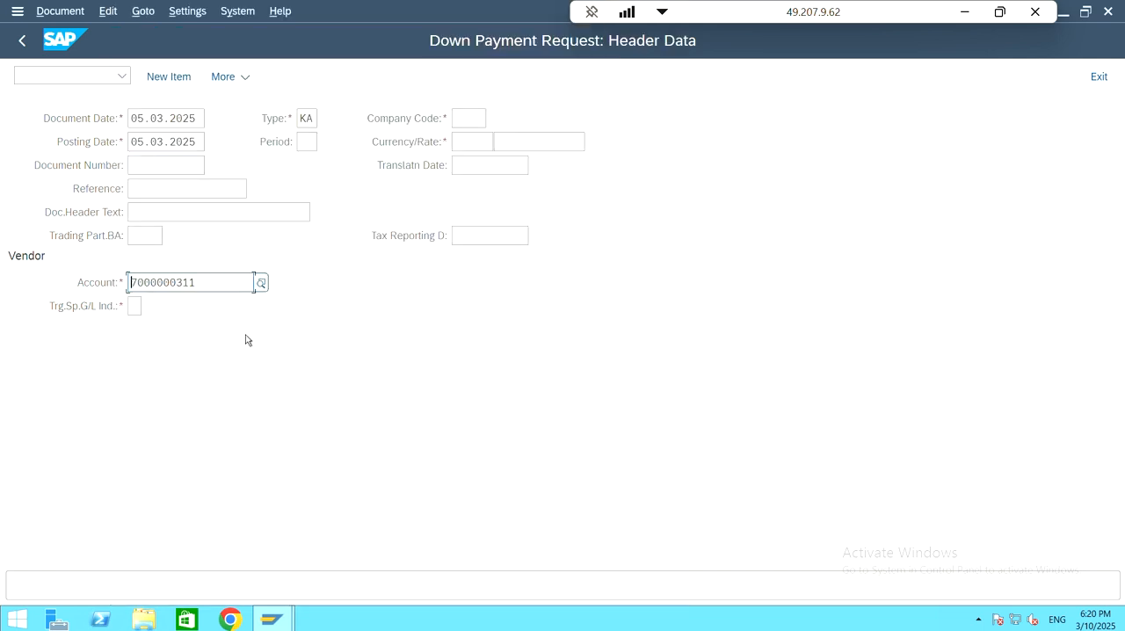
Step: Set the target special G/L indicator to A, Down Payments, Current Assets, from its list of possible values
click(134, 306)
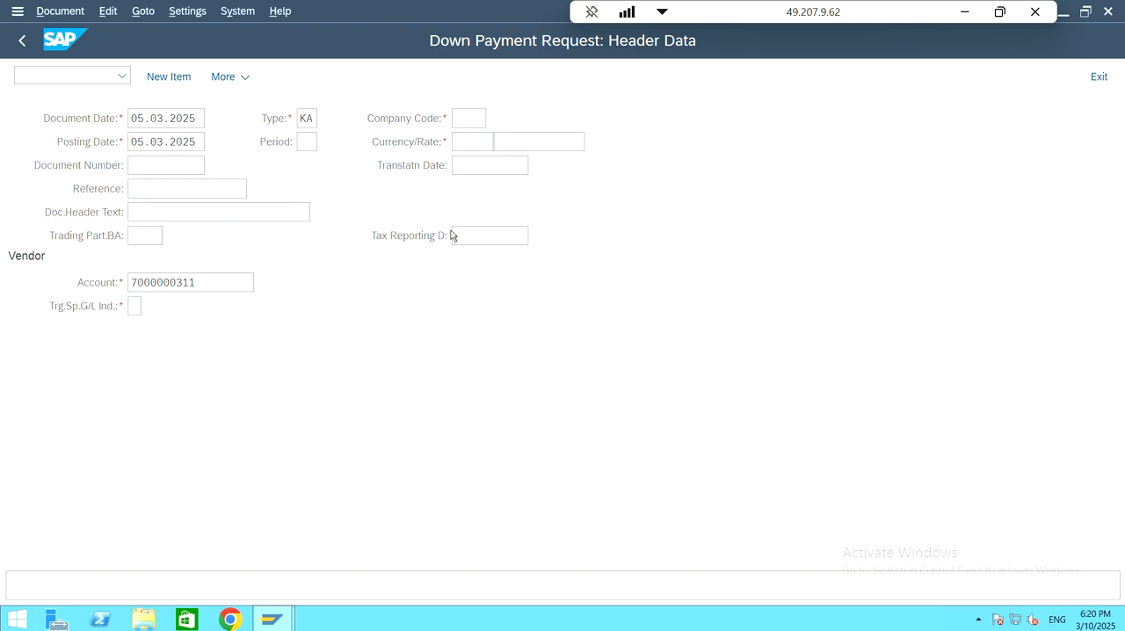
key(F4)
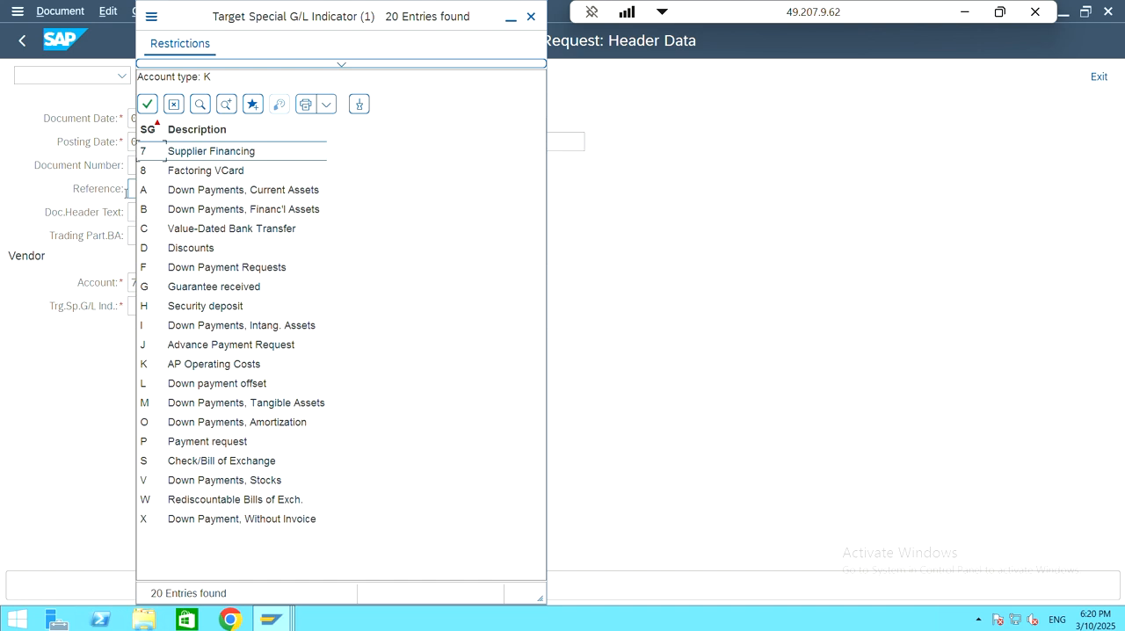
click(154, 191)
double_click(153, 190)
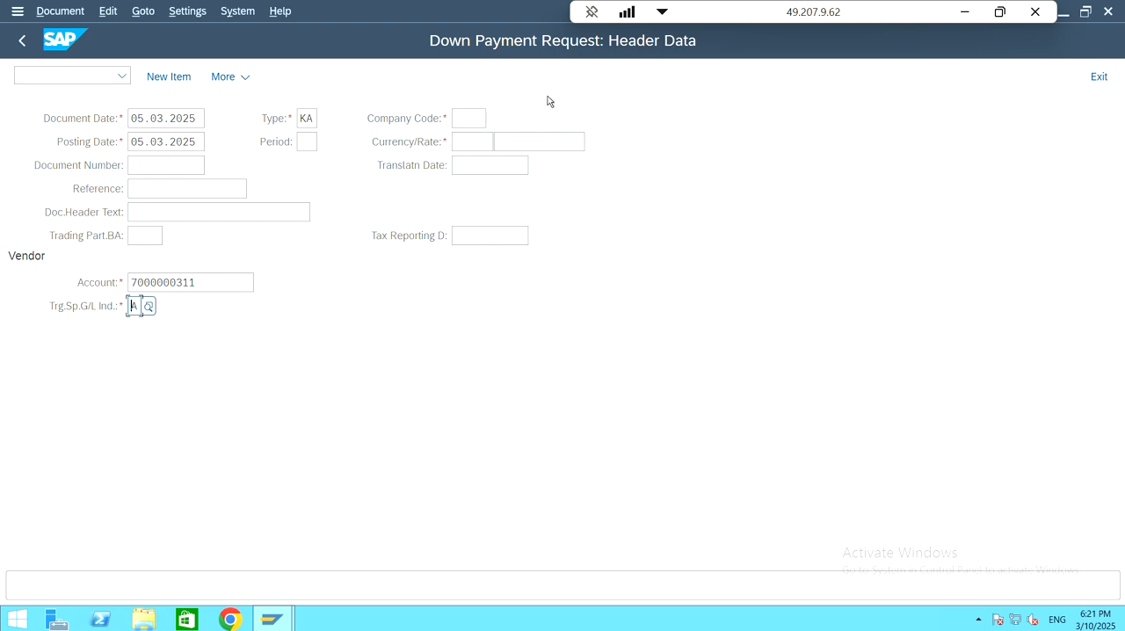
Step: Enter company code 222 and currency INR in the down payment request header
click(464, 123)
text(222)
click(492, 213)
click(473, 144)
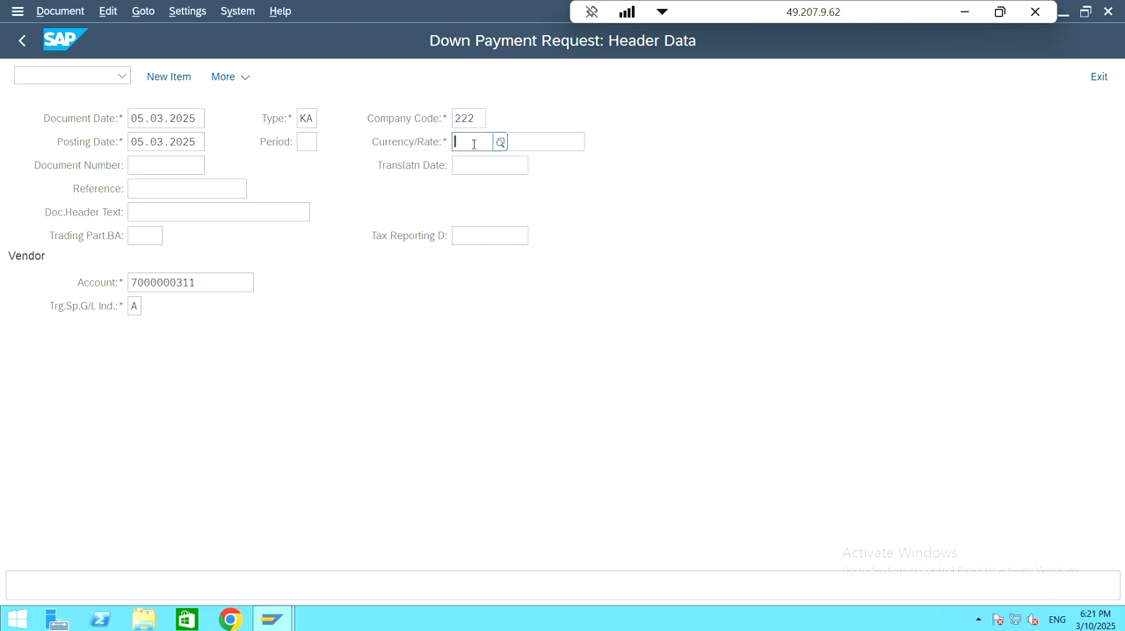
text(INR)
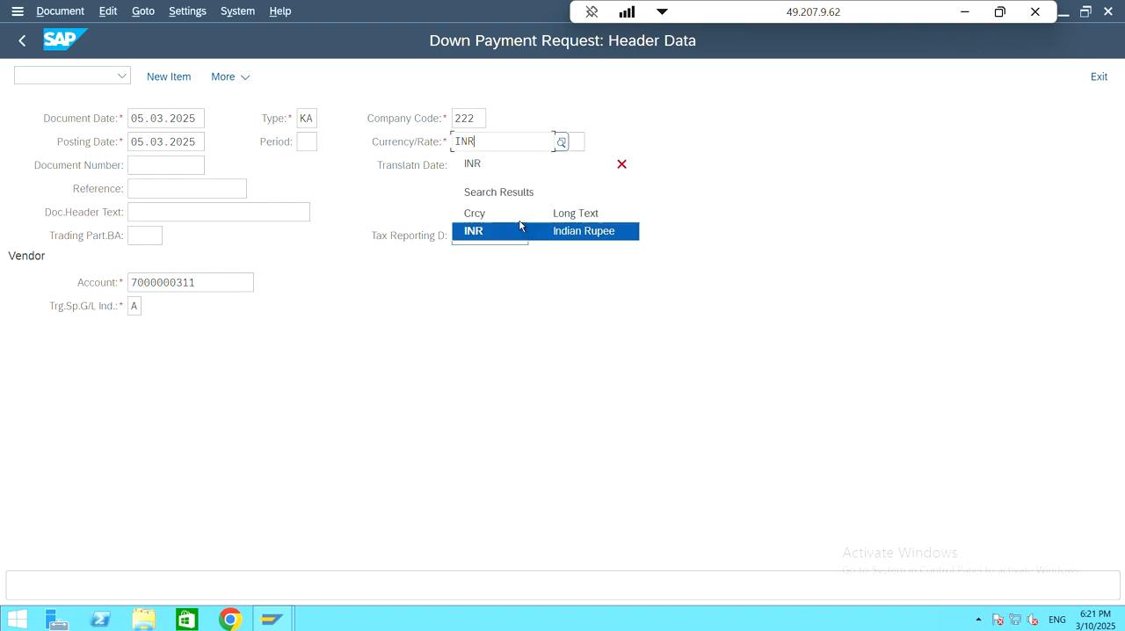
click(528, 225)
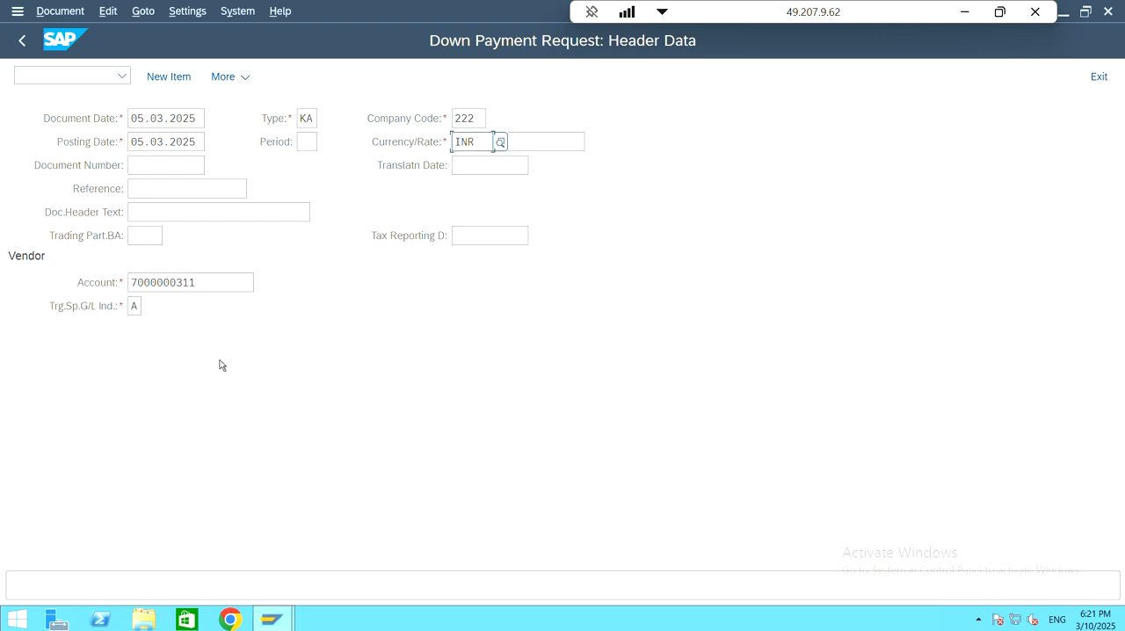
click(374, 83)
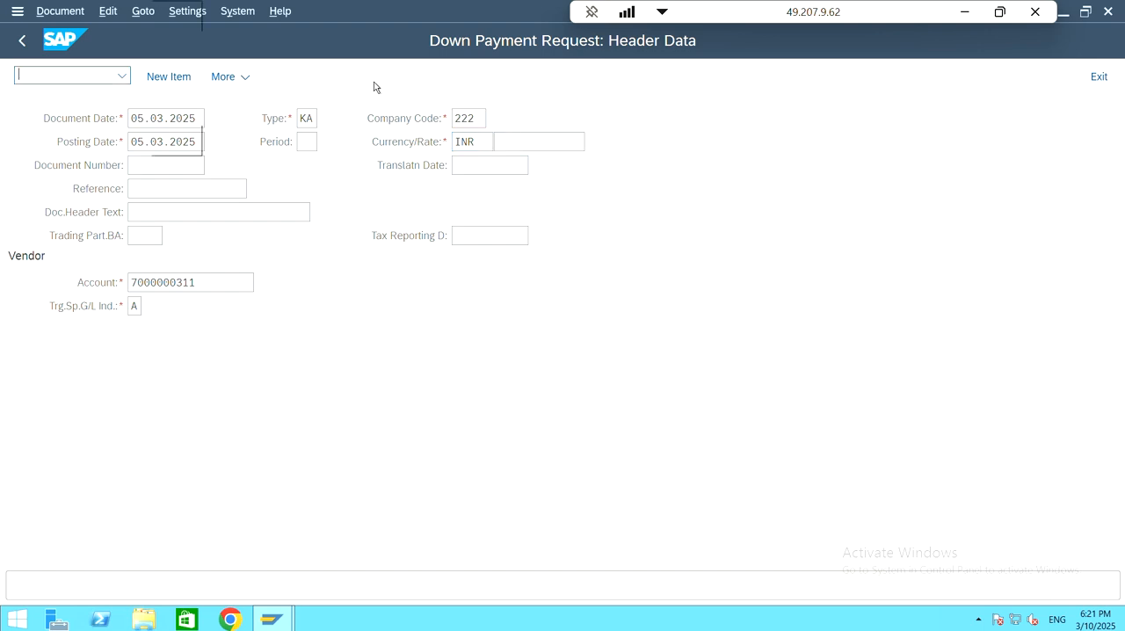
Step: Add a new vendor item with an amount of 15000 INR and a due date of 06.03.2025
click(168, 77)
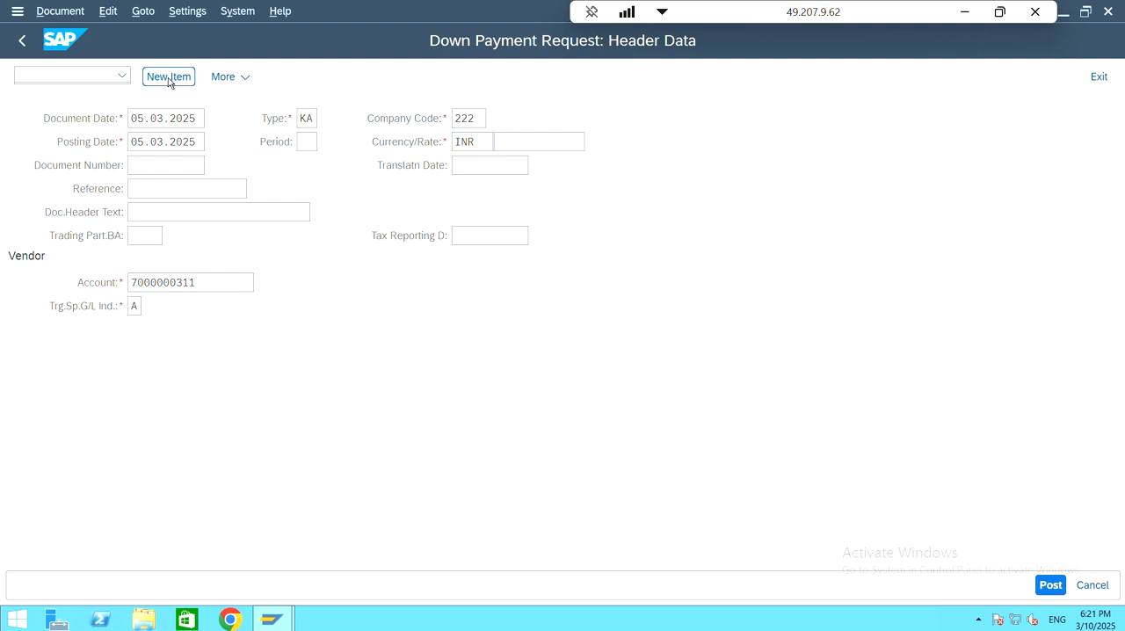
click(168, 77)
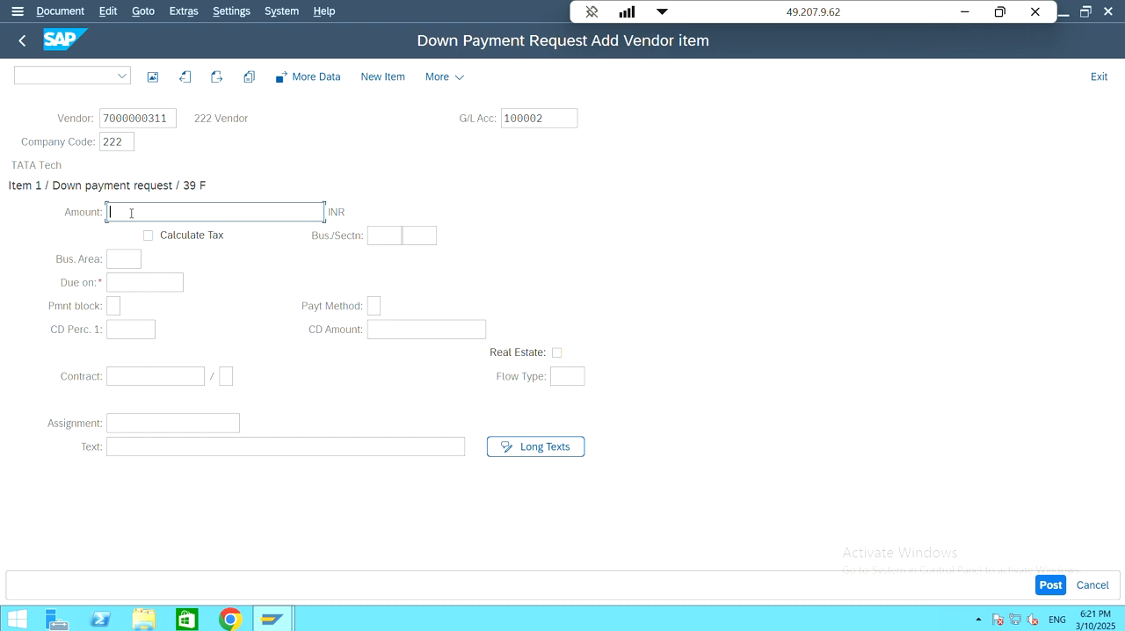
text(15000)
click(128, 285)
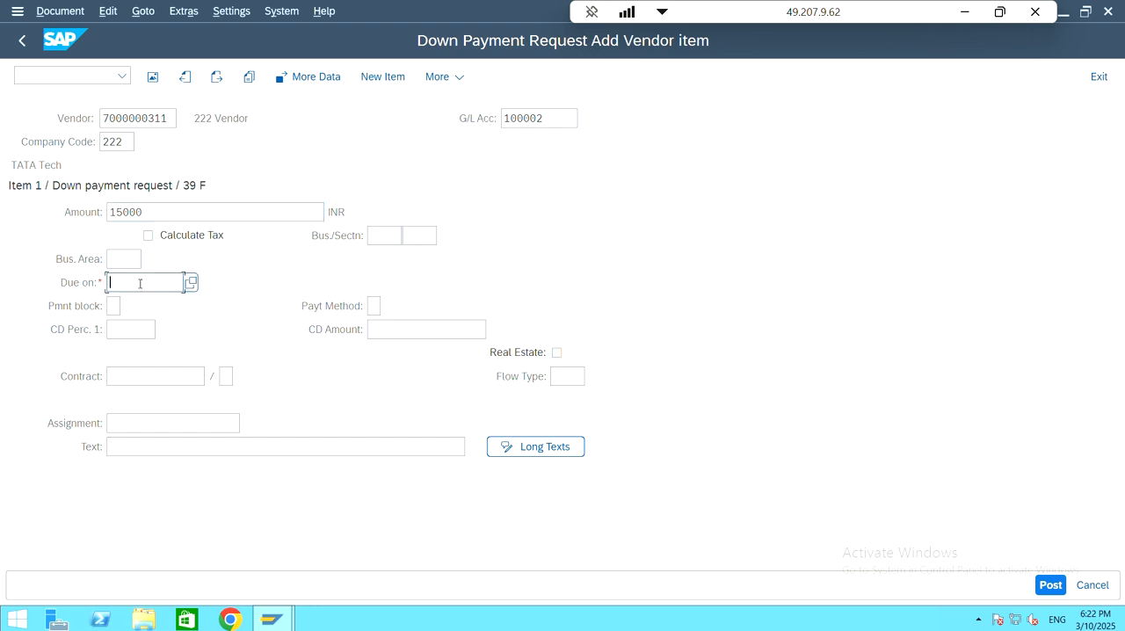
text(06.03.2025)
key(Return)
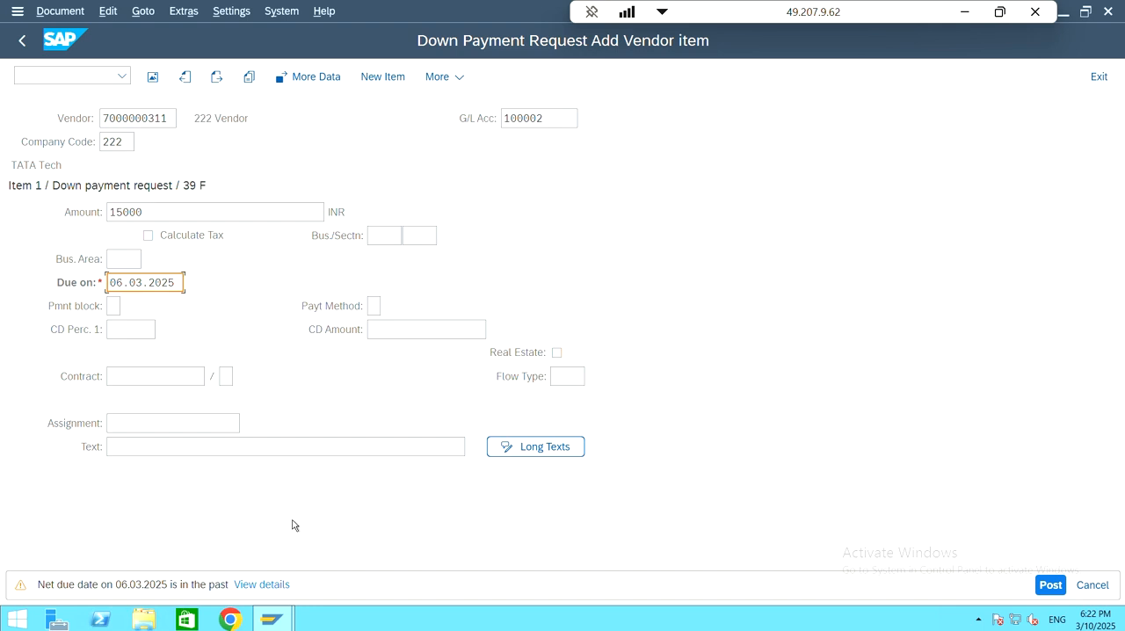
key(Return)
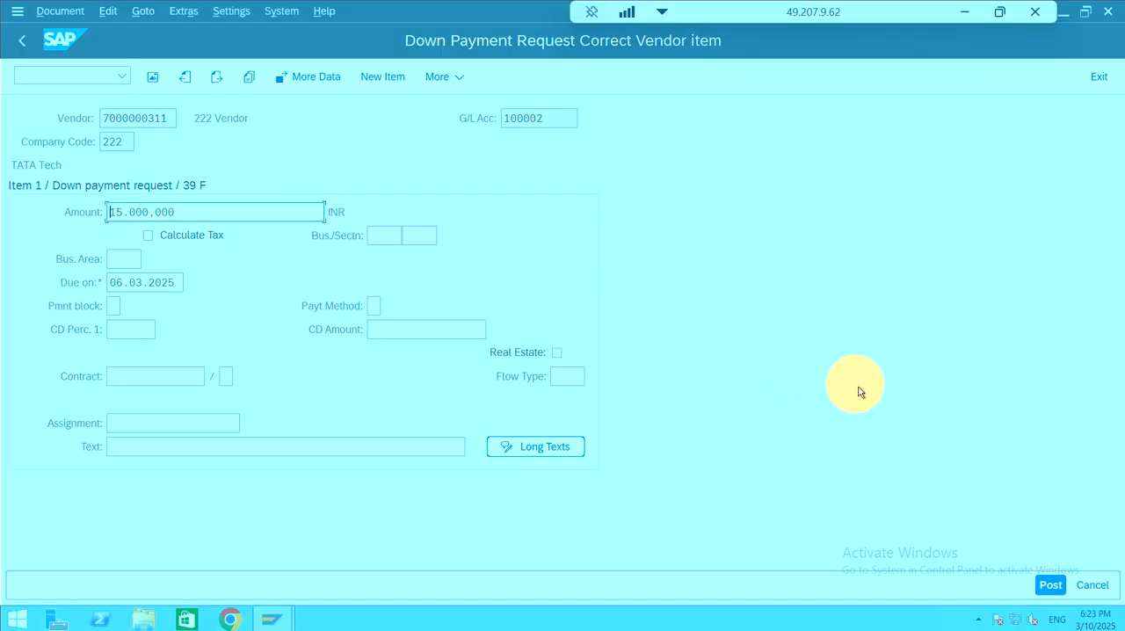
Step: Post the down payment request and return to the SAP Easy Access screen
click(1062, 585)
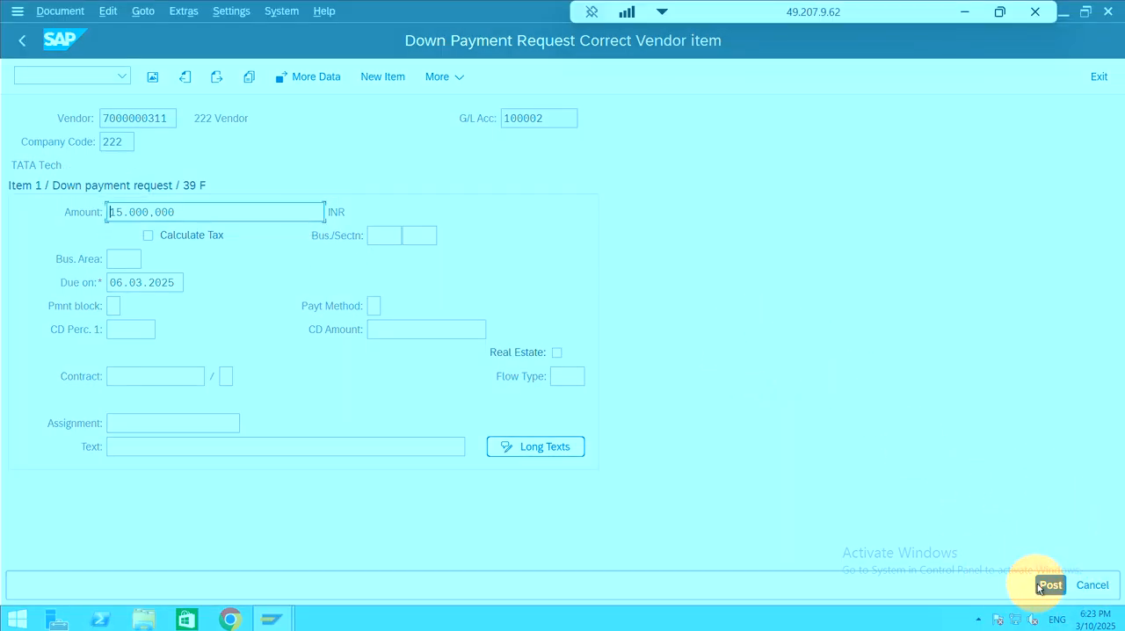
click(1050, 586)
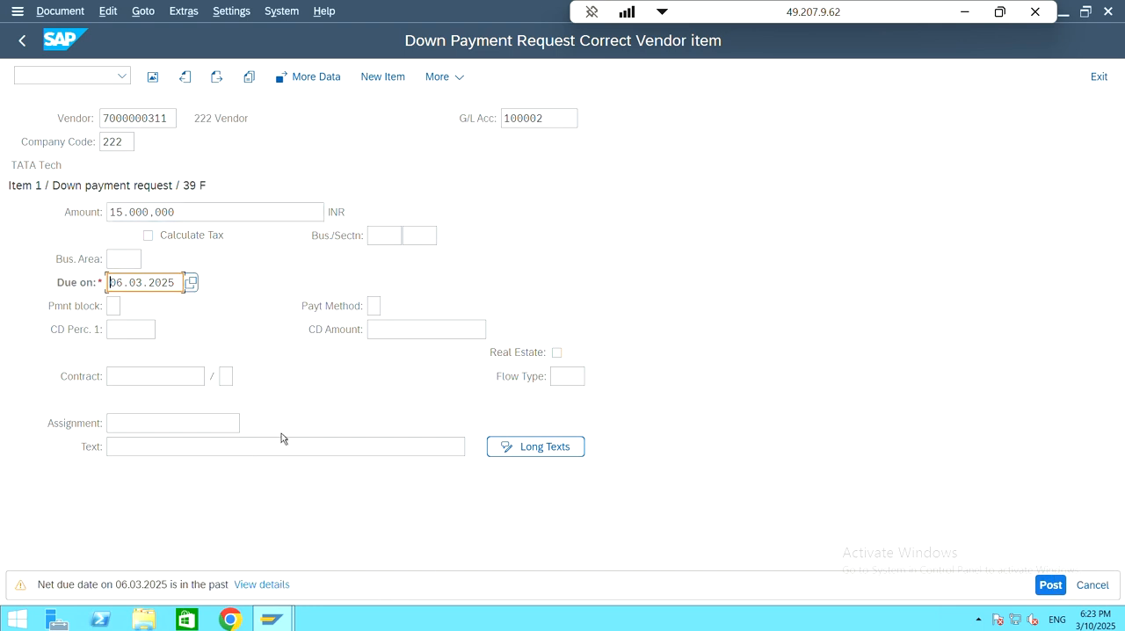
key(Return)
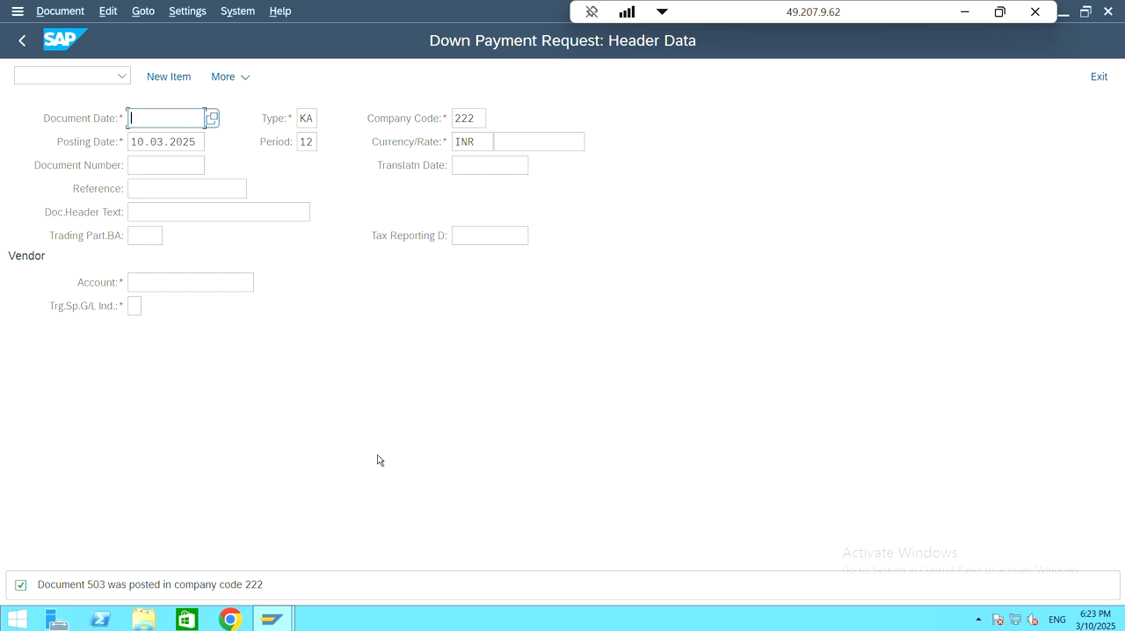
key(F3)
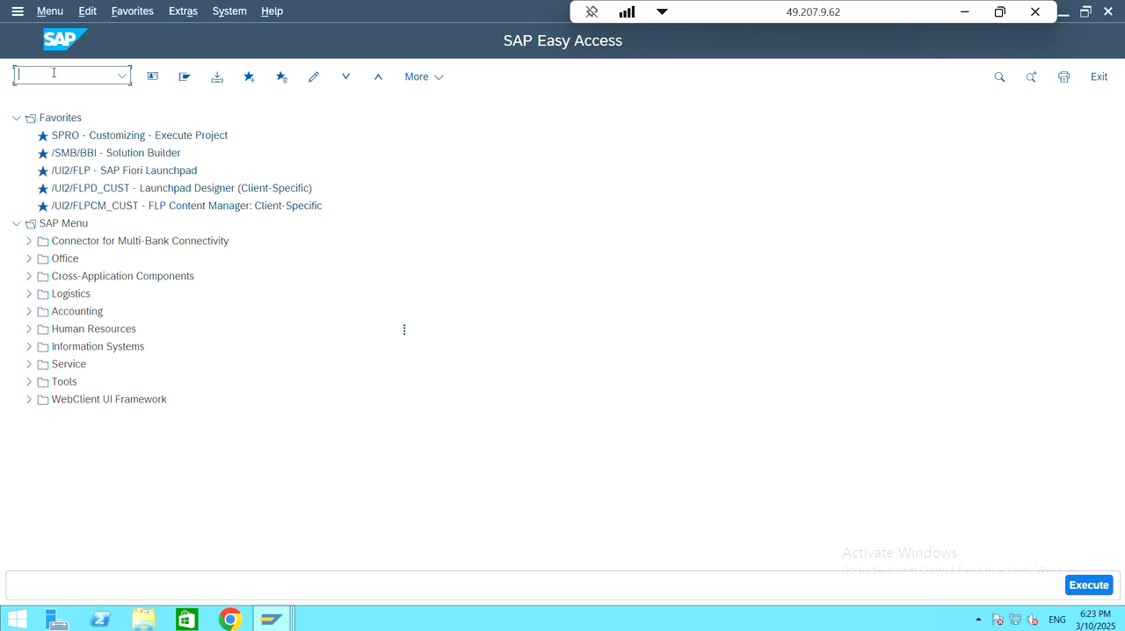
Step: Open transaction FBL3N and select the Vendor Down Payment Request G/L account of company code 222 from the account search
text(fbl3n)
key(Return)
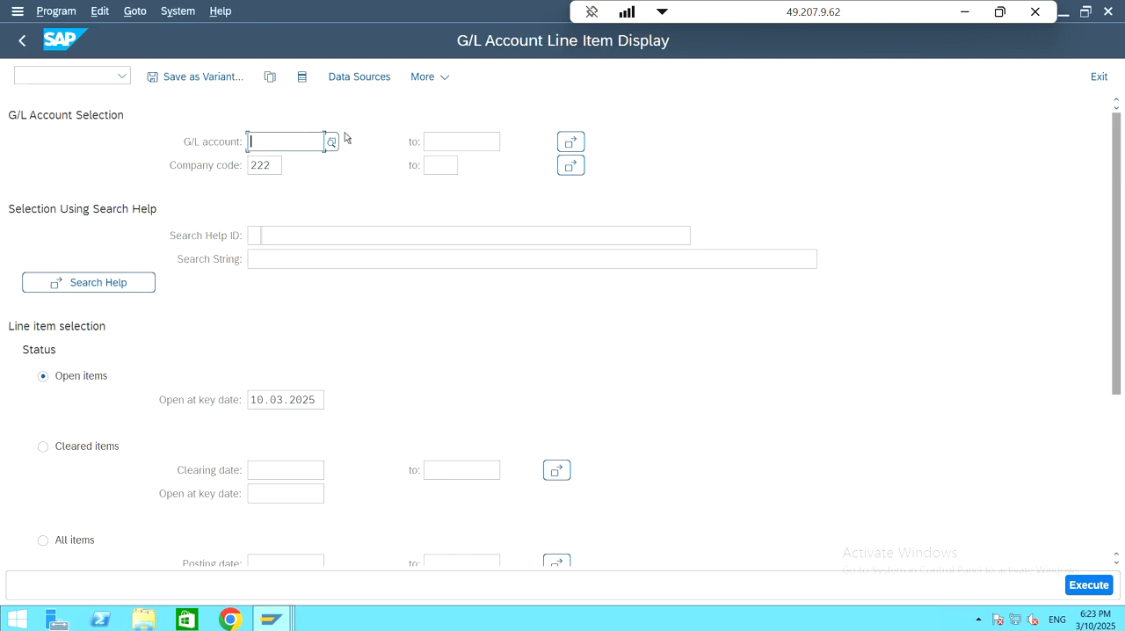
click(332, 143)
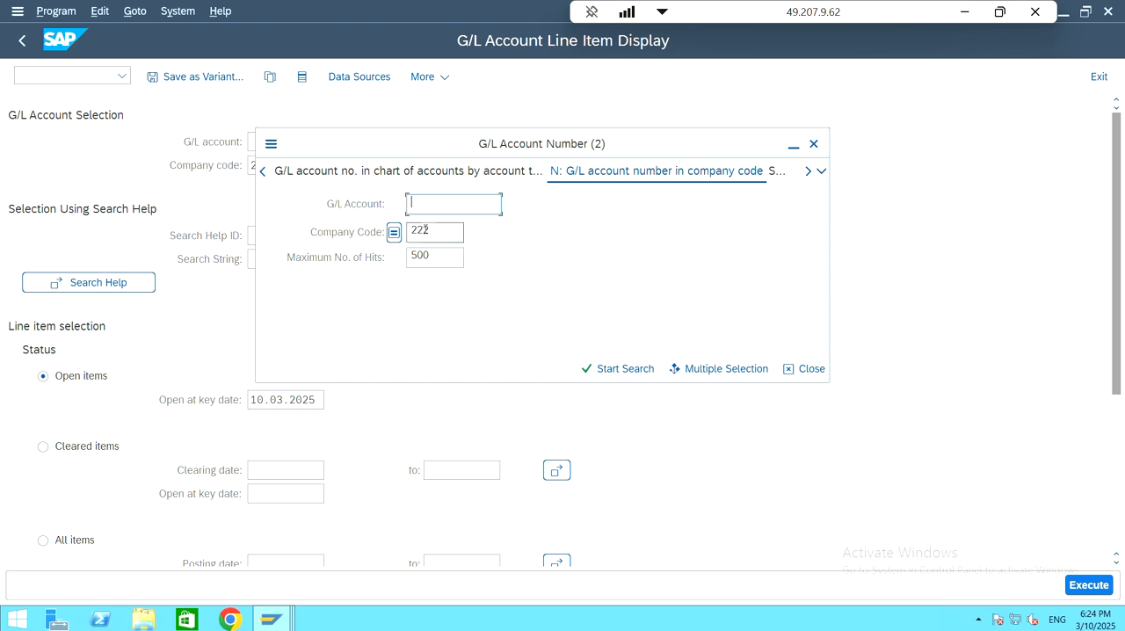
click(621, 370)
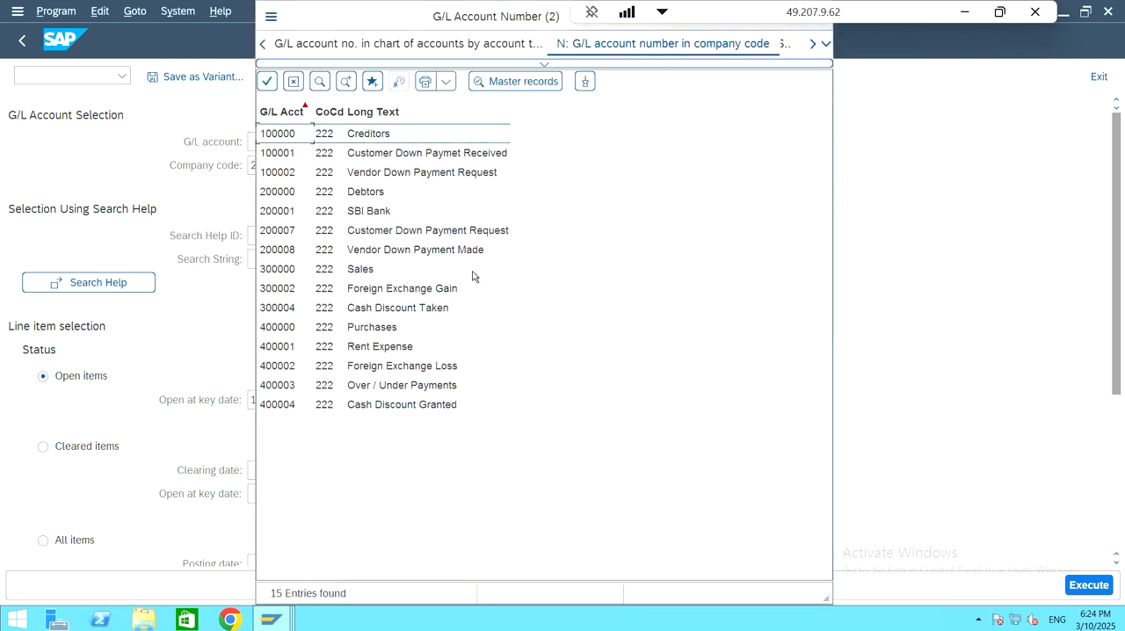
click(428, 175)
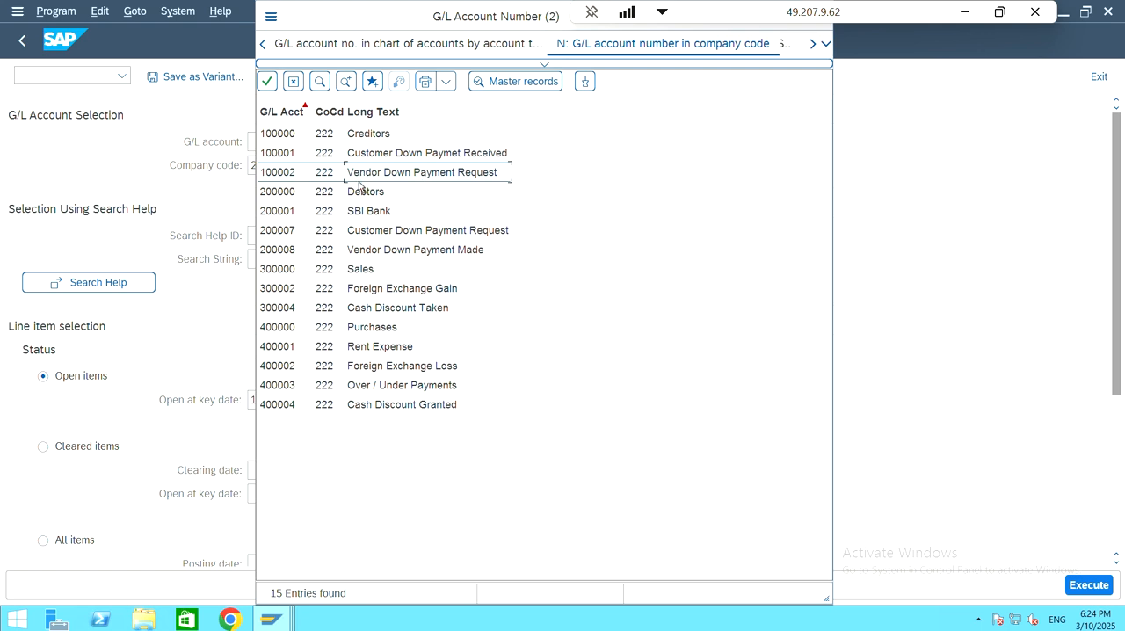
click(290, 179)
double_click(295, 175)
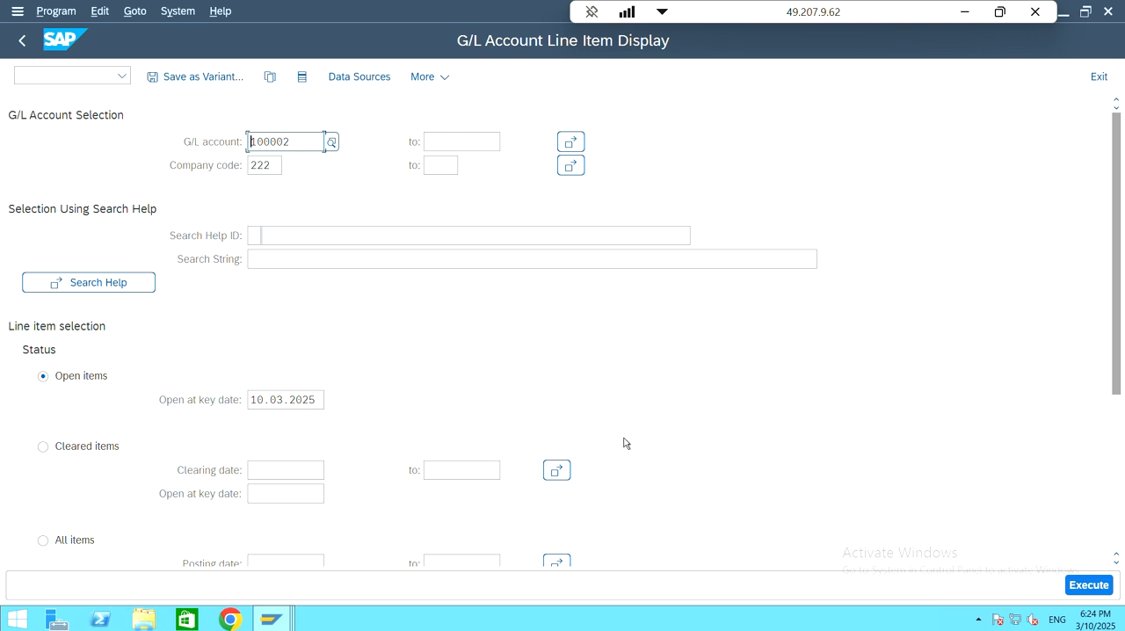
Step: Set the G/L line item selection to all items, include noted items alongside normal items, and run the report
scroll(173, 357, down, 3)
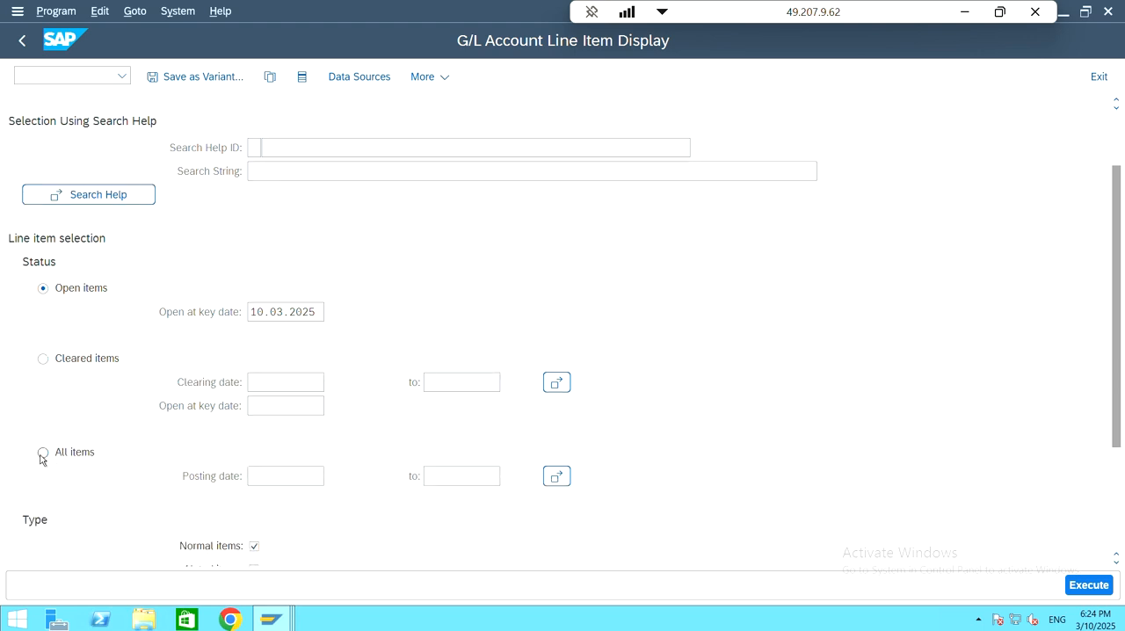
click(42, 452)
scroll(401, 389, down, 5)
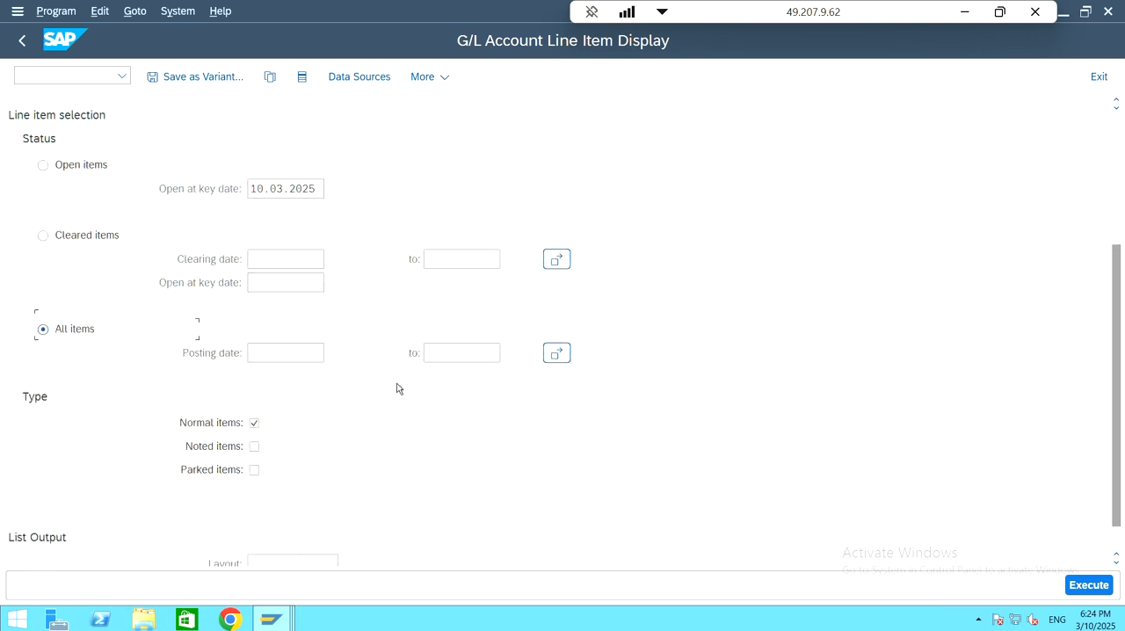
click(250, 410)
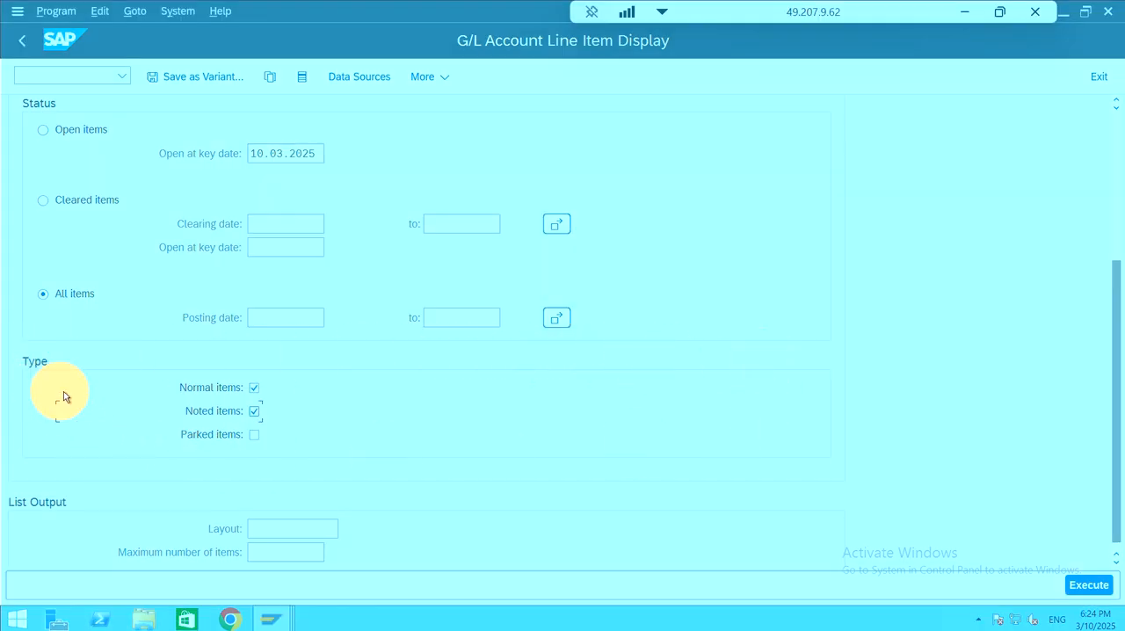
click(254, 411)
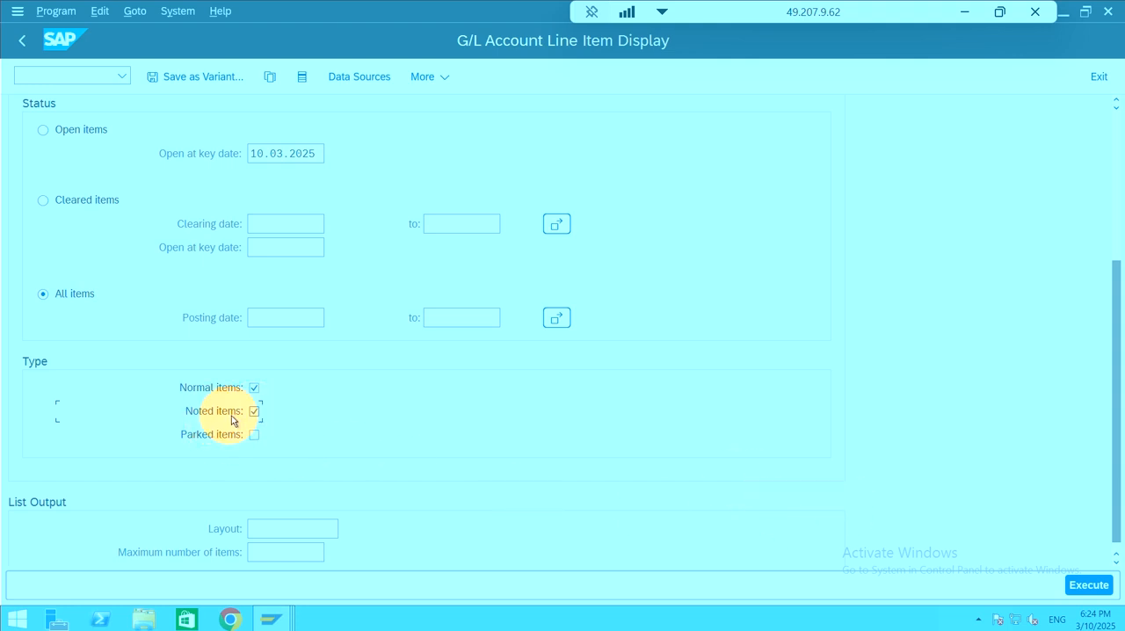
click(1088, 585)
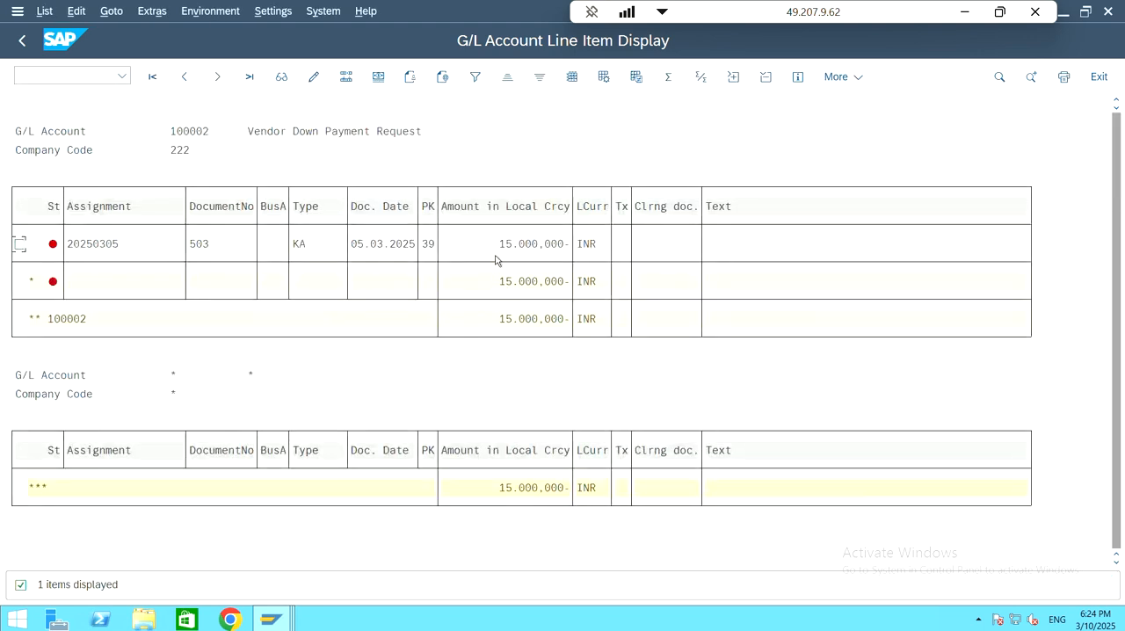
Step: Open the down payment request line item from the report and examine its vendor, G/L account, amount and due date
double_click(126, 244)
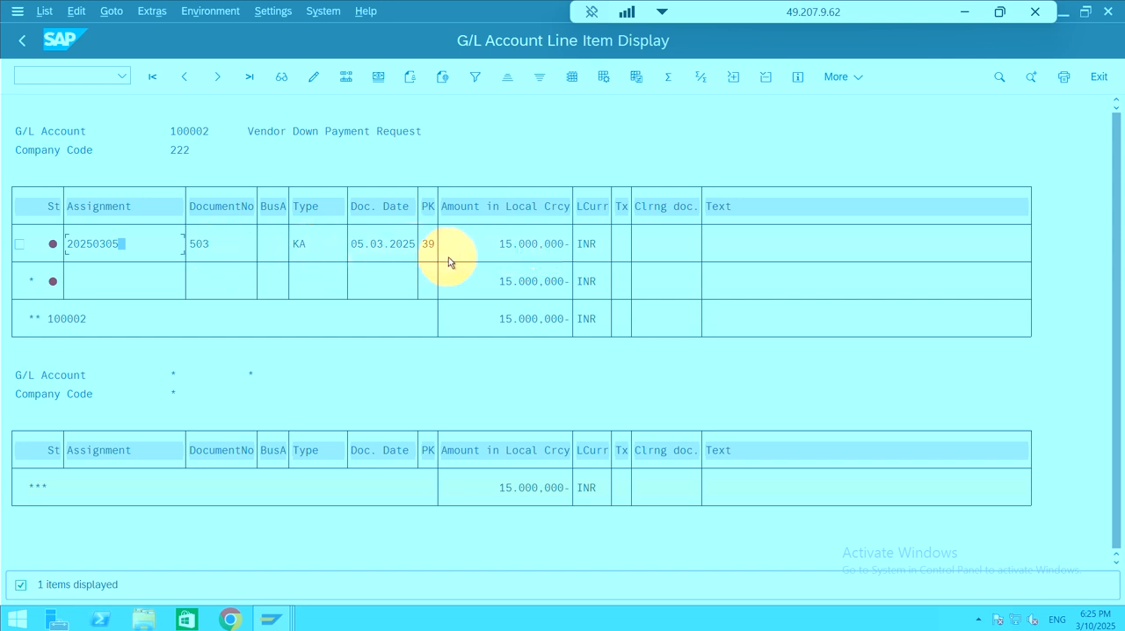
double_click(148, 244)
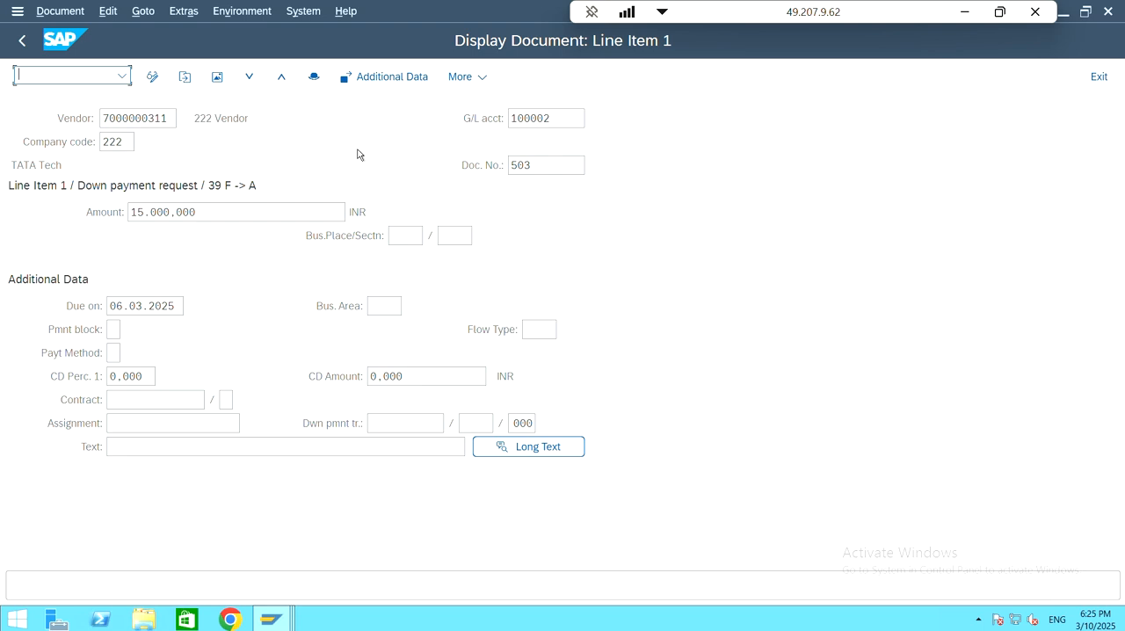
click(357, 149)
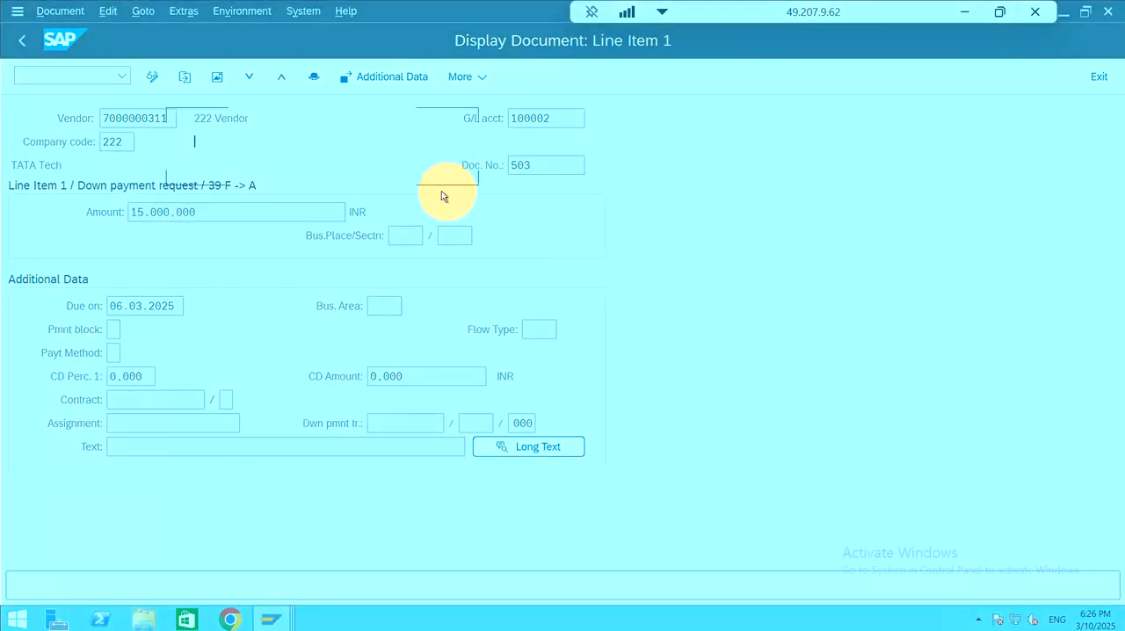
Step: Examine the document header for its transaction code and document status, close it and return to the SAP Easy Access screen
click(313, 79)
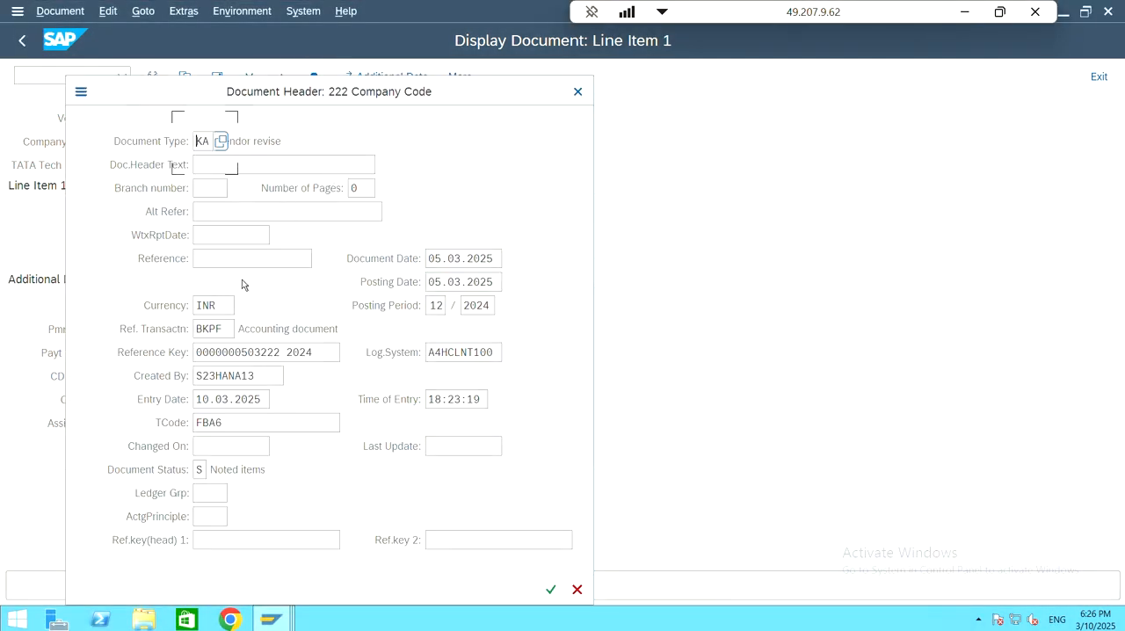
click(220, 328)
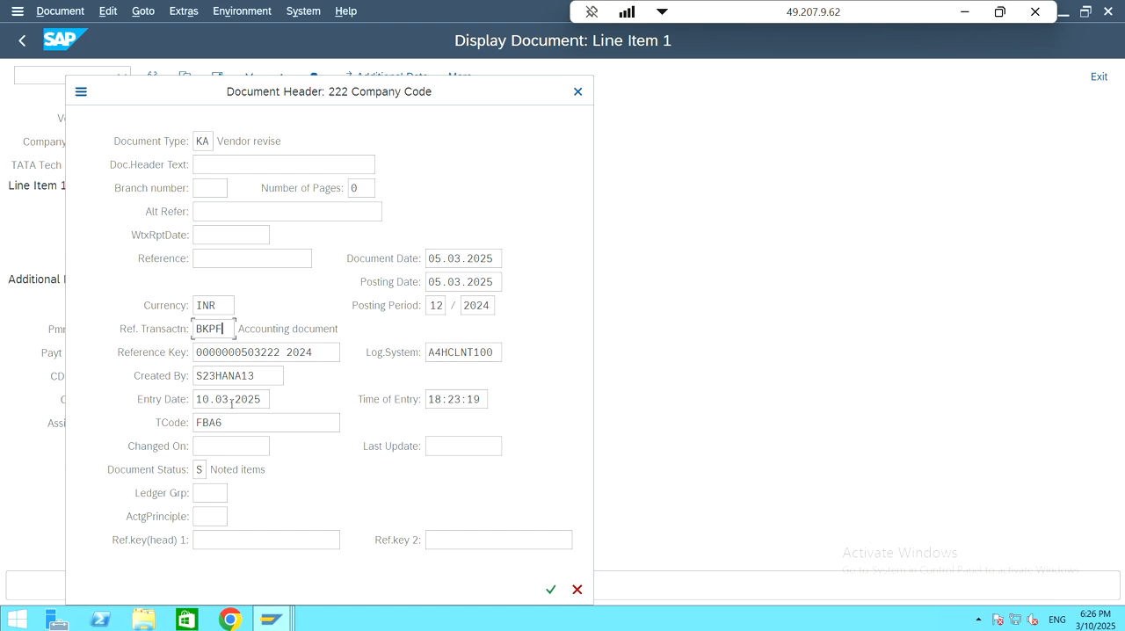
click(239, 401)
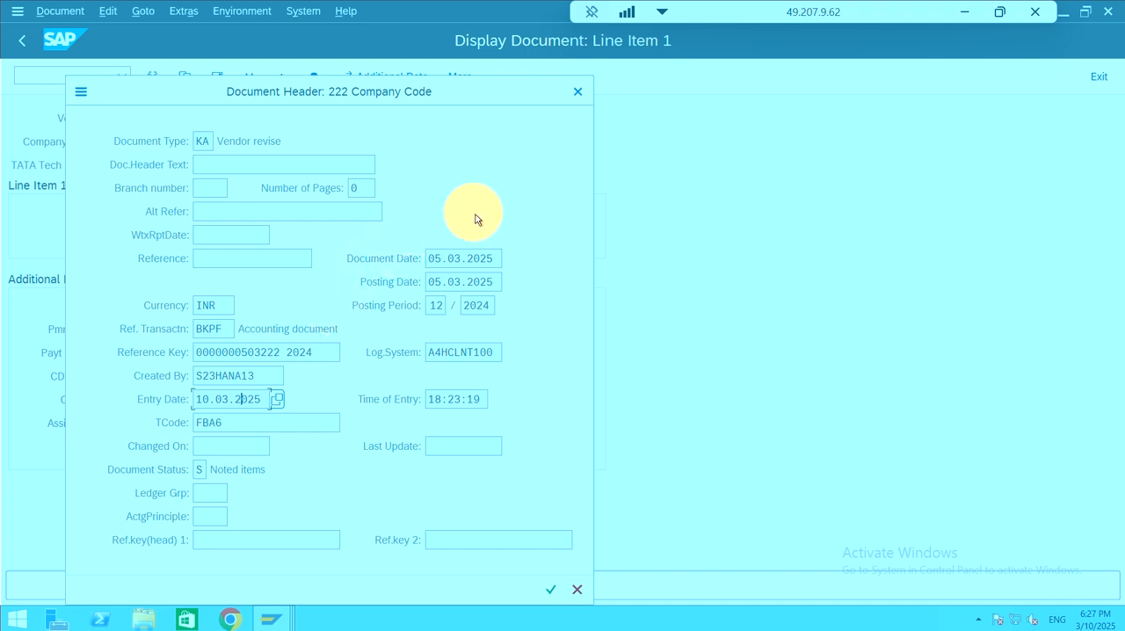
click(577, 91)
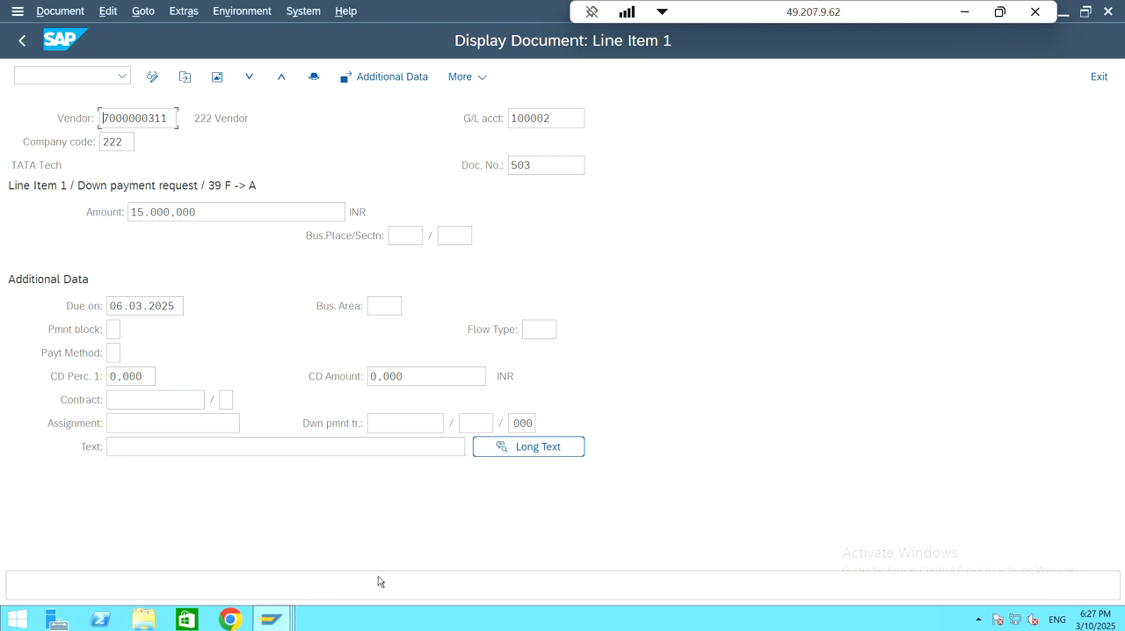
key(shift+F3)
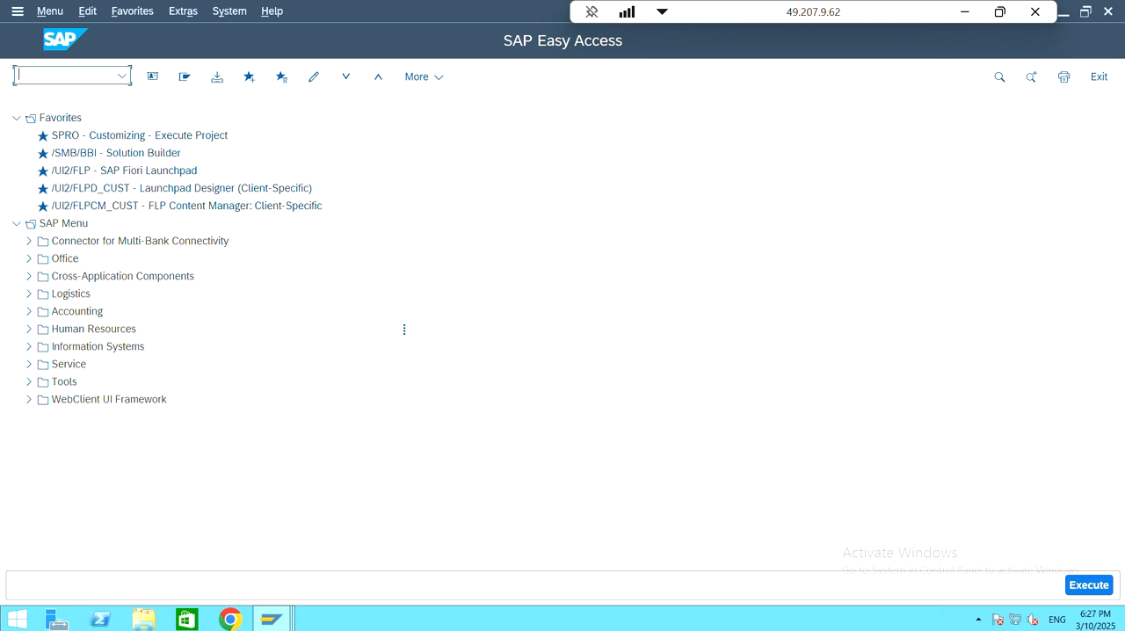
Step: Open the Vendor Line Item Display and pick the supplier 222 VENDOR in company code 222 from the supplier search
key(Return)
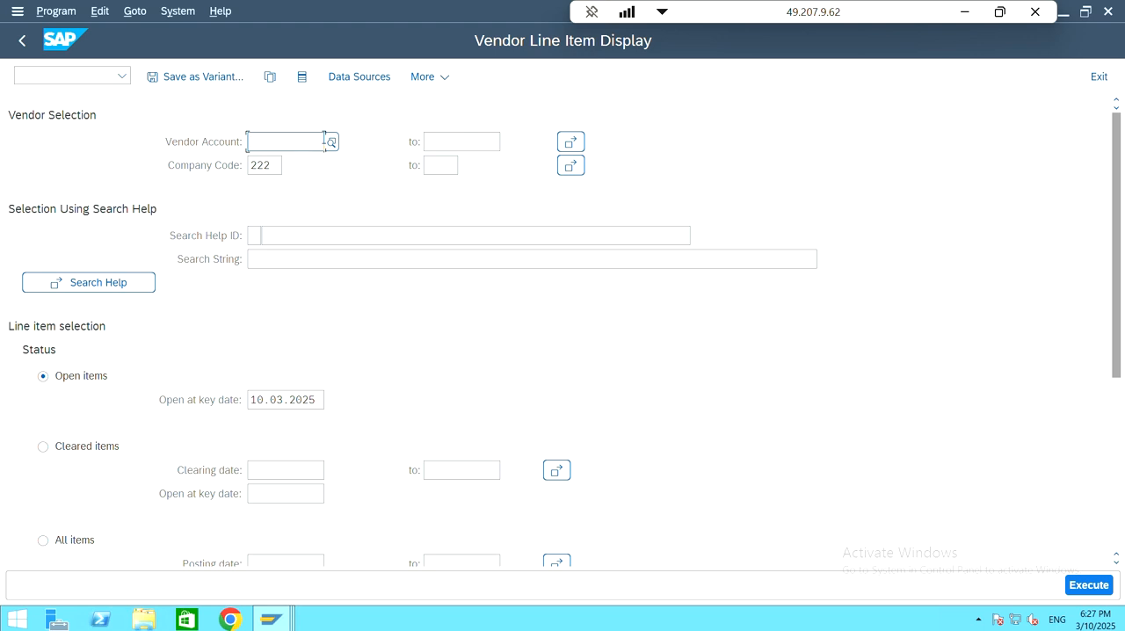
click(330, 142)
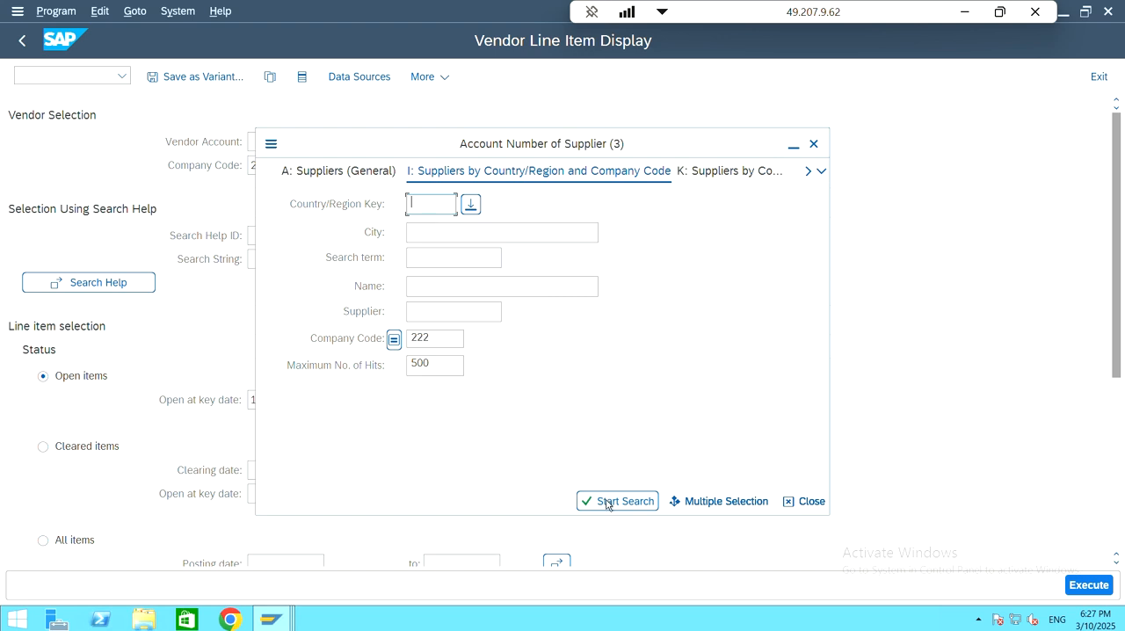
click(616, 501)
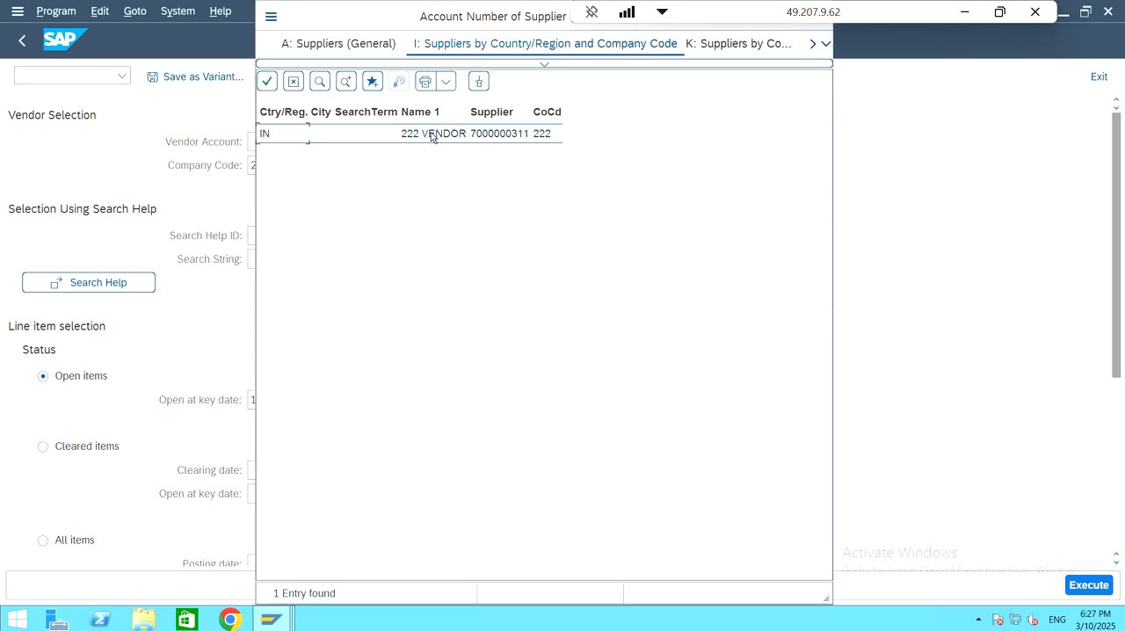
click(431, 136)
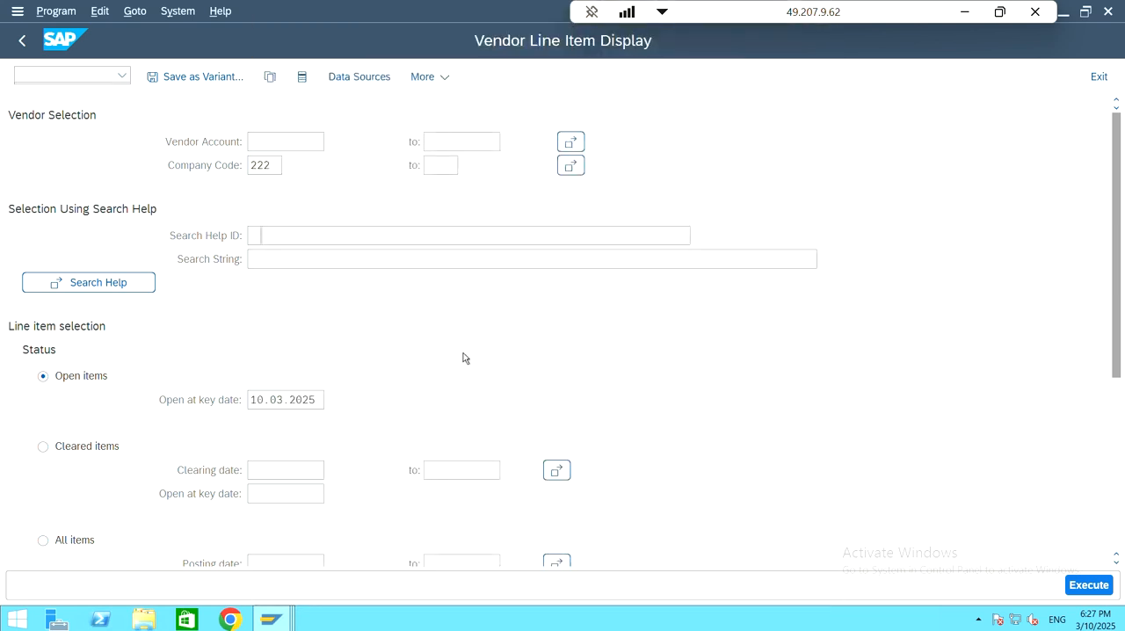
Step: Set the vendor line item selection to all items, include noted items alongside normal items, and run the report
click(44, 541)
scroll(644, 347, down, 5)
scroll(644, 350, down, 1)
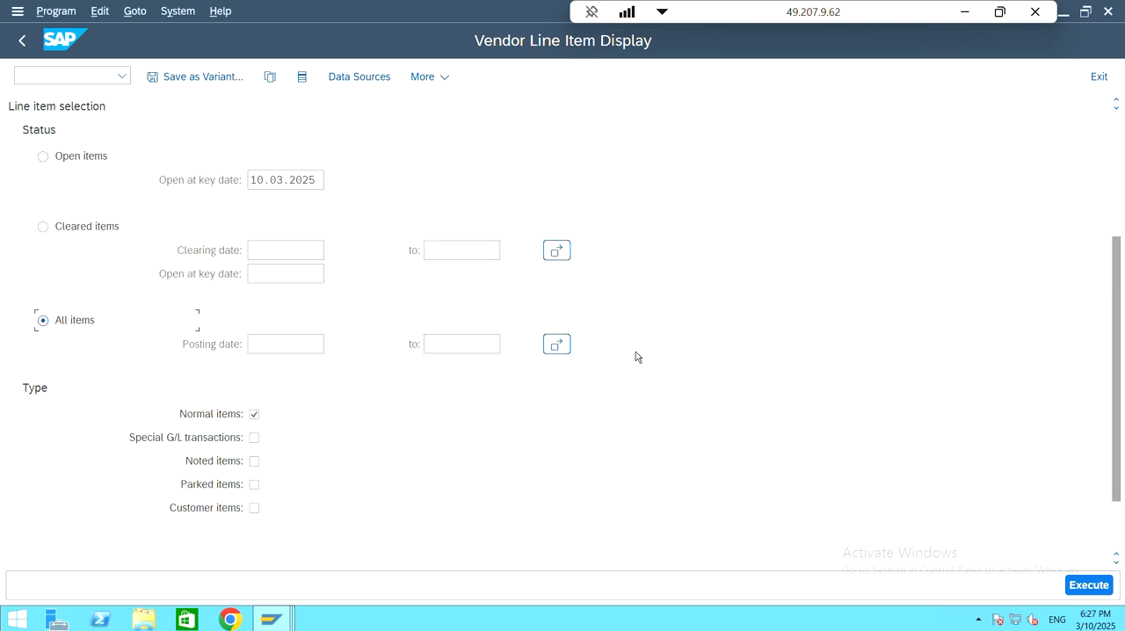
click(250, 465)
scroll(389, 450, up, 1)
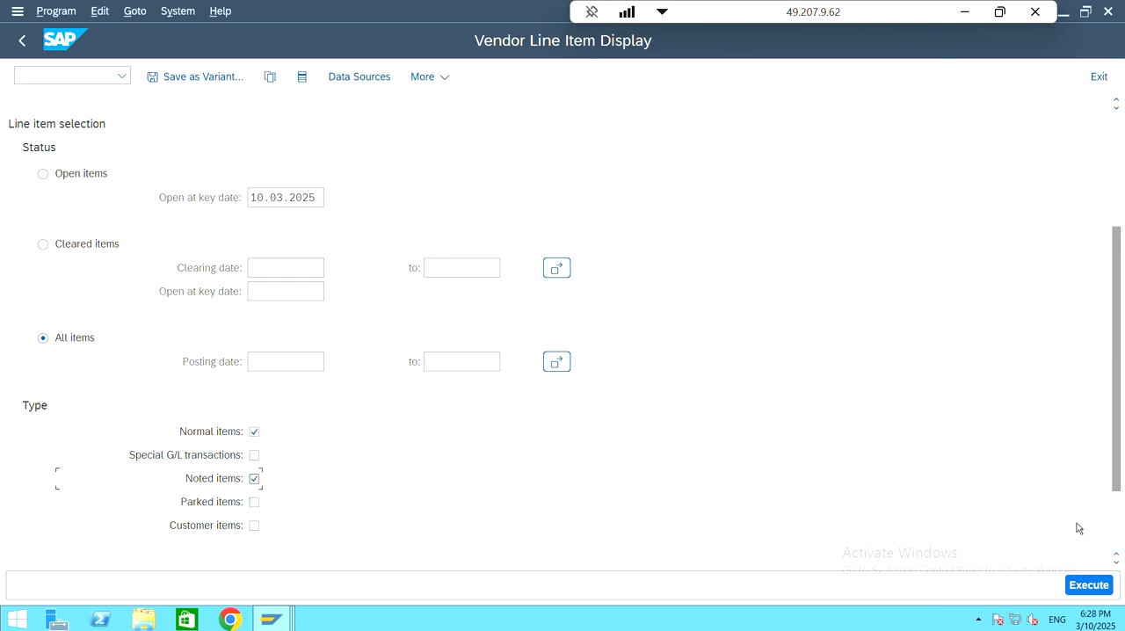
click(1087, 587)
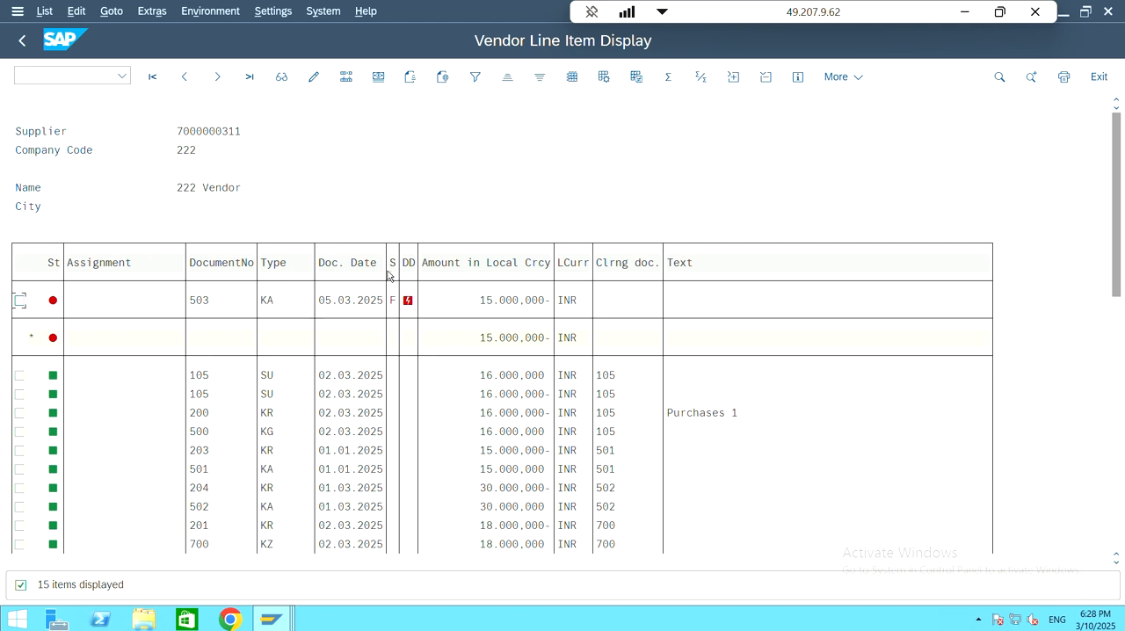
Step: Examine the vendor's line items and totals, checking the special G/L indicator on the open down payment request
click(393, 300)
click(394, 271)
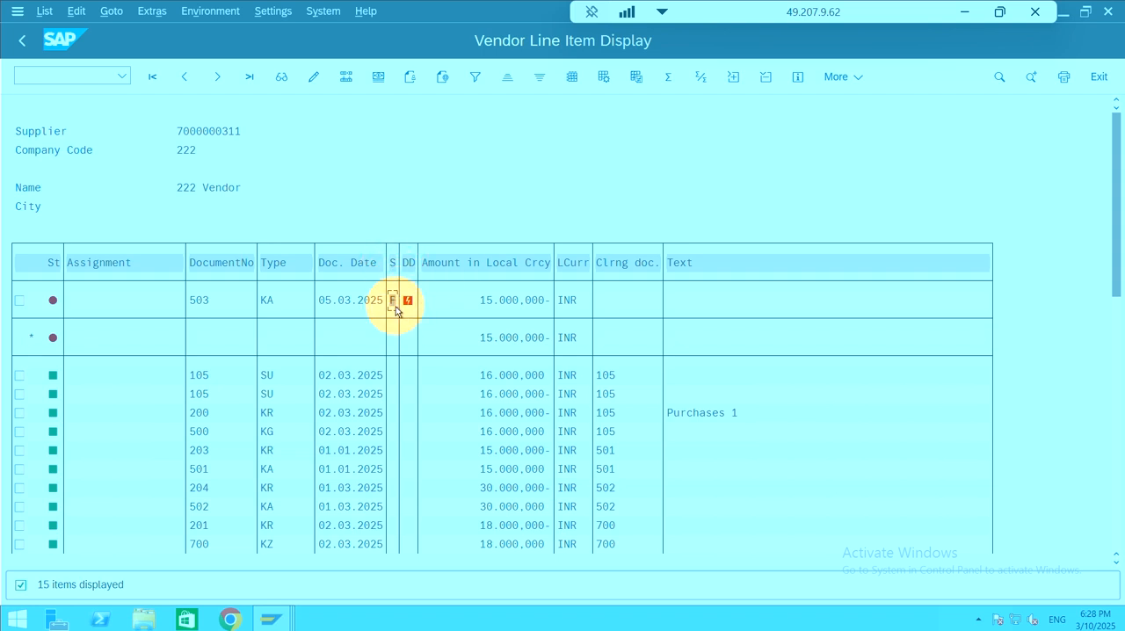
scroll(392, 479, down, 1)
scroll(393, 480, down, 5)
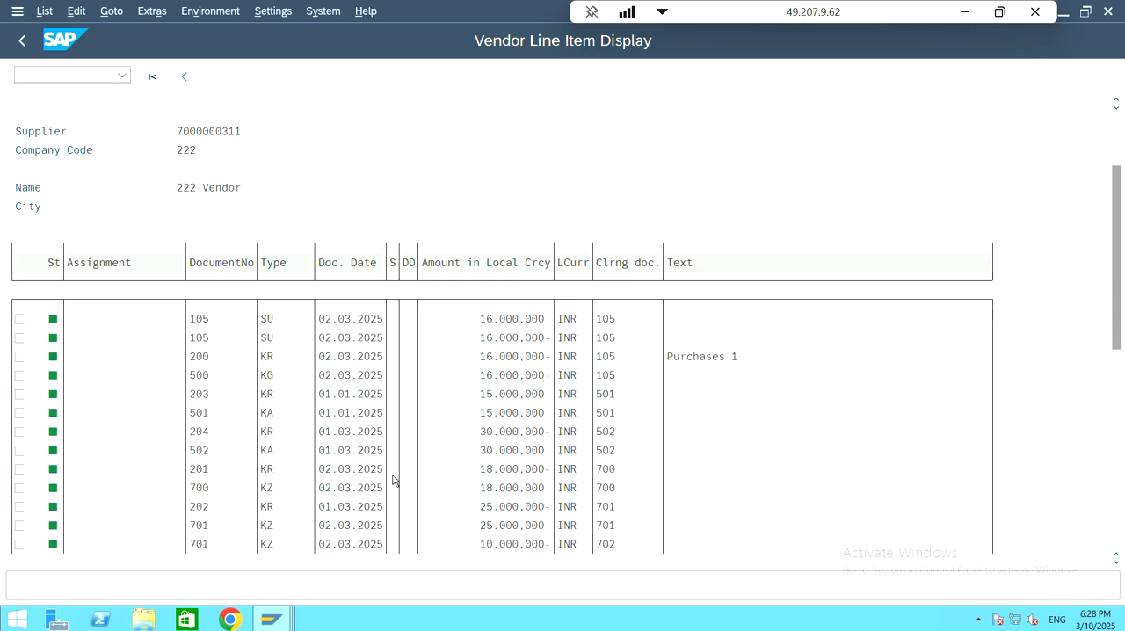
scroll(394, 478, down, 2)
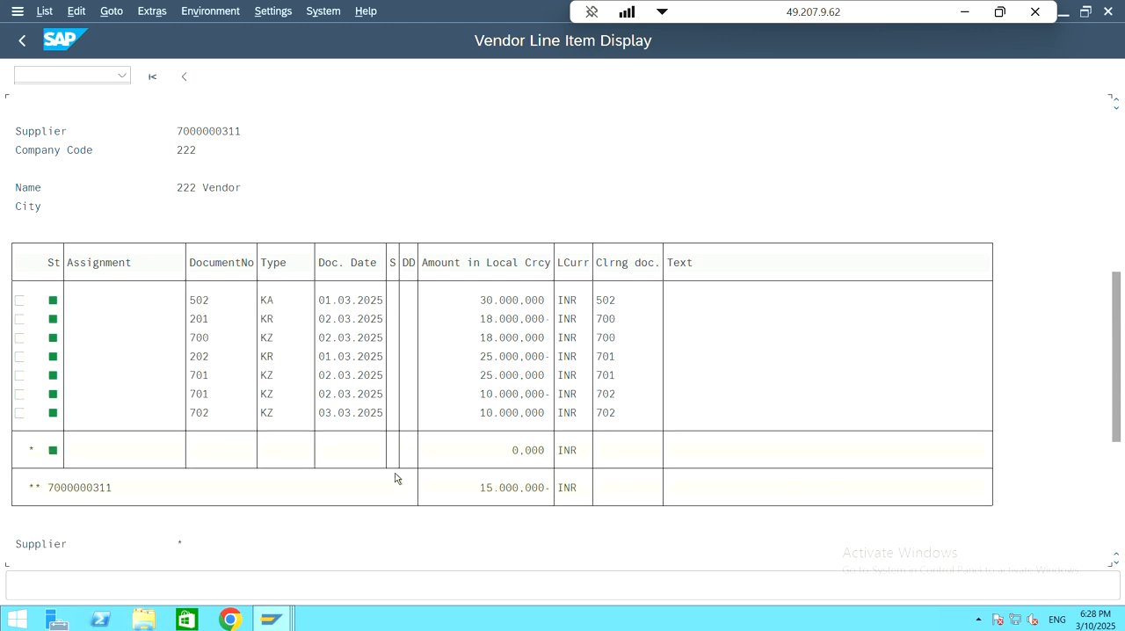
scroll(395, 478, up, 5)
scroll(395, 478, up, 4)
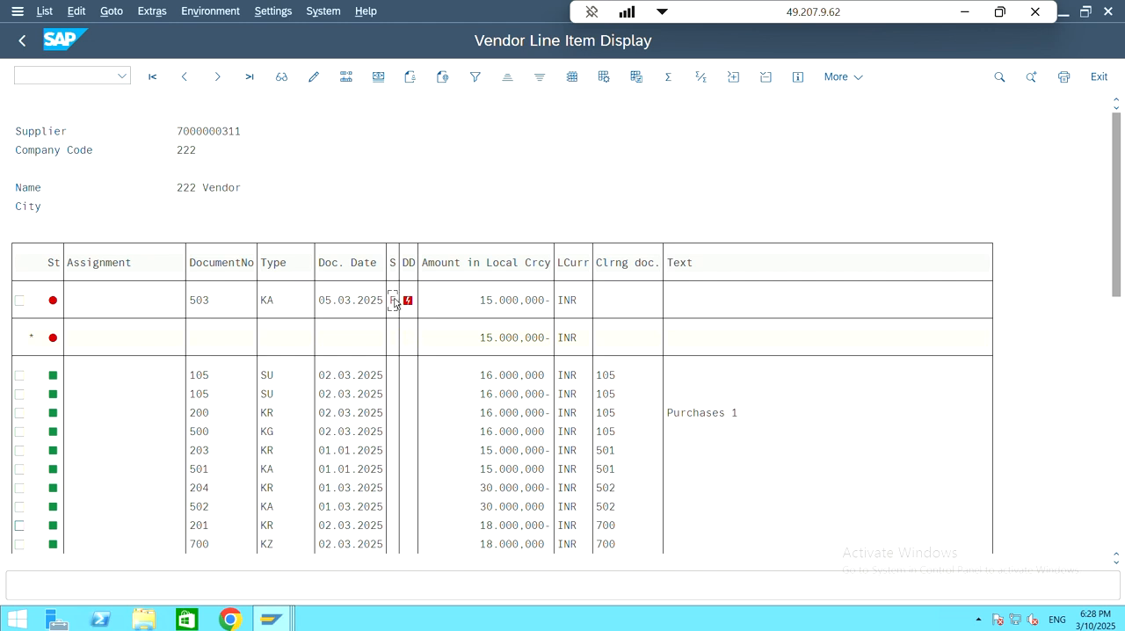
click(393, 300)
click(547, 225)
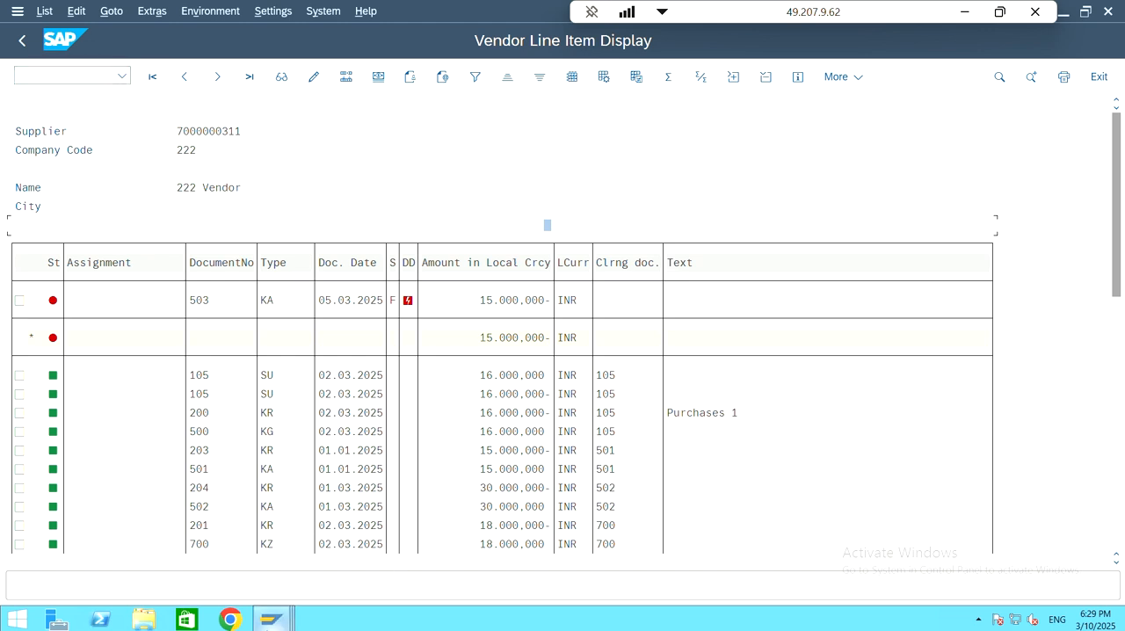
Step: Switch to the session with the down payment request header and exit editing without saving
mouse_move(272, 619)
click(244, 572)
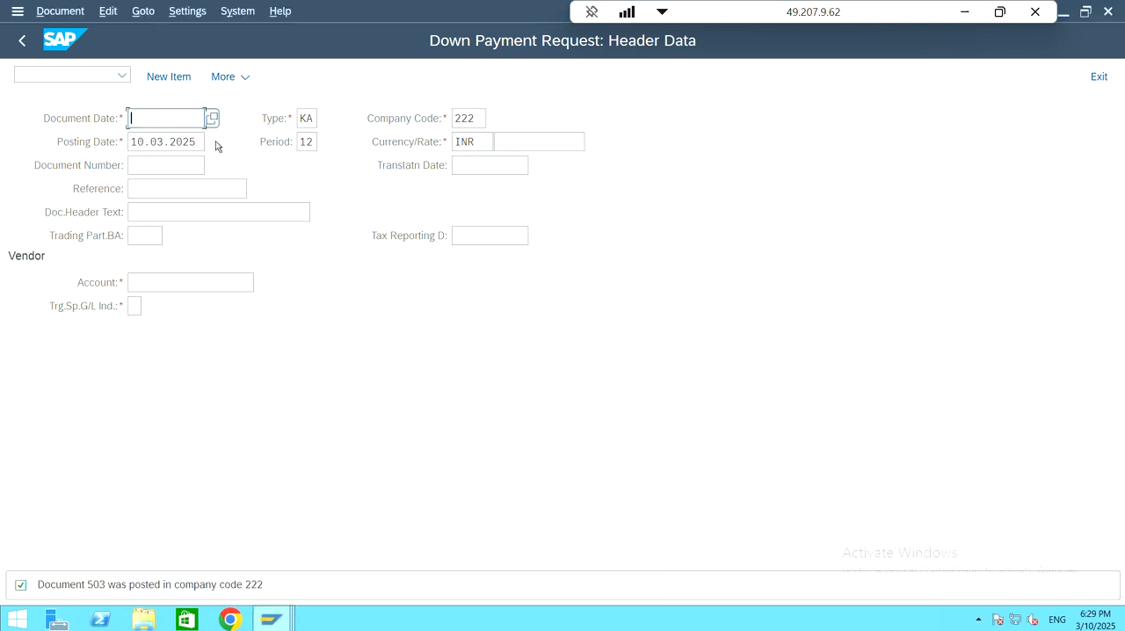
key(F3)
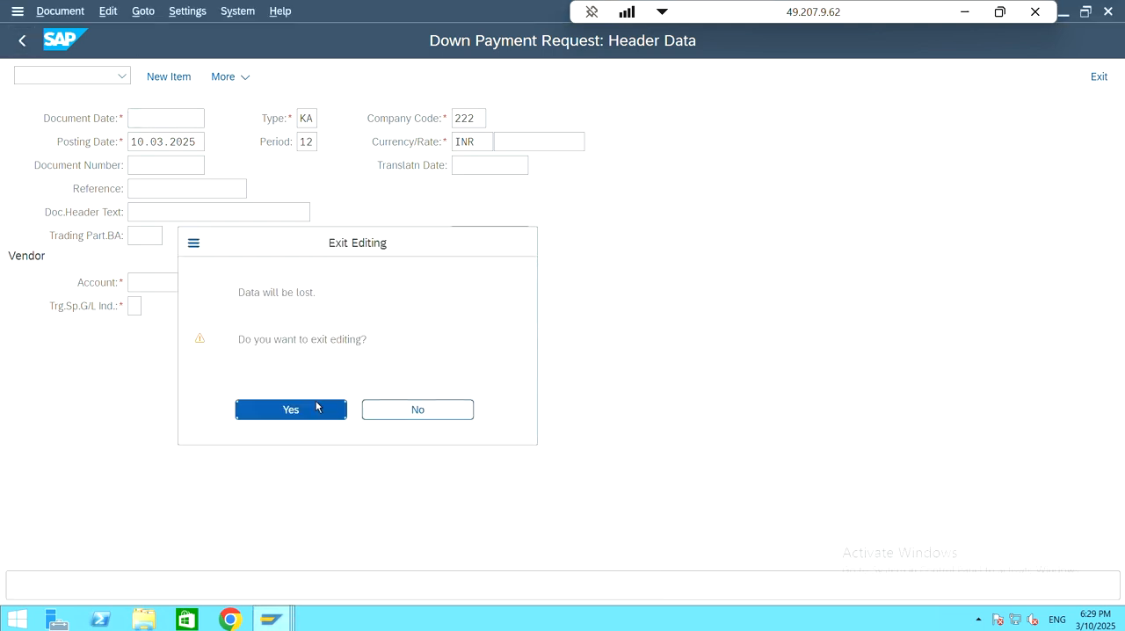
click(317, 405)
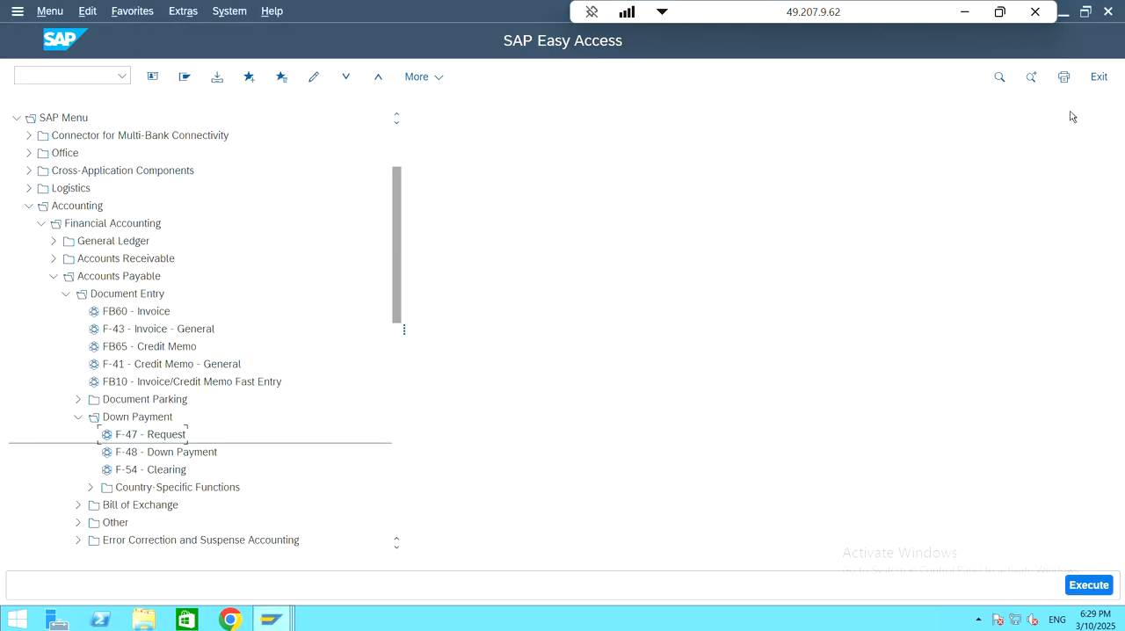
Step: Collapse the Down Payment, Document Entry, Accounts Payable and Financial Accounting folders in the SAP menu tree
click(78, 419)
click(66, 294)
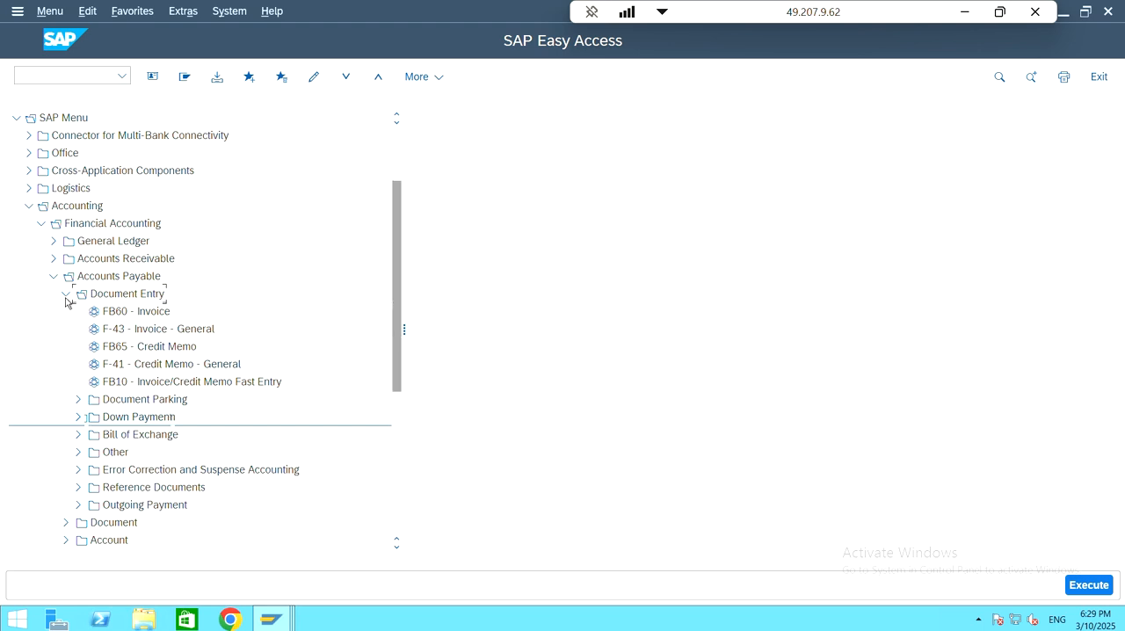
click(54, 275)
click(41, 223)
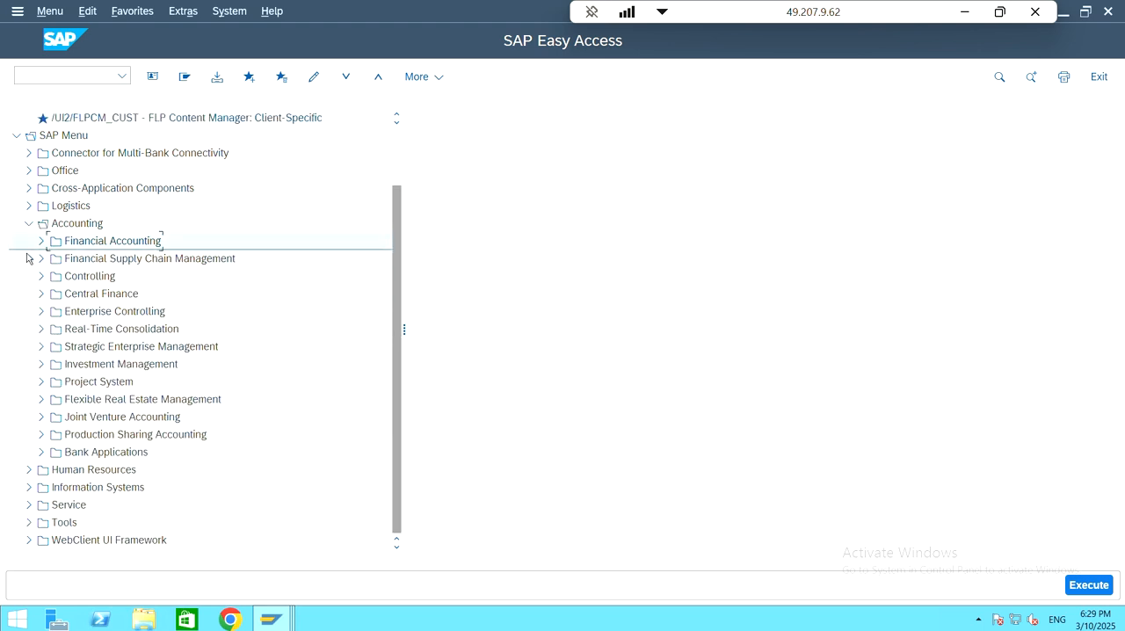
Step: Collapse the Accounting folder, and re-expand it through Financial Accounting, Accounts Payable and Document Entry to Down Payment
click(30, 223)
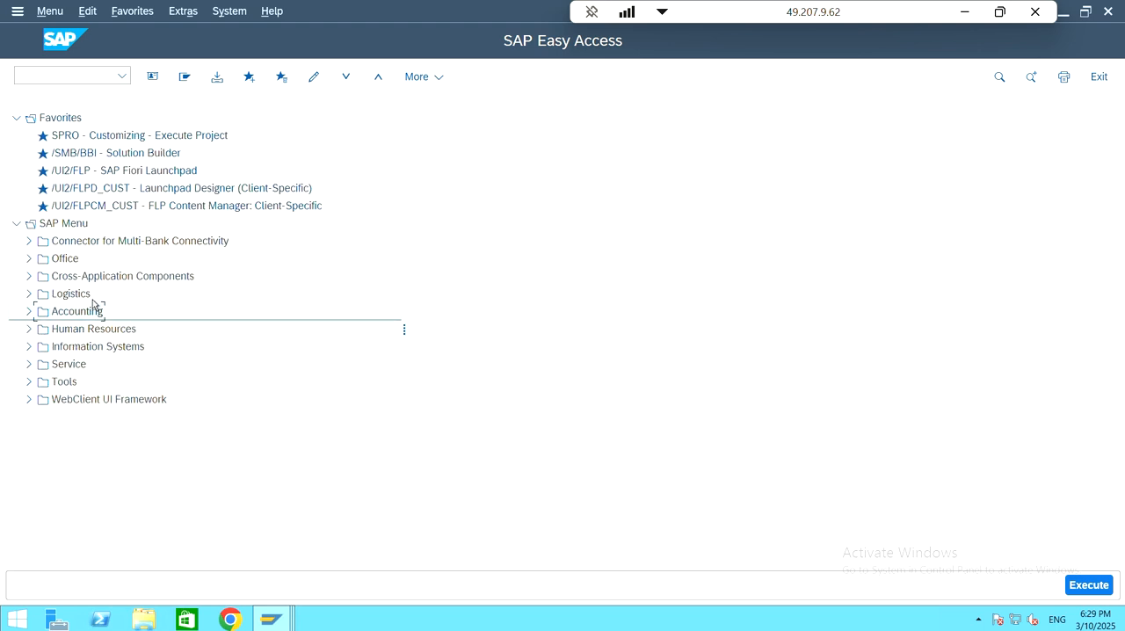
click(28, 311)
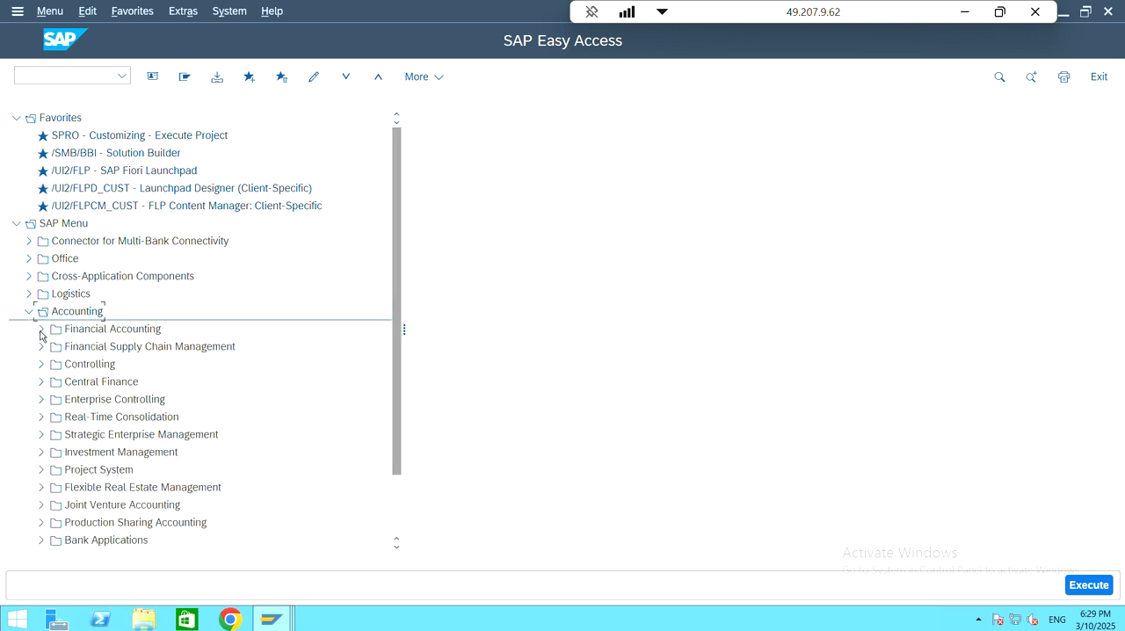
click(40, 329)
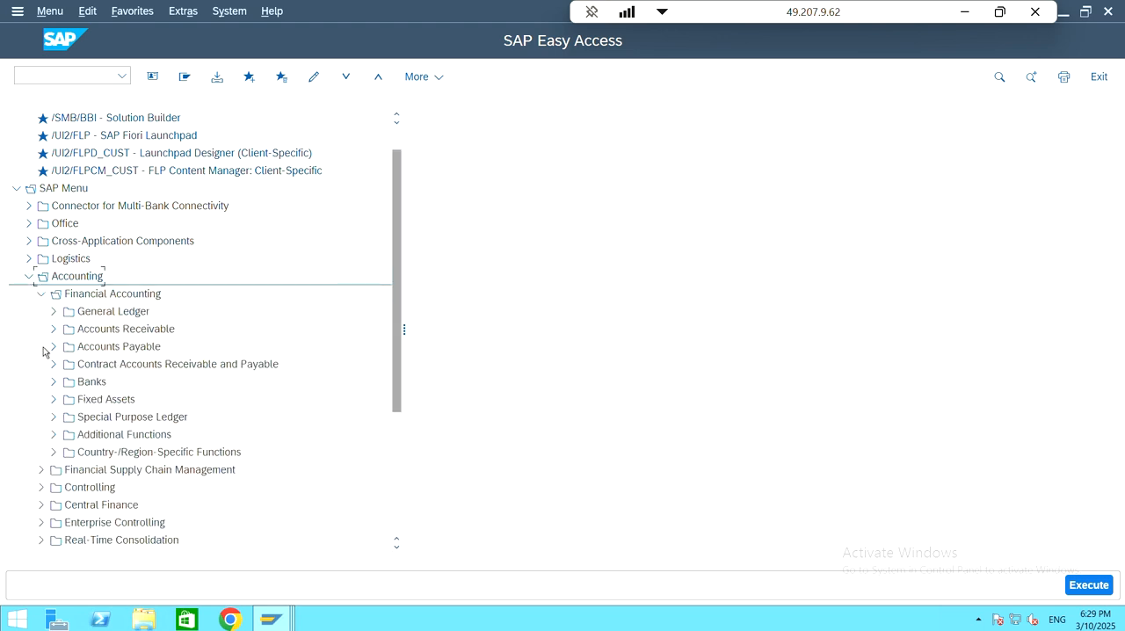
click(53, 347)
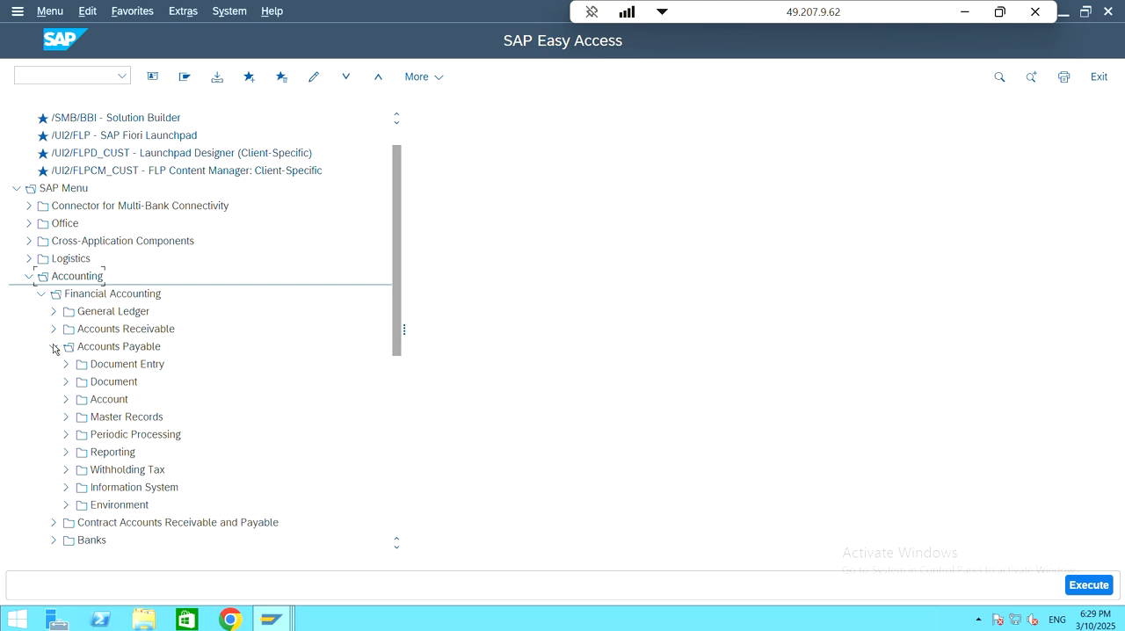
click(67, 348)
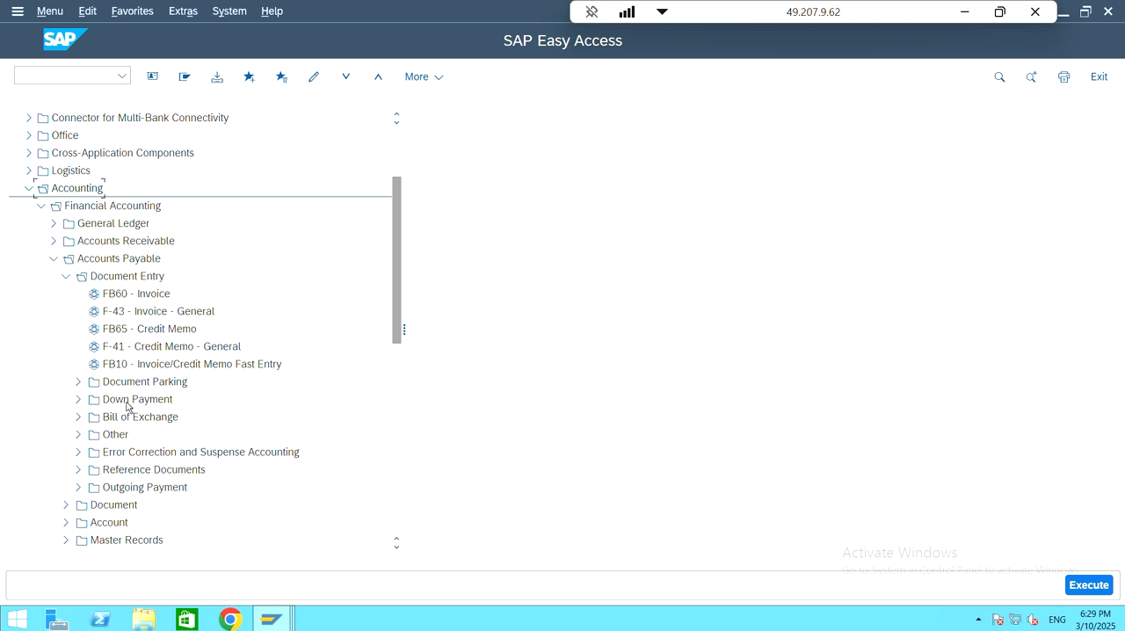
click(77, 400)
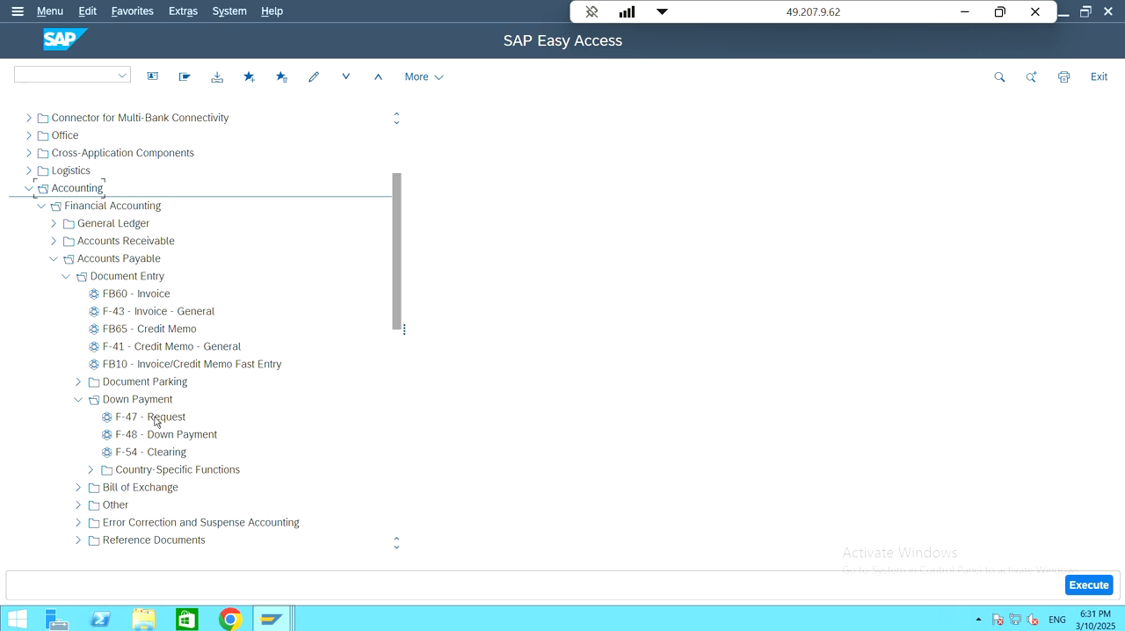
Step: Start the F-48 Down Payment transaction for vendors from the Down Payment folder
click(182, 440)
click(169, 424)
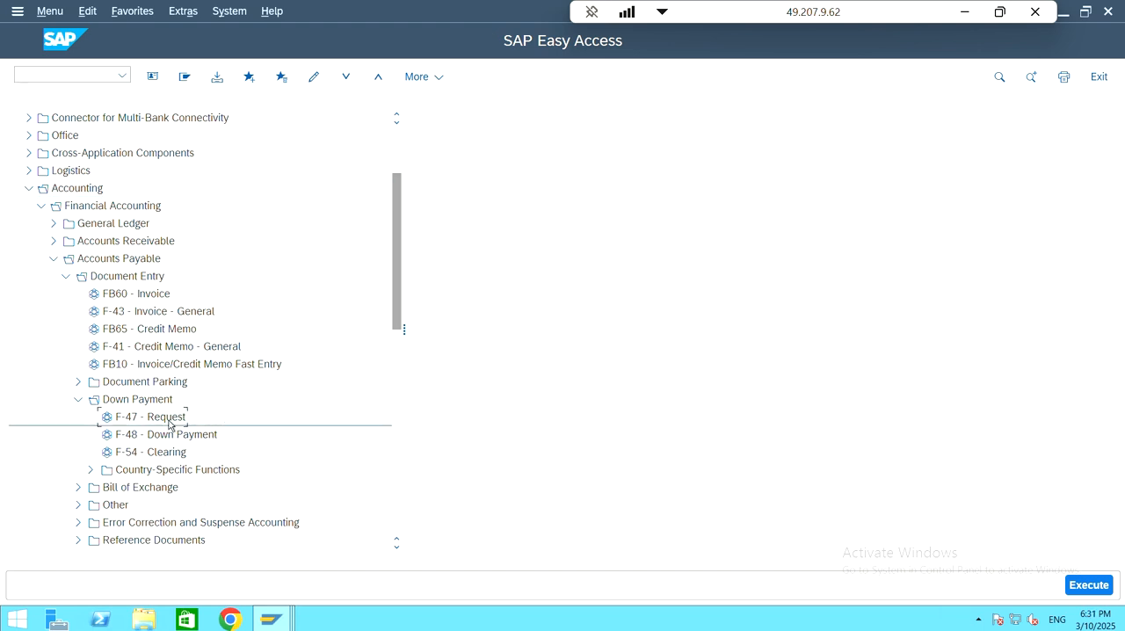
click(183, 442)
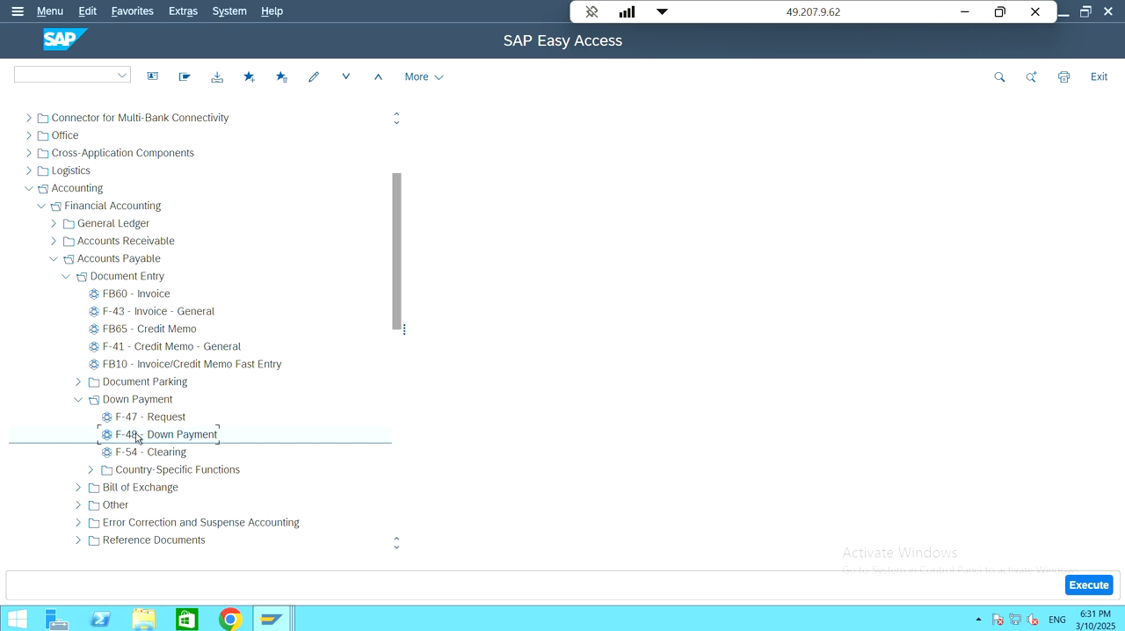
double_click(180, 435)
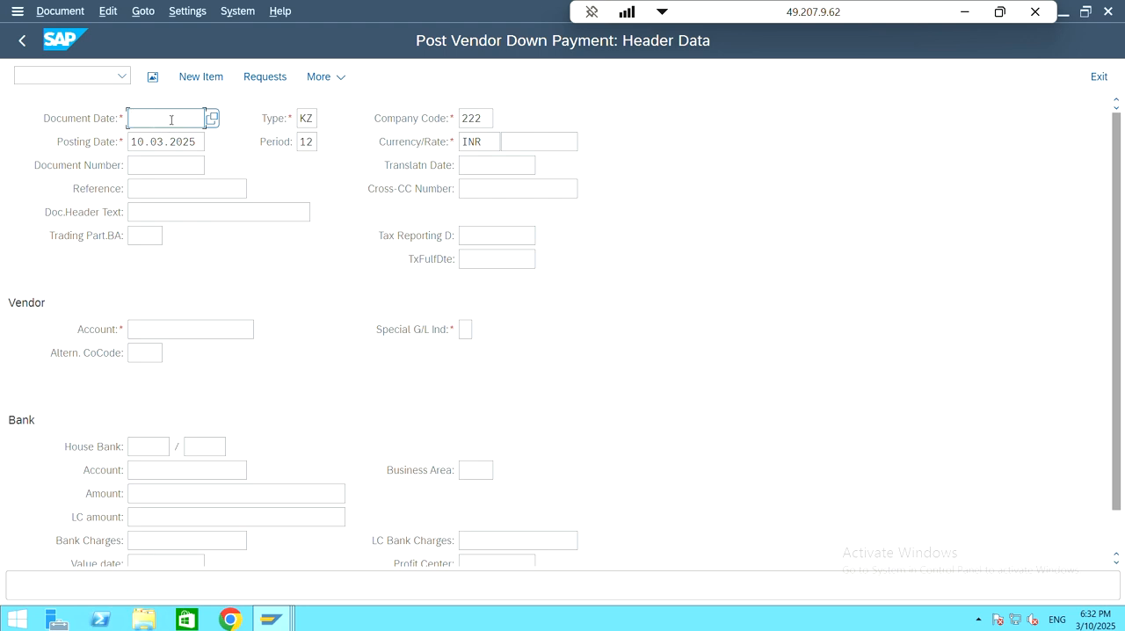
Step: Set both the document date and the posting date of the vendor down payment to 06.03.2025
text(06.03.2025)
key(Tab)
text(06.0)
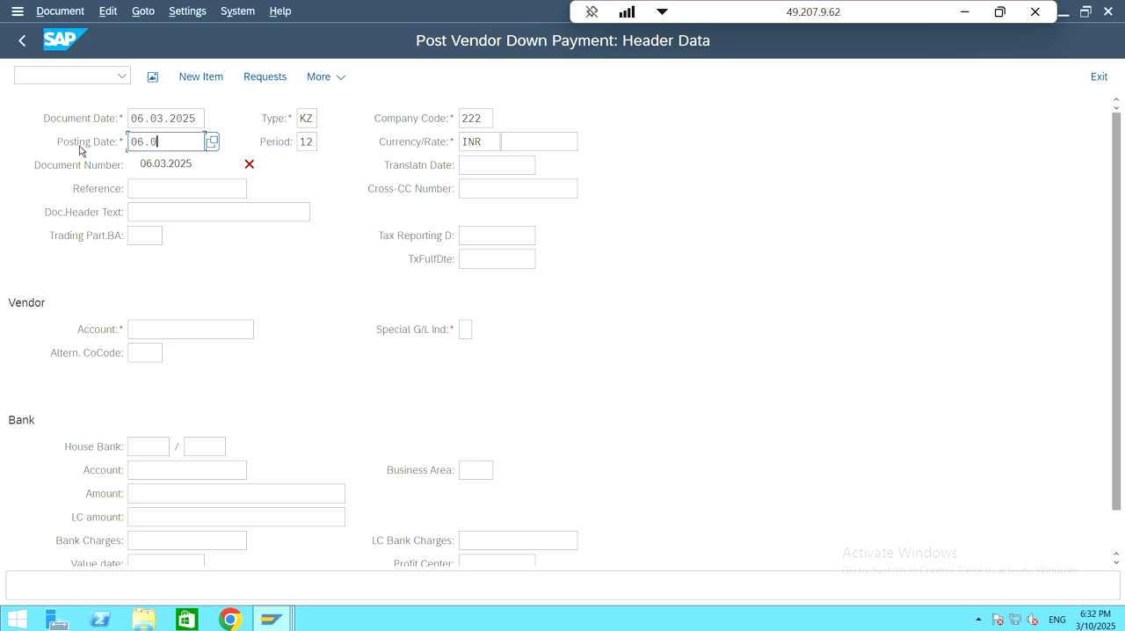
text(3.2025)
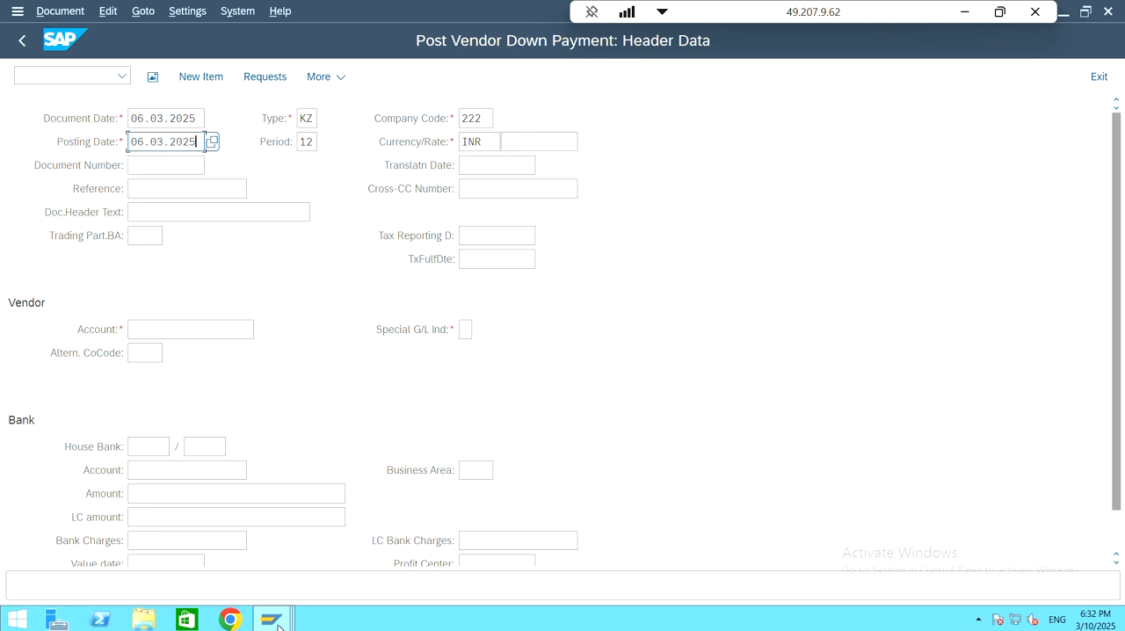
Step: Switch to the vendor line item session, open document 503, and check the due date of the down payment request
mouse_move(276, 624)
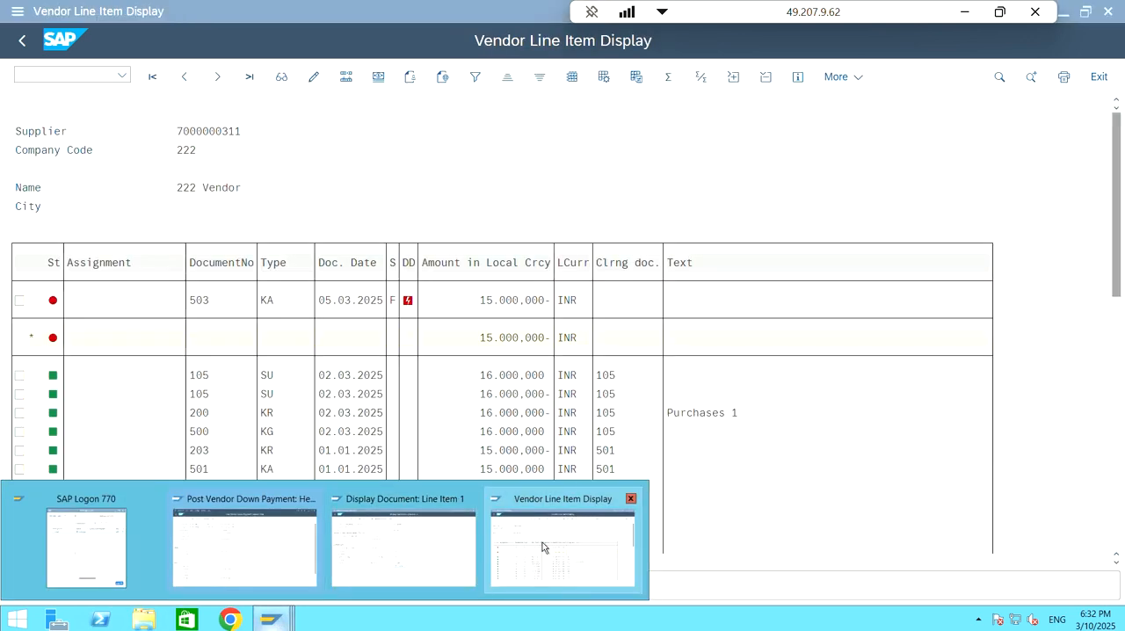
click(495, 549)
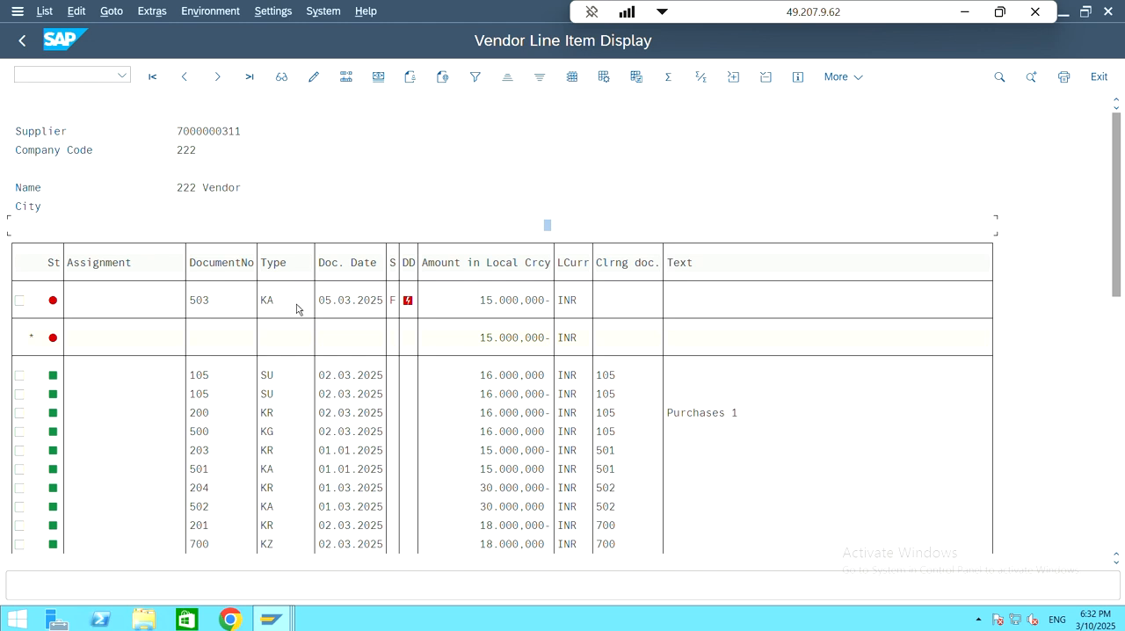
click(218, 303)
double_click(219, 303)
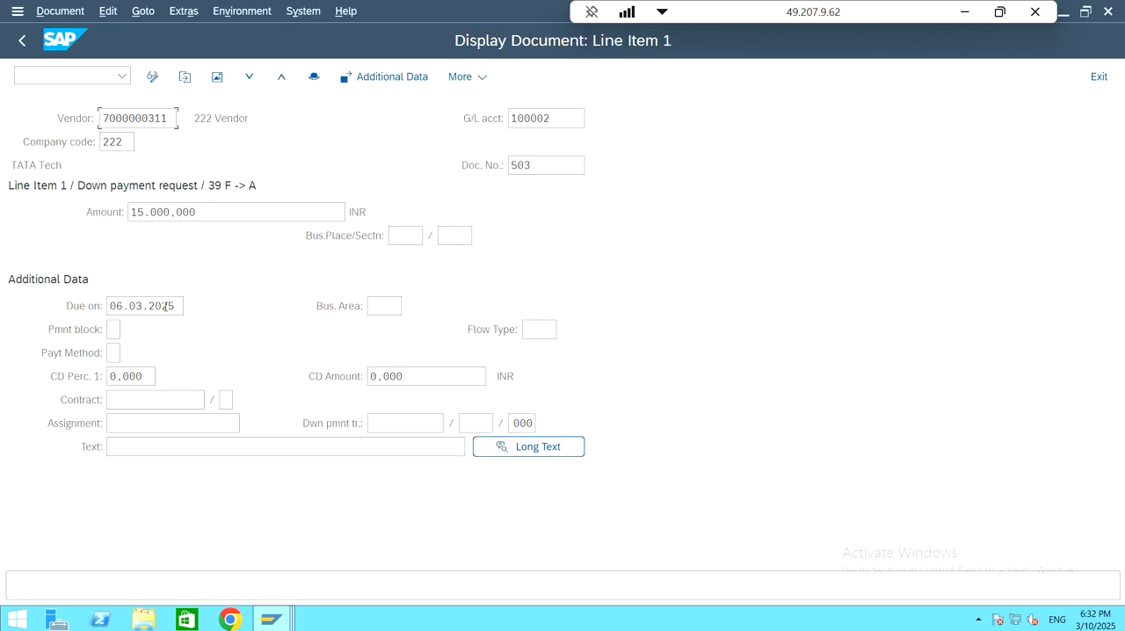
drag(178, 306, 107, 308)
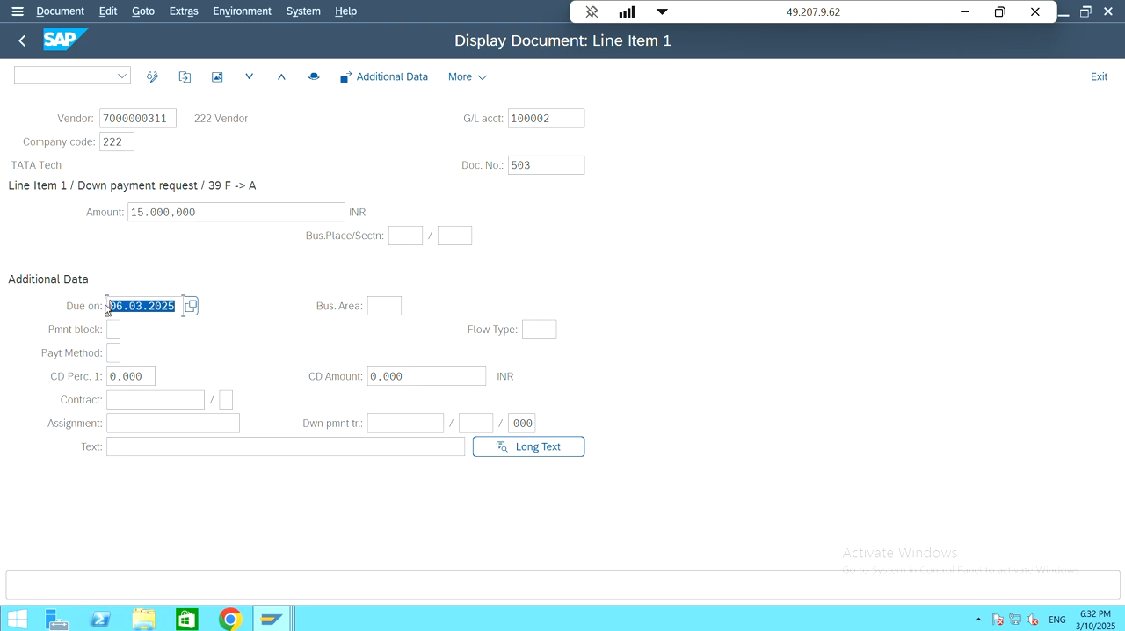
click(162, 306)
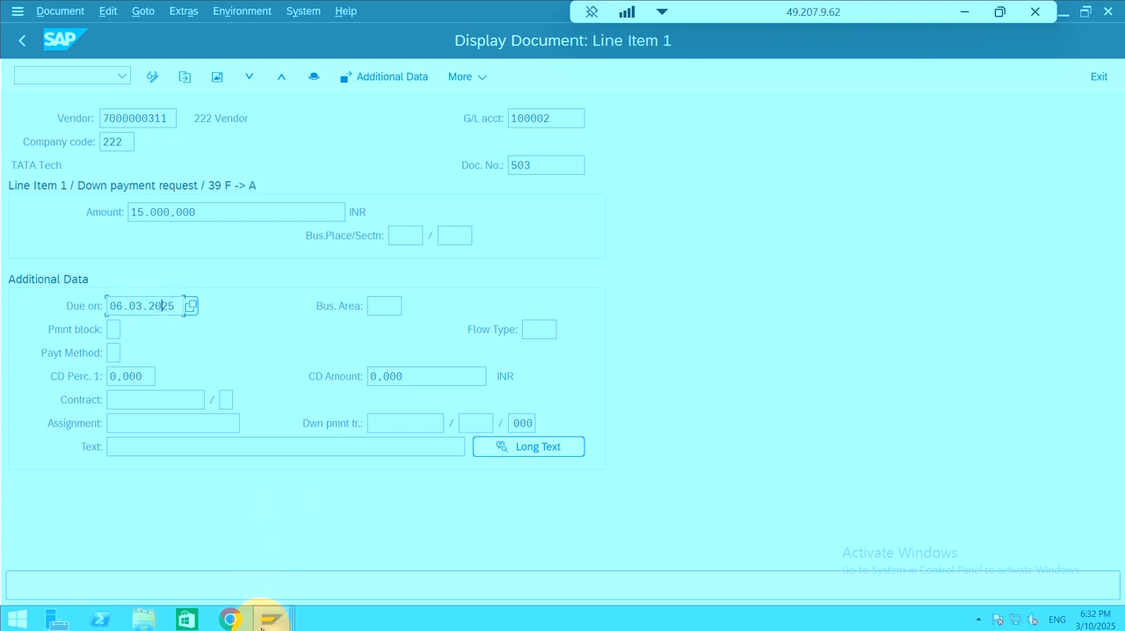
Step: Return to the vendor down payment header session and search suppliers in company code 222 to fill the vendor account with 222 Vendor
mouse_move(266, 624)
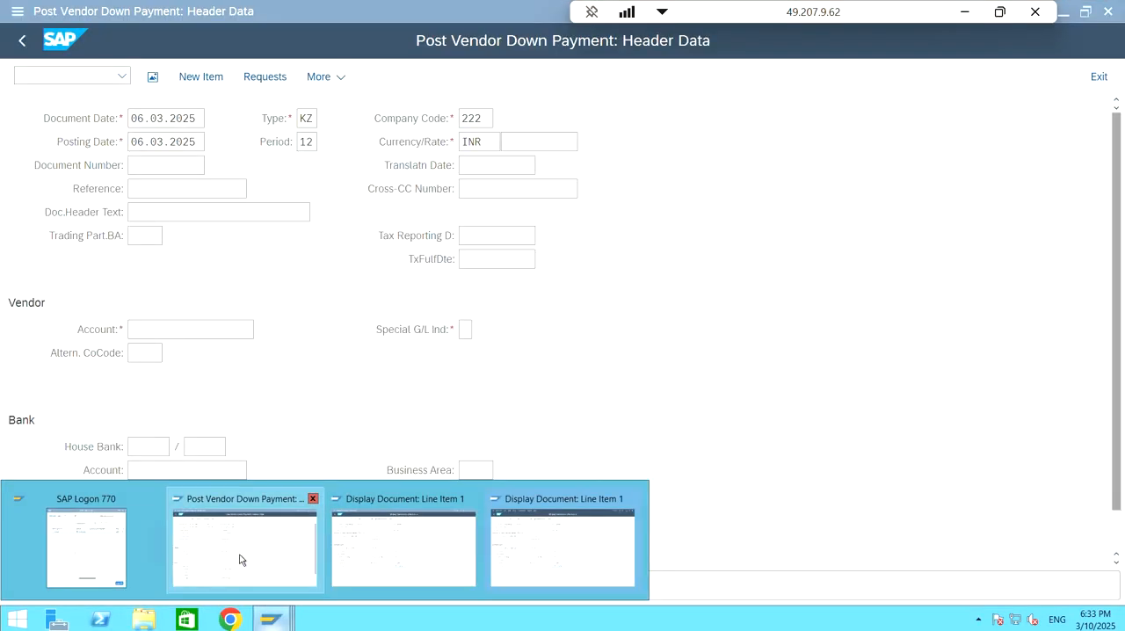
click(241, 559)
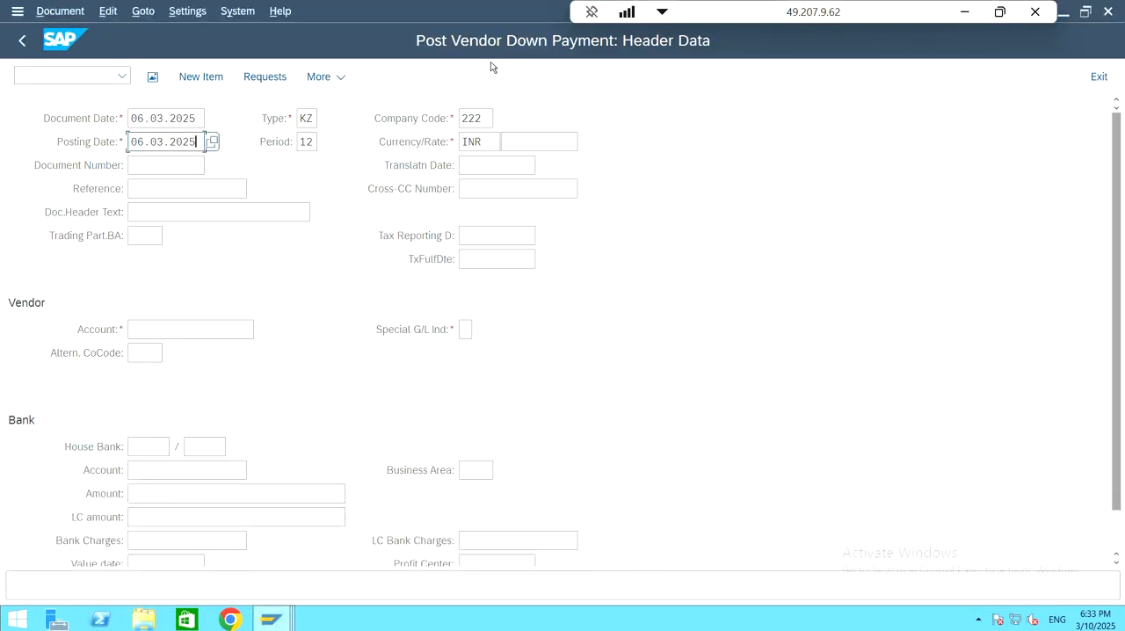
click(198, 117)
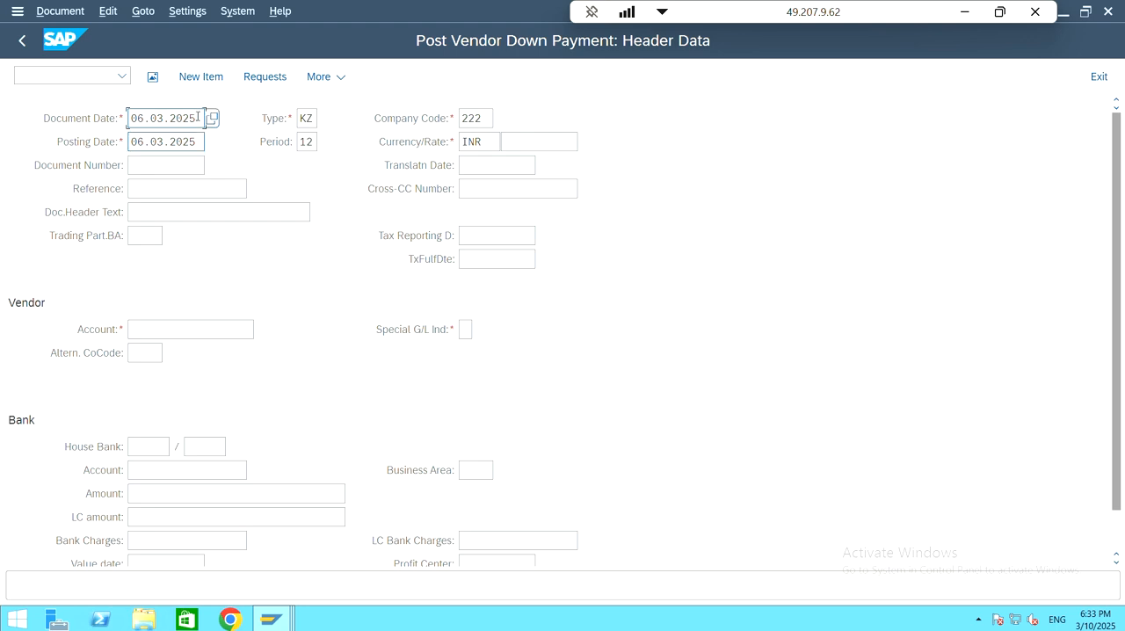
double_click(197, 117)
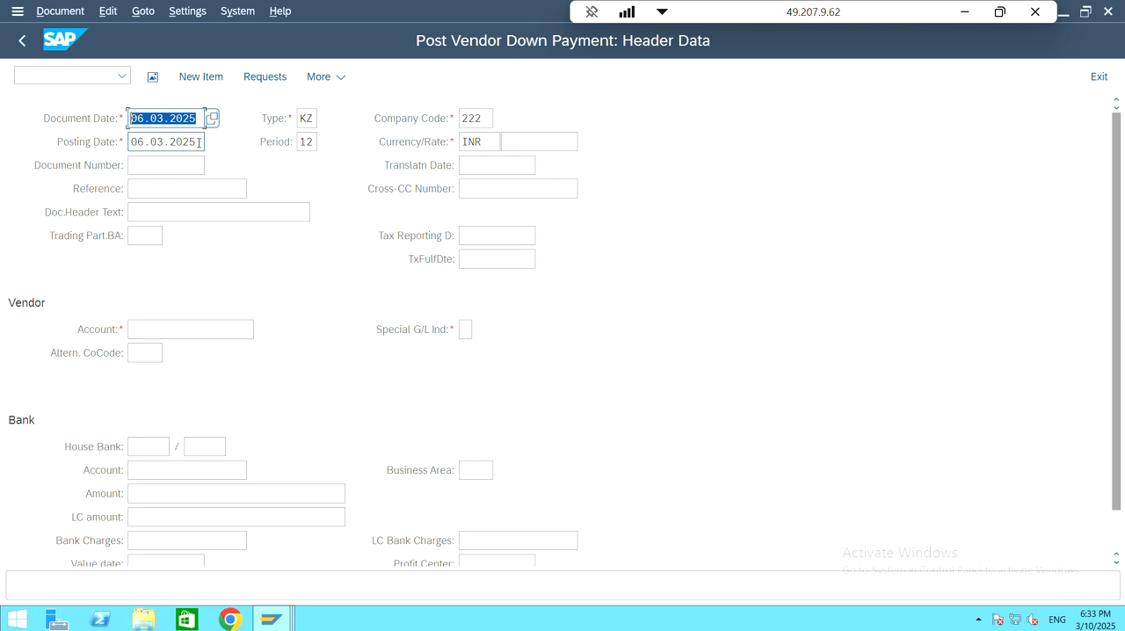
click(179, 329)
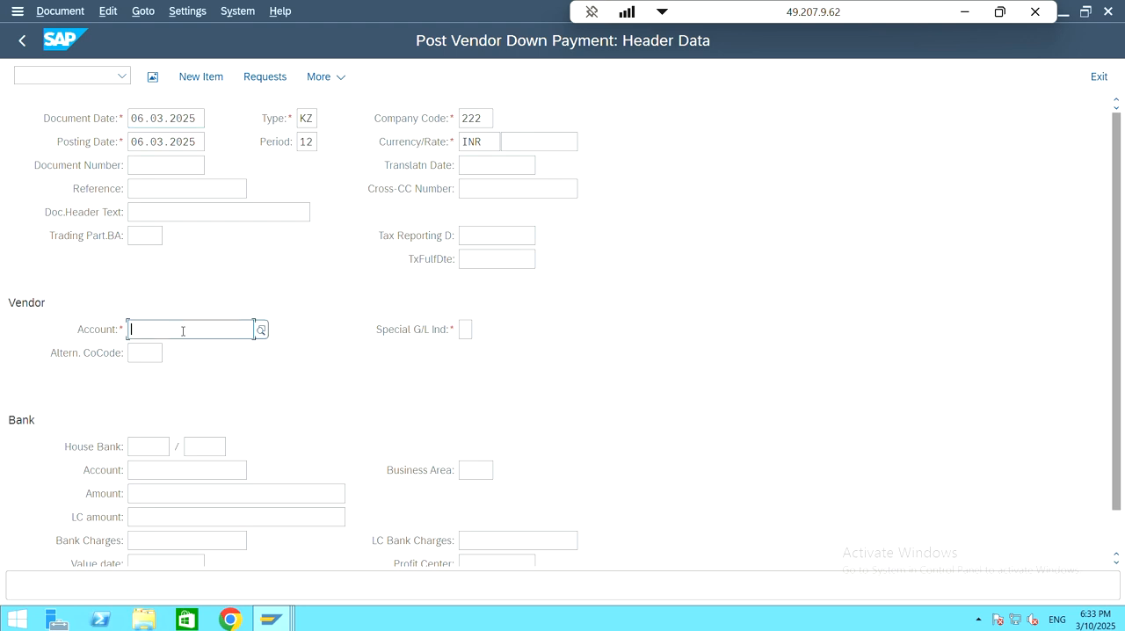
click(261, 330)
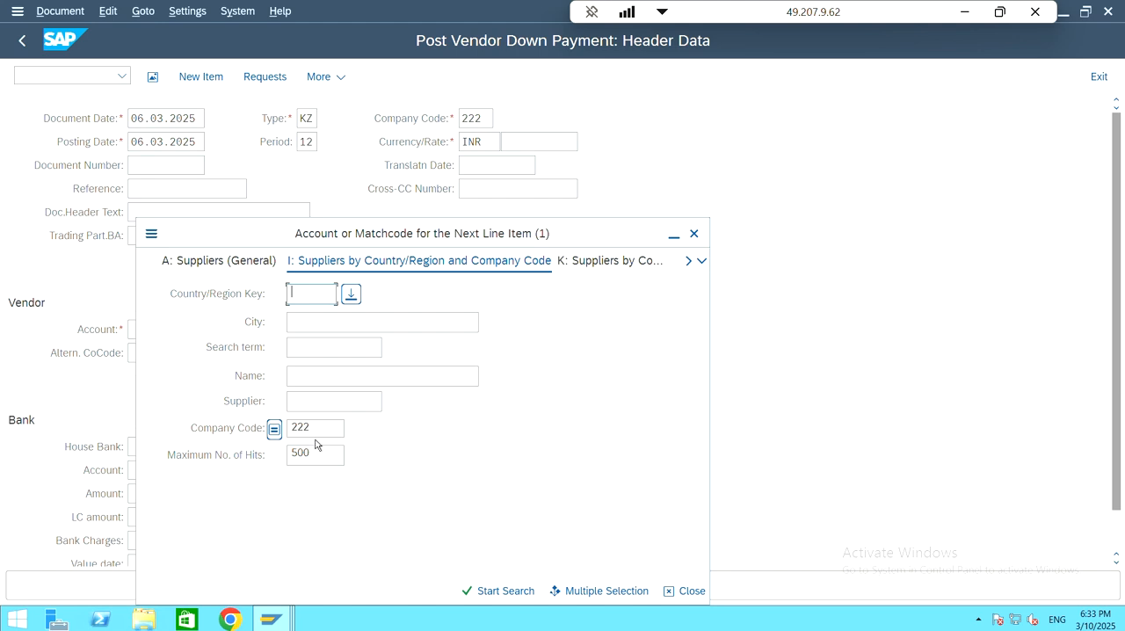
click(505, 592)
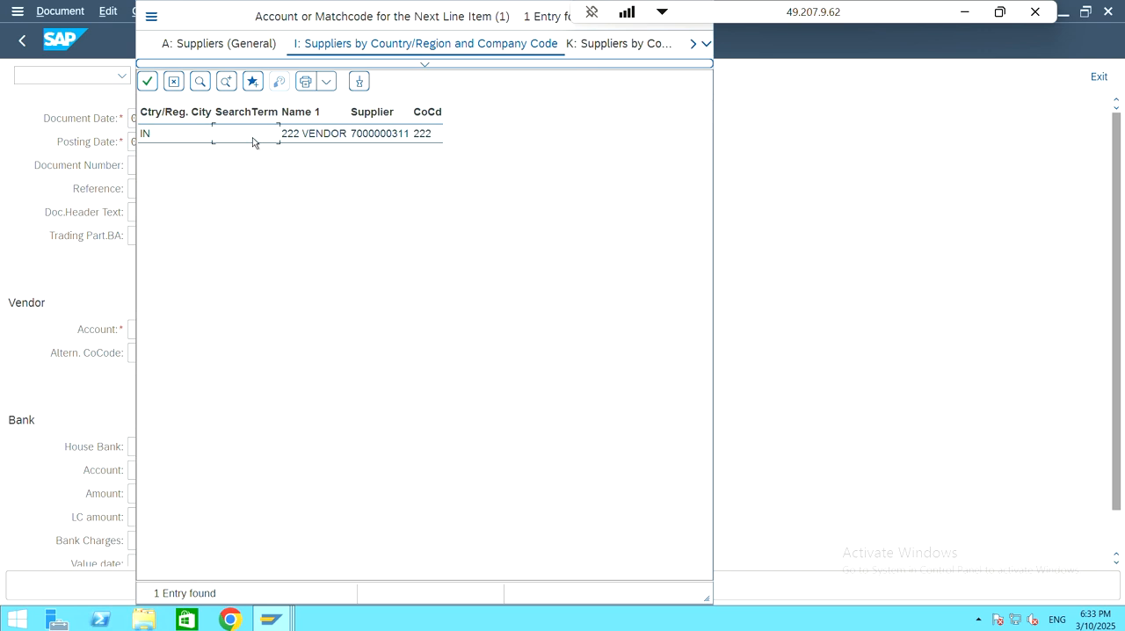
double_click(252, 143)
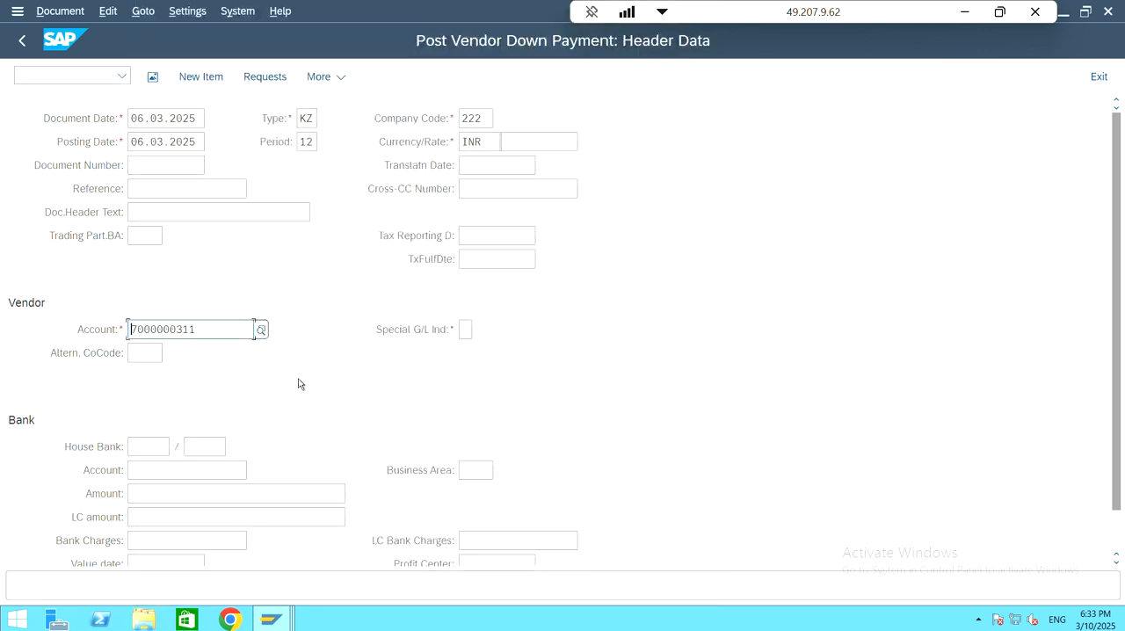
Step: Look up the G/L accounts of company code 222 and choose SBI Bank as the bank account for the payment
scroll(304, 350, down, 2)
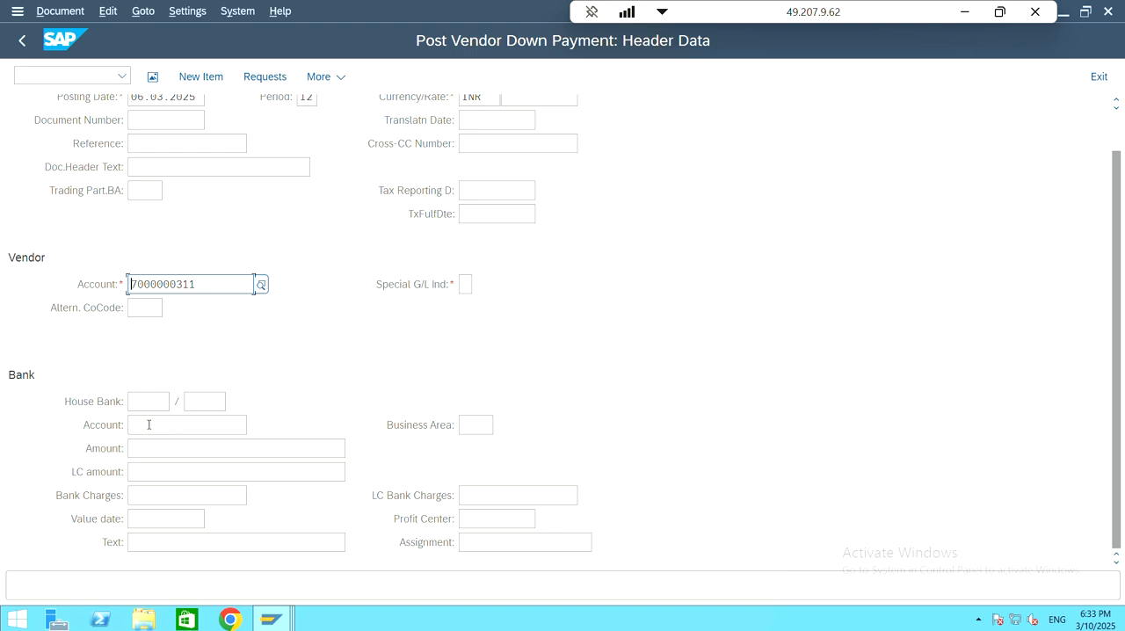
click(148, 425)
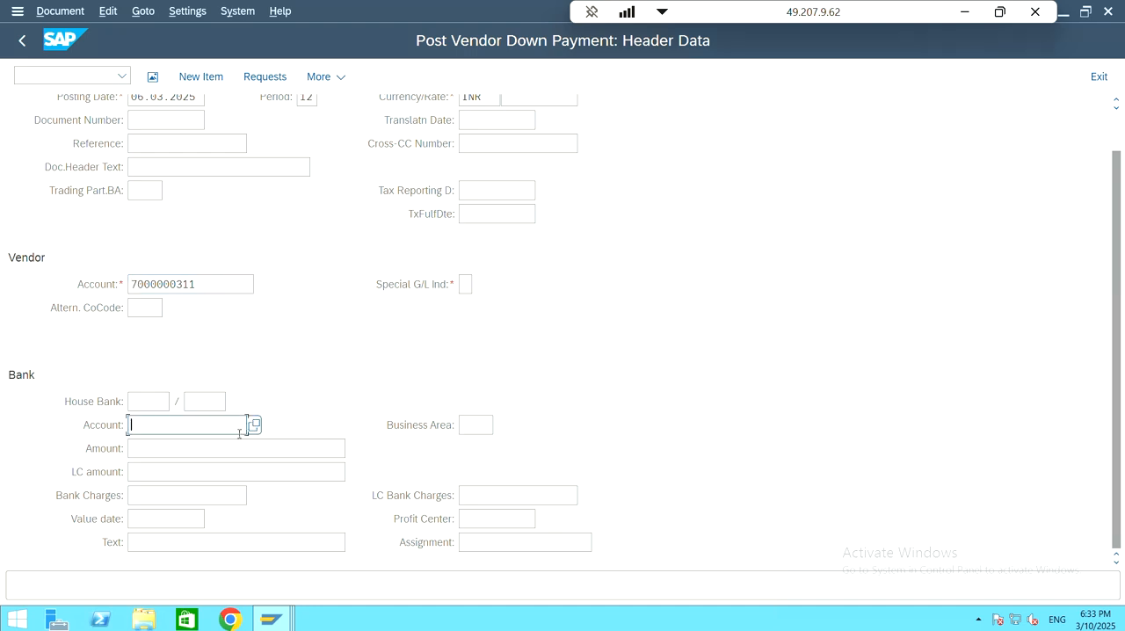
click(253, 426)
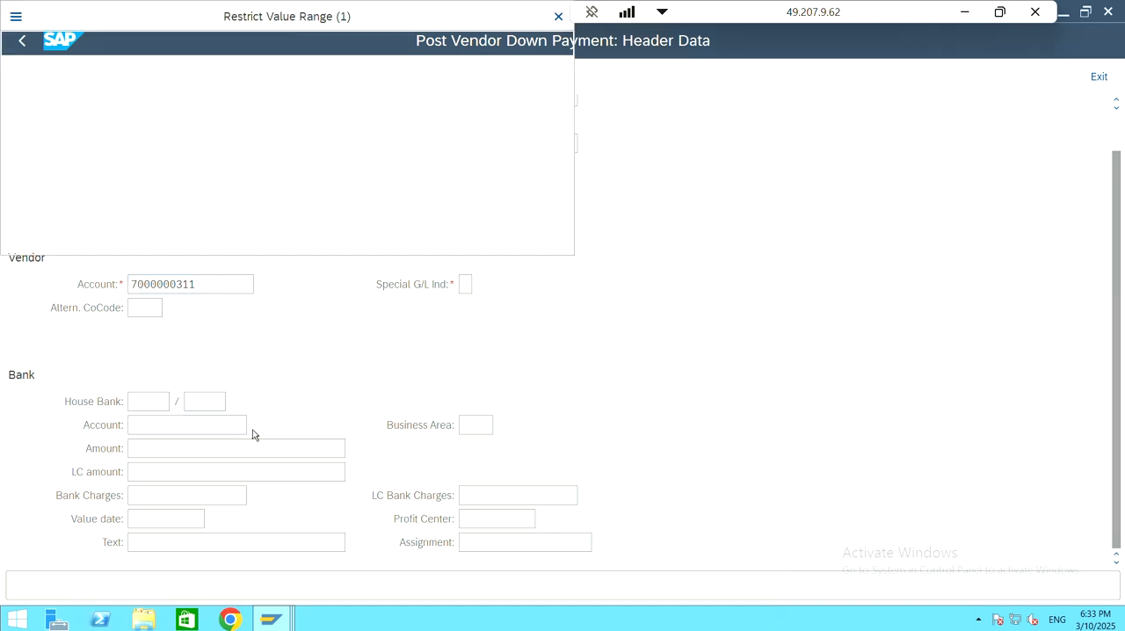
click(351, 246)
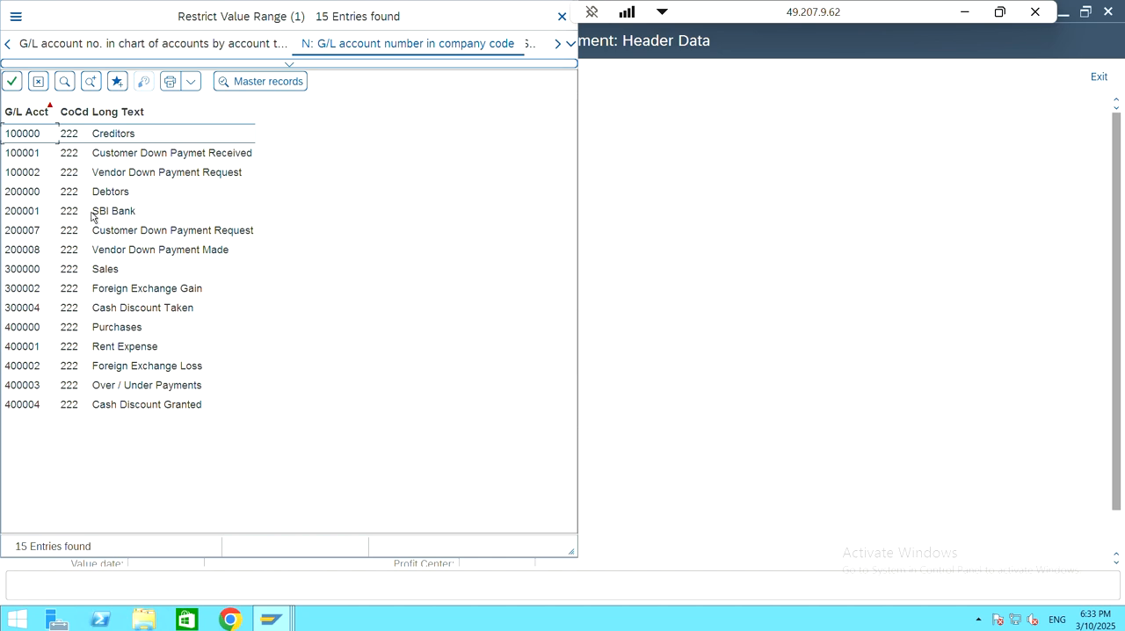
click(94, 217)
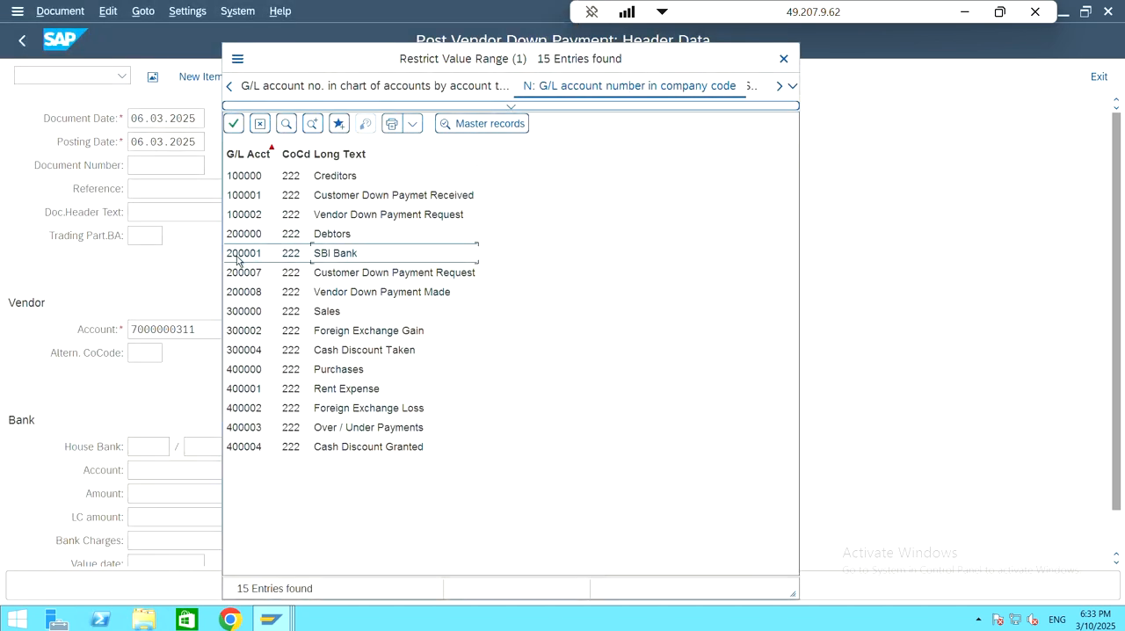
double_click(364, 254)
Step: Enter 15000 as the bank amount of the down payment and review the header data
click(222, 490)
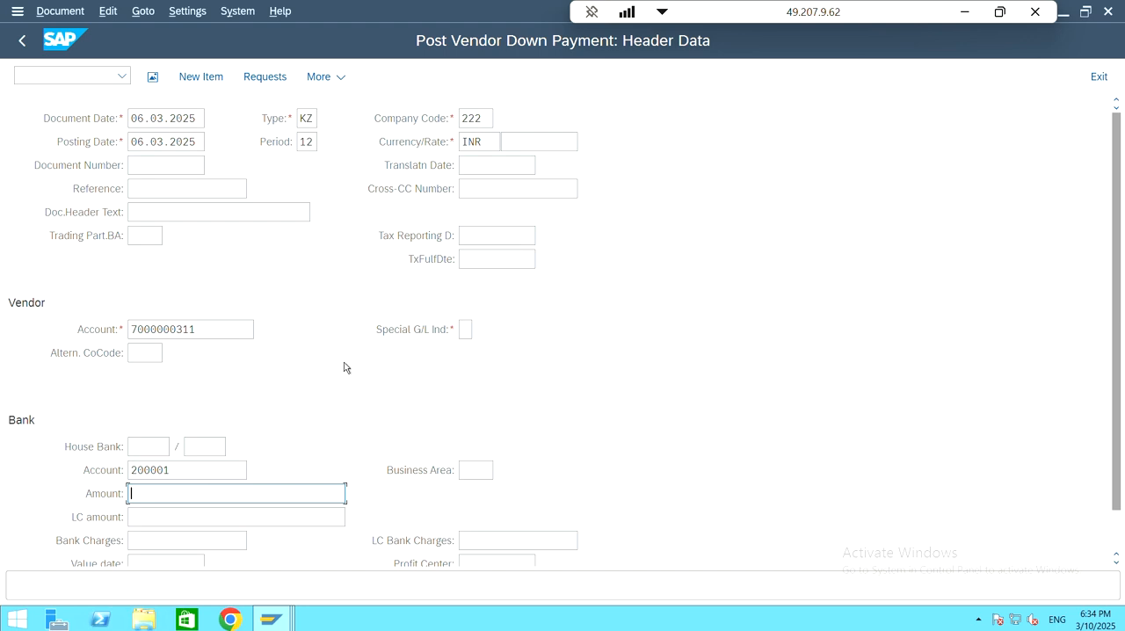
text(15000)
scroll(348, 352, down, 1)
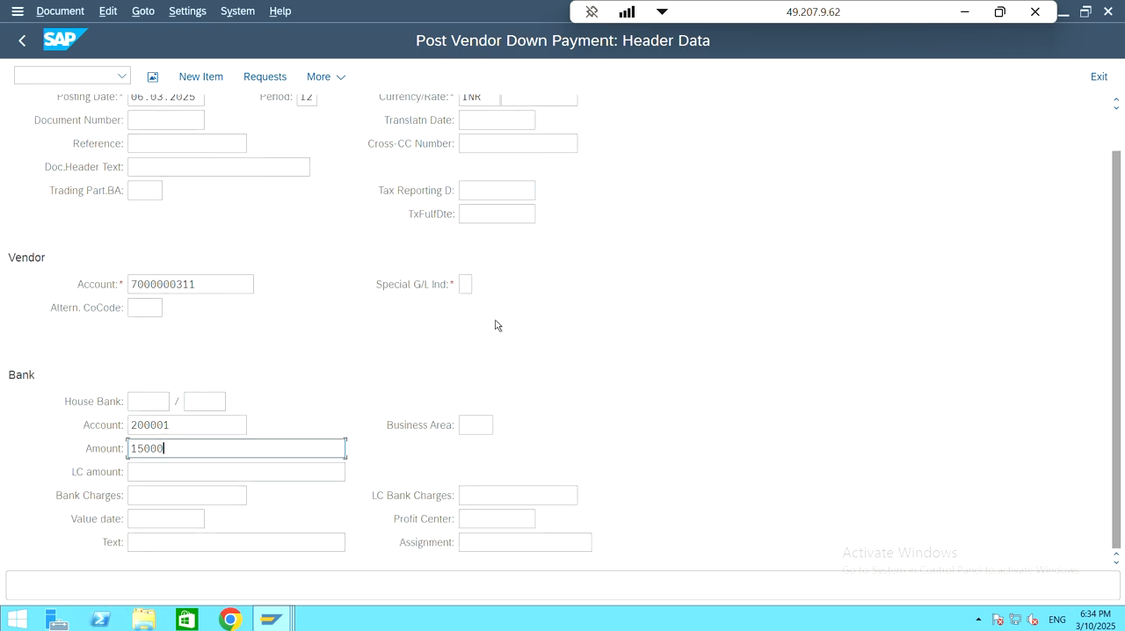
scroll(515, 328, up, 1)
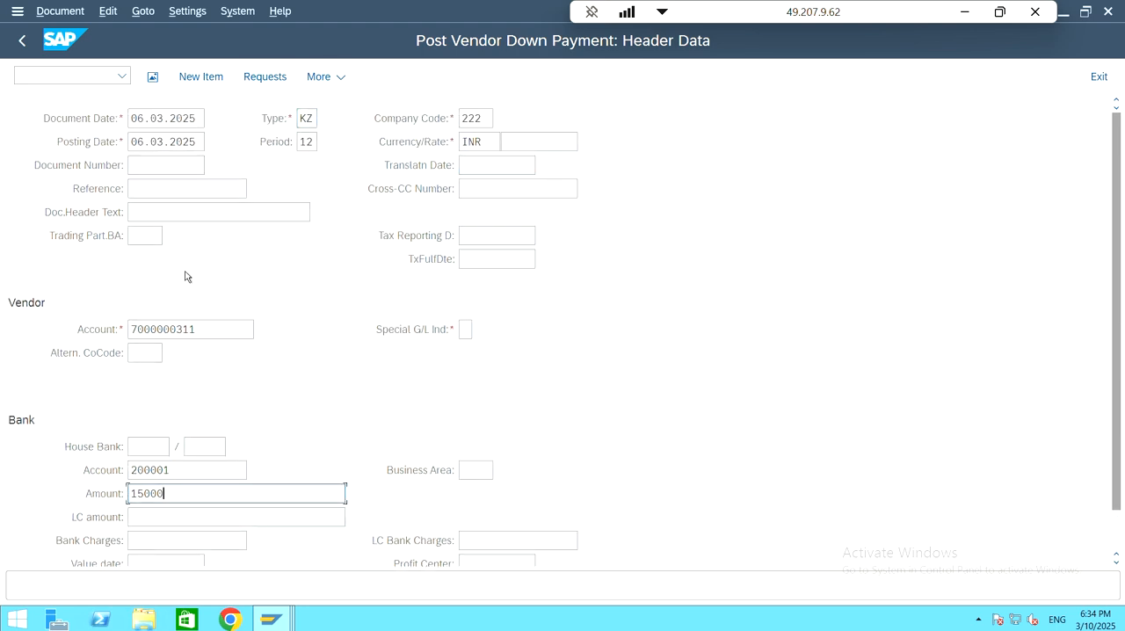
Step: Set the vendor's special G/L indicator to A, Down Payments, Current Assets
click(252, 79)
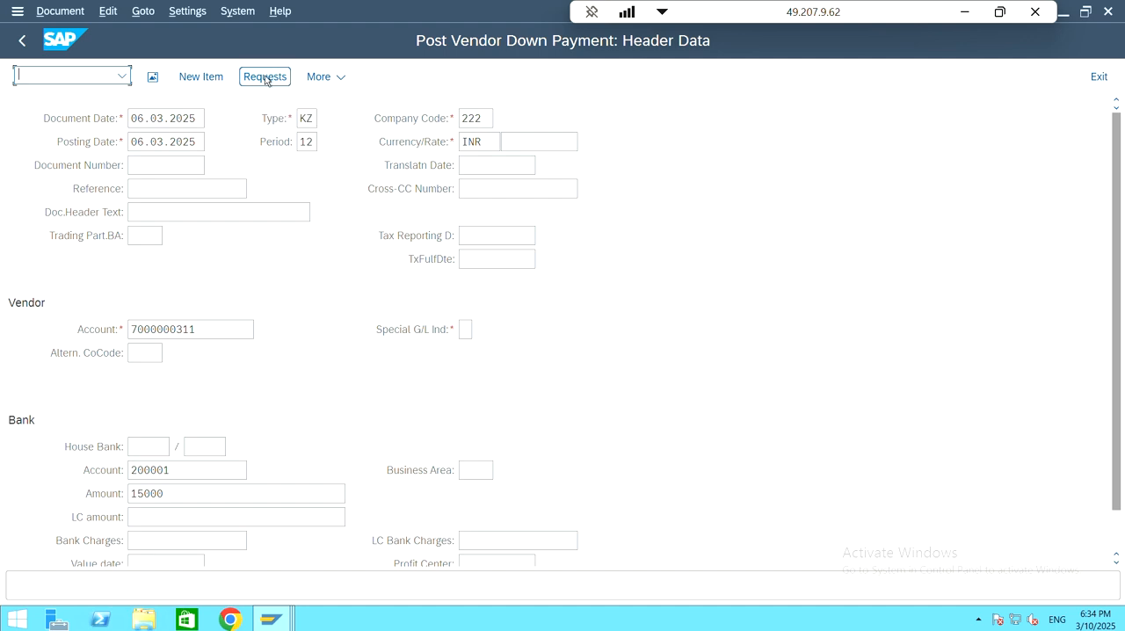
click(265, 77)
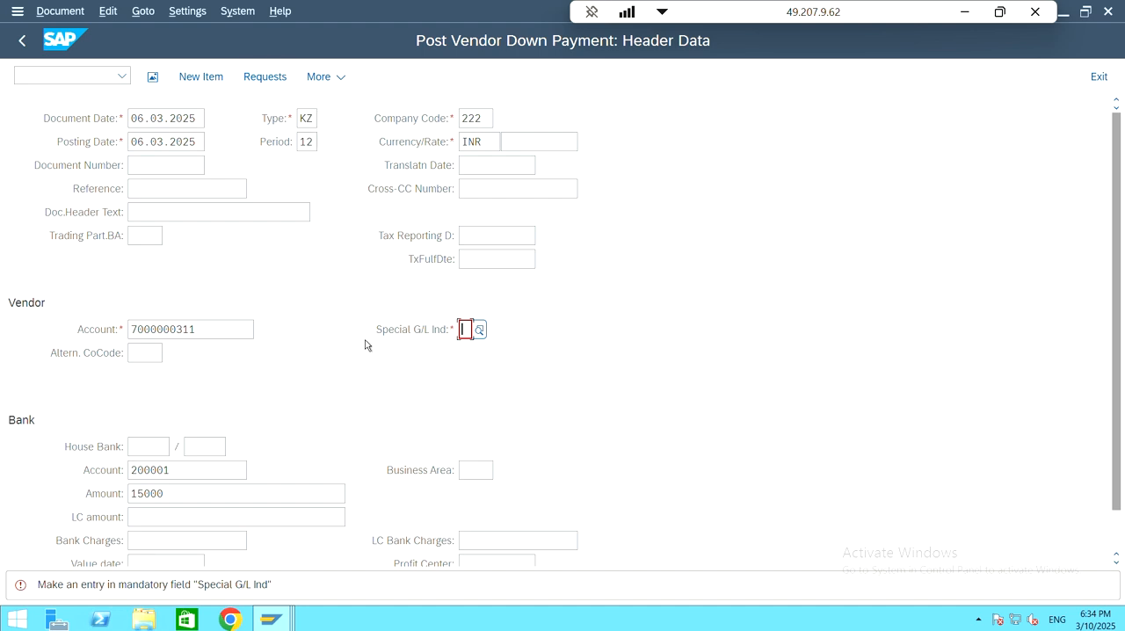
click(479, 329)
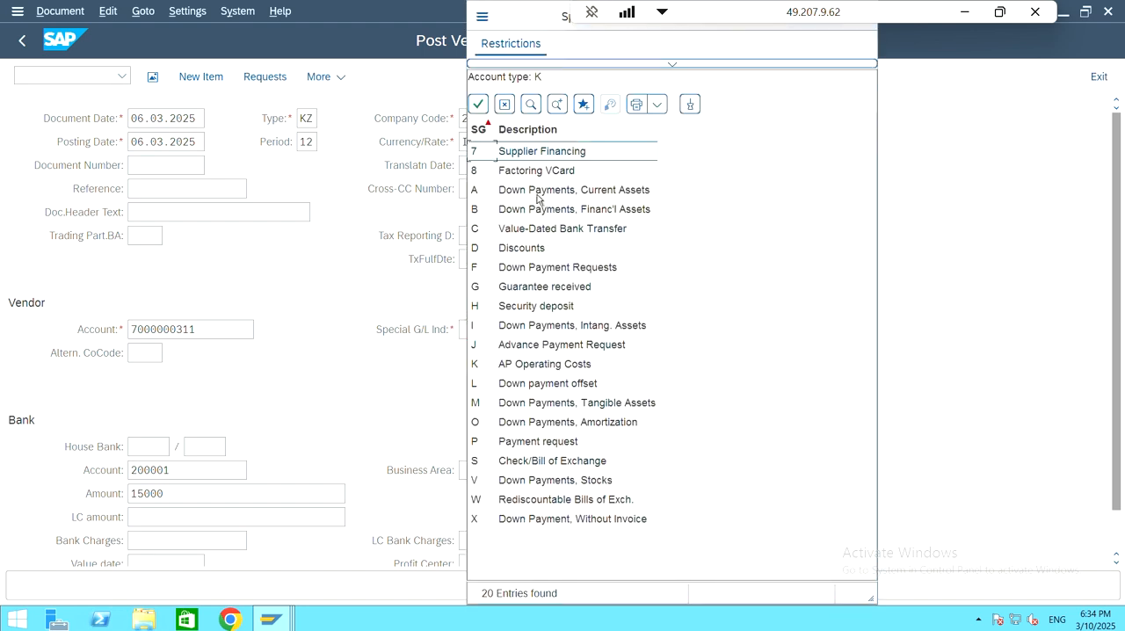
click(483, 195)
double_click(482, 195)
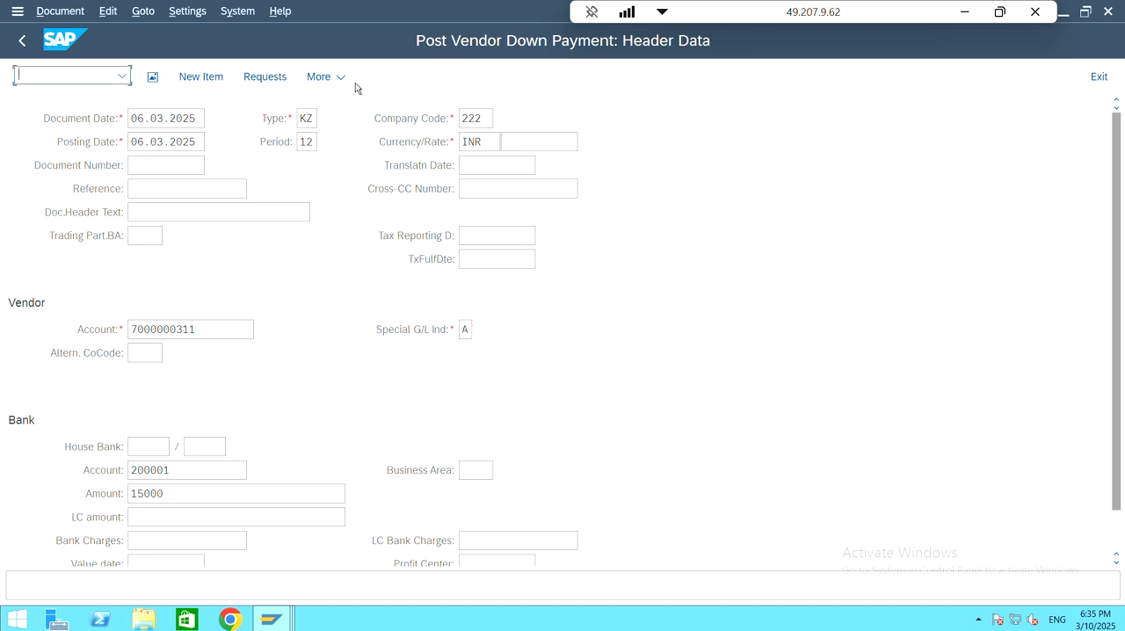
Step: Select request 503 among the vendor's down payment requests and create the down payment from it
click(265, 77)
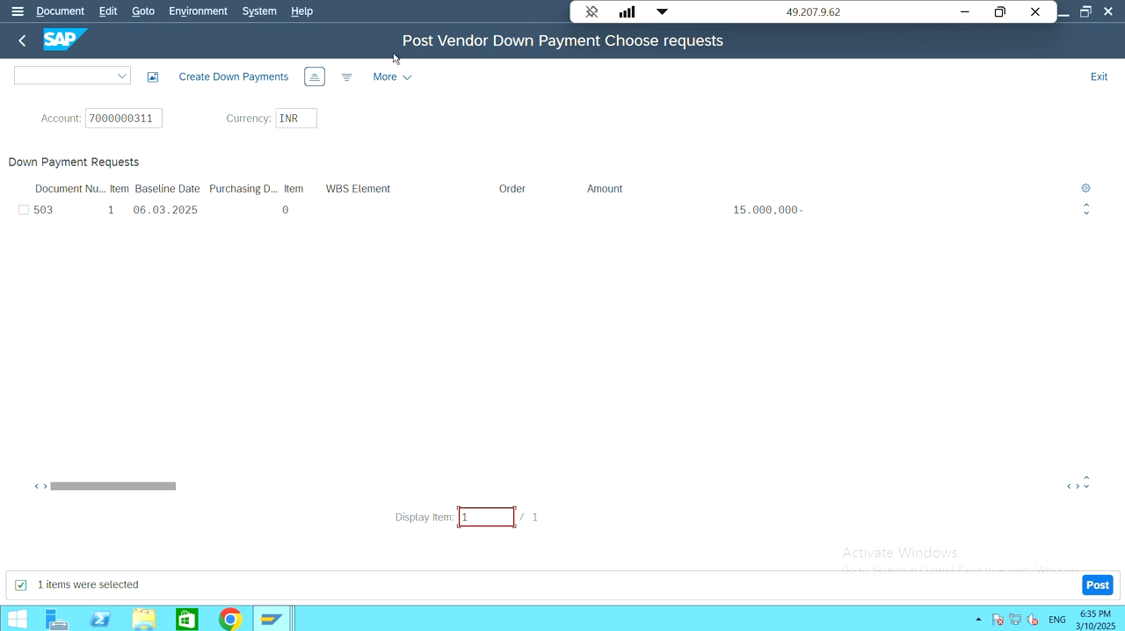
drag(154, 117, 87, 114)
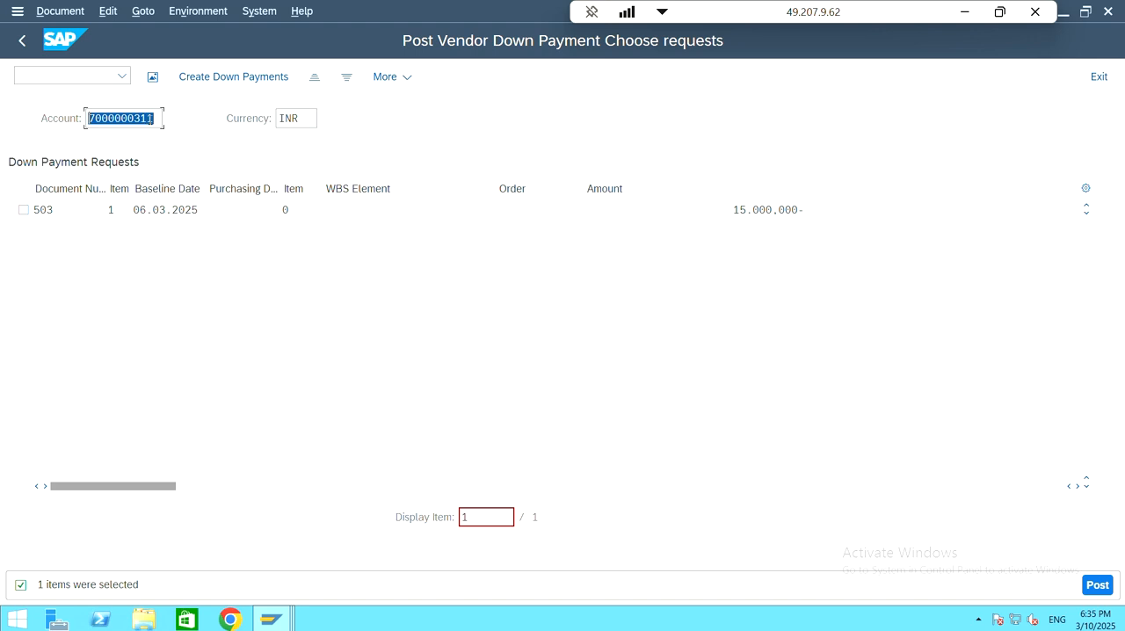
drag(153, 121, 87, 121)
click(68, 210)
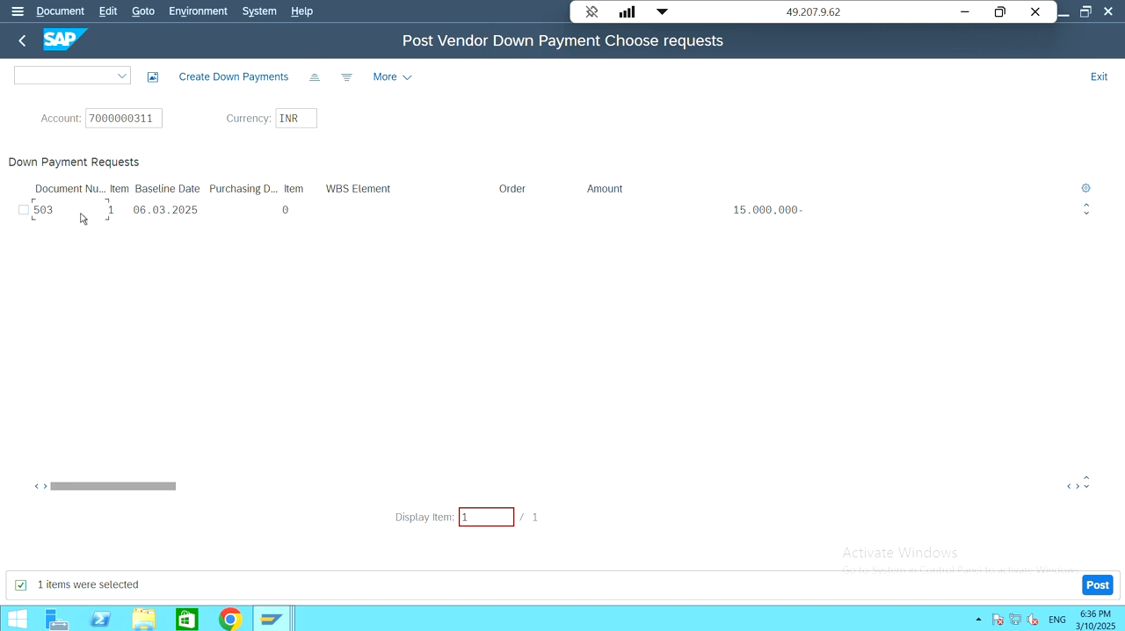
click(24, 210)
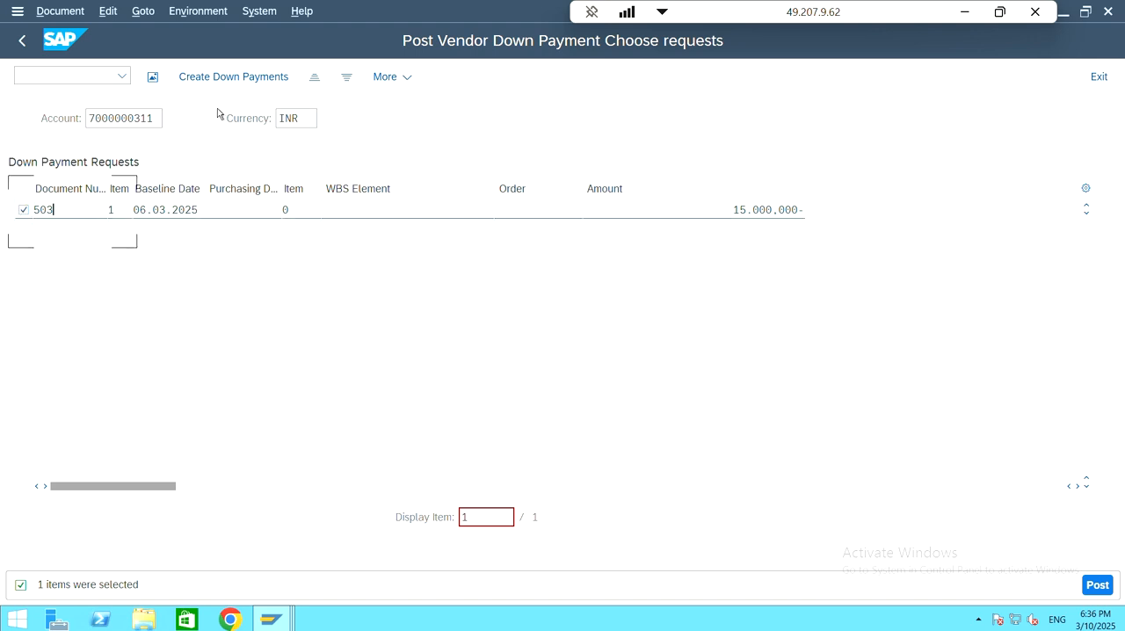
click(263, 79)
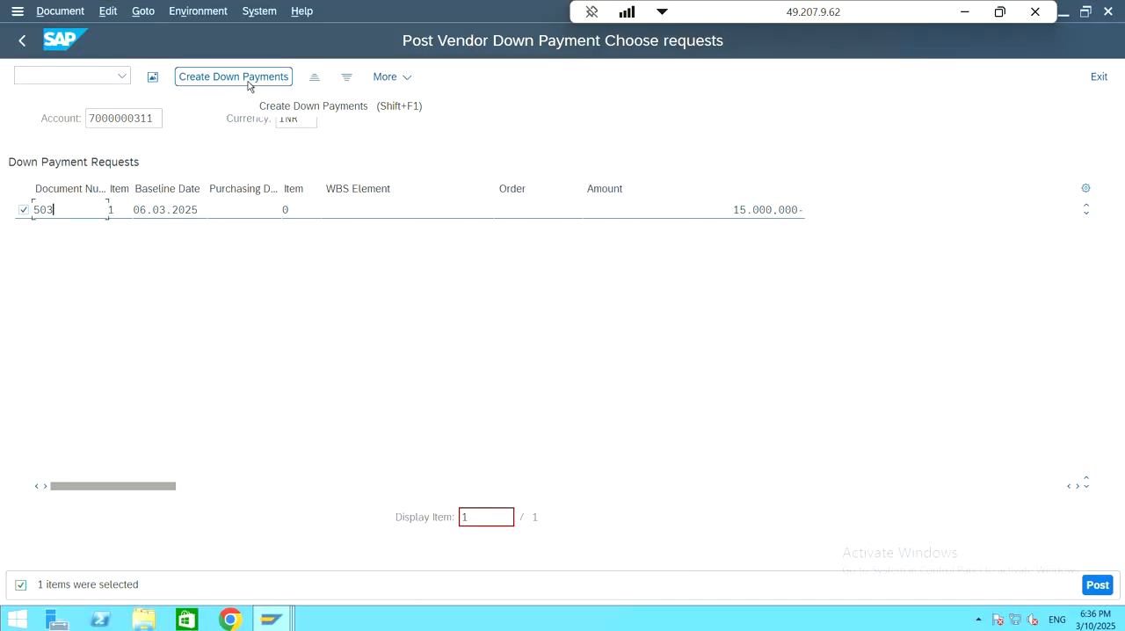
click(249, 81)
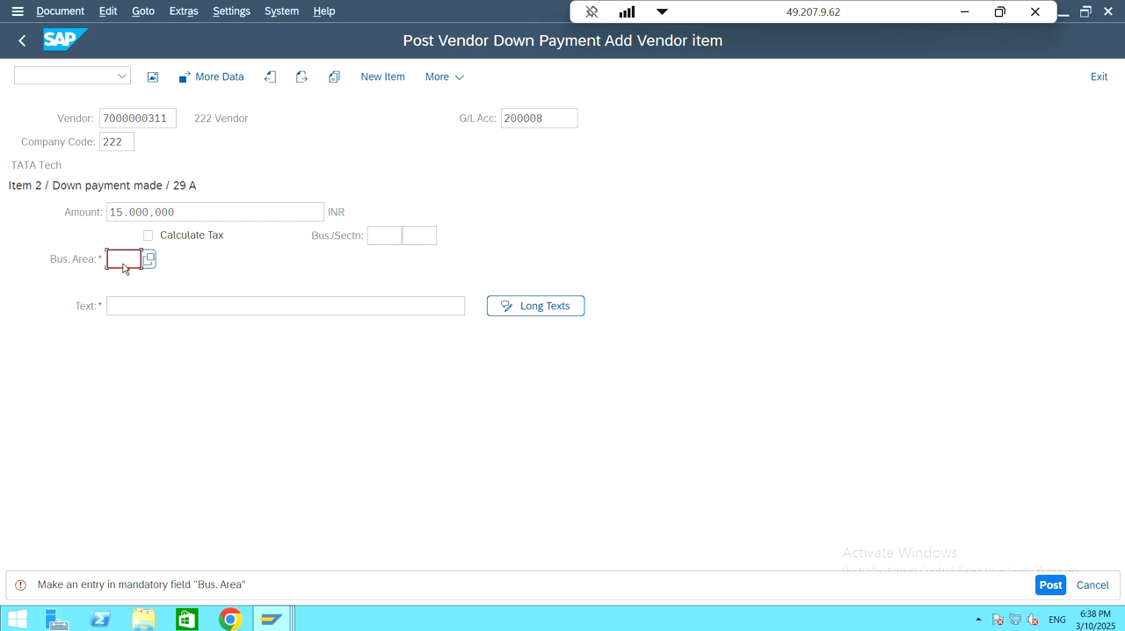
Step: Check the mandatory Bus. Area and Text fields, and open transaction OB41 in another session to find the vendor posting keys
click(138, 314)
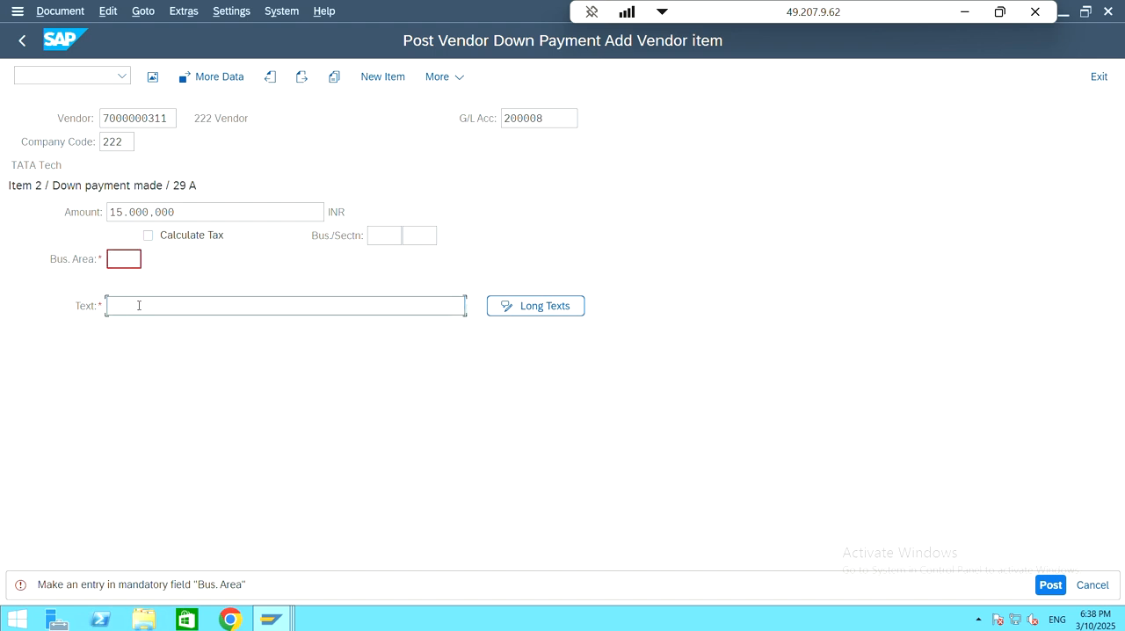
click(118, 261)
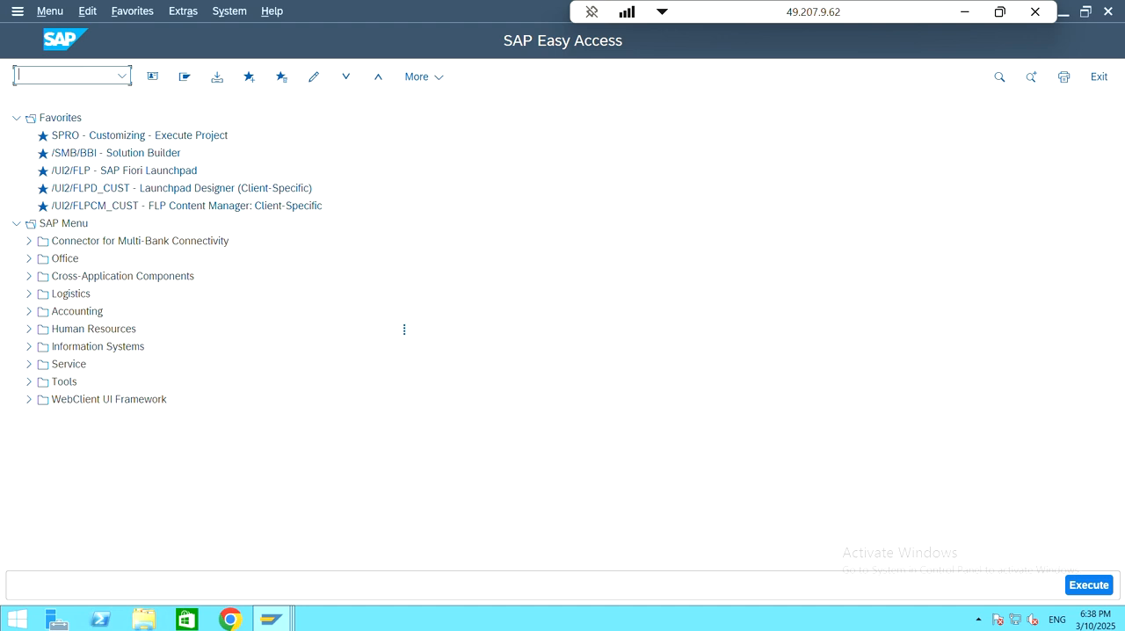
text(ob41)
key(Return)
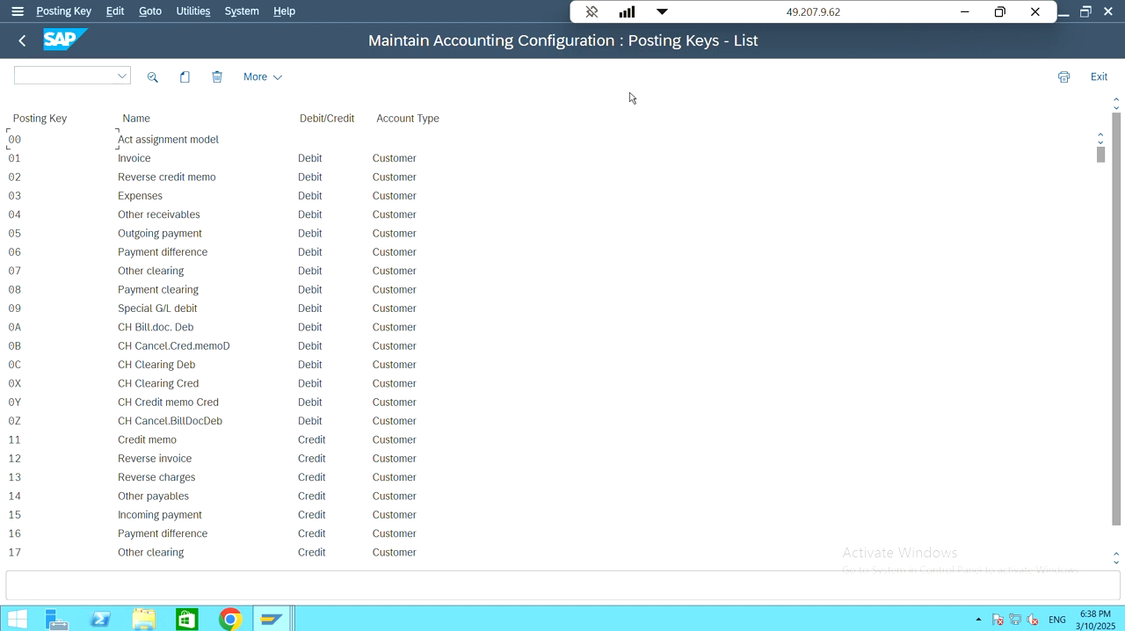
scroll(284, 298, down, 3)
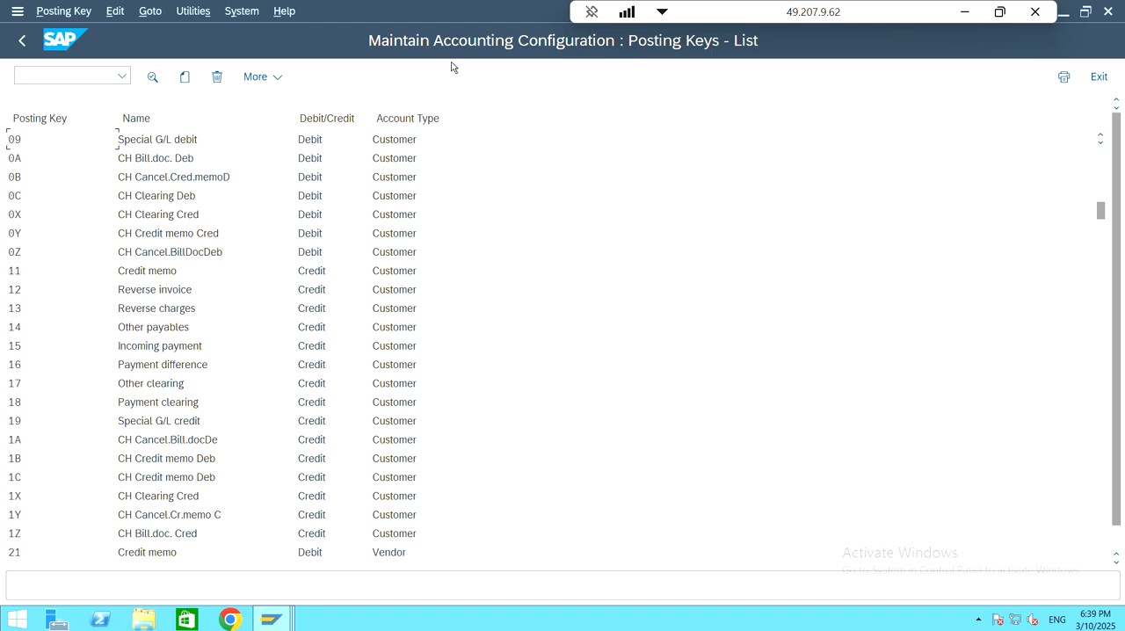
scroll(443, 325, down, 3)
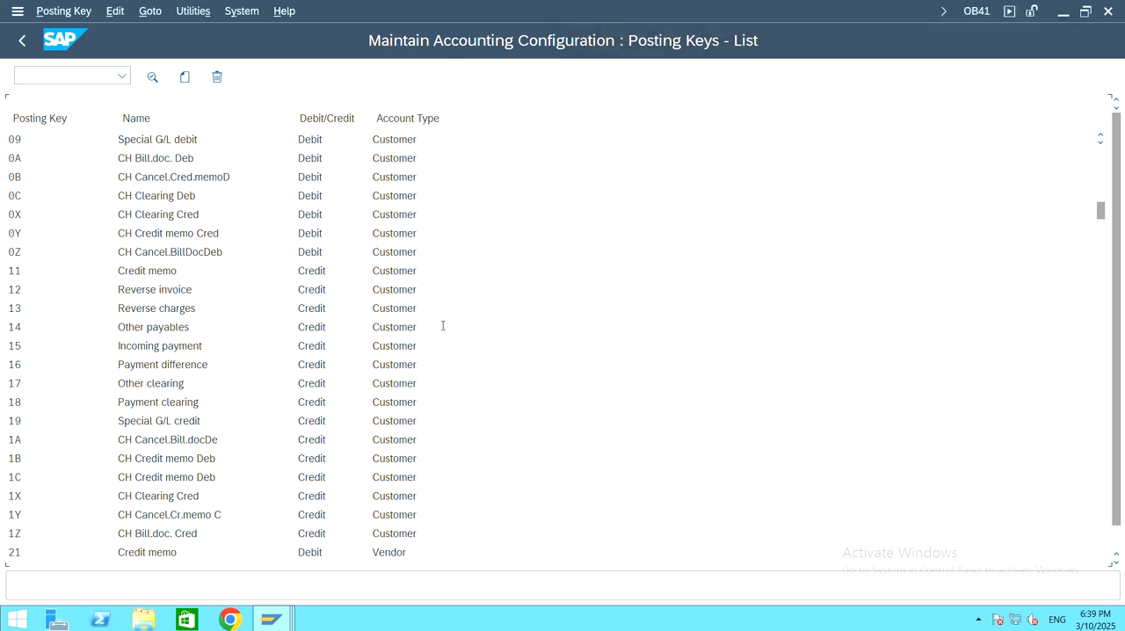
scroll(278, 384, down, 3)
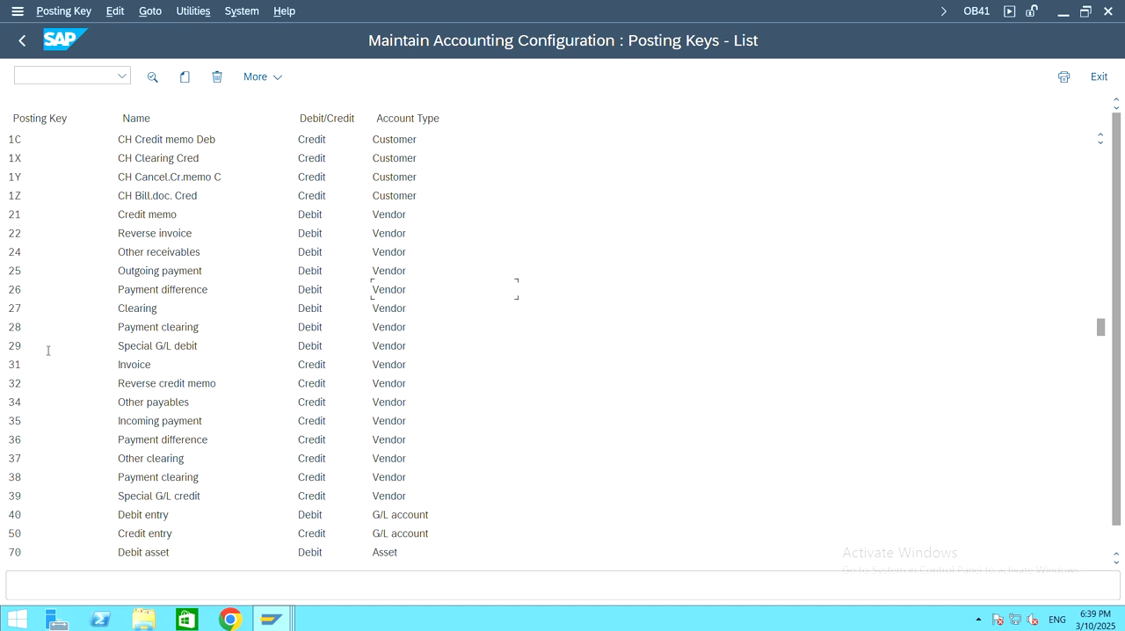
Step: Check the vendor item's posting key in the down payment session and open the details of posting key 29 in the OB41 session
mouse_move(286, 626)
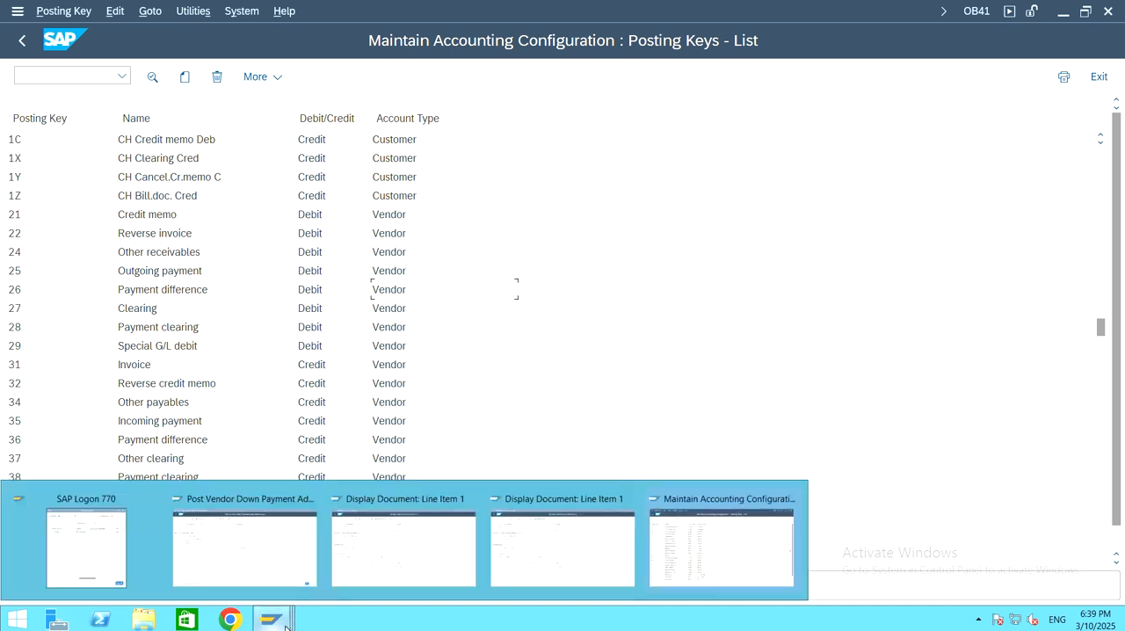
click(257, 555)
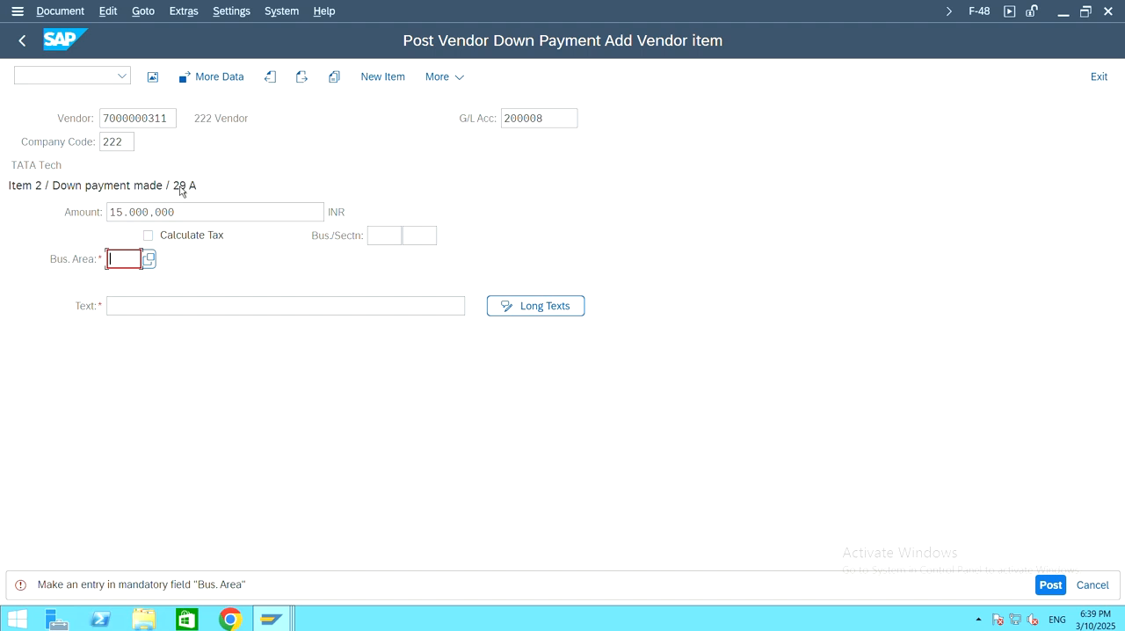
click(179, 192)
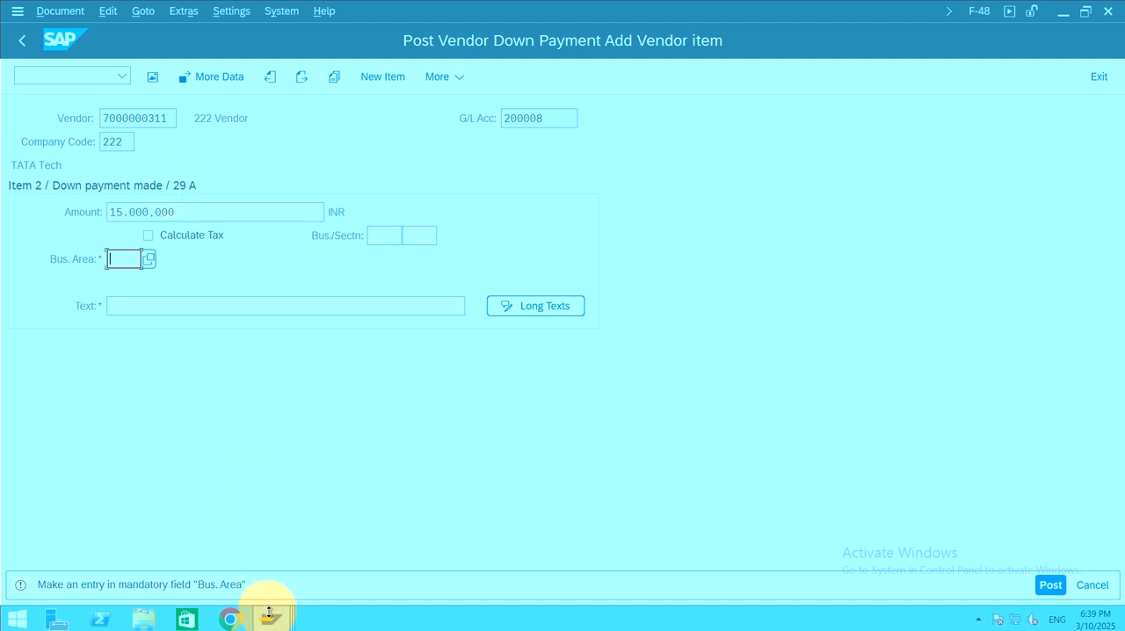
mouse_move(271, 617)
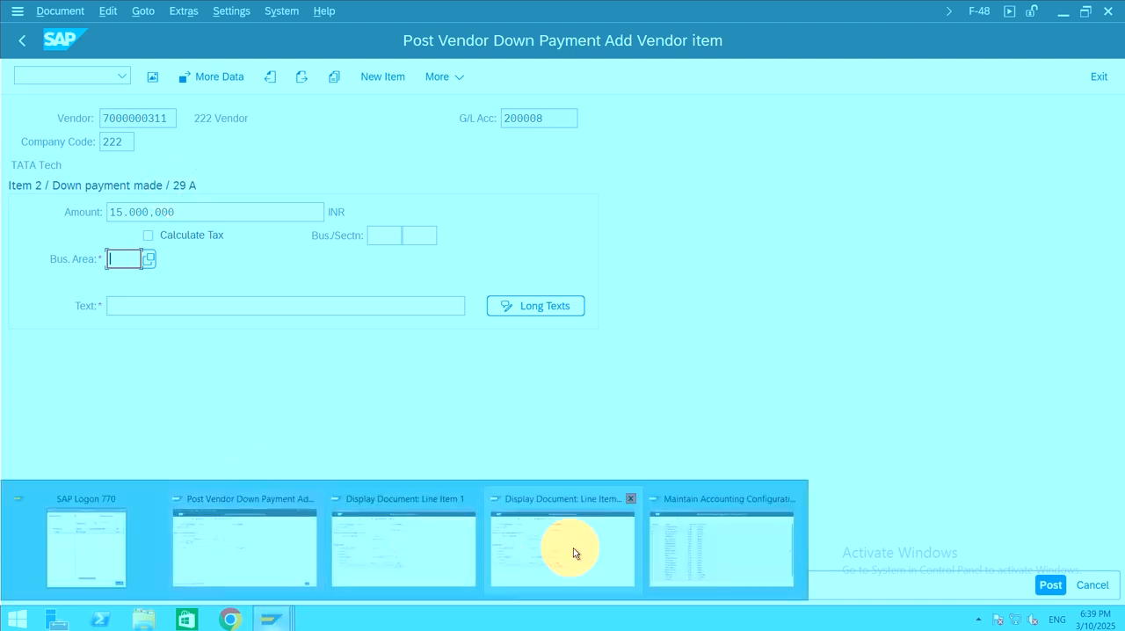
click(710, 551)
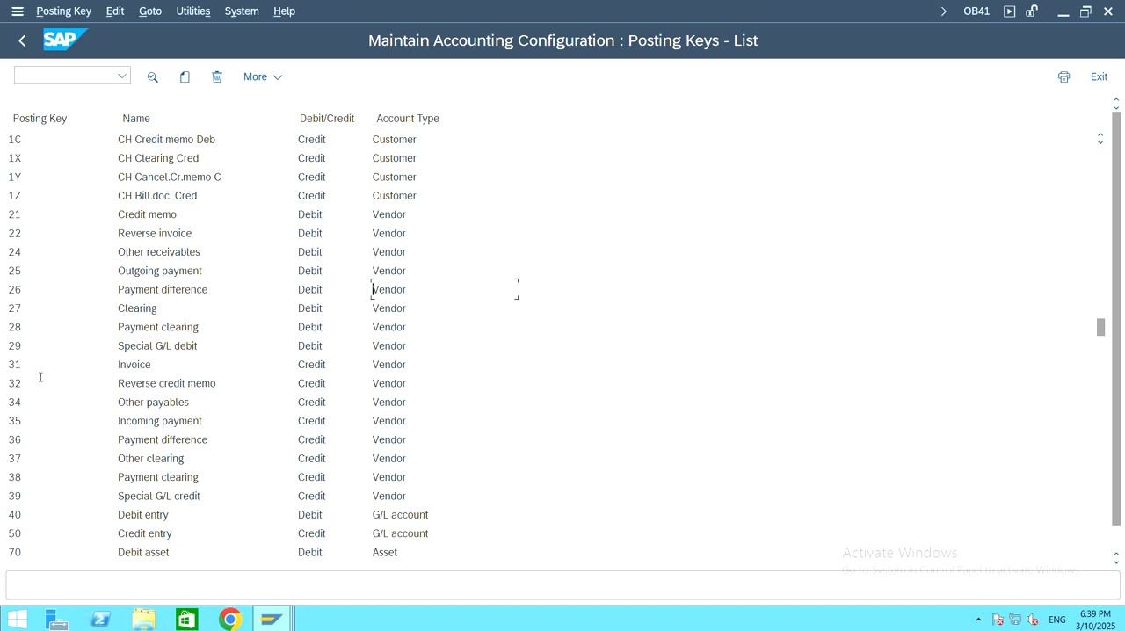
click(46, 347)
double_click(48, 351)
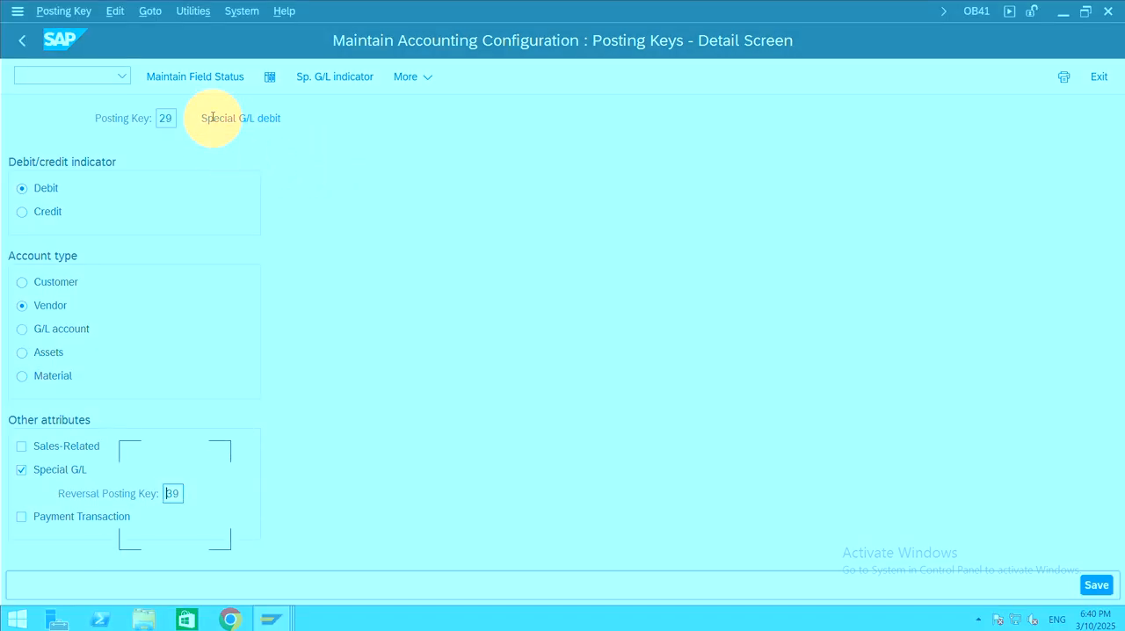
Step: Make Text an optional entry in the General Data field status of posting key 29 and save it to the 222 TATA Tech customizing request
click(234, 81)
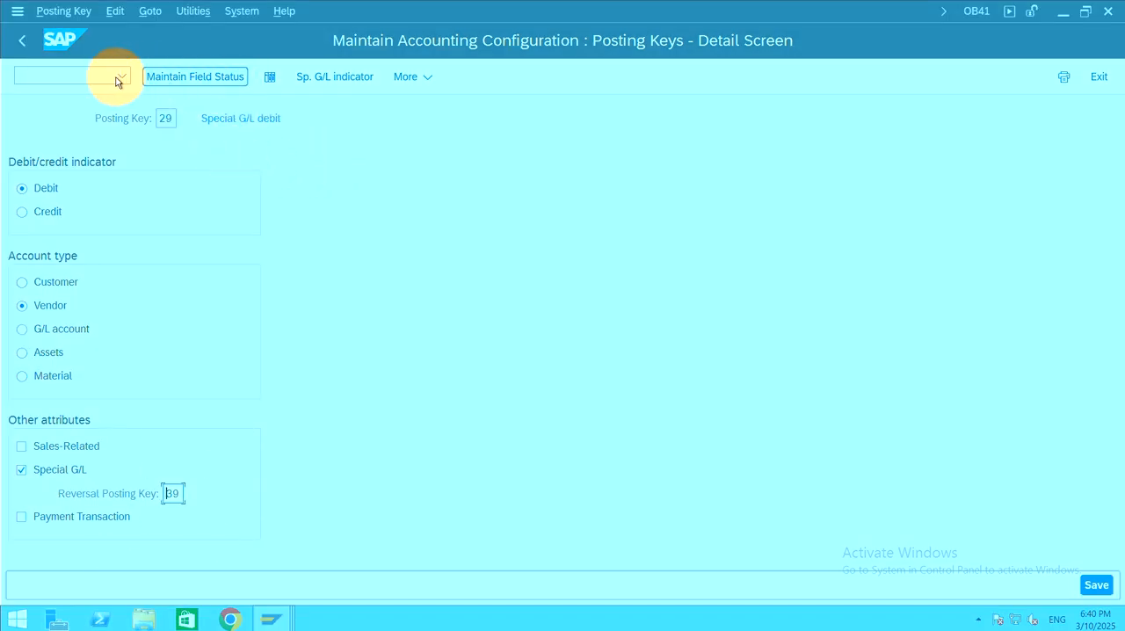
click(197, 81)
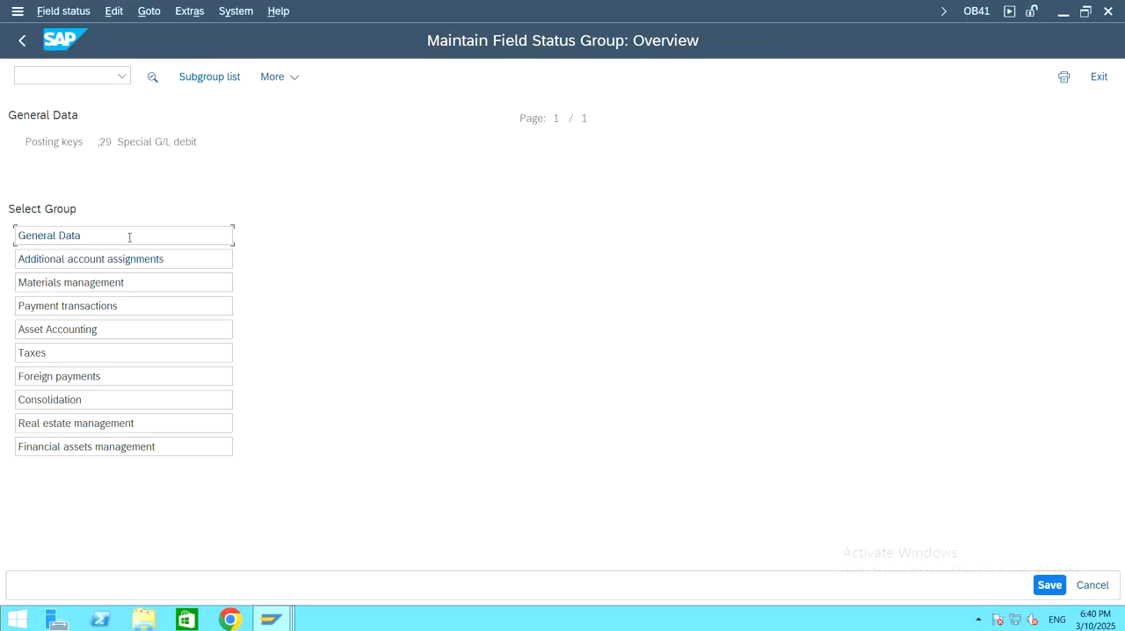
click(18, 235)
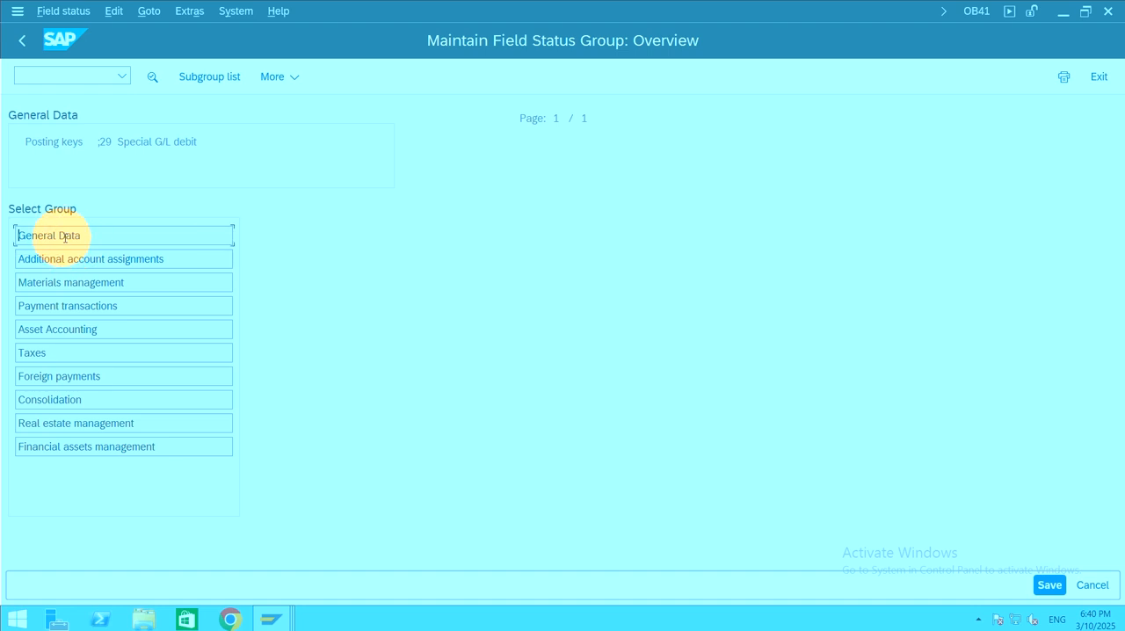
double_click(100, 232)
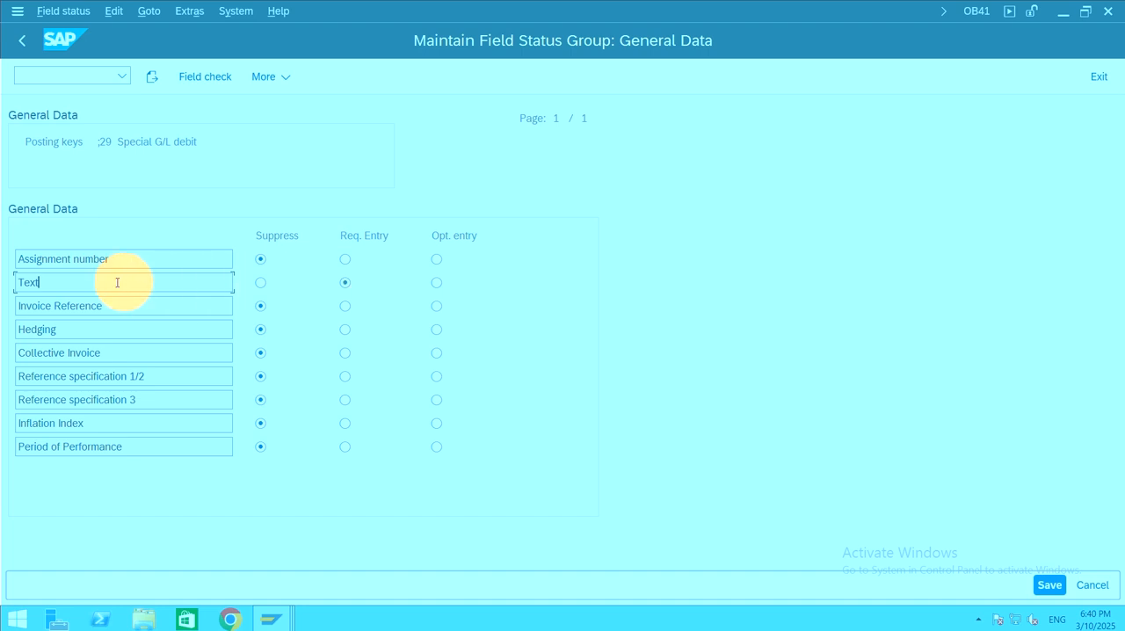
click(344, 282)
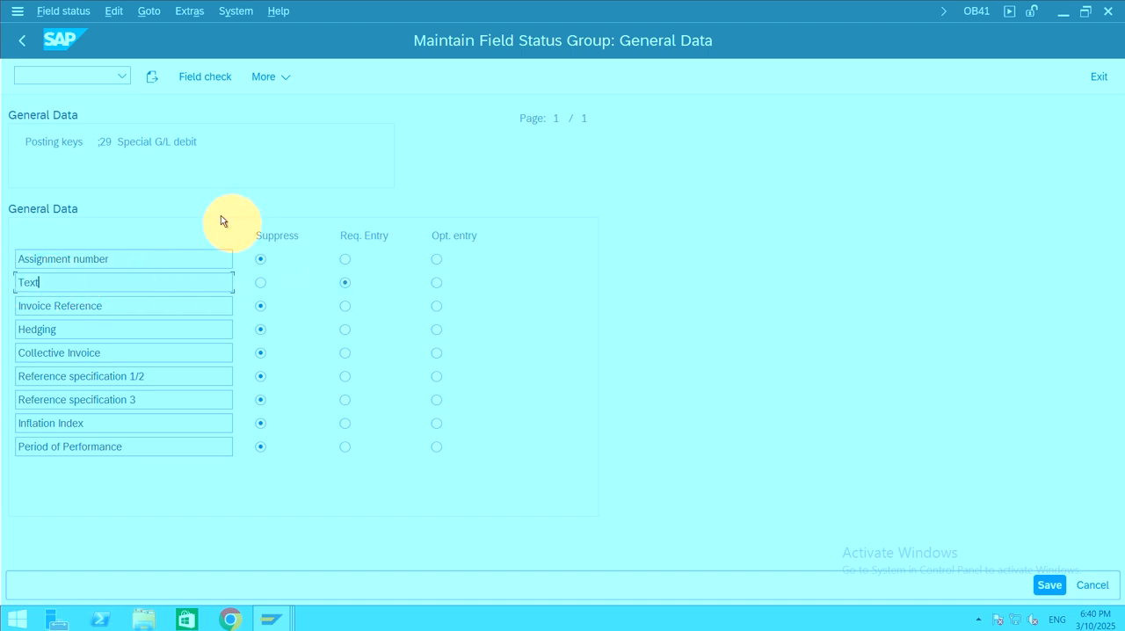
double_click(113, 141)
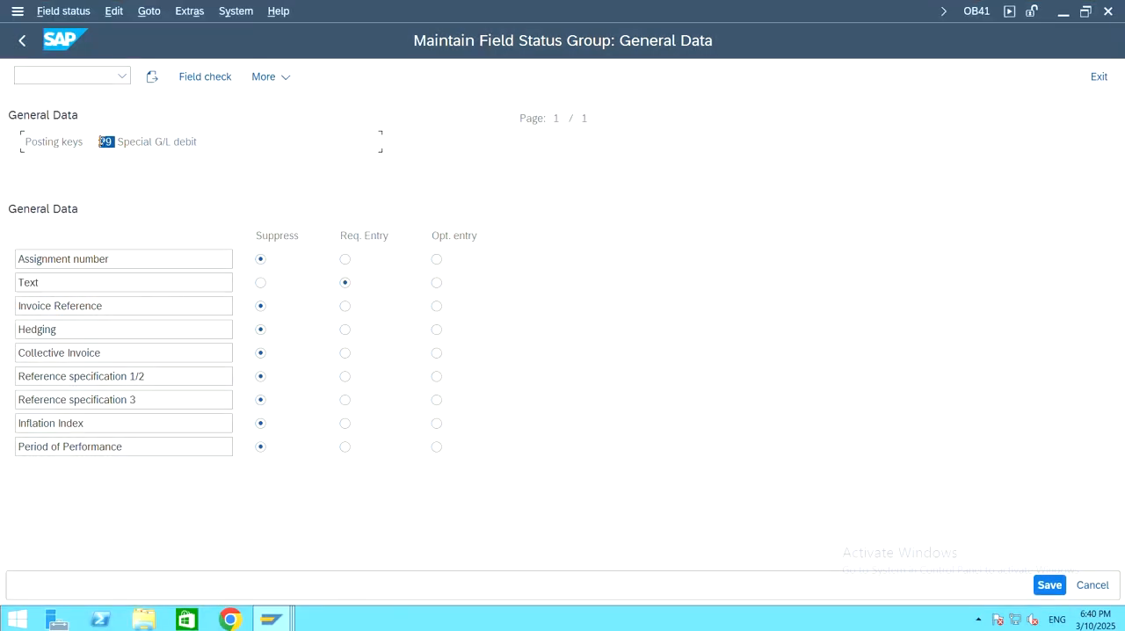
click(117, 142)
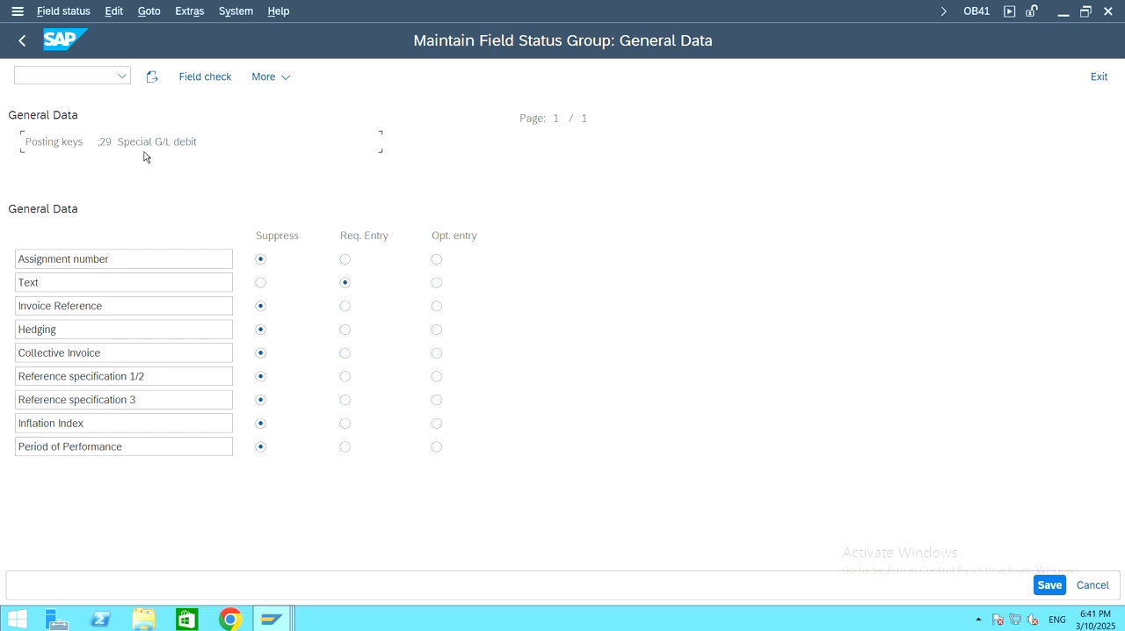
click(54, 285)
click(436, 283)
click(1051, 586)
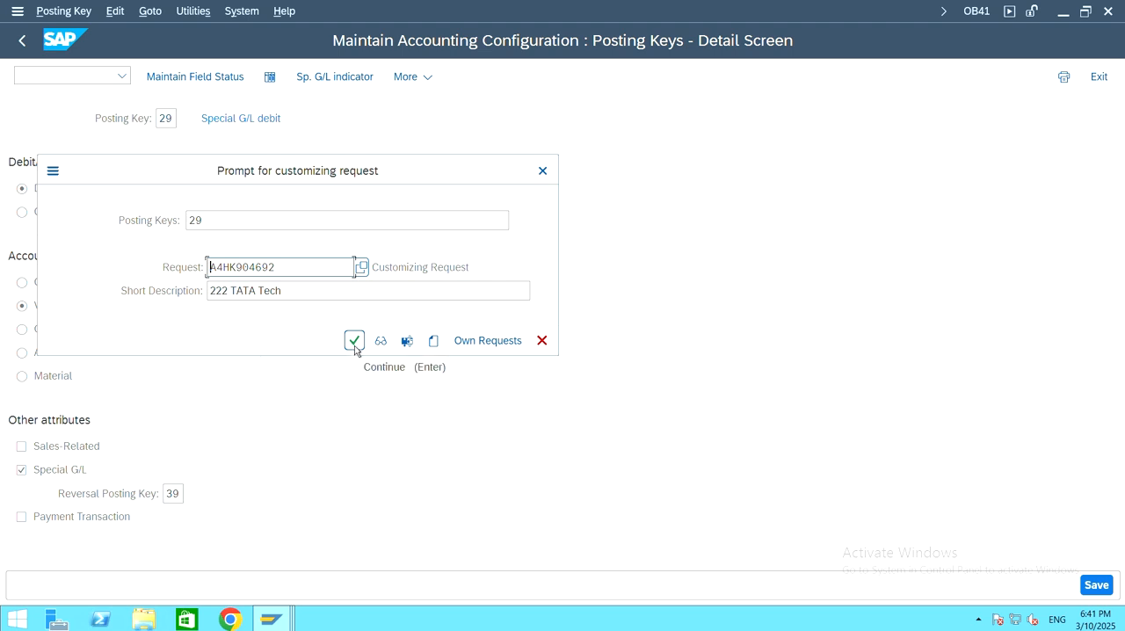
click(354, 341)
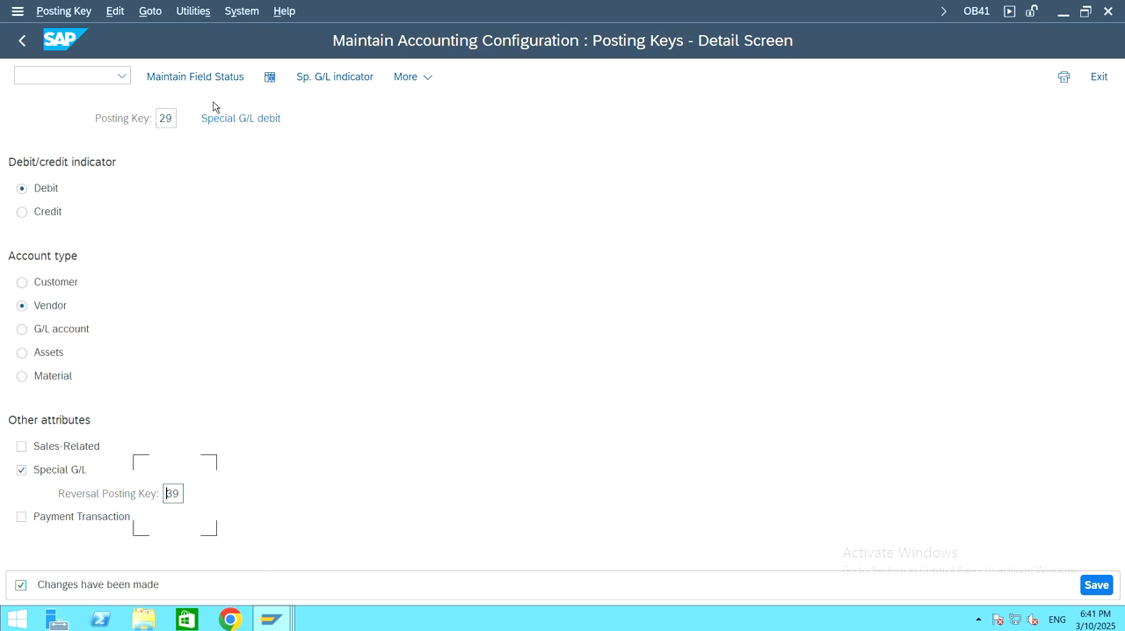
Step: Check the mandatory Bus. Area and Text fields in the down payment session, and return to the posting key session
mouse_move(283, 624)
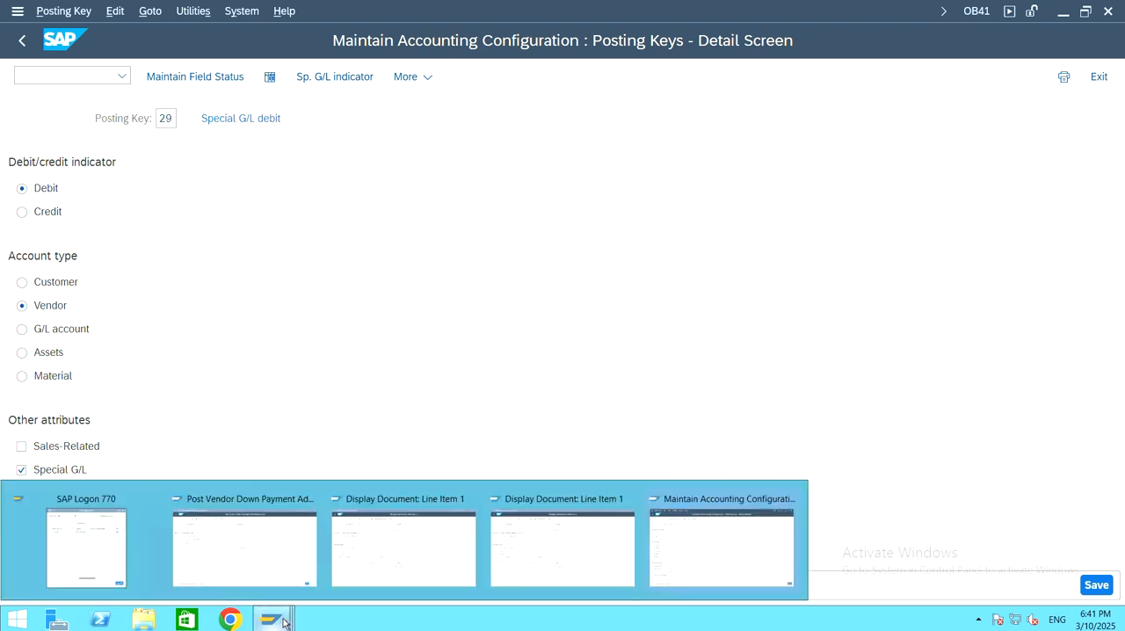
click(271, 582)
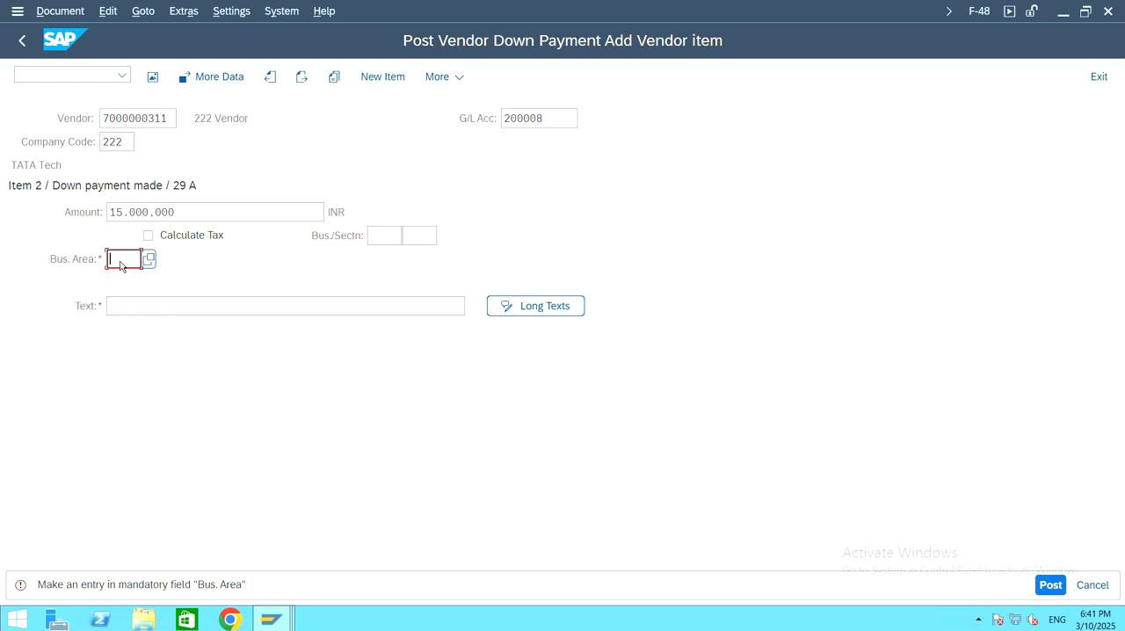
click(130, 307)
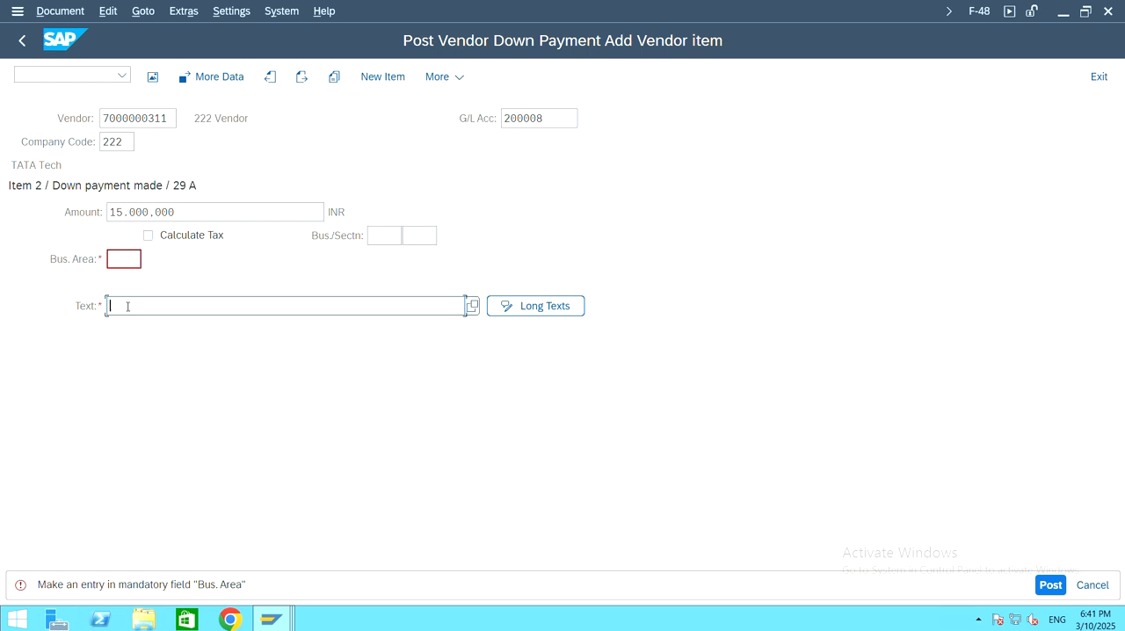
click(128, 257)
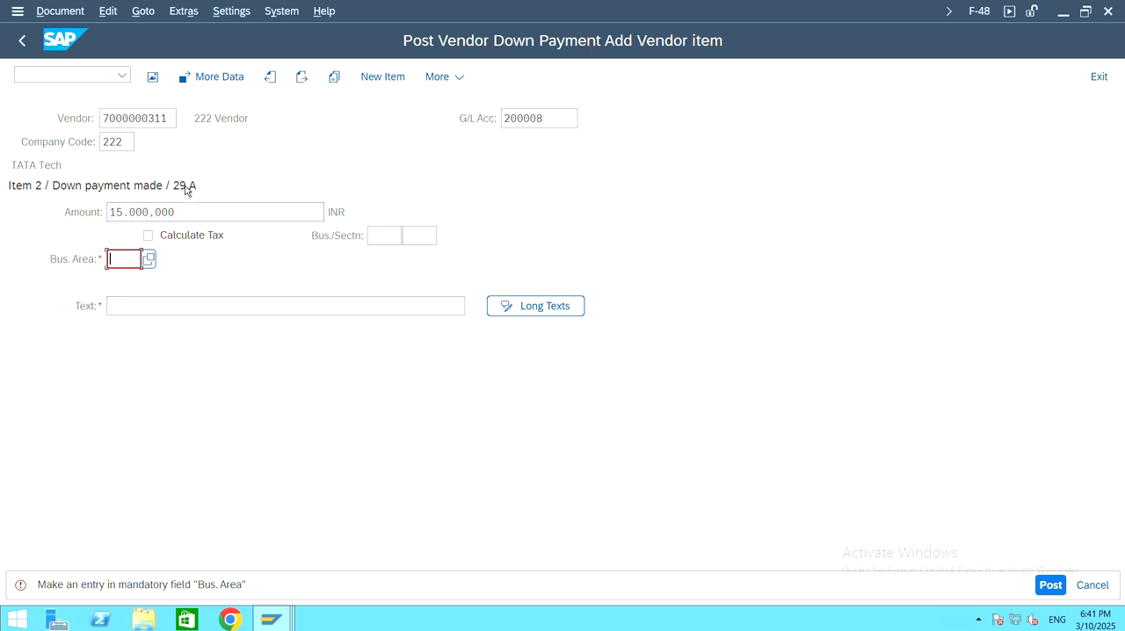
mouse_move(272, 625)
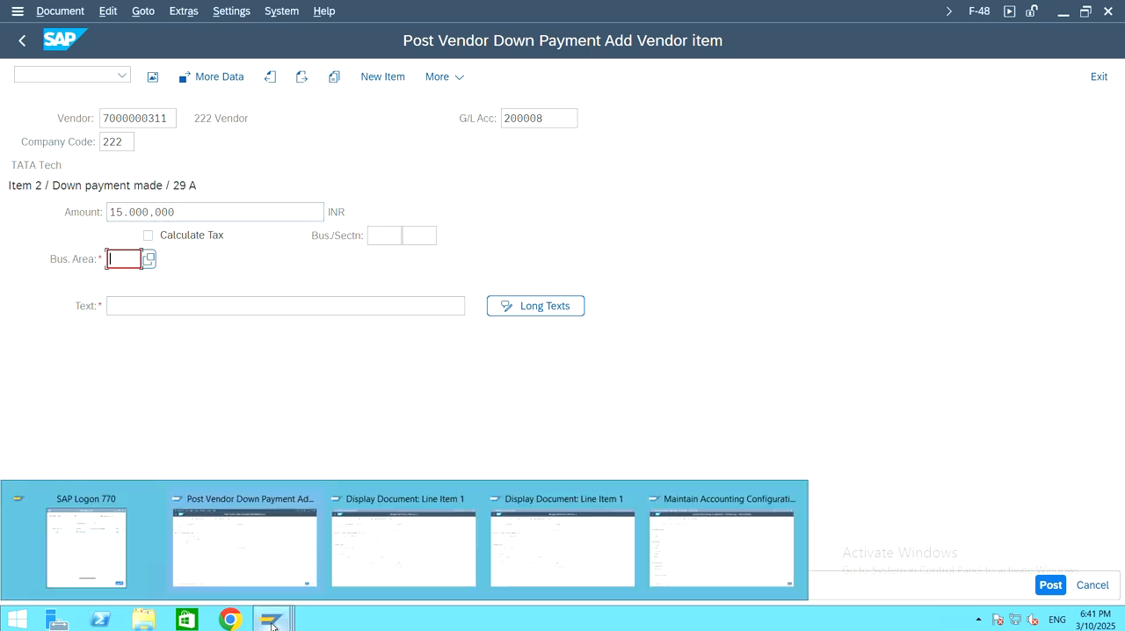
click(685, 553)
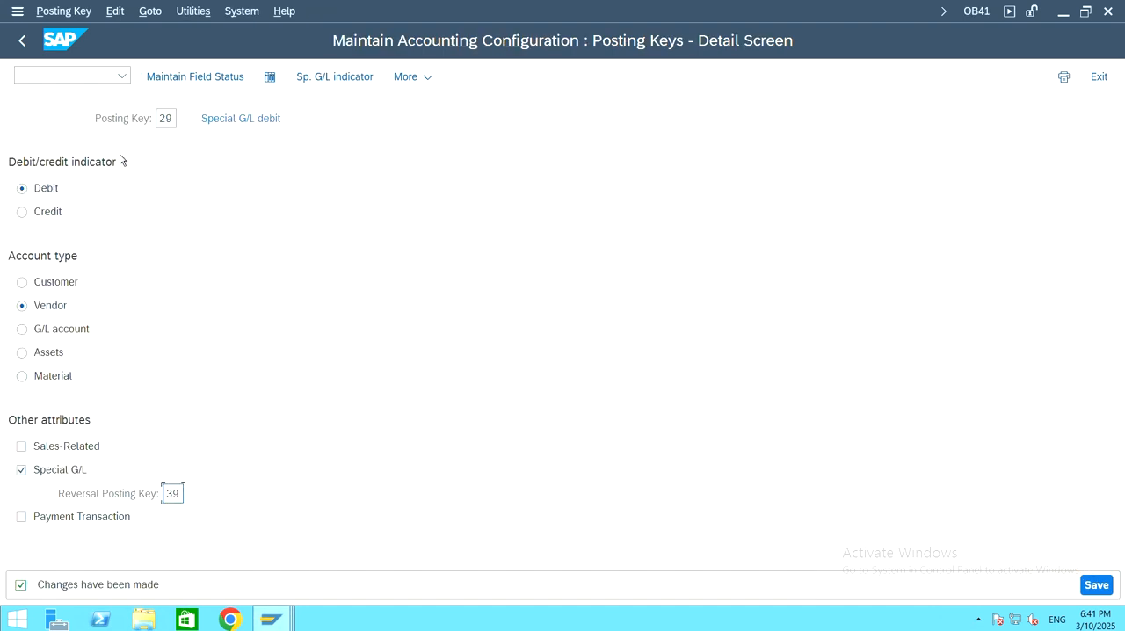
Step: Make Business Area optional in posting key 29's Additional account assignments, save it to the 222 TATA Tech request and close the OB41 session
click(171, 118)
click(207, 84)
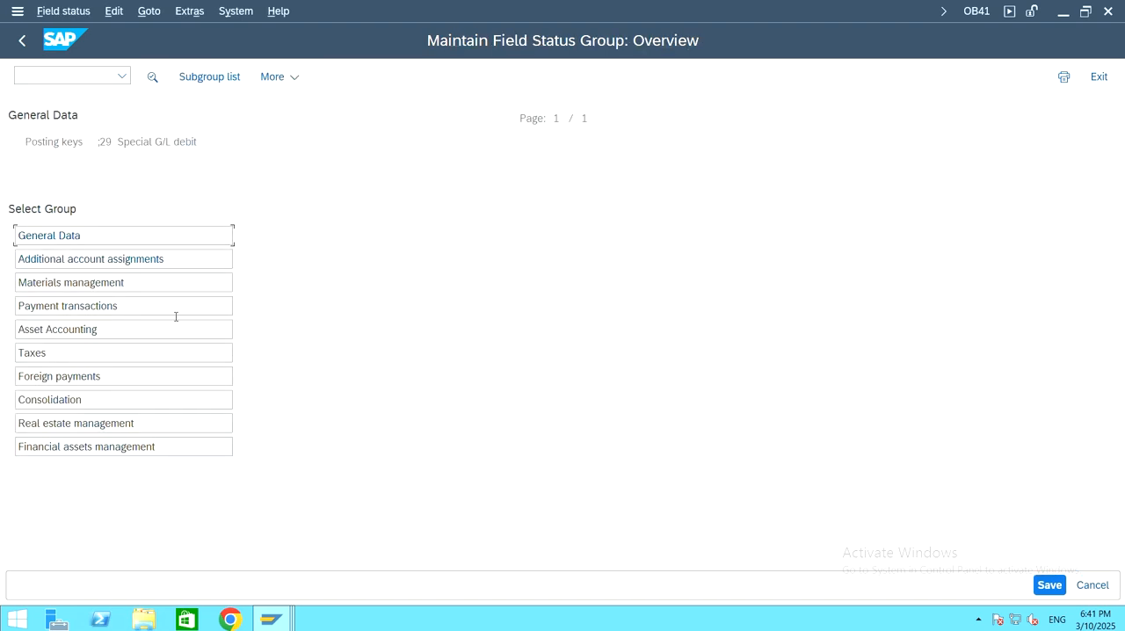
double_click(186, 257)
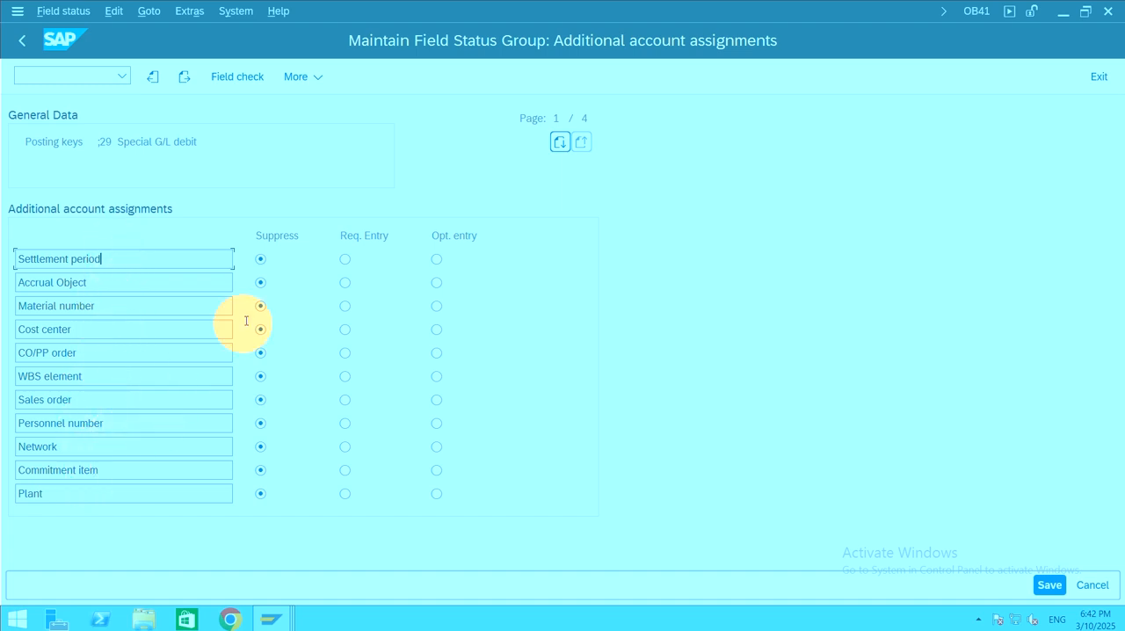
click(560, 144)
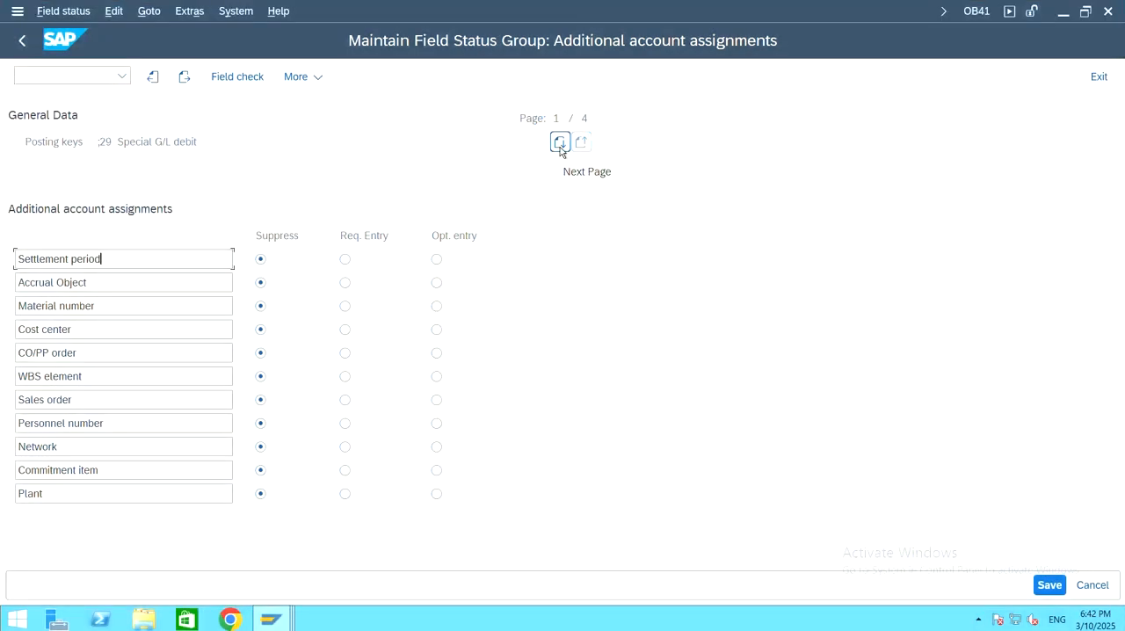
click(560, 144)
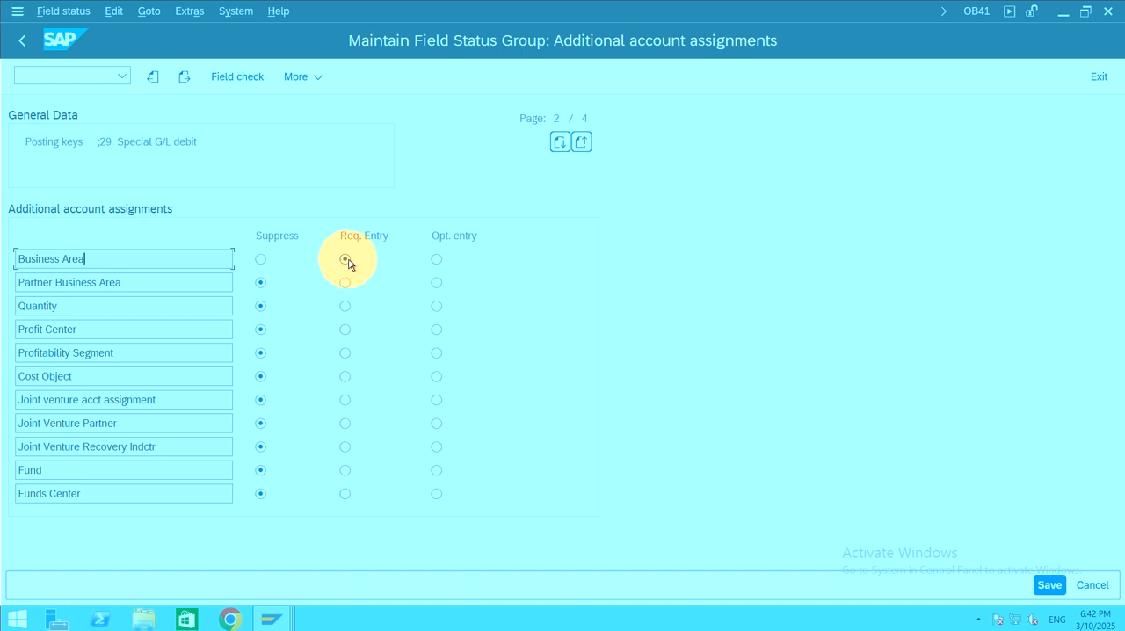
click(437, 259)
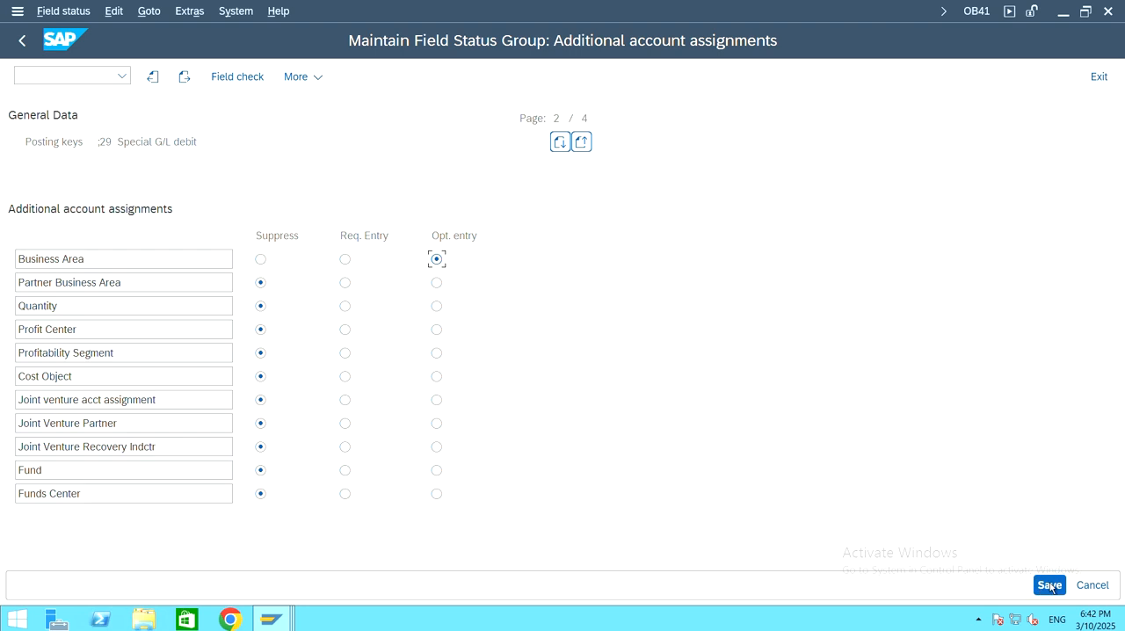
click(1050, 586)
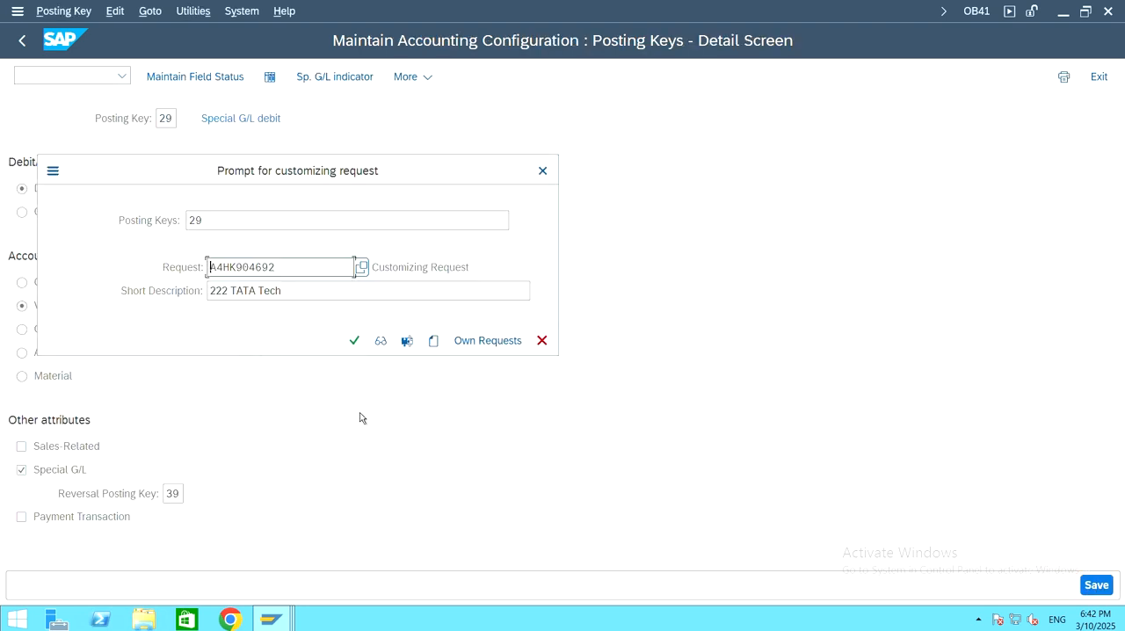
click(354, 341)
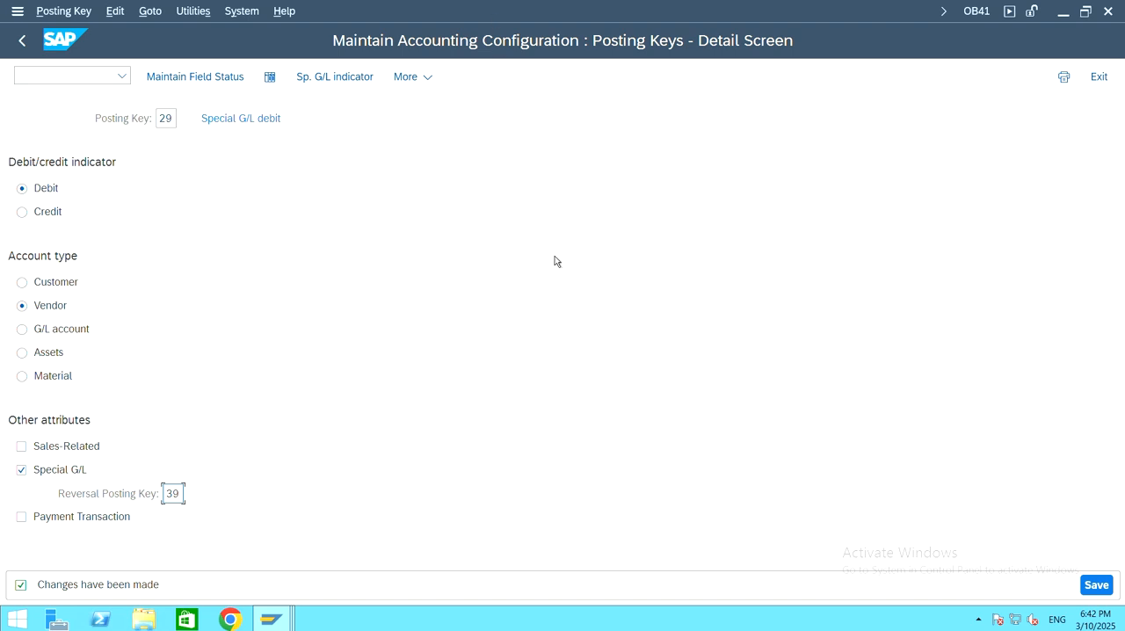
click(1107, 12)
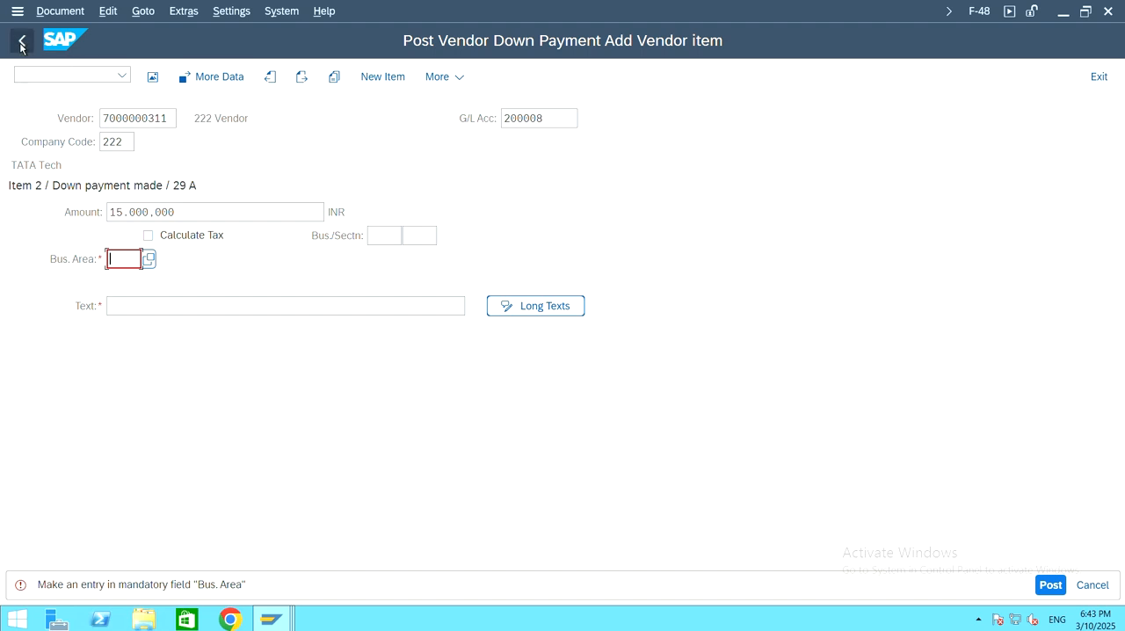
Step: Discard the unfinished vendor down payment and restart transaction F-48
click(1098, 76)
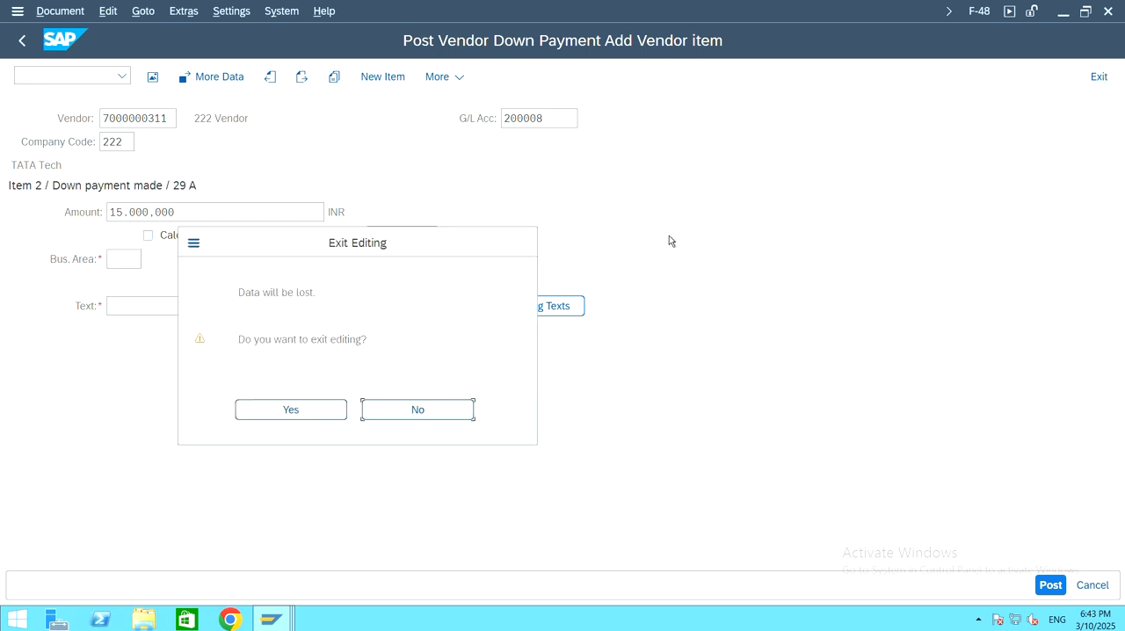
click(291, 410)
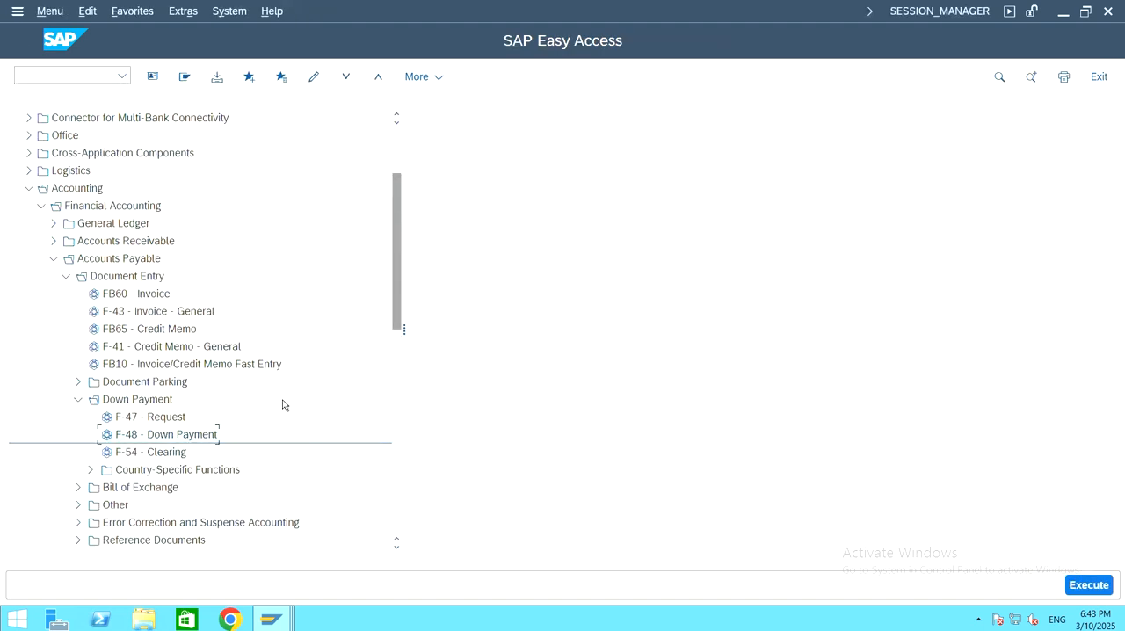
double_click(170, 434)
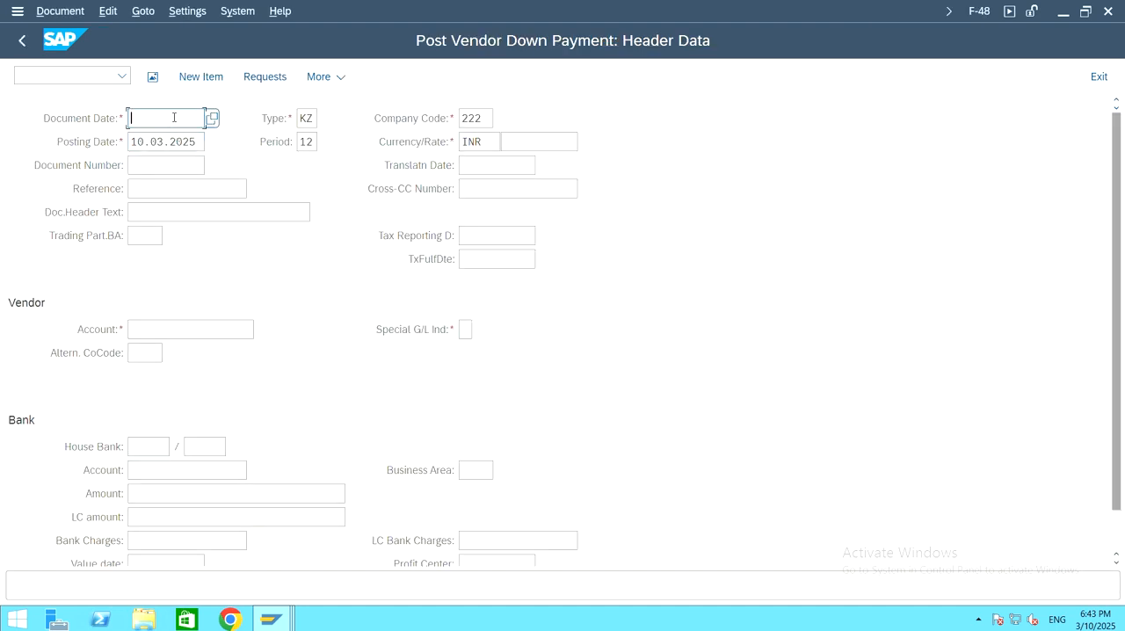
Step: Set both the document date and the posting date of the down payment to 06.03.2025
text(06.03.2025)
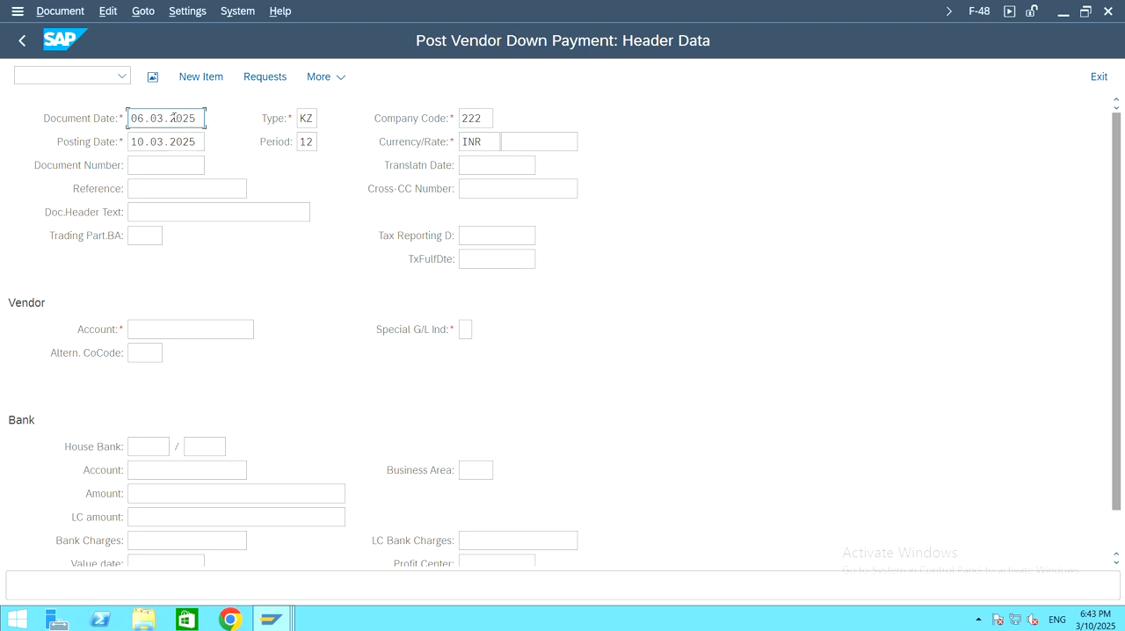
key(Tab)
key(Tab)
key(Tab)
key(ctrl+a)
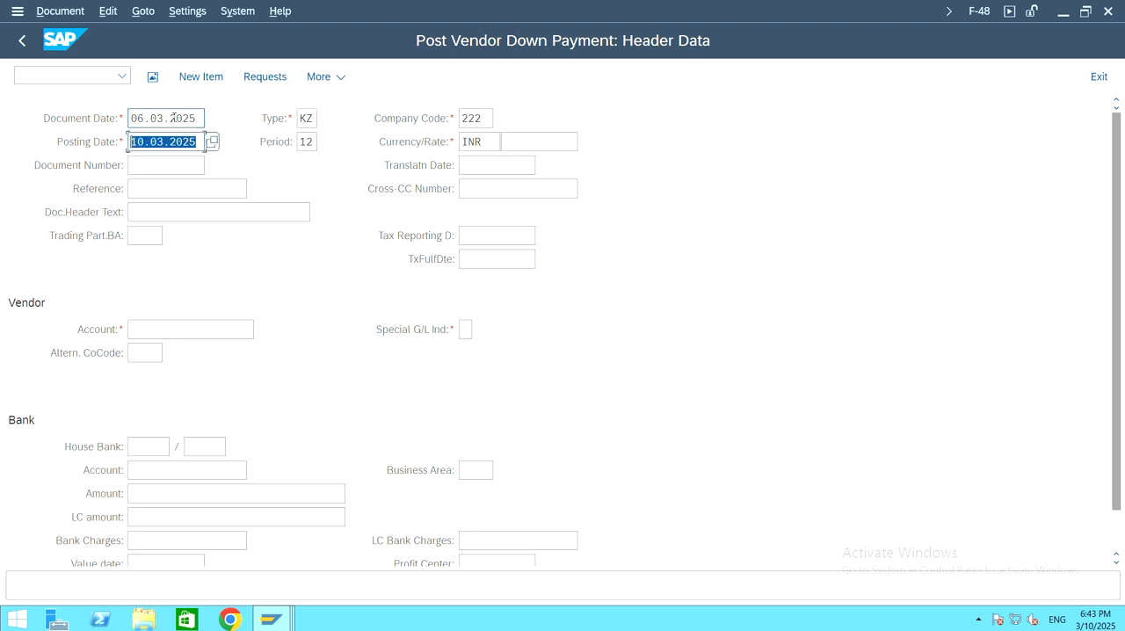
text(06.03)
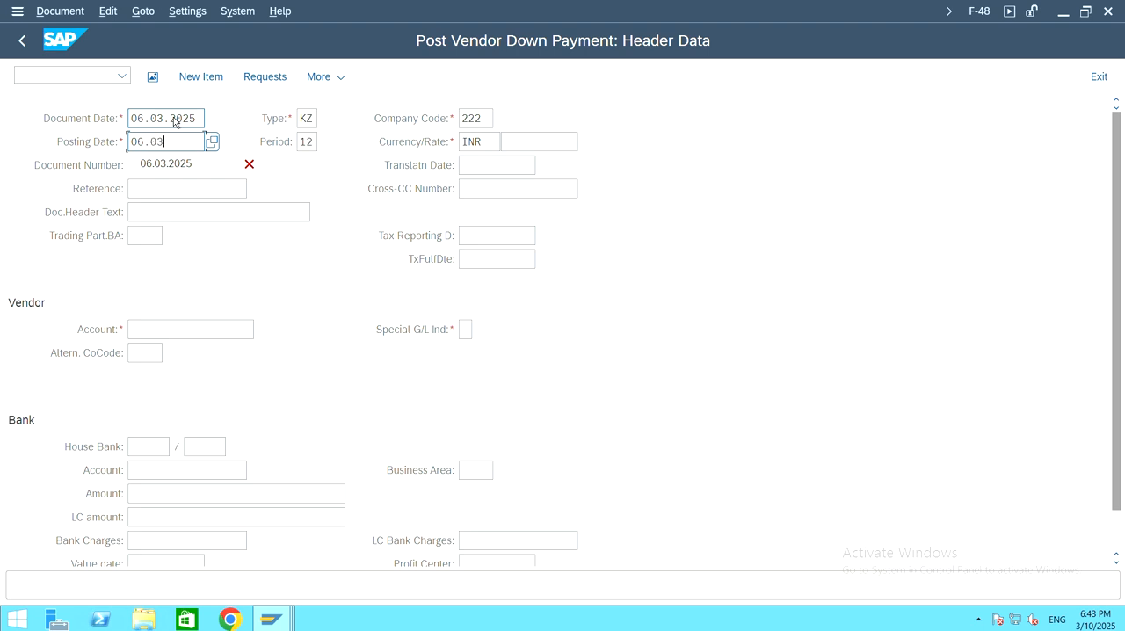
text(.2025)
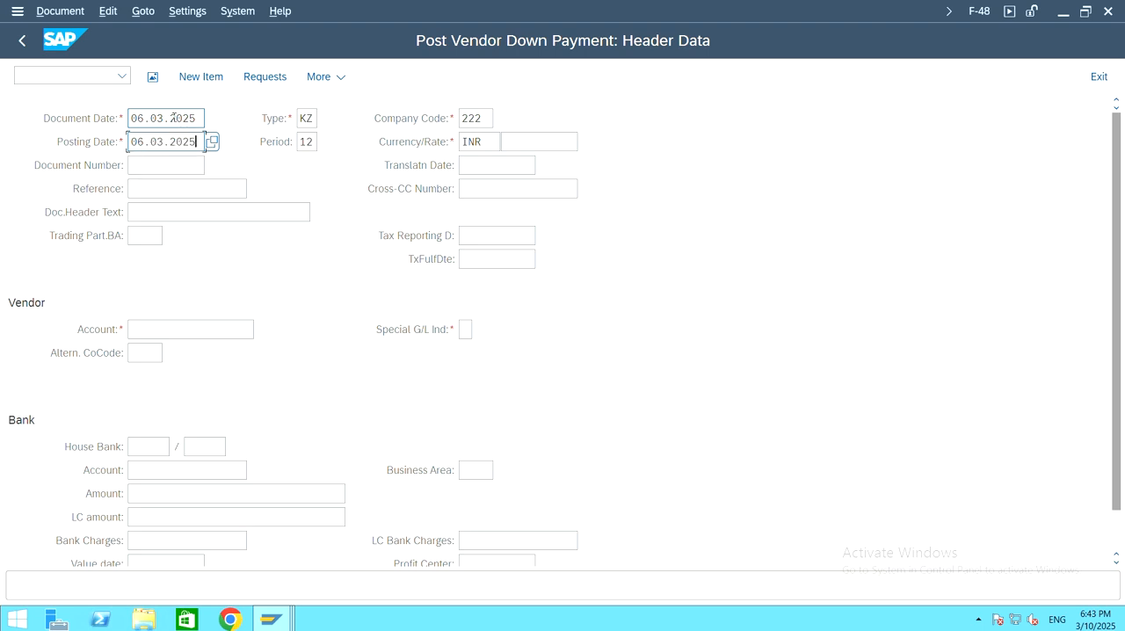
Step: Look up the suppliers of company code 222 and choose 222 VENDOR as the vendor account
click(161, 329)
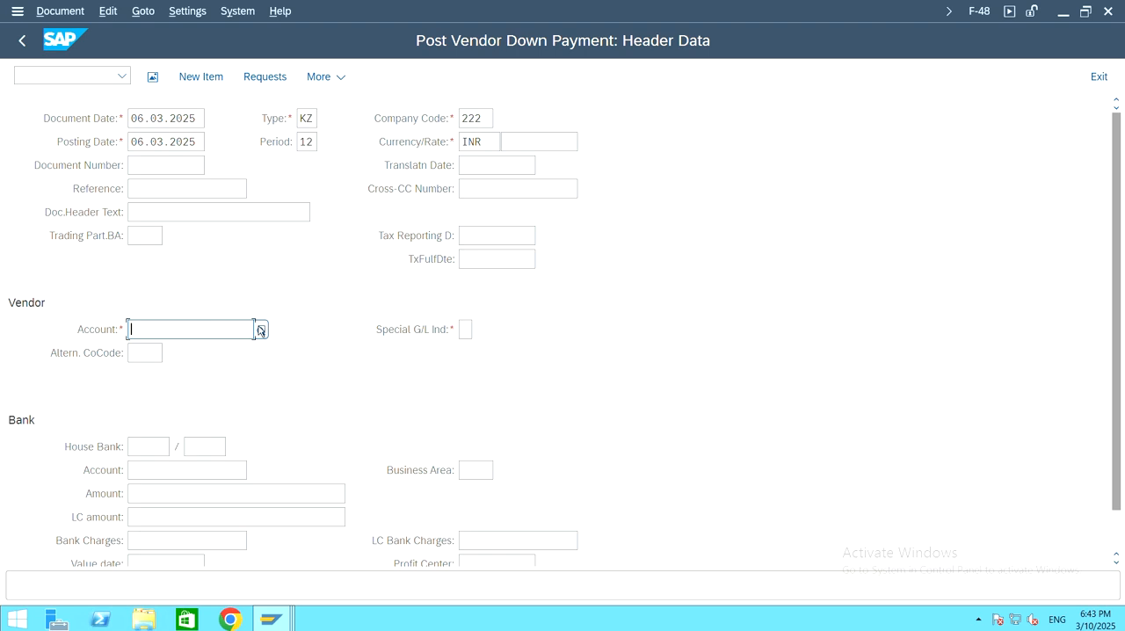
click(260, 329)
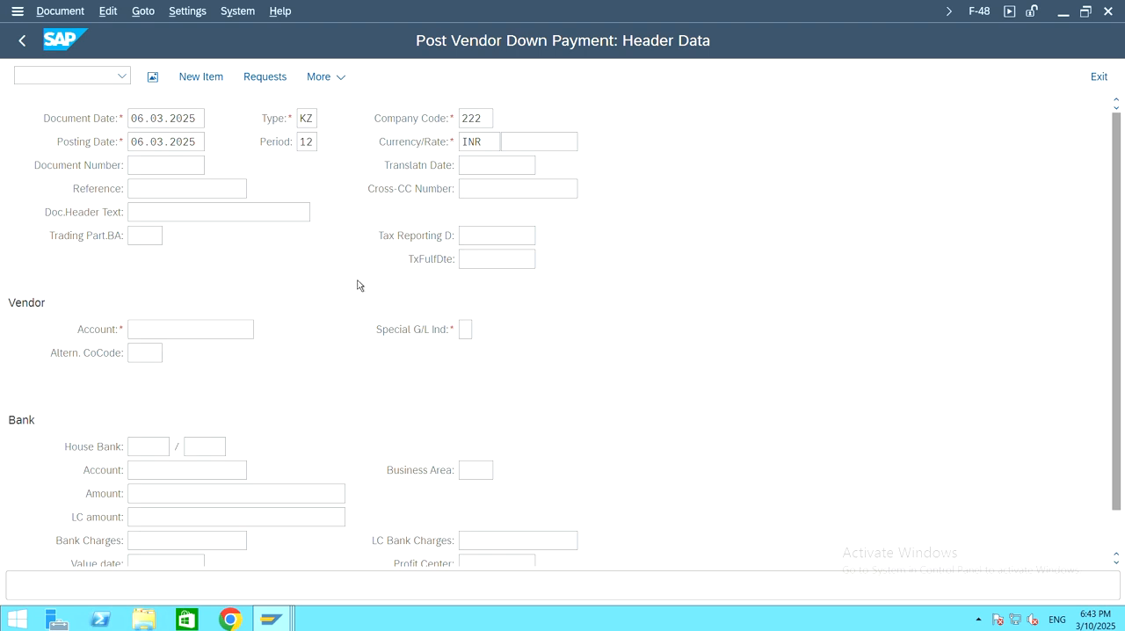
click(507, 594)
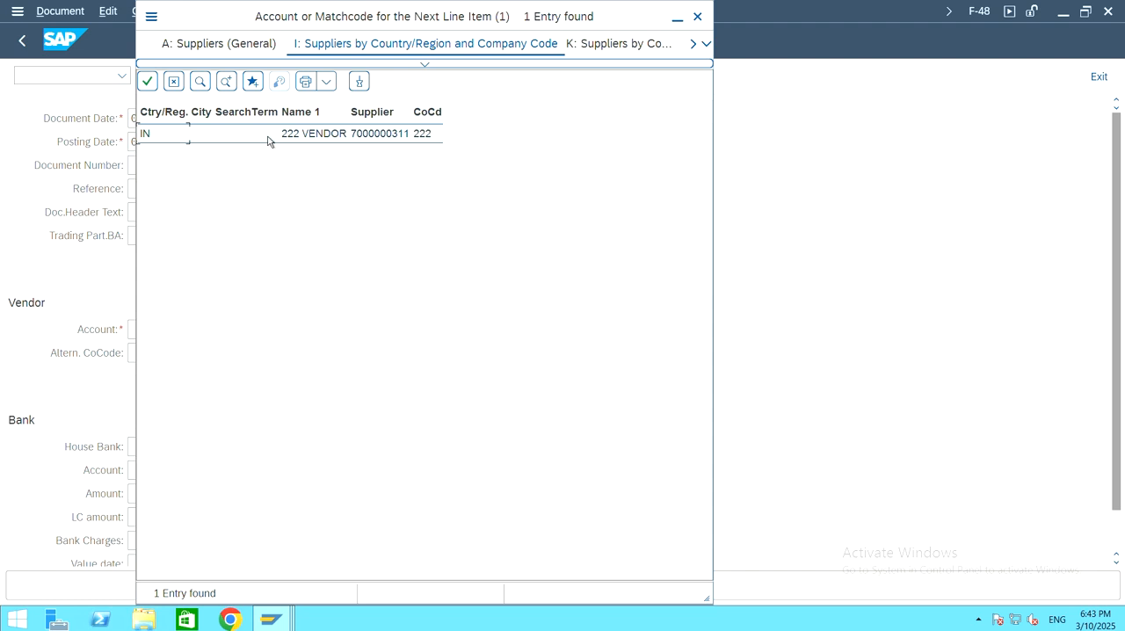
double_click(268, 136)
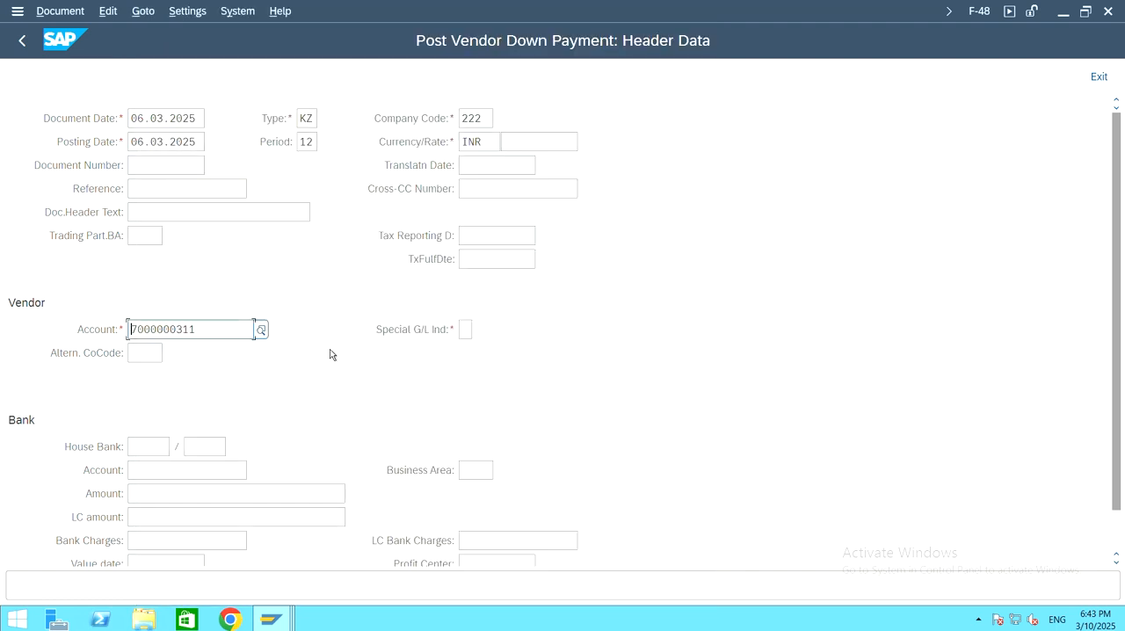
Step: Look up the G/L accounts of company code 222 and choose SBI Bank as the bank account
scroll(736, 316, down, 2)
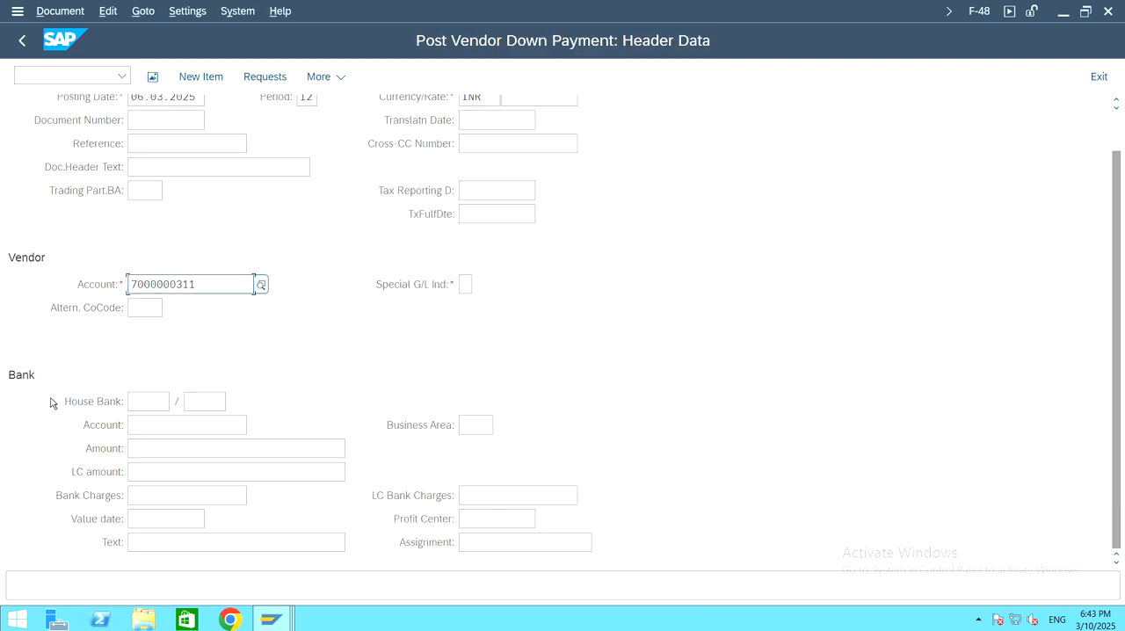
click(142, 424)
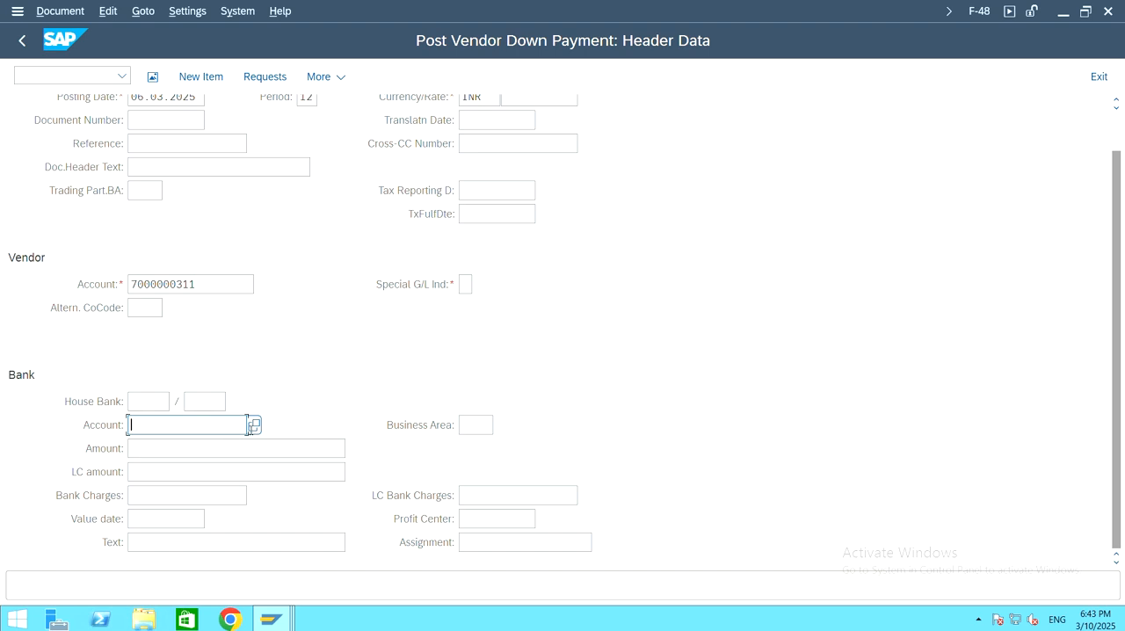
click(253, 425)
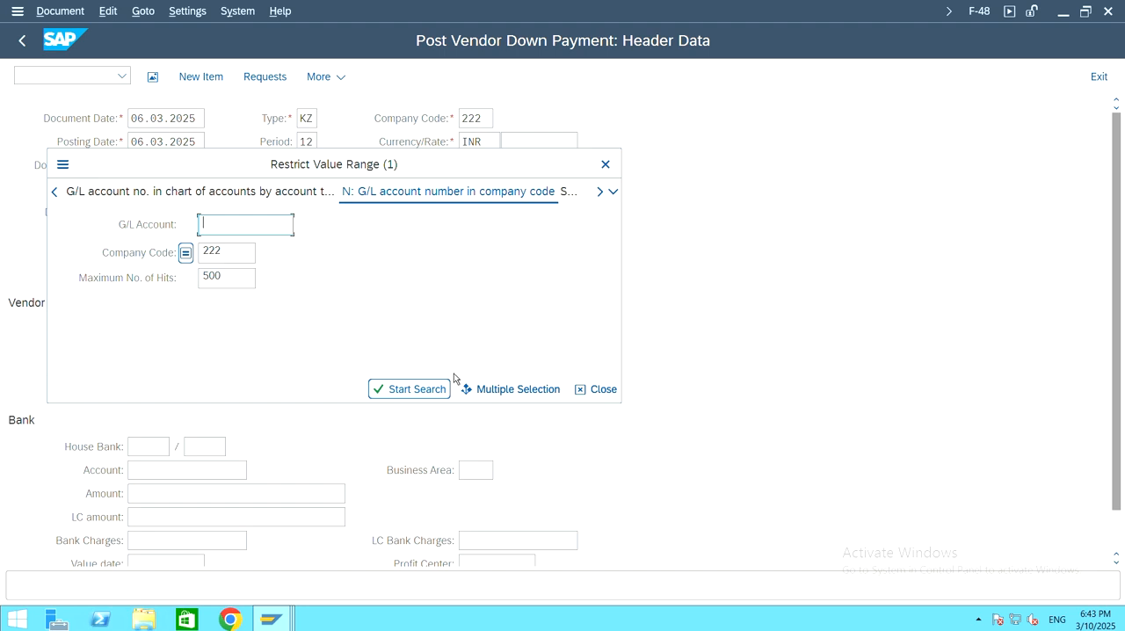
click(417, 389)
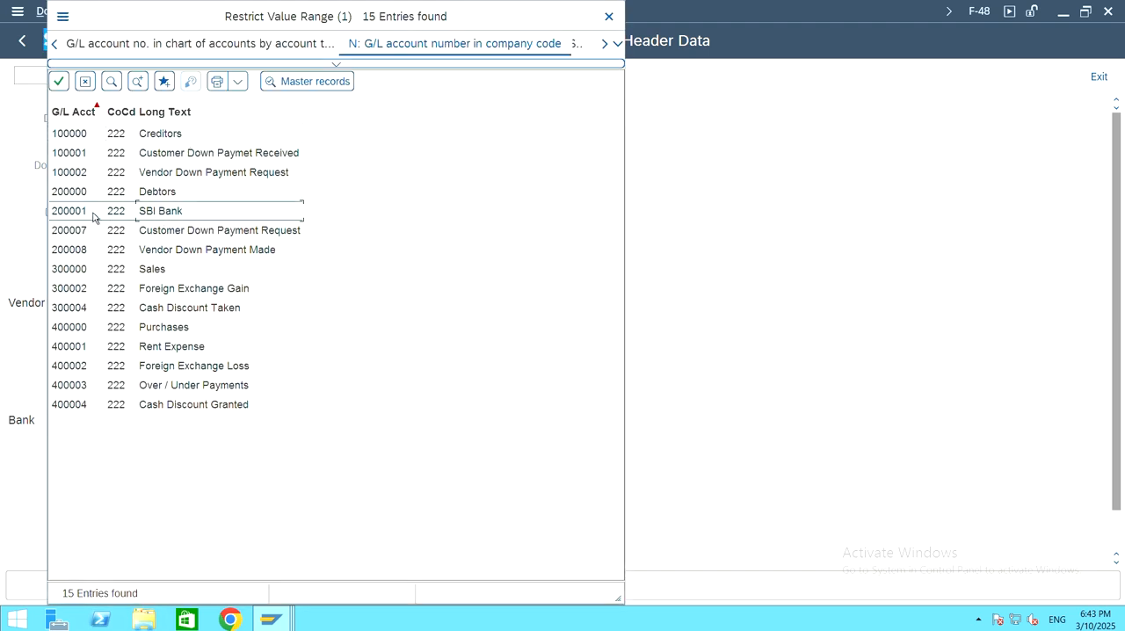
double_click(189, 220)
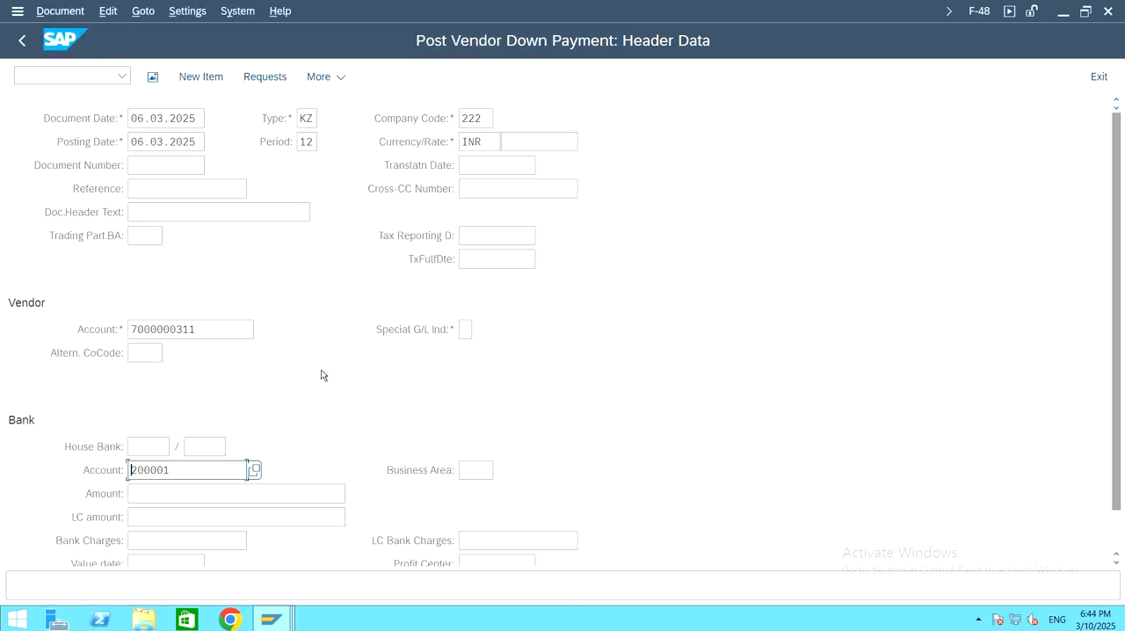
Step: Enter a bank amount of 15000 and try to open the vendor's down payment requests
scroll(328, 374, down, 1)
scroll(312, 391, down, 1)
click(279, 454)
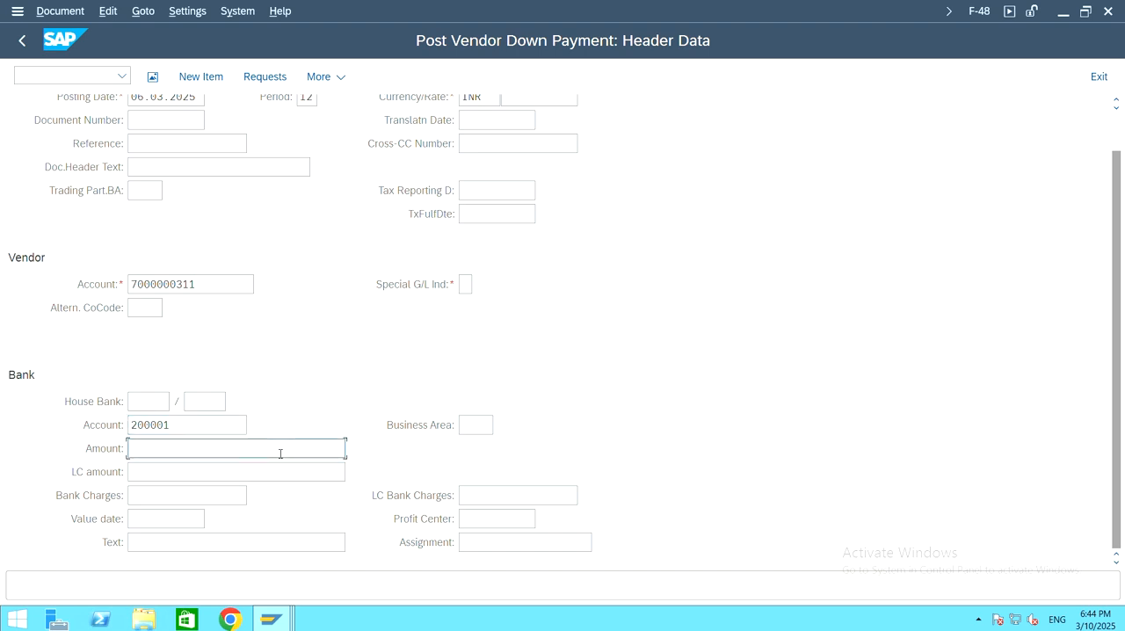
text(15000)
click(392, 77)
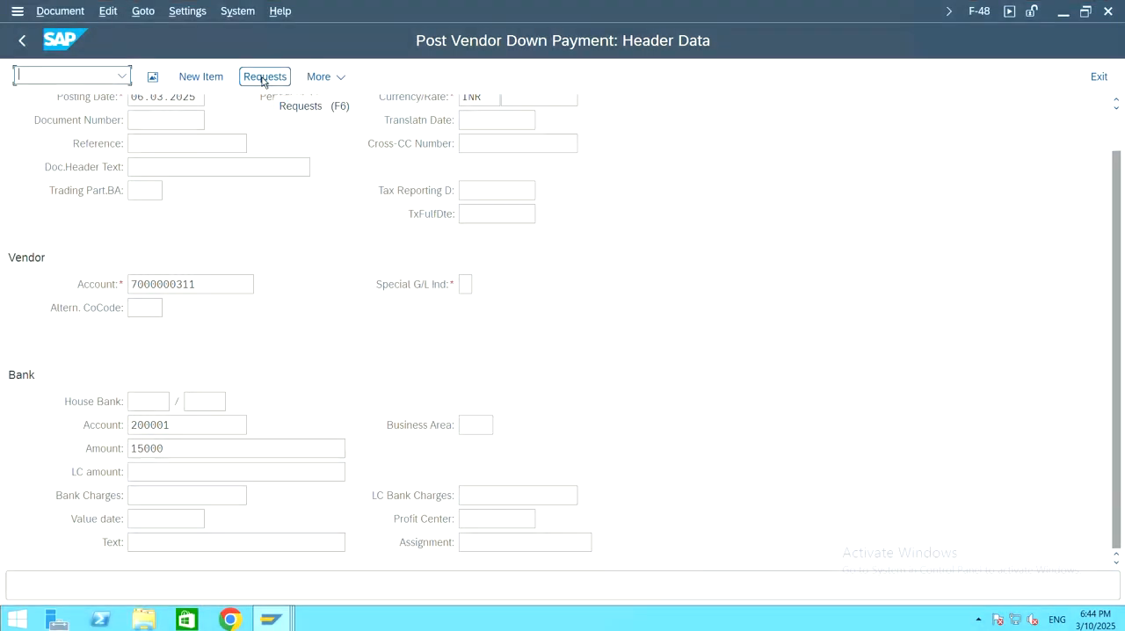
click(262, 81)
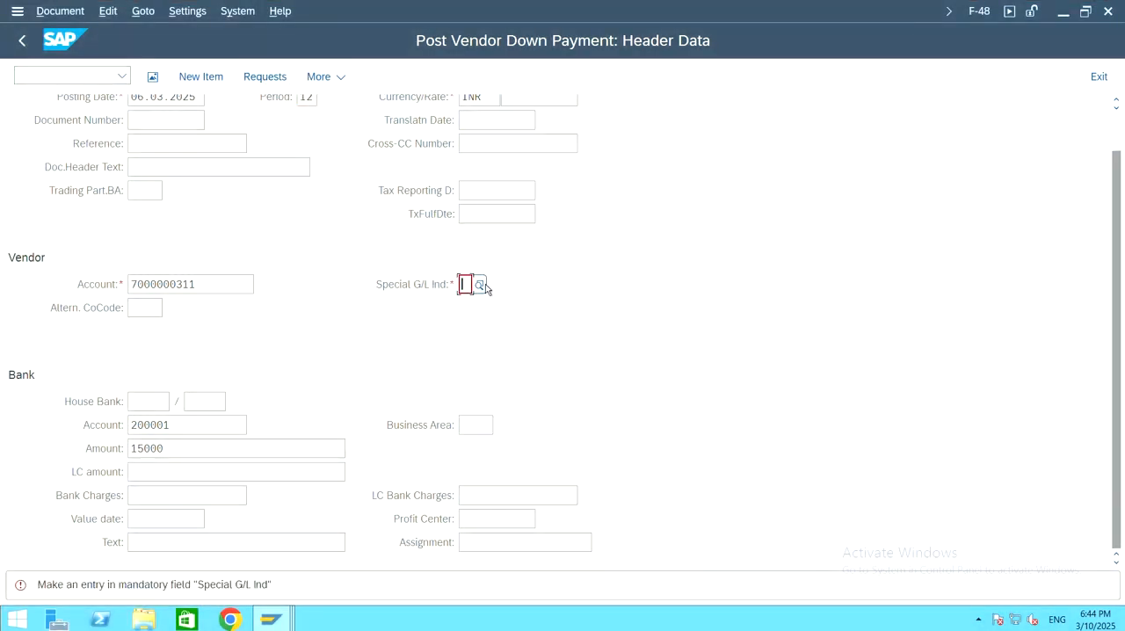
Step: Set the vendor's special G/L indicator to A (Down Payments, Current Assets) and open the vendor's down payment requests
text(A)
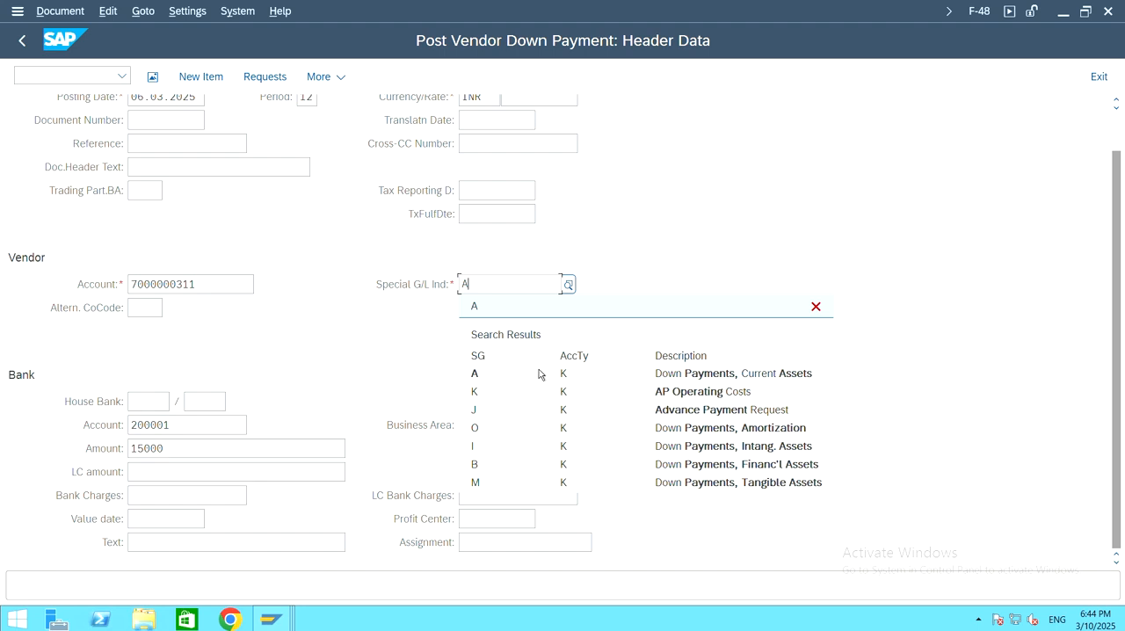
click(551, 377)
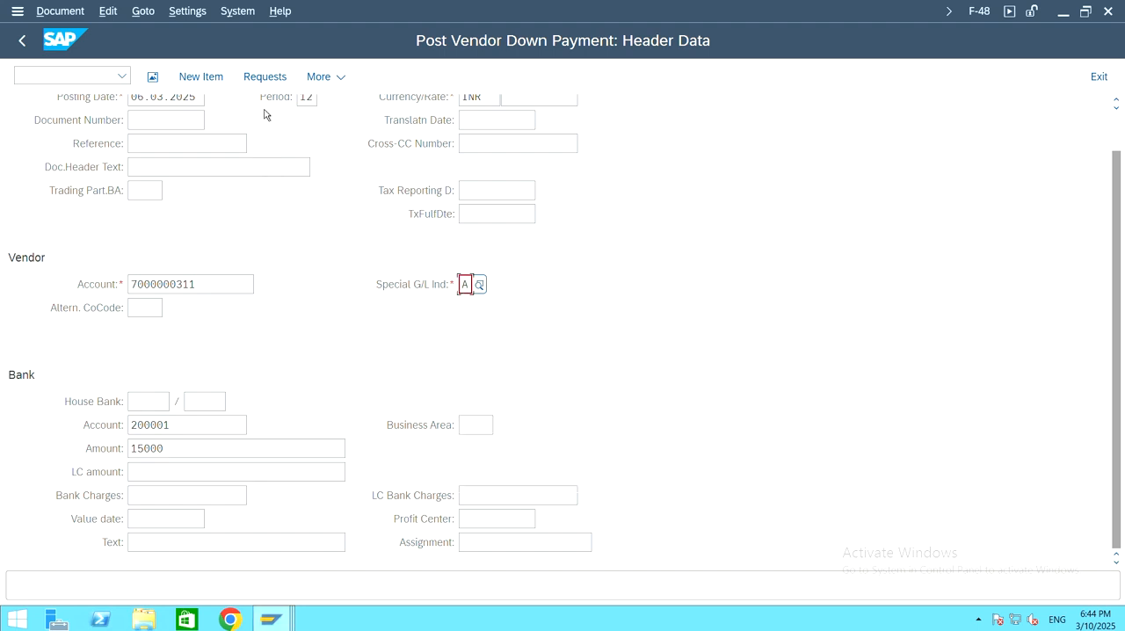
click(265, 81)
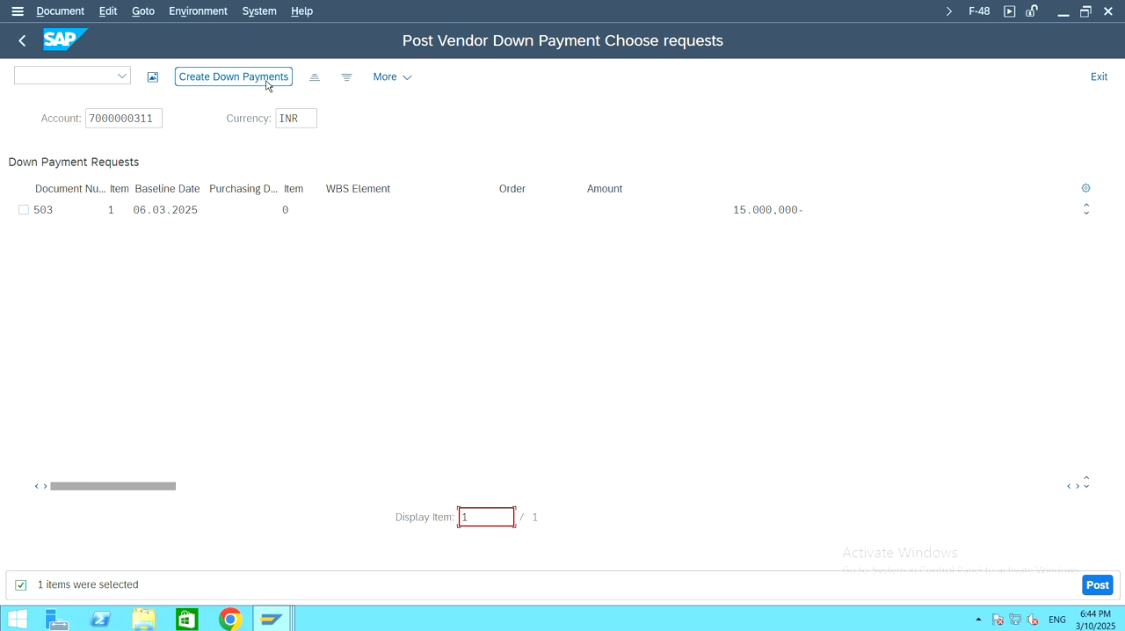
Step: Select down payment request 503, create the down payment from it and post the document
click(24, 211)
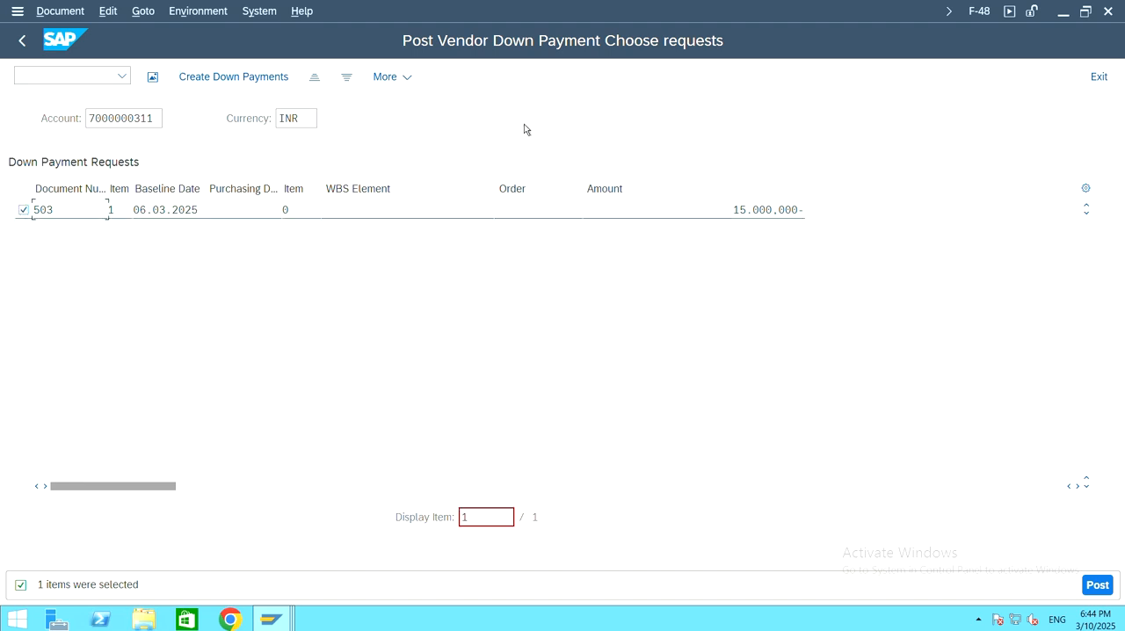
click(211, 80)
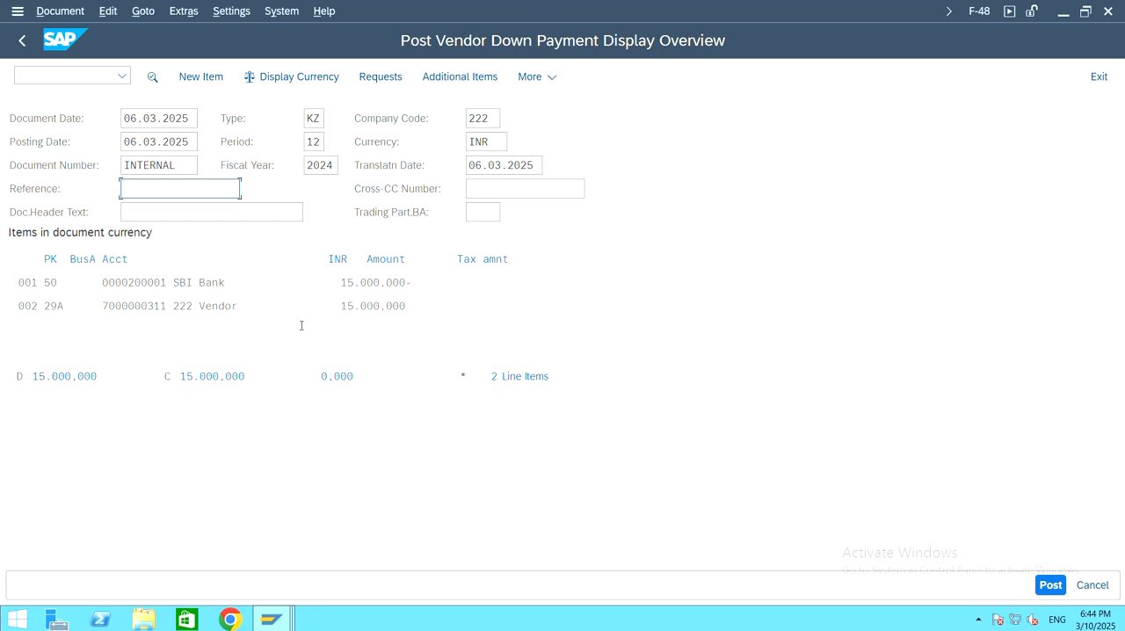
click(1048, 585)
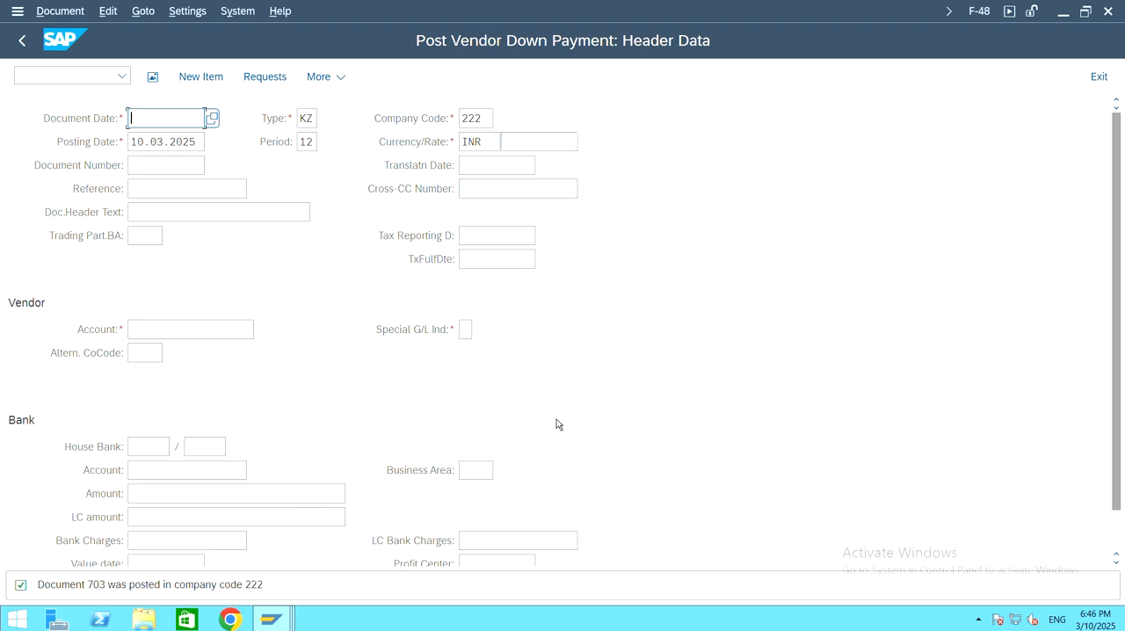
Step: Switch to the FBL3N session showing document 503 and go back to the G/L account line item selection
click(262, 619)
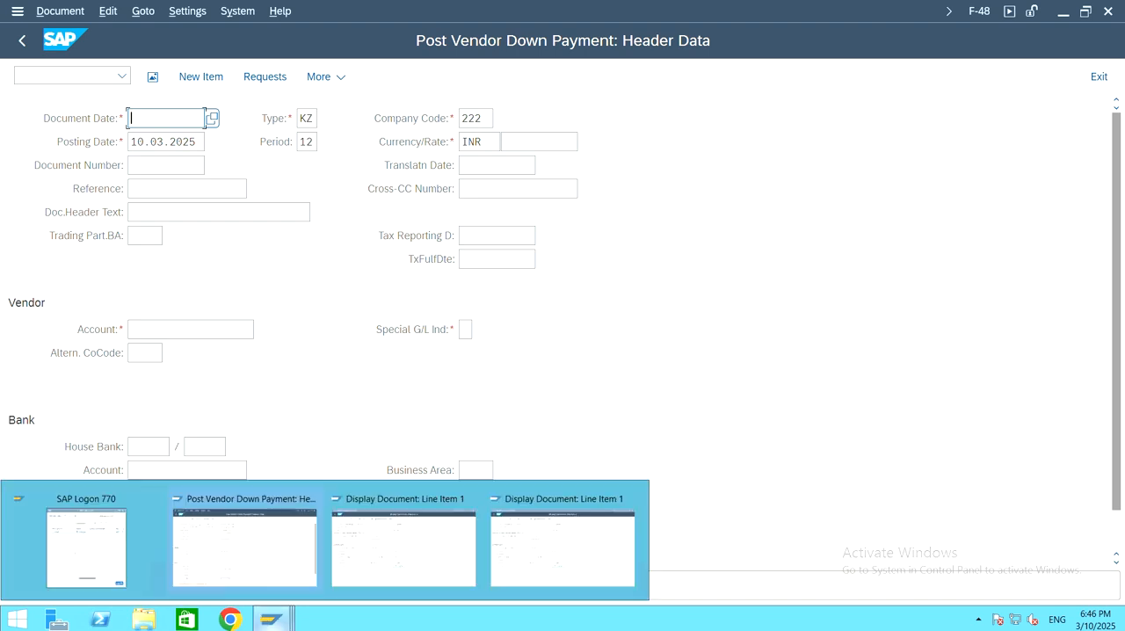
mouse_move(413, 559)
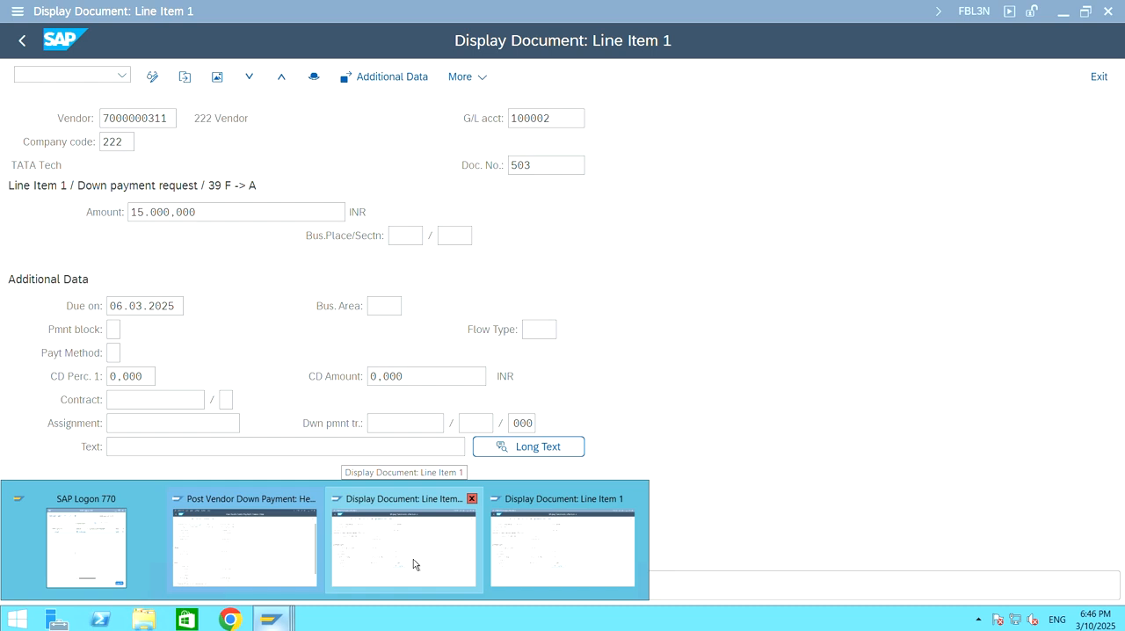
click(413, 559)
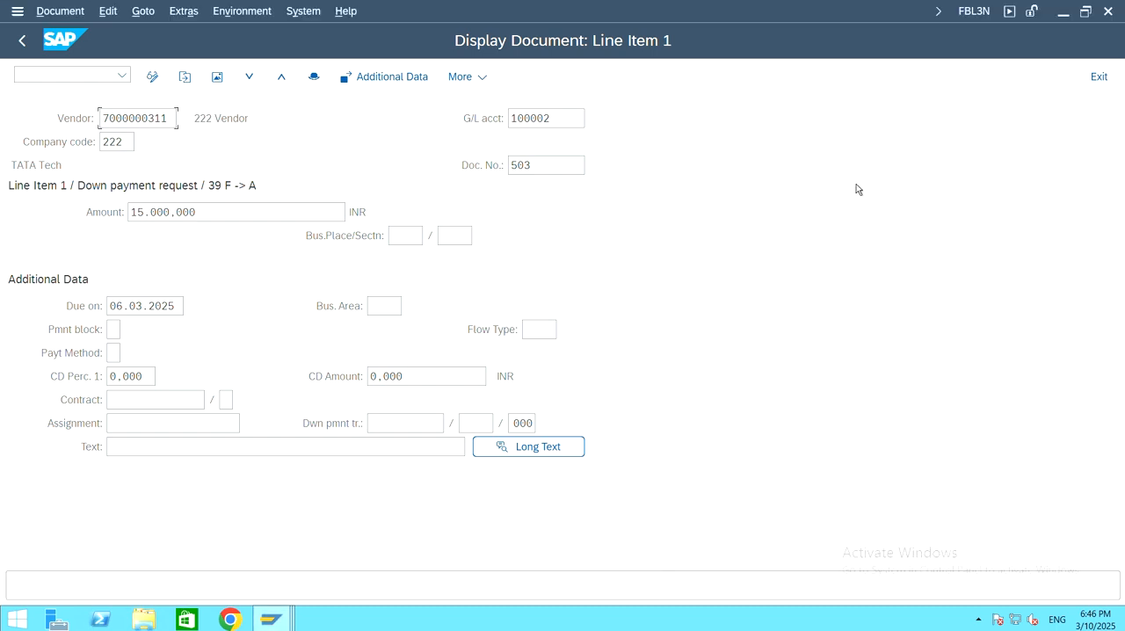
click(24, 42)
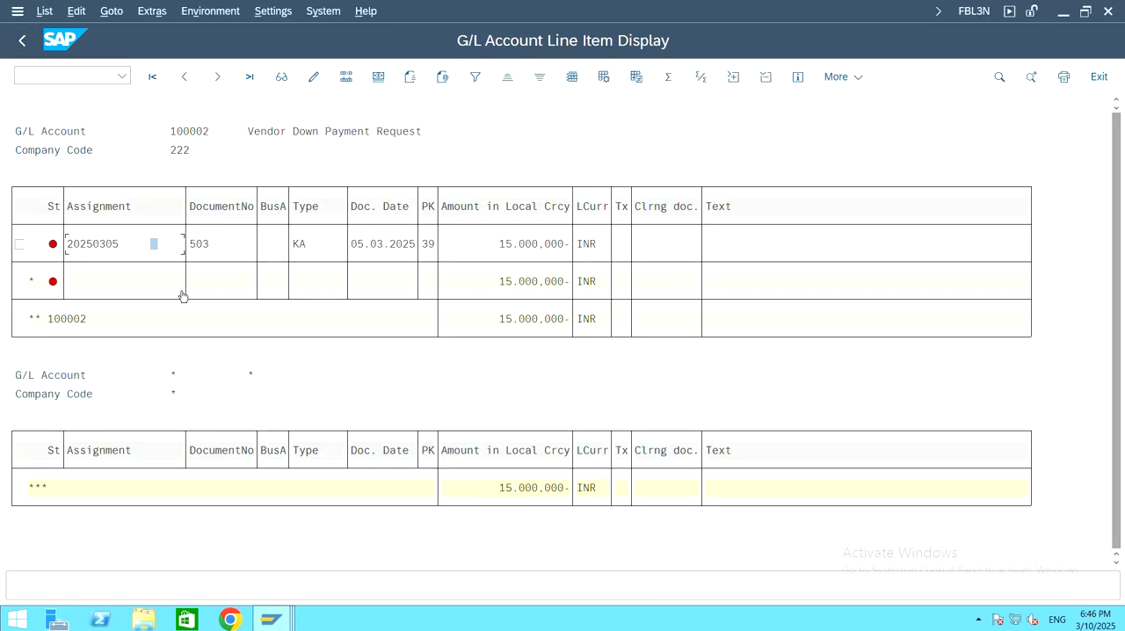
click(24, 41)
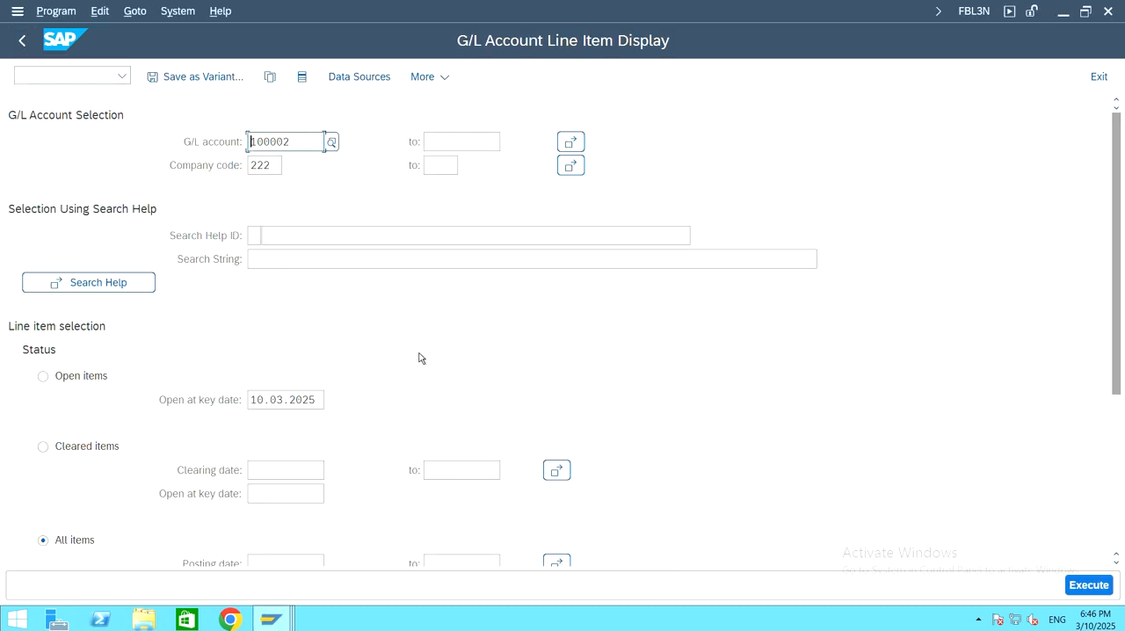
Step: Look up the G/L accounts of company code 222, choose Vendor Down Payment Made and display all its line items
click(332, 141)
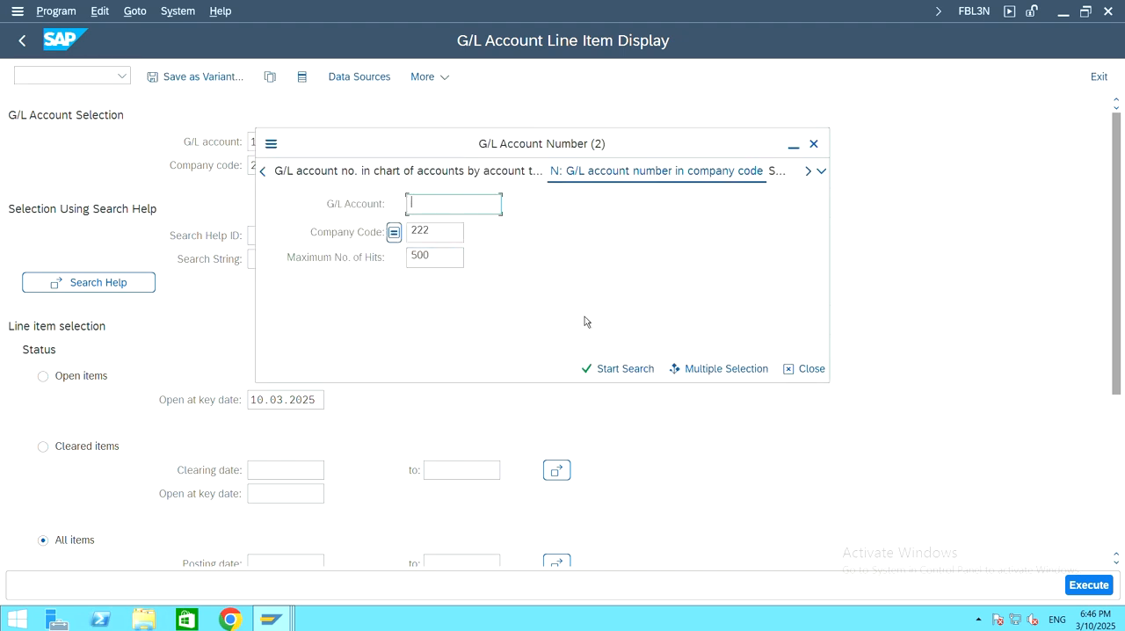
click(595, 368)
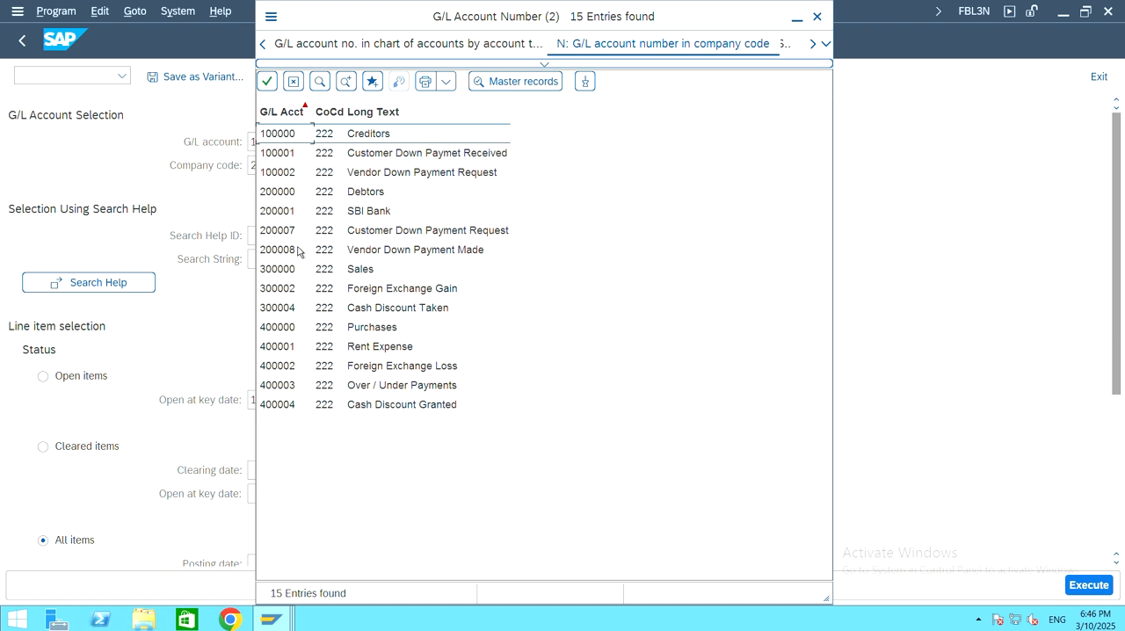
click(339, 250)
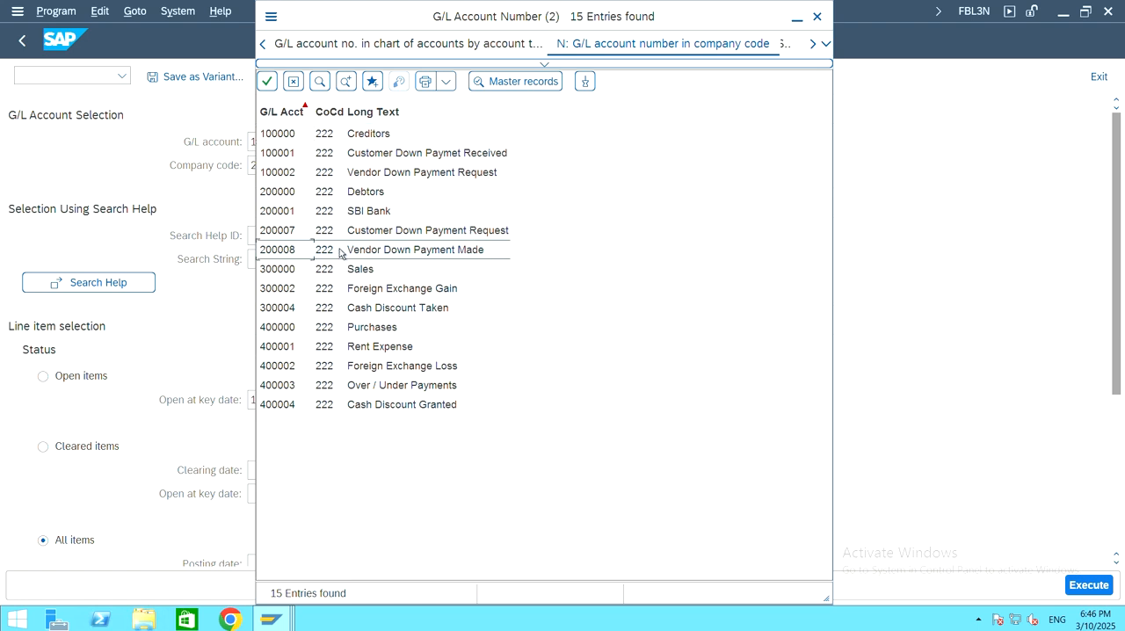
double_click(295, 253)
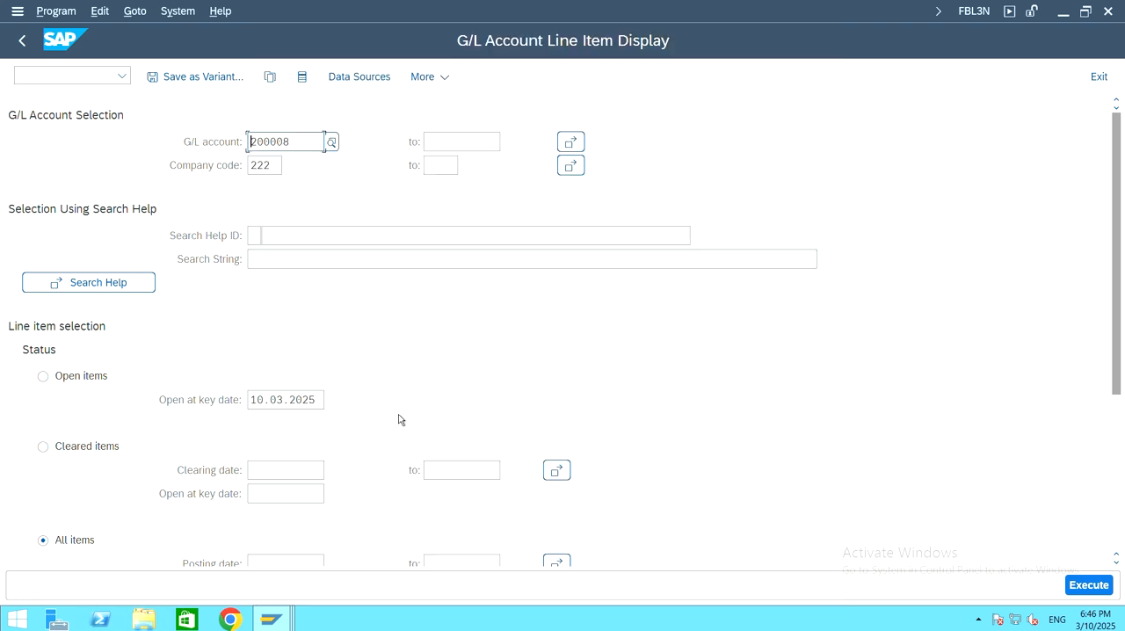
scroll(690, 348, down, 1)
scroll(690, 348, down, 4)
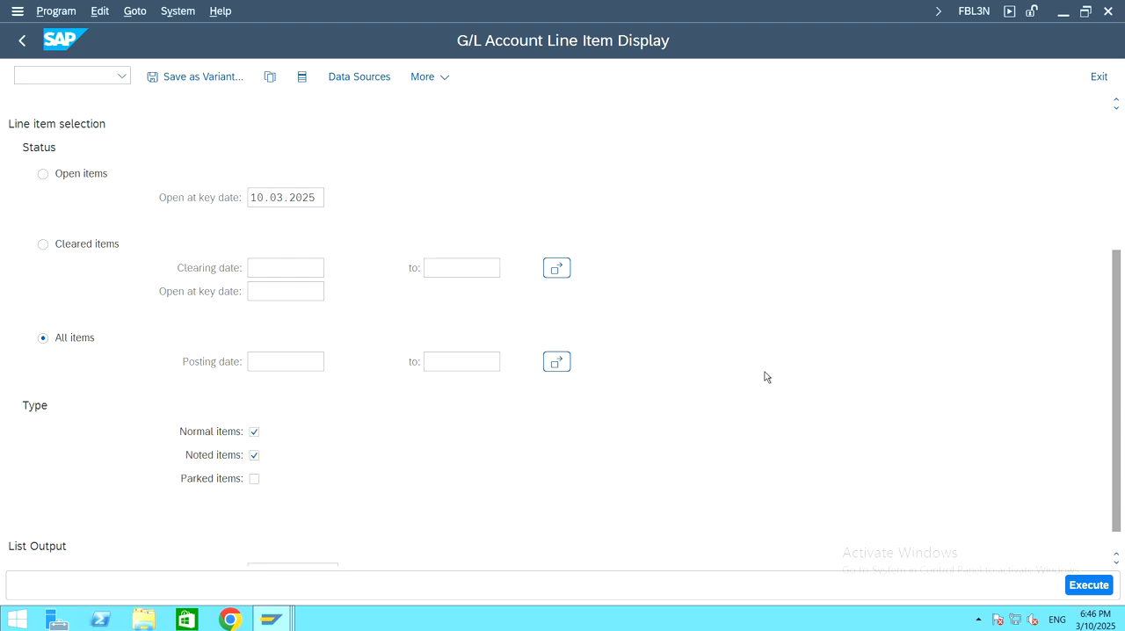
click(1106, 588)
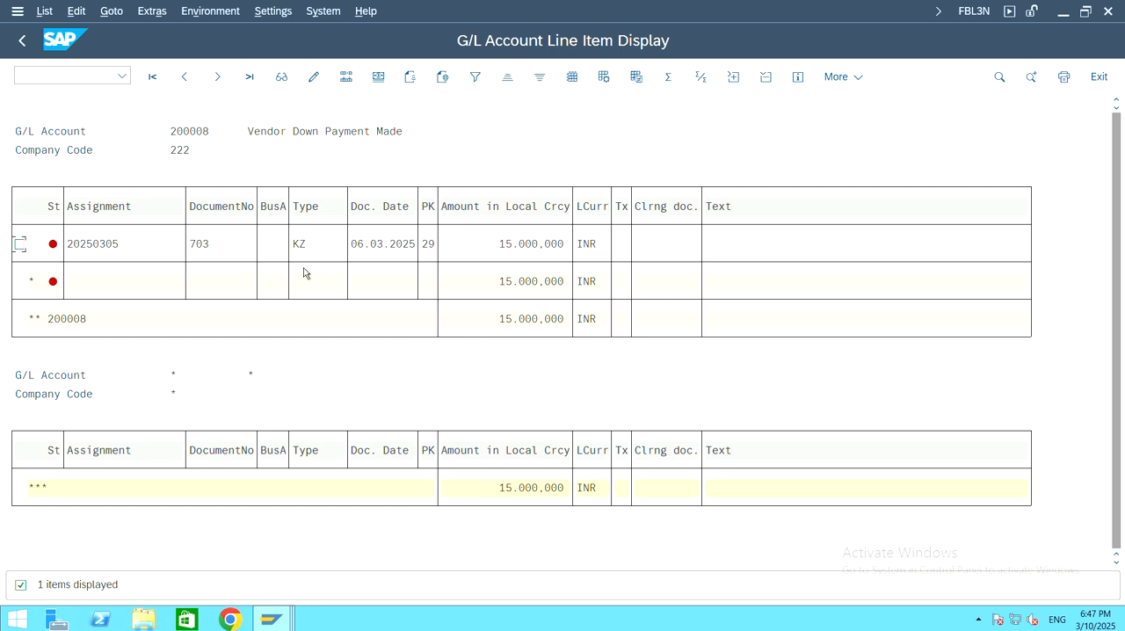
Step: Switch to the FBL1N session showing document 503 and go back to the vendor line item selection
click(274, 622)
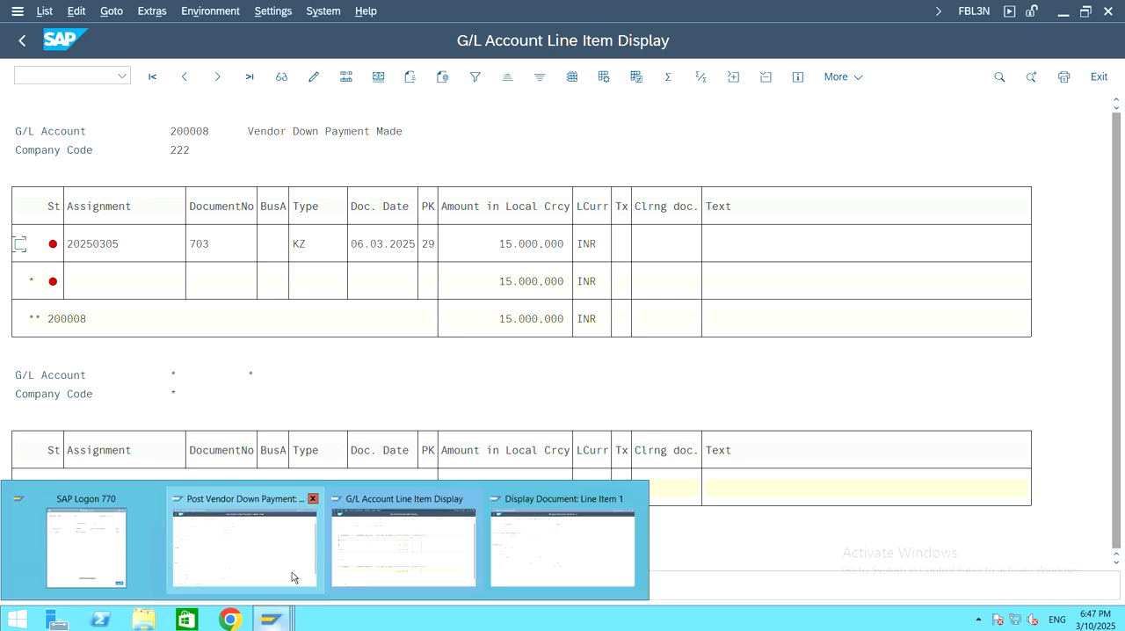
click(389, 563)
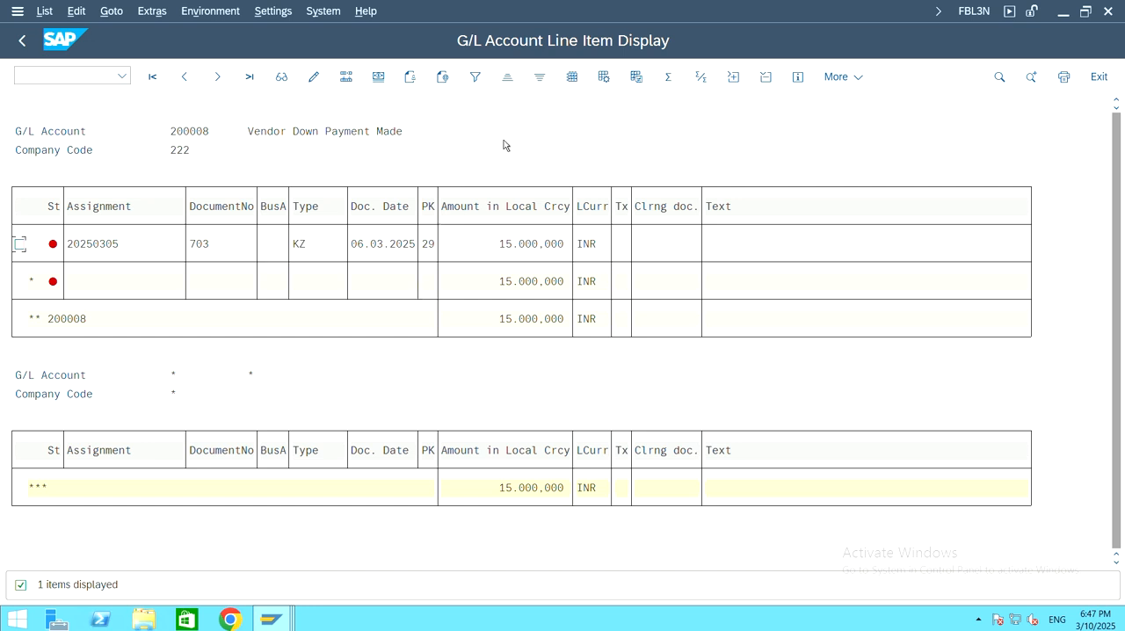
click(270, 620)
click(562, 546)
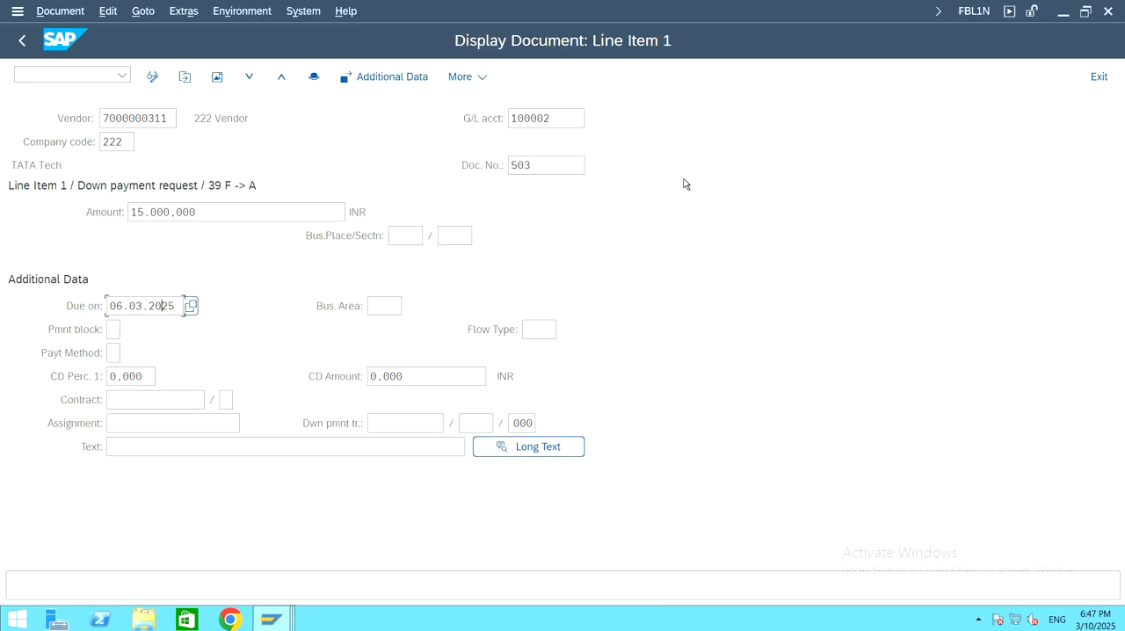
click(21, 40)
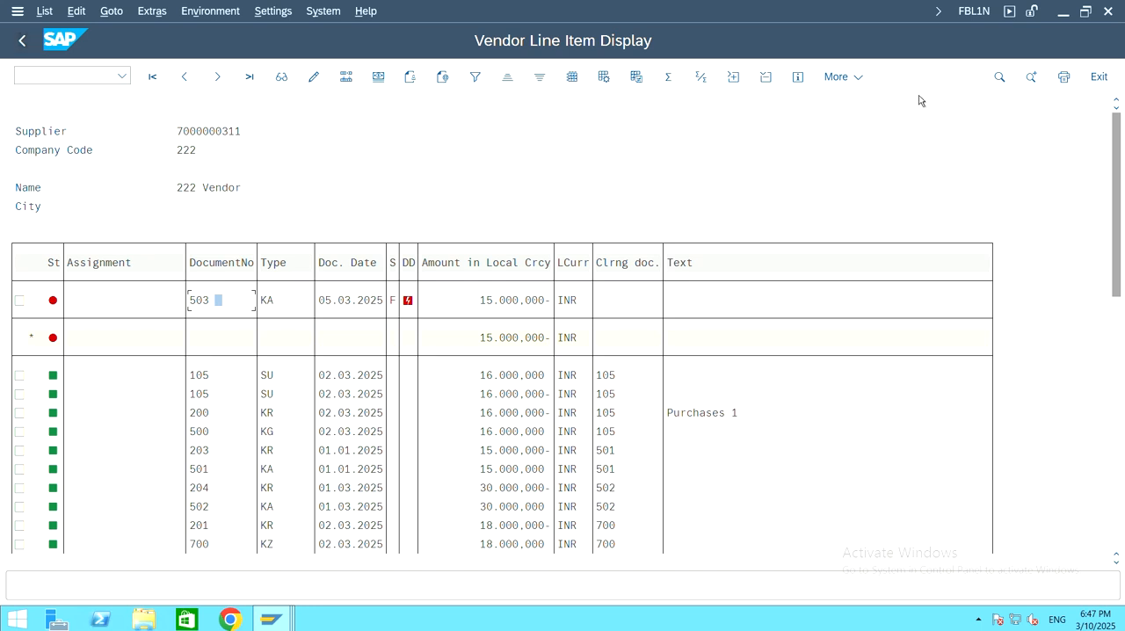
click(21, 42)
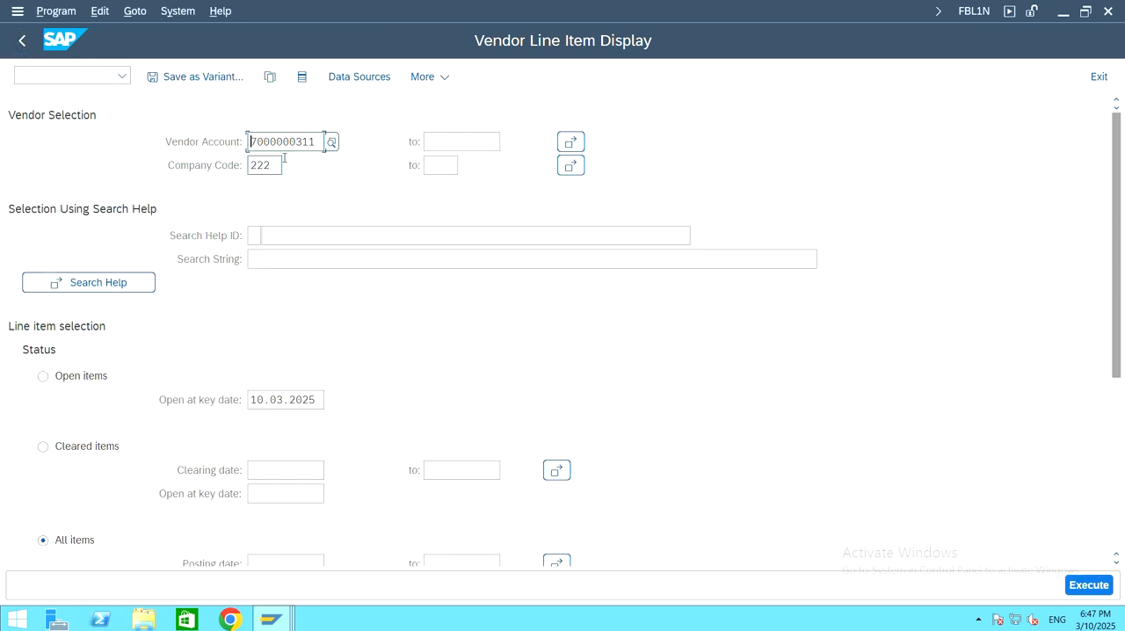
Step: Include special G/L transactions in the selection and display all line items of 222 Vendor
scroll(440, 328, down, 5)
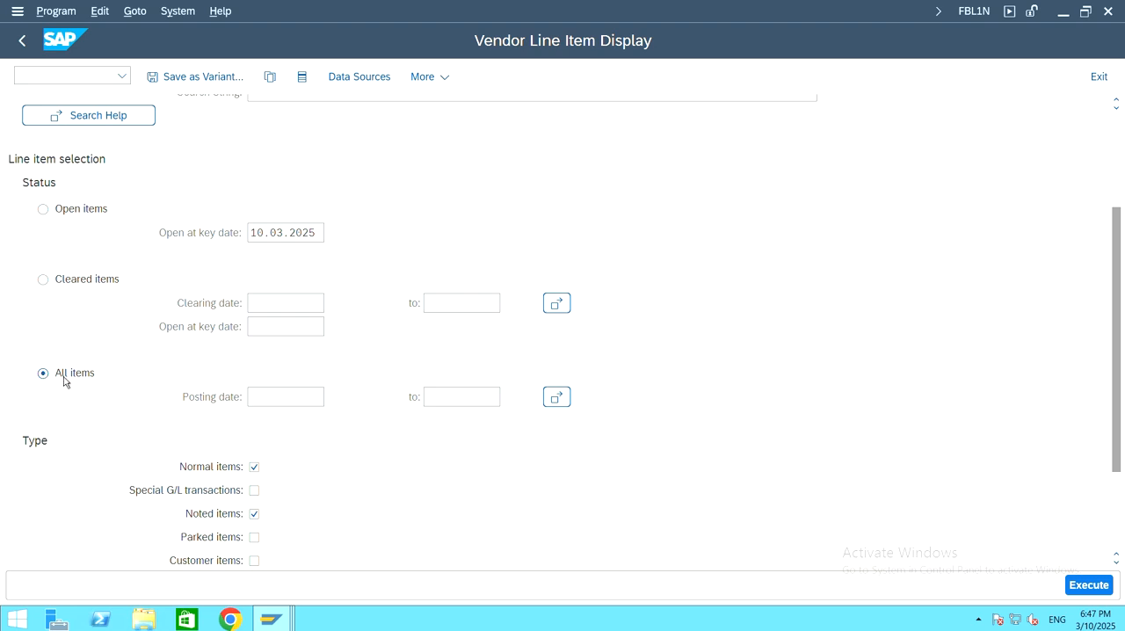
scroll(385, 459, down, 1)
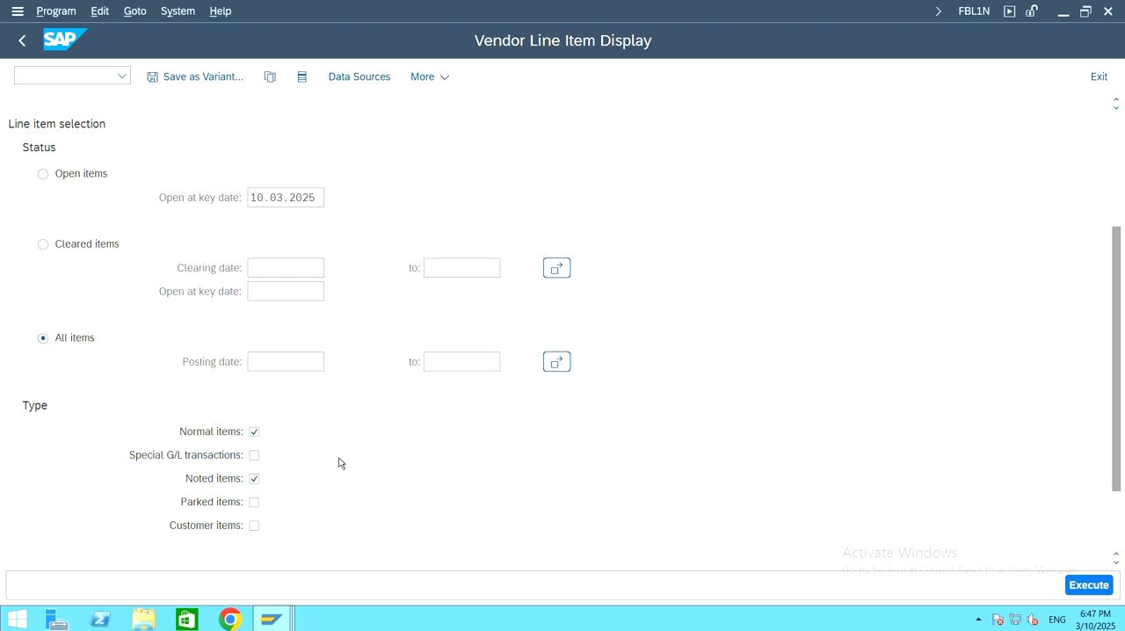
click(254, 456)
click(1089, 586)
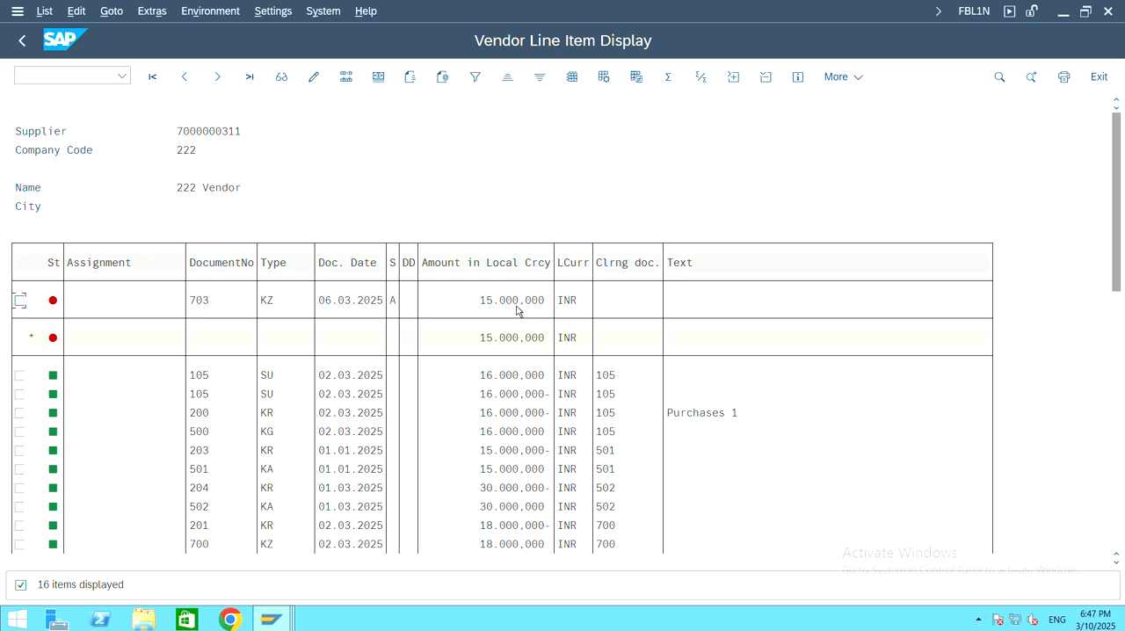
Step: Review the open and cleared line items of 222 Vendor, including the down payment and its request, and return to the F-48 session
scroll(451, 330, down, 2)
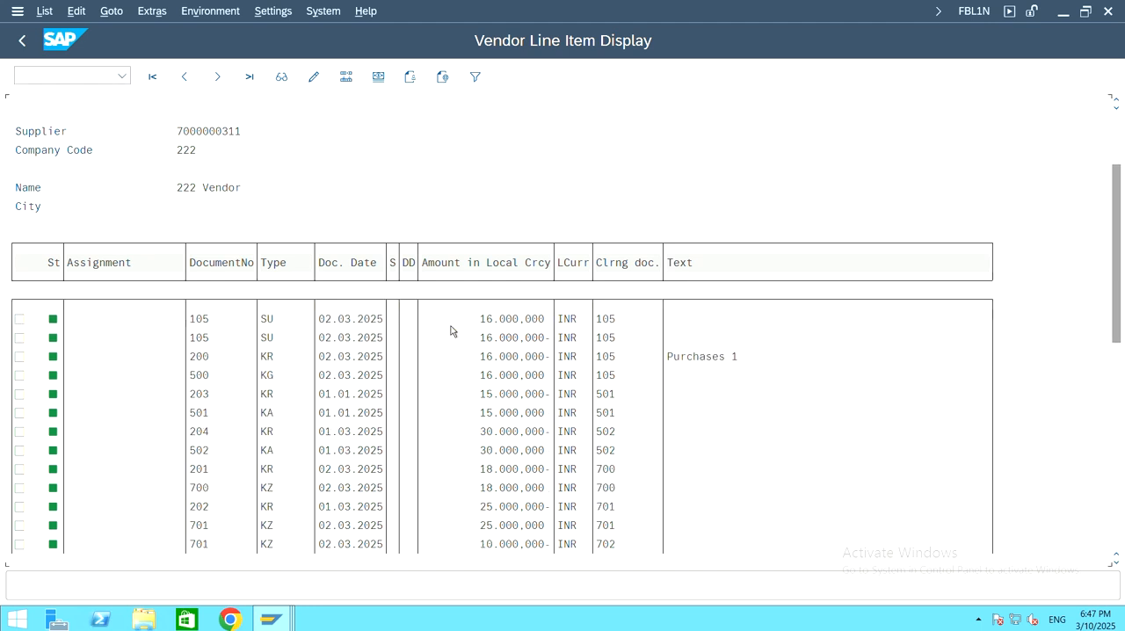
scroll(452, 329, down, 3)
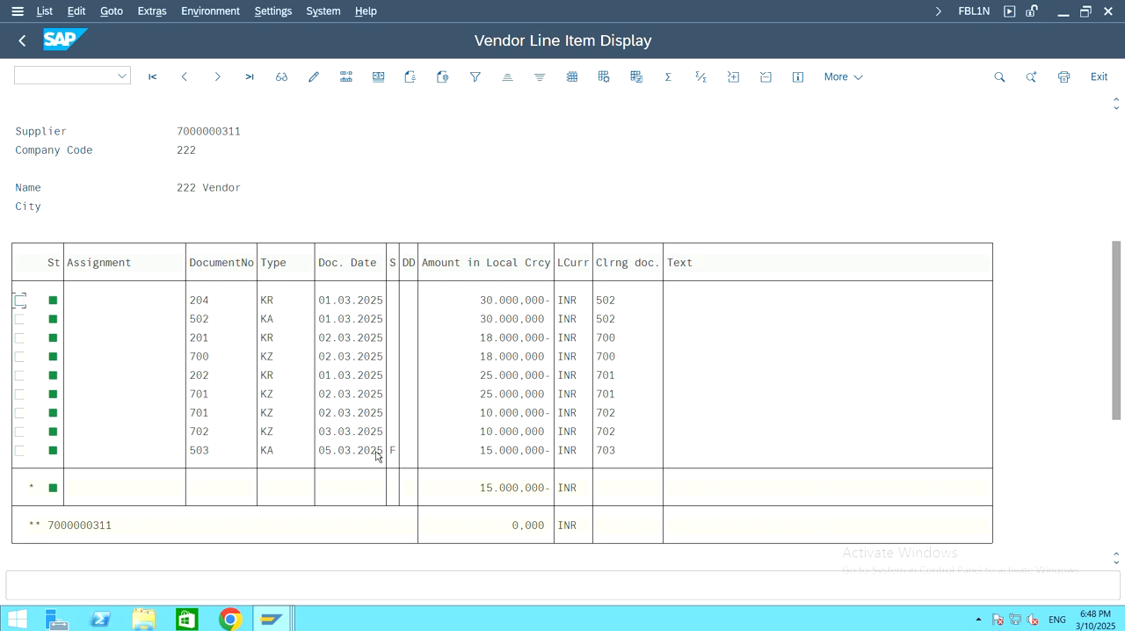
scroll(434, 437, up, 2)
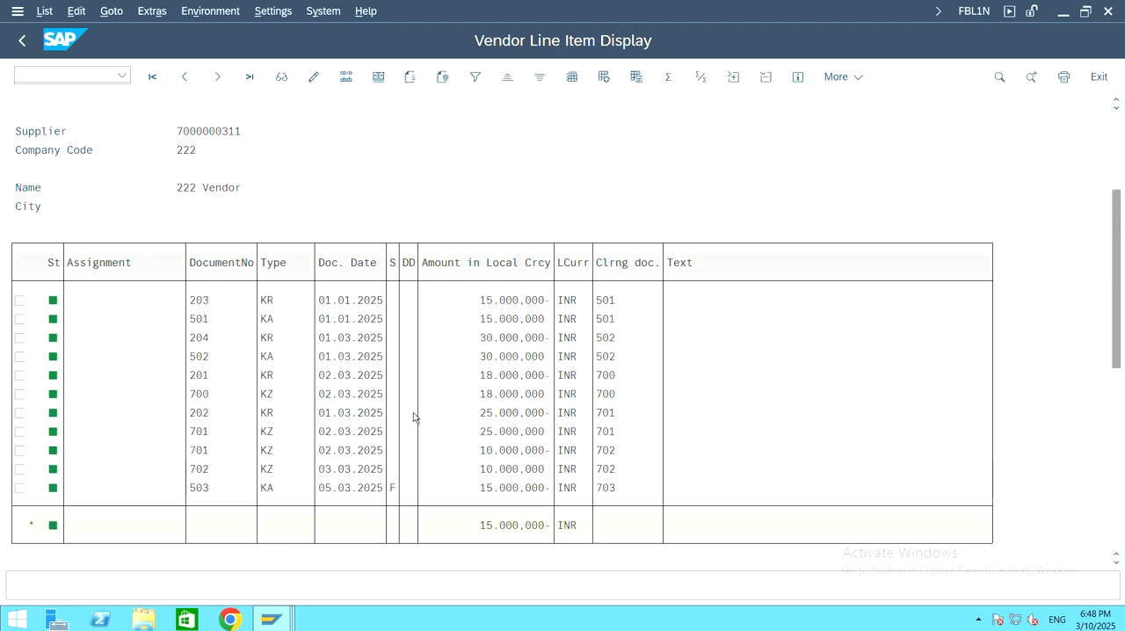
scroll(413, 416, up, 2)
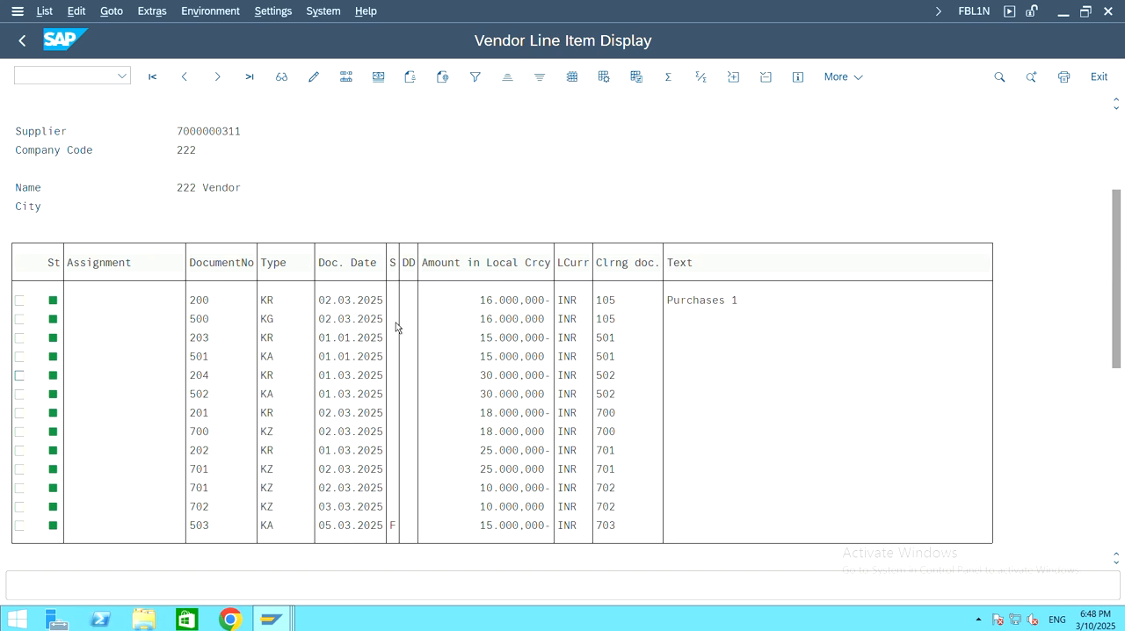
scroll(395, 327, down, 2)
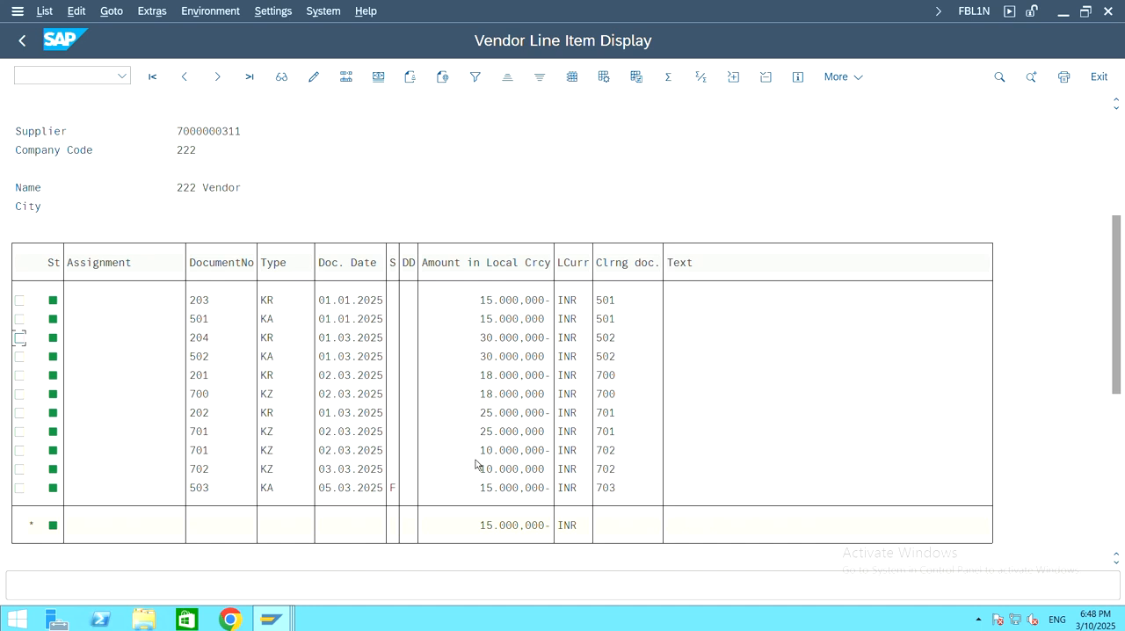
scroll(533, 422, up, 3)
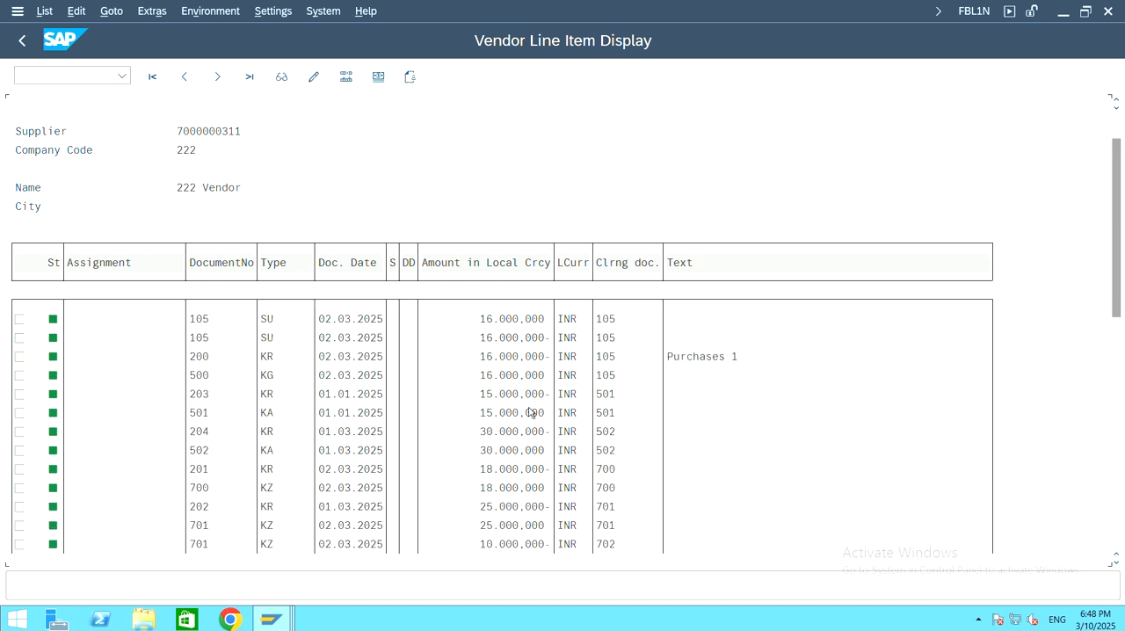
scroll(530, 412, up, 1)
scroll(459, 347, up, 1)
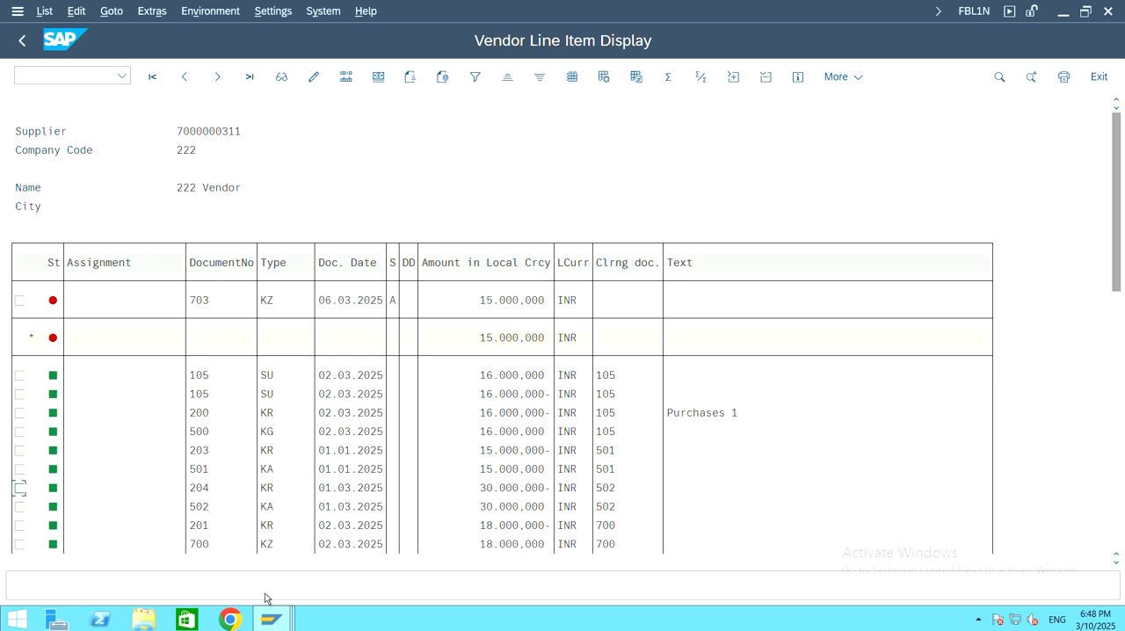
mouse_move(271, 624)
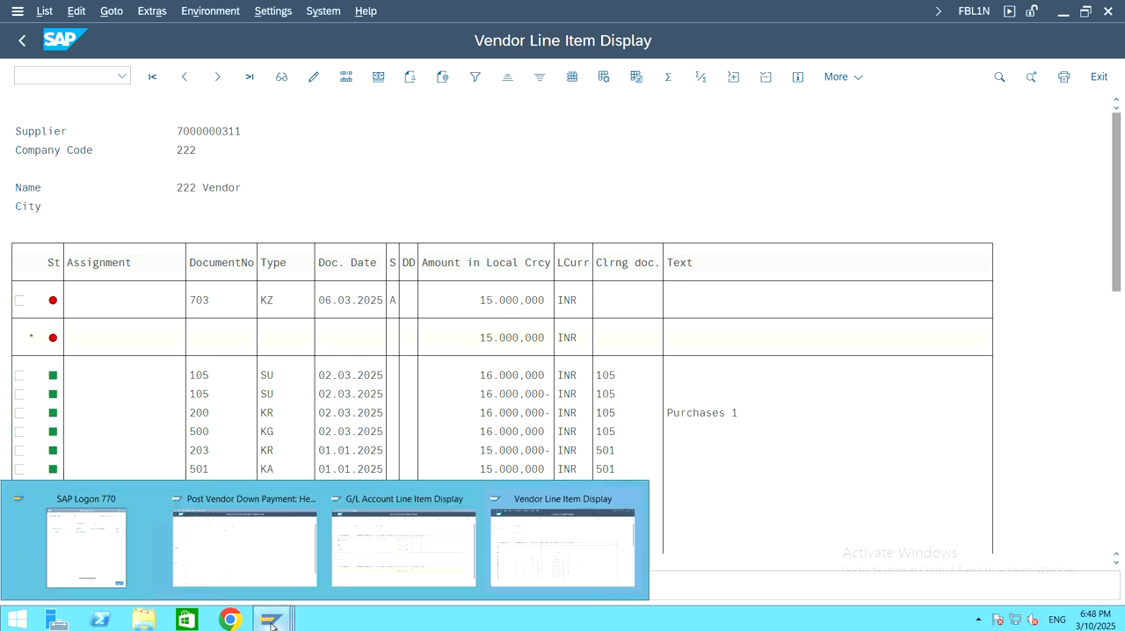
click(294, 546)
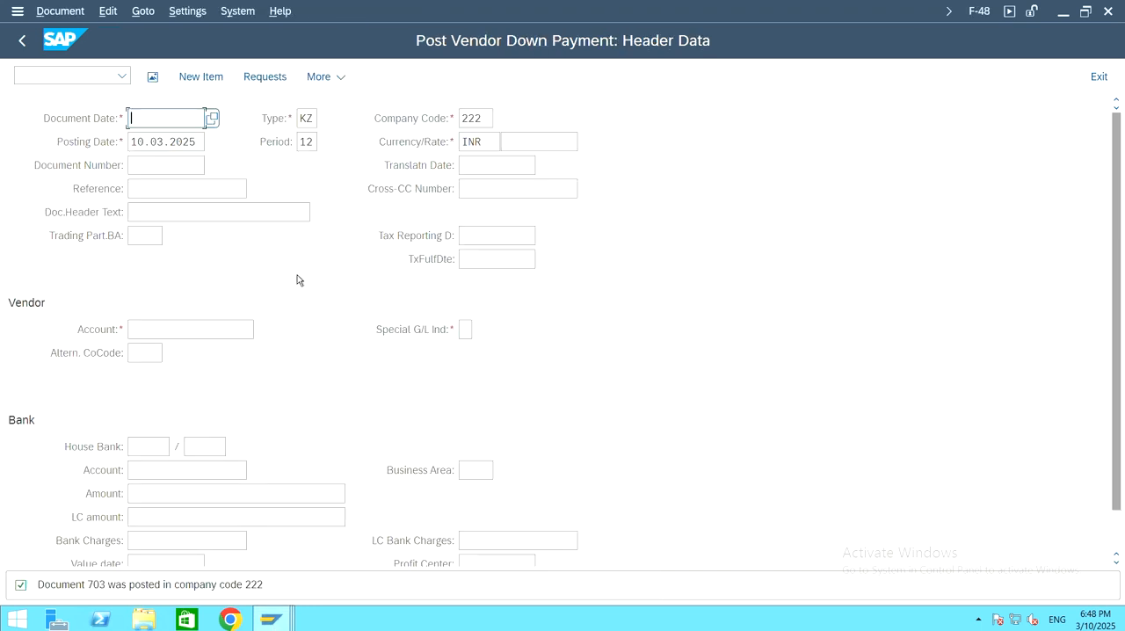
Step: Exit the vendor down payment transaction and collapse the expanded Accounting folders in the SAP menu
click(1098, 77)
click(308, 409)
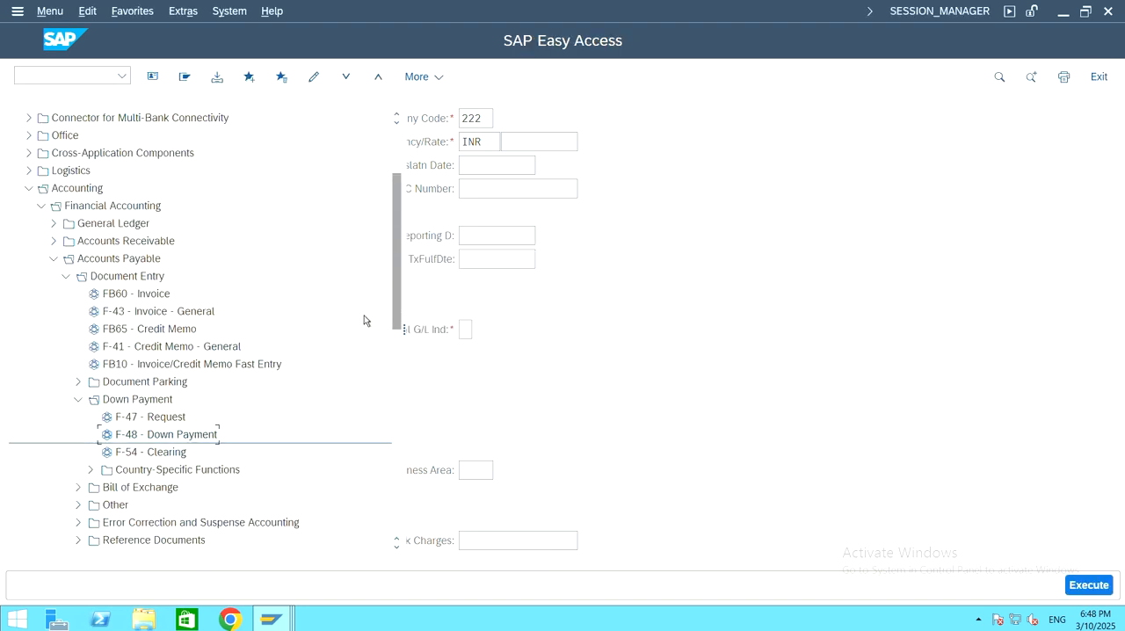
click(78, 399)
click(68, 277)
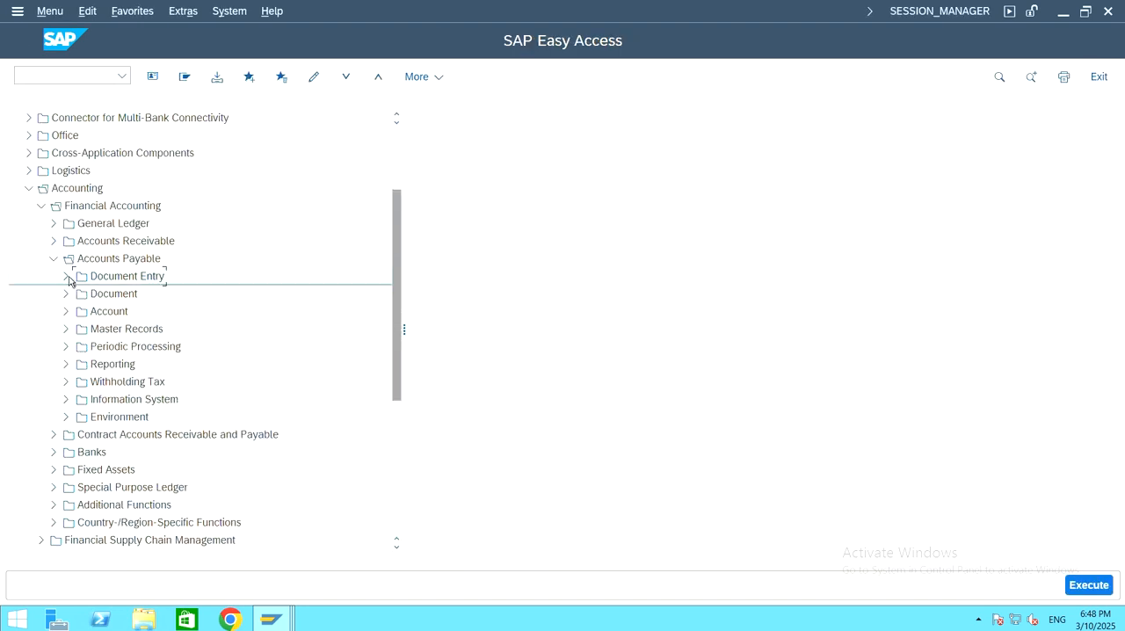
click(54, 259)
click(42, 206)
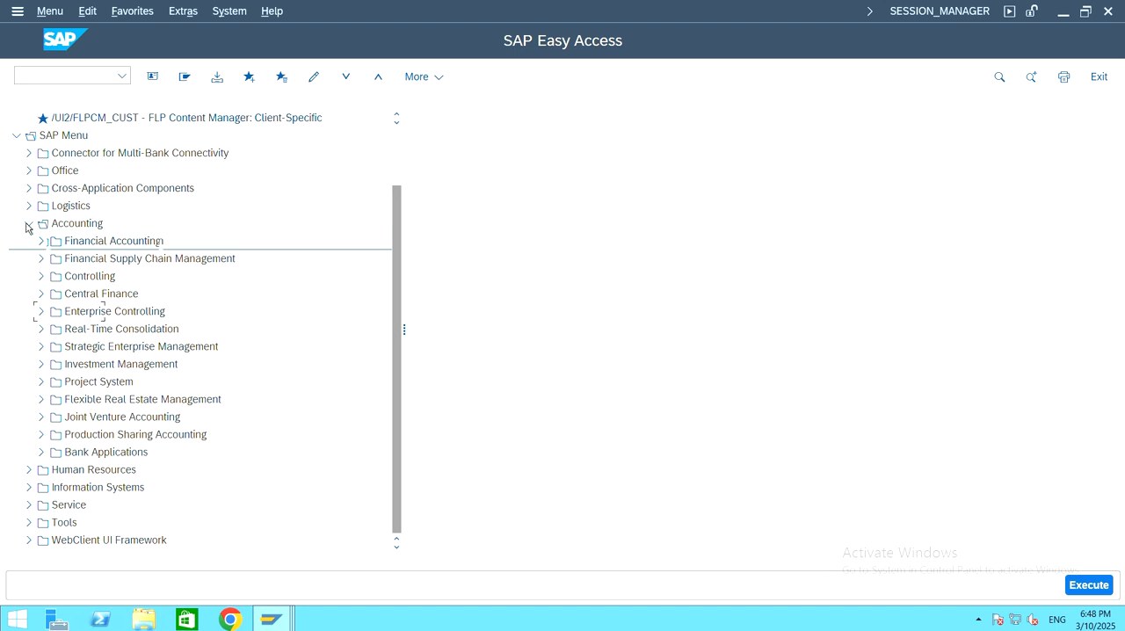
click(28, 224)
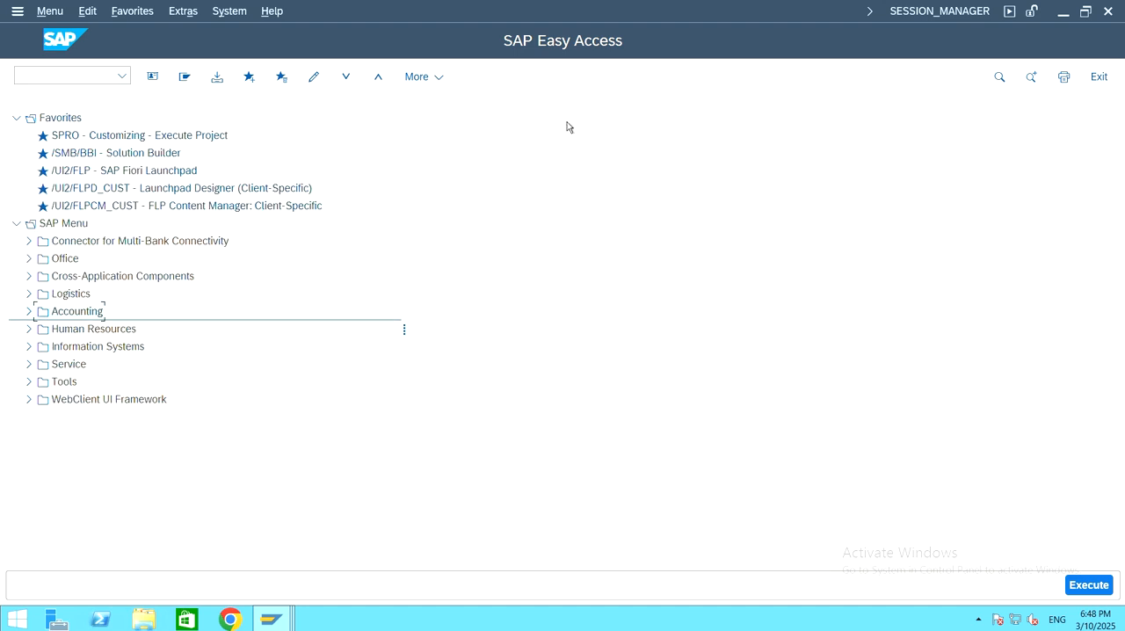
Step: Open FB60 - Invoice from Accounting > Financial Accounting > Accounts Payable > Document Entry in the SAP menu
click(28, 311)
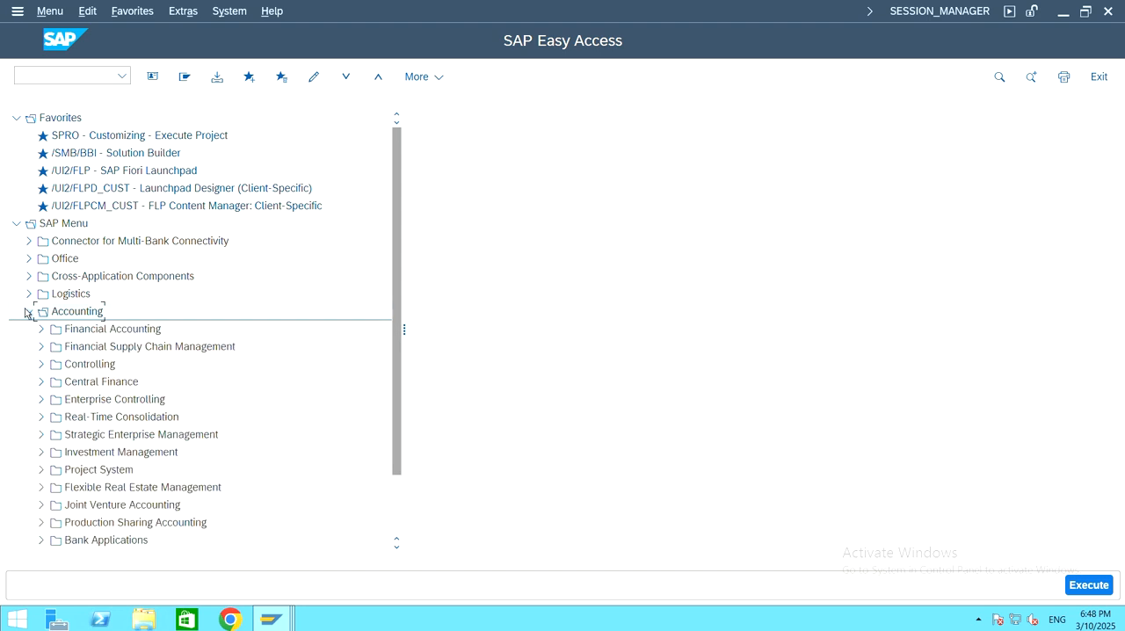
click(40, 330)
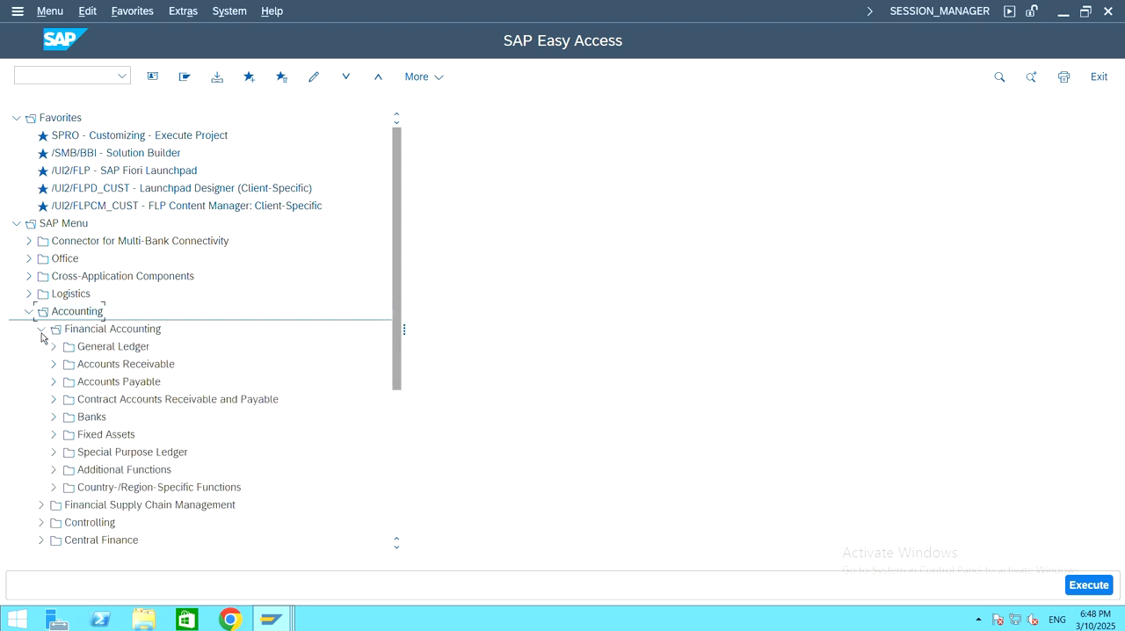
click(54, 384)
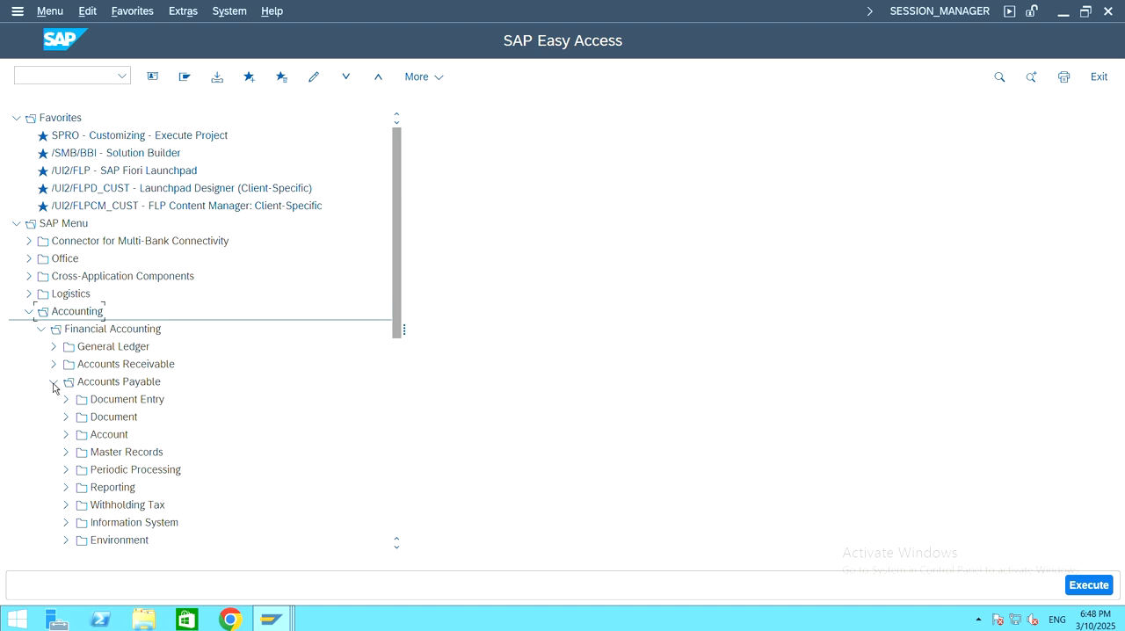
click(66, 400)
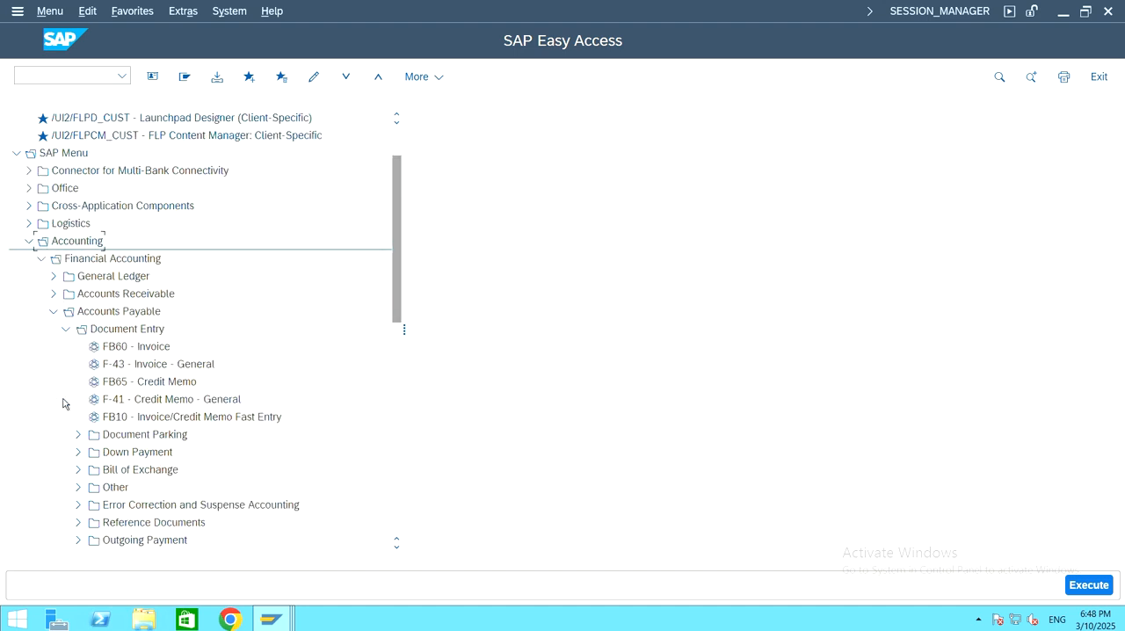
double_click(151, 349)
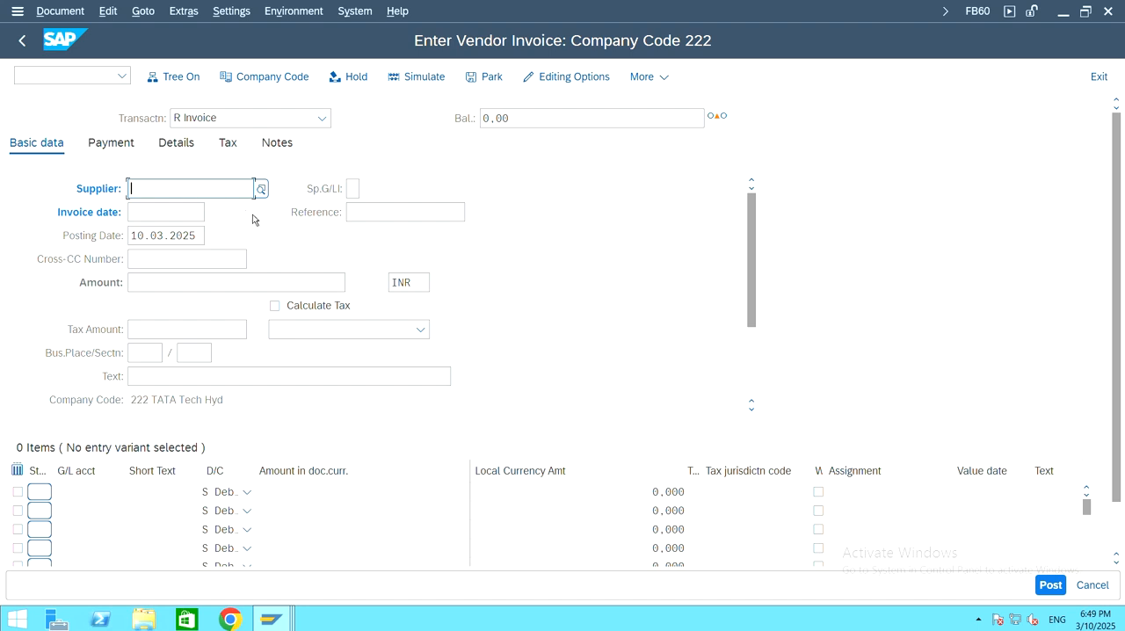
Step: Look up the suppliers of company code 222 and choose 222 Vendor as the invoice's supplier
click(262, 190)
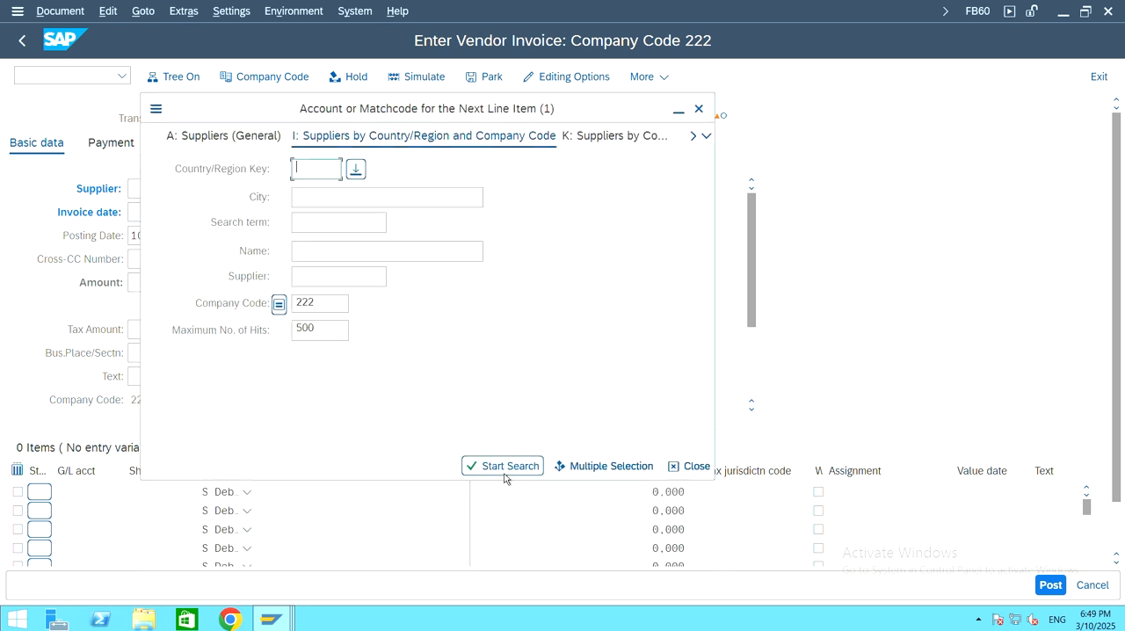
click(519, 466)
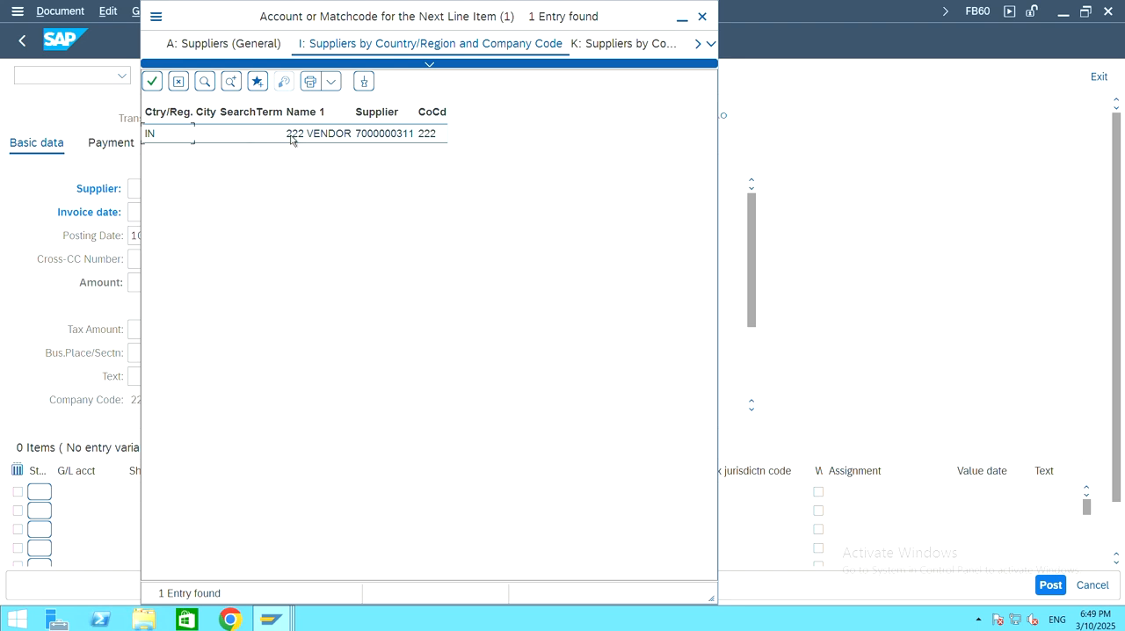
double_click(254, 141)
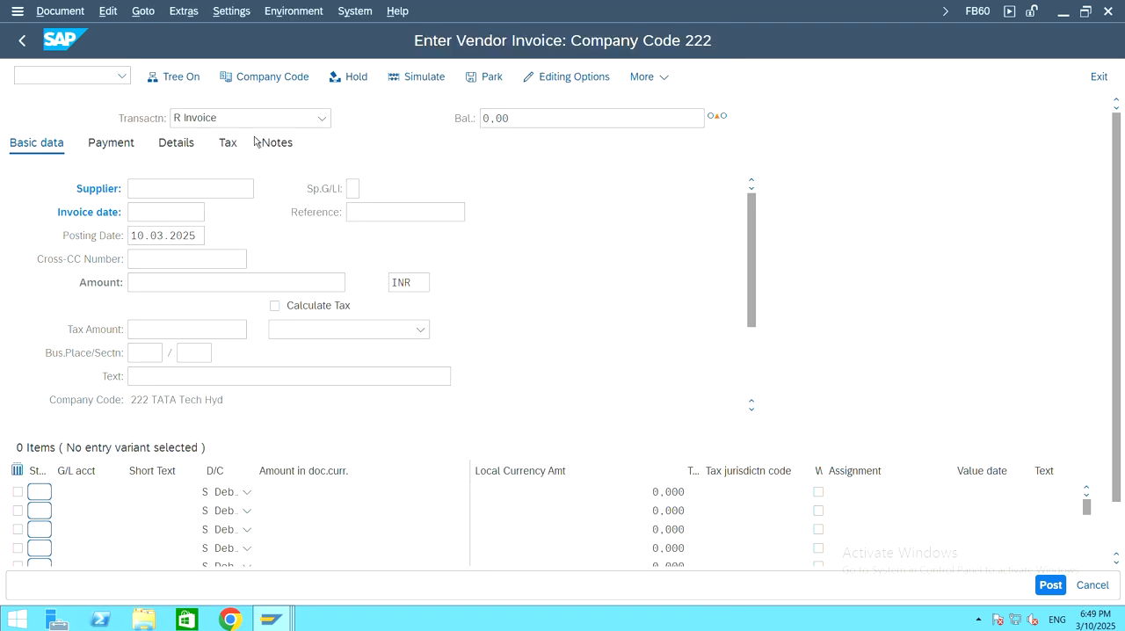
Step: Set both the invoice date and the posting date to 07.03.2025
click(175, 211)
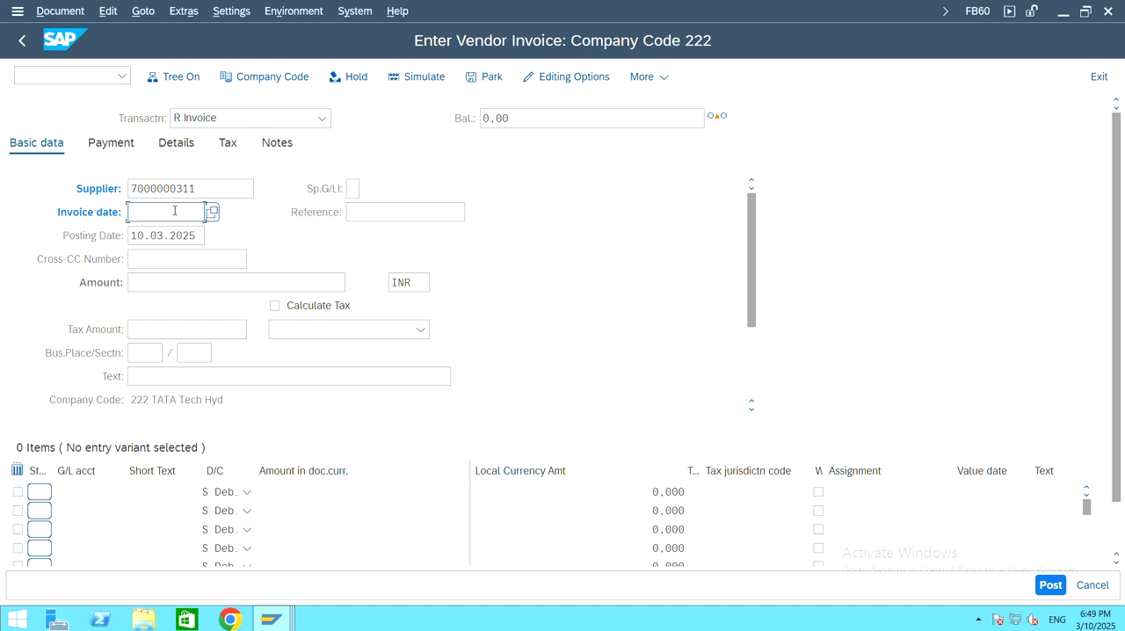
text(07.03.2025)
drag(195, 235, 109, 234)
text(06)
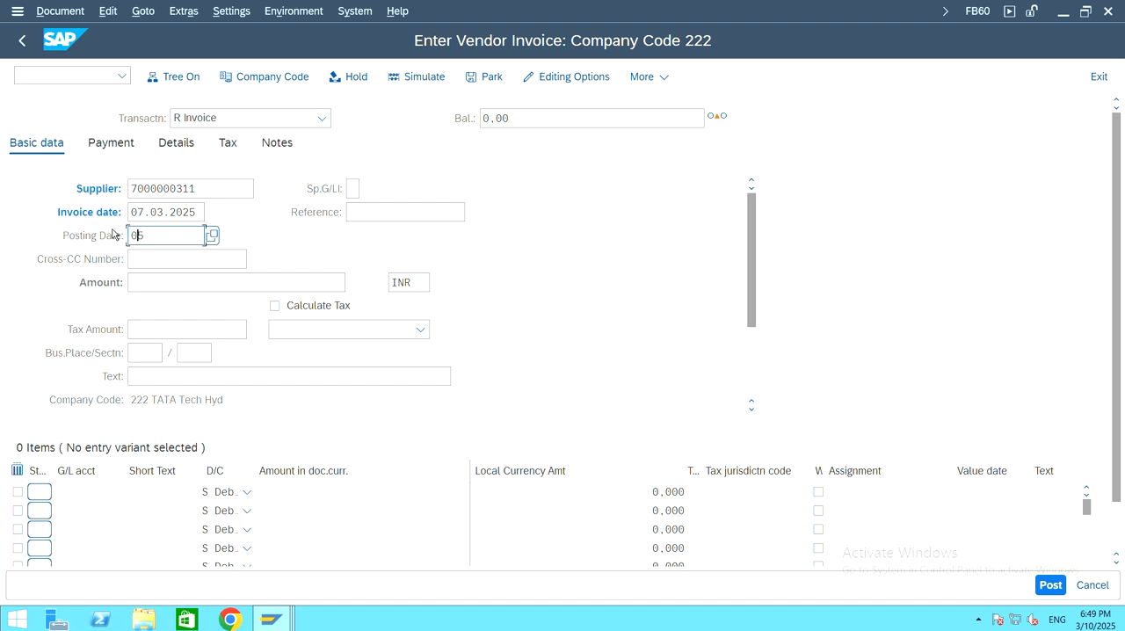
key(BackSpace)
text(7.03.2025)
Step: Set the vendor invoice amount to 40000 INR
click(173, 282)
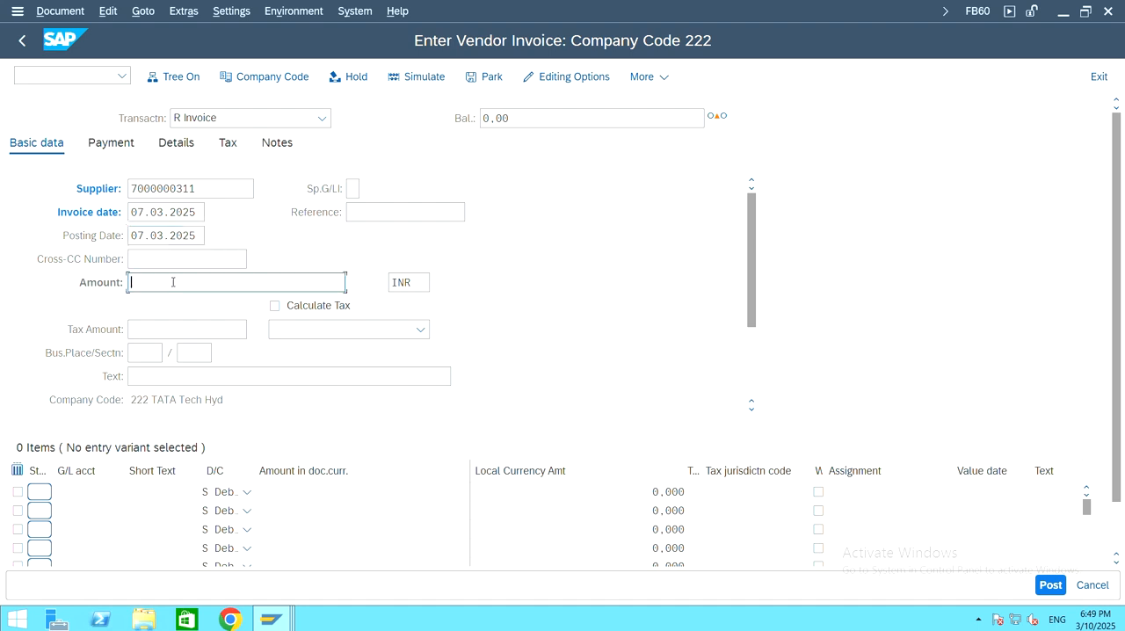
text(40000)
drag(171, 284, 122, 282)
click(148, 282)
Step: Add a debit line item of 40000 on G/L account 400000 Purchases, looked up in company code 222, and validate the invoice entries
click(94, 488)
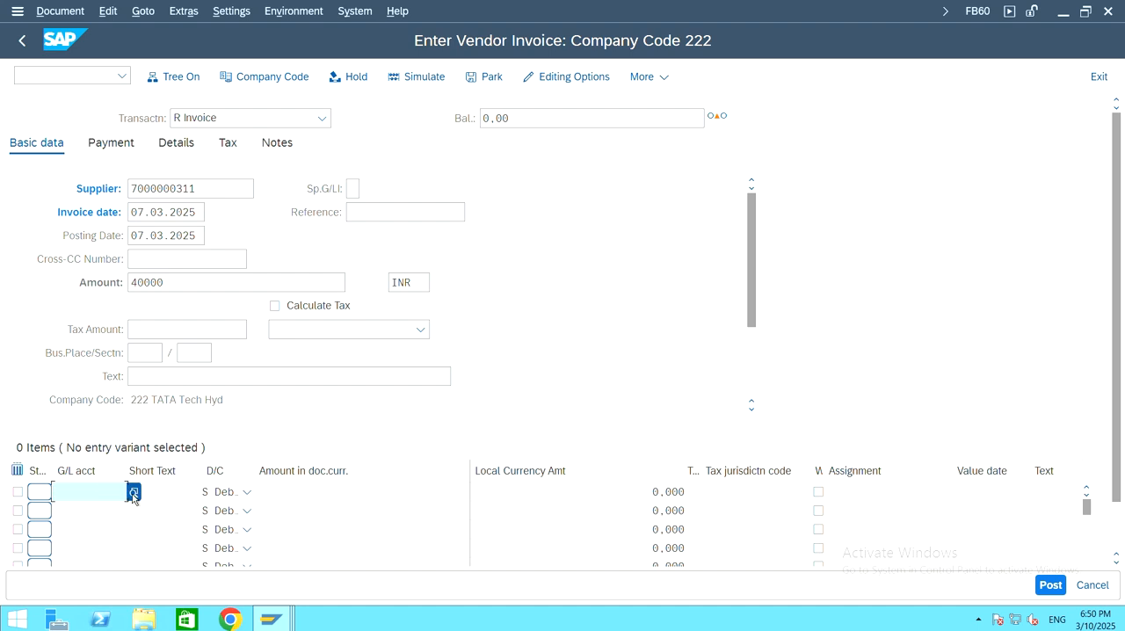
click(133, 492)
click(392, 589)
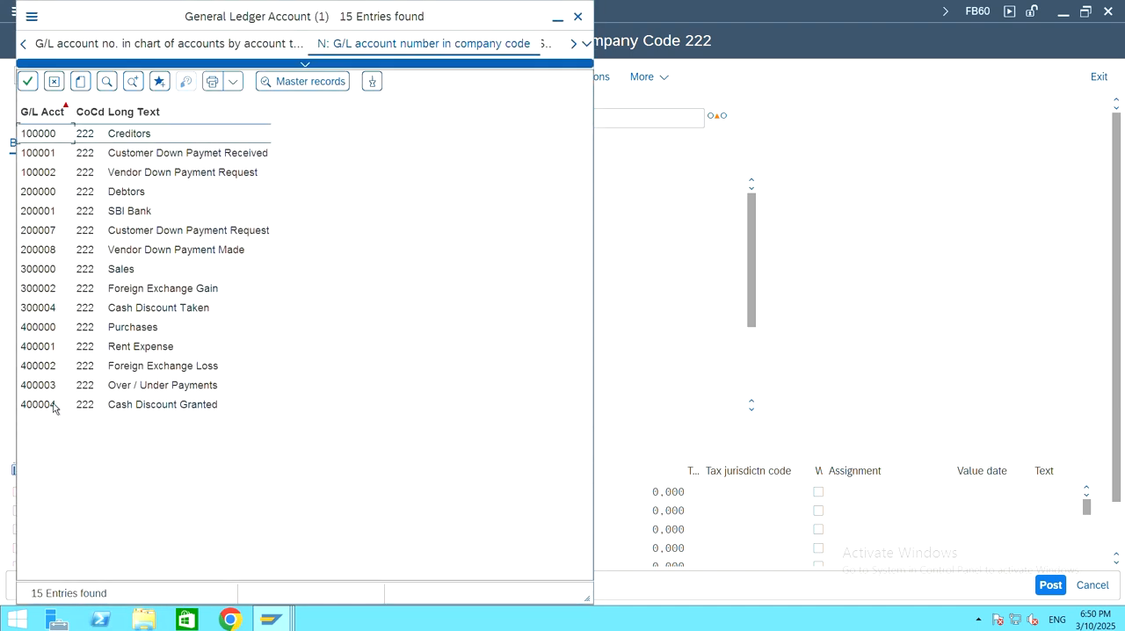
click(38, 327)
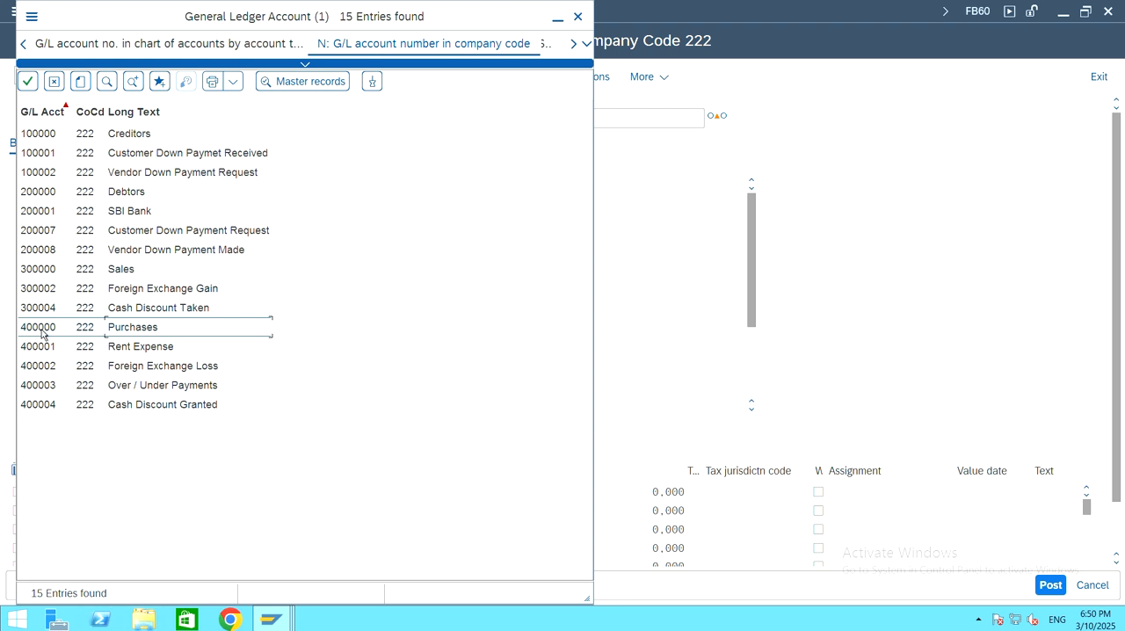
double_click(42, 329)
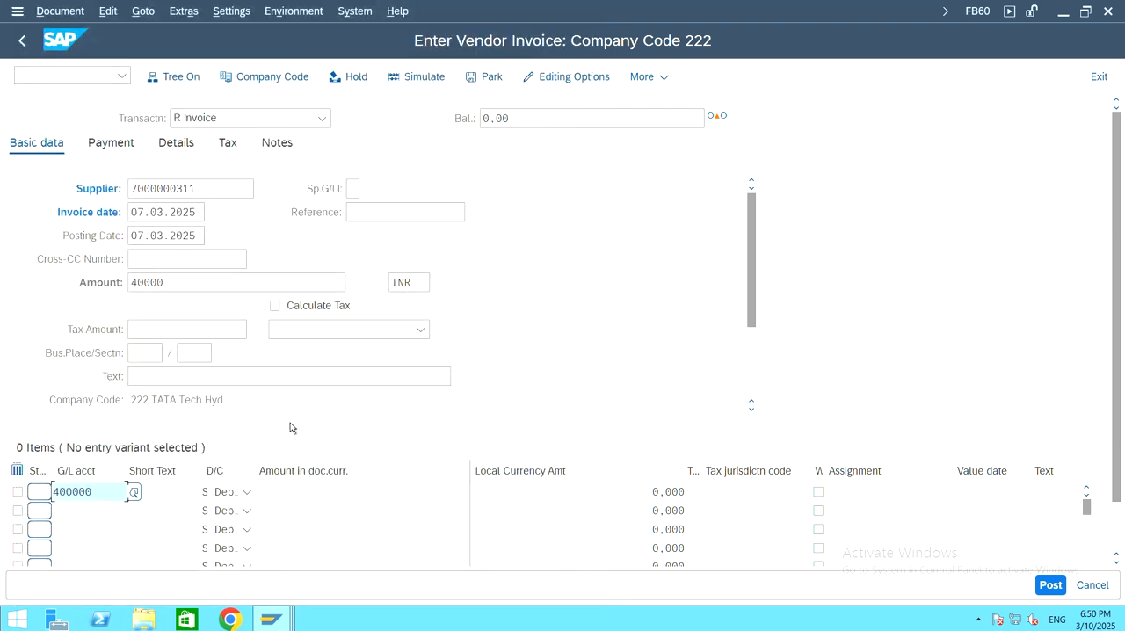
click(308, 487)
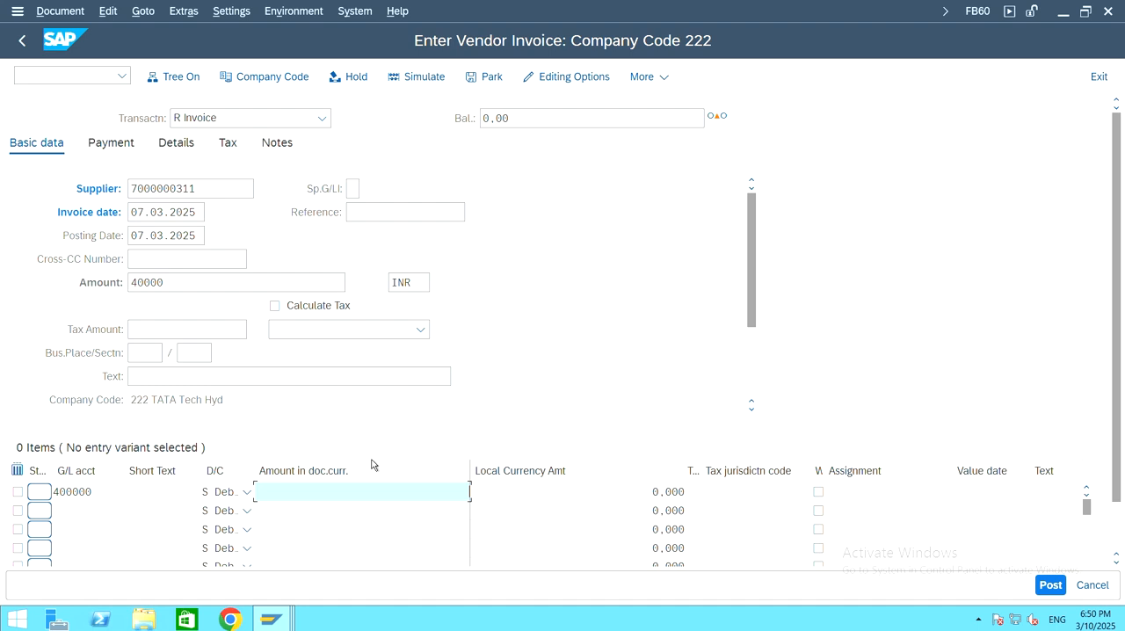
text(40000)
key(Return)
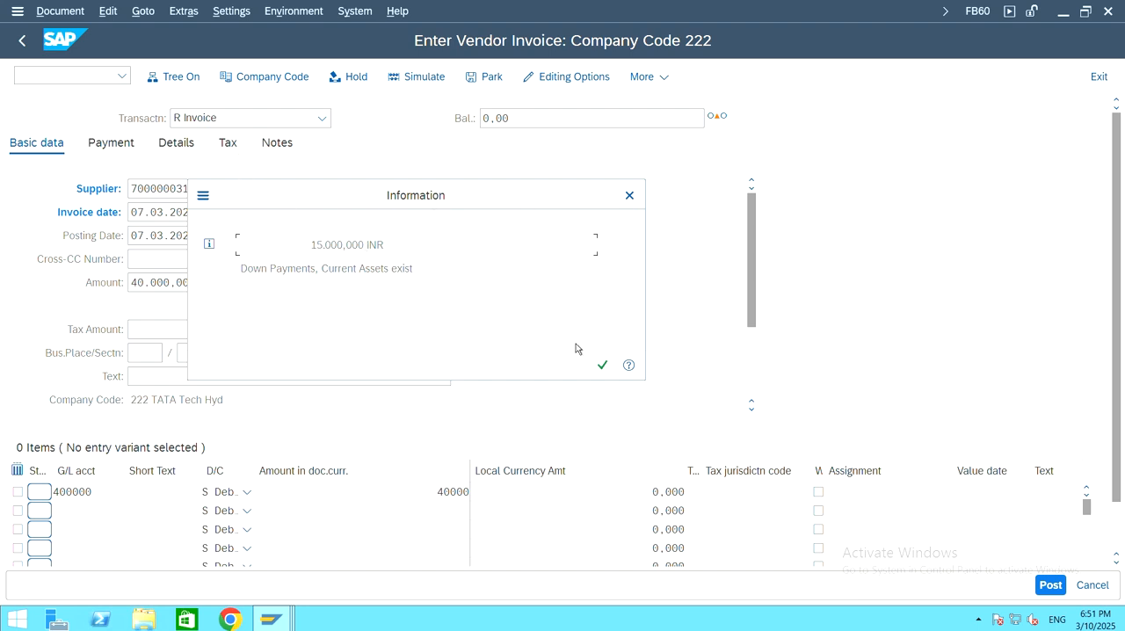
click(602, 364)
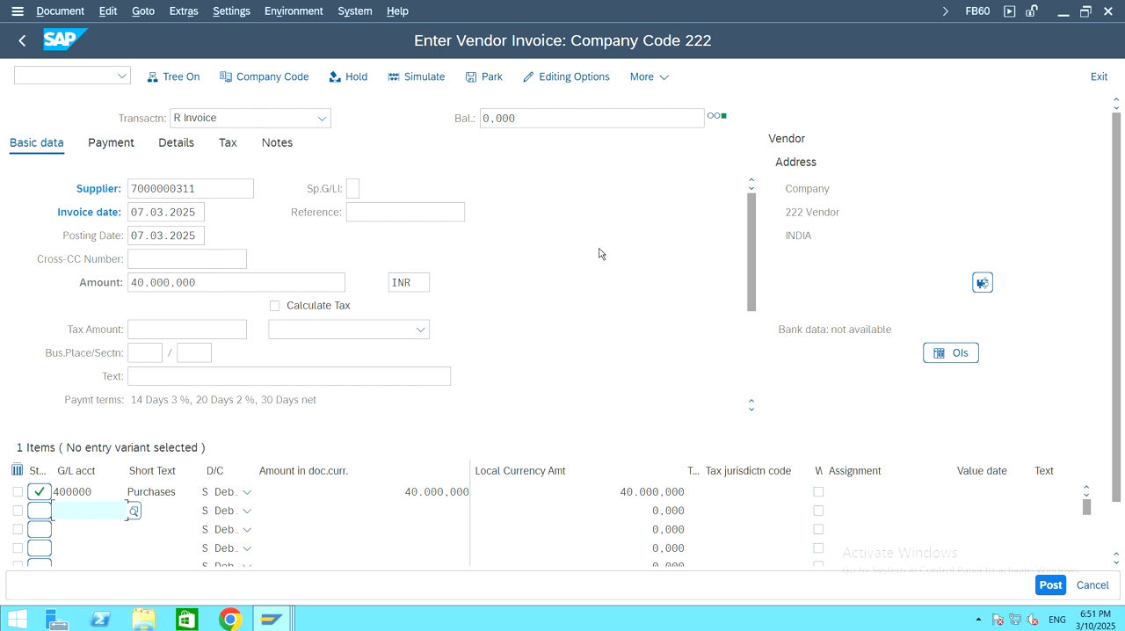
Step: In the invoice's payment data, clear the payment terms key and the first cash discount's days and percentage
click(115, 145)
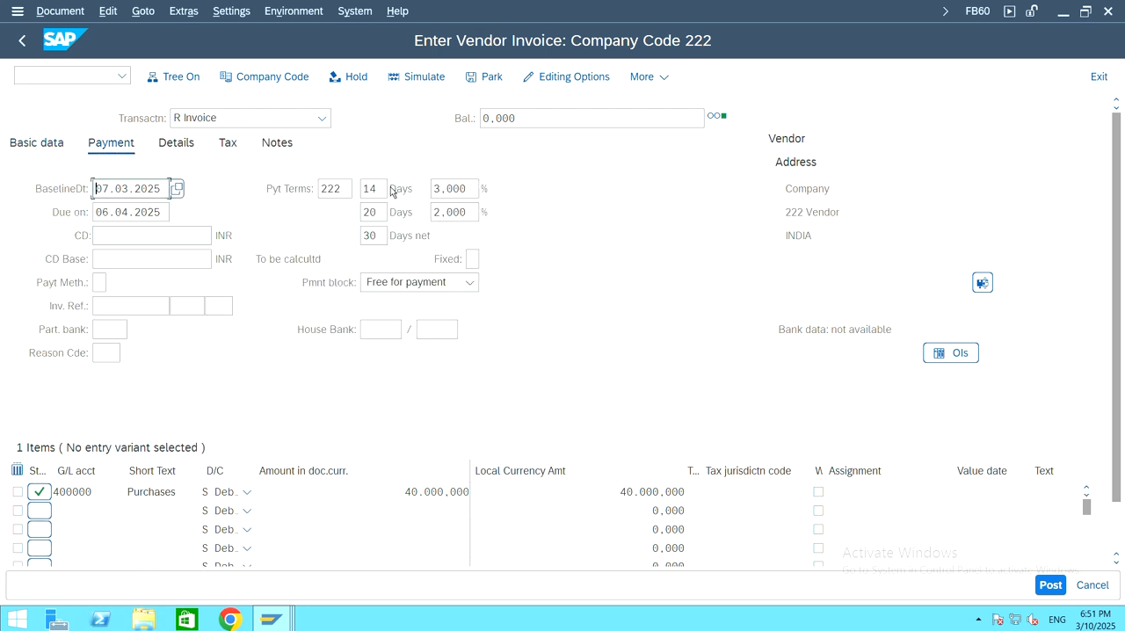
double_click(338, 189)
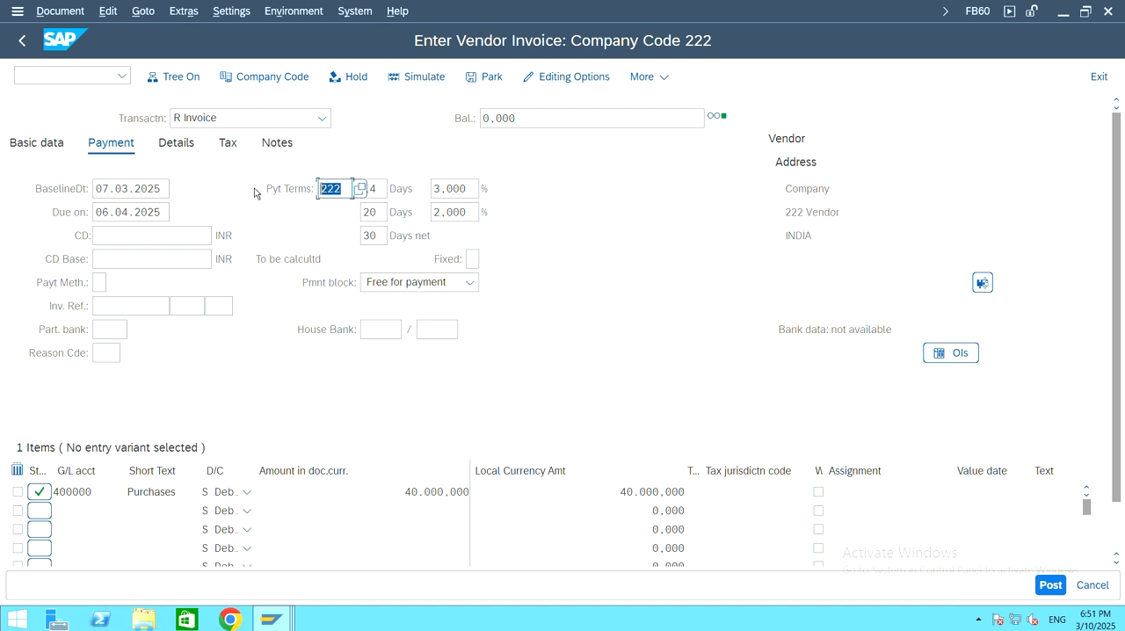
key(BackSpace)
click(379, 189)
key(BackSpace)
key(BackSpace)
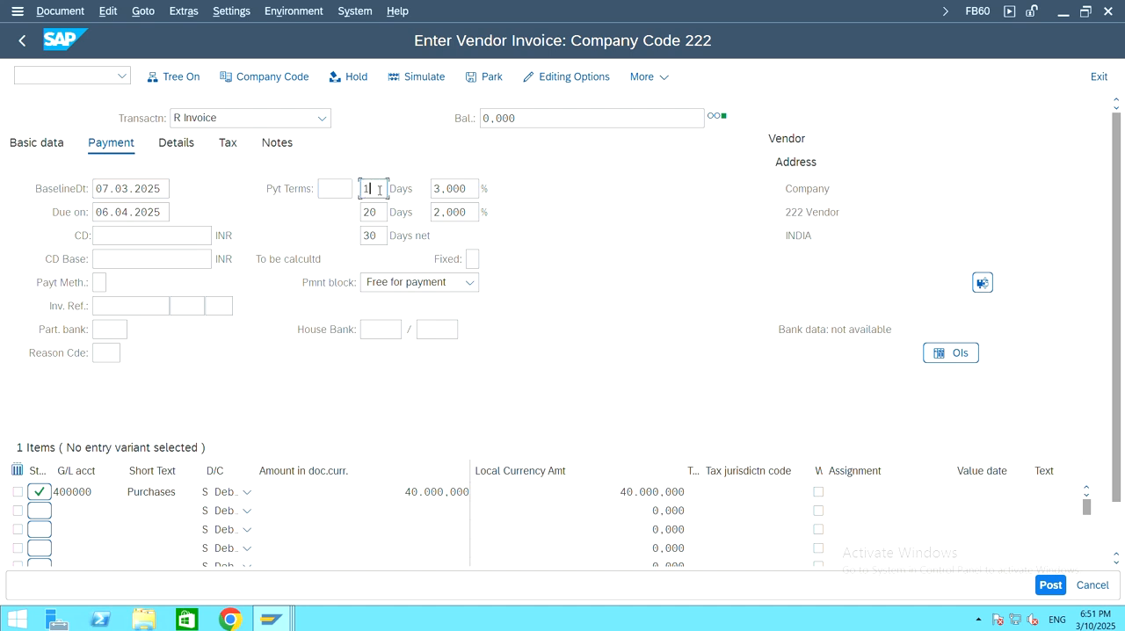
double_click(450, 188)
key(BackSpace)
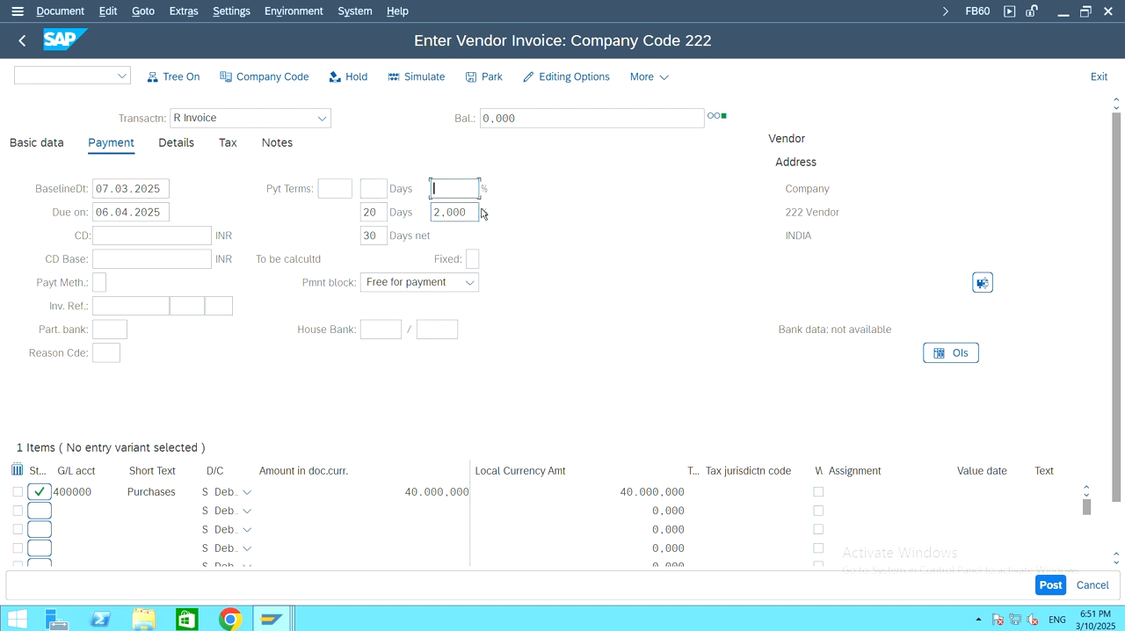
Step: Clear the second cash discount's percentage and days, and the net days of the payment terms
click(473, 212)
double_click(448, 213)
key(BackSpace)
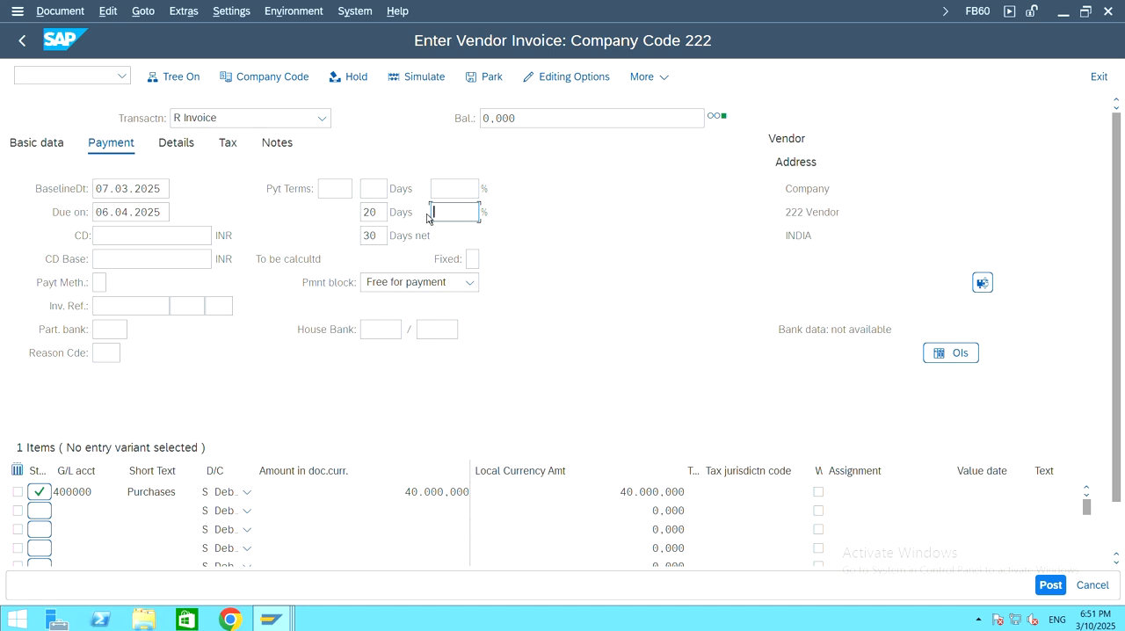
double_click(379, 212)
key(BackSpace)
double_click(372, 235)
key(BackSpace)
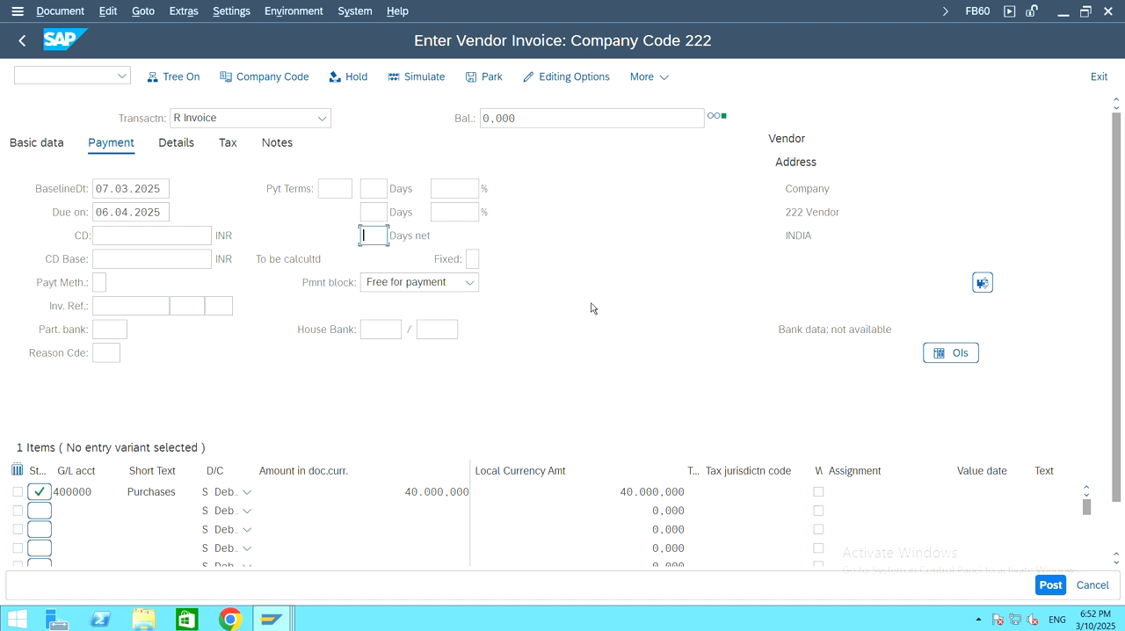
Step: Simulate the vendor invoice, accept the due date and payment terms warnings, and post the document
click(422, 79)
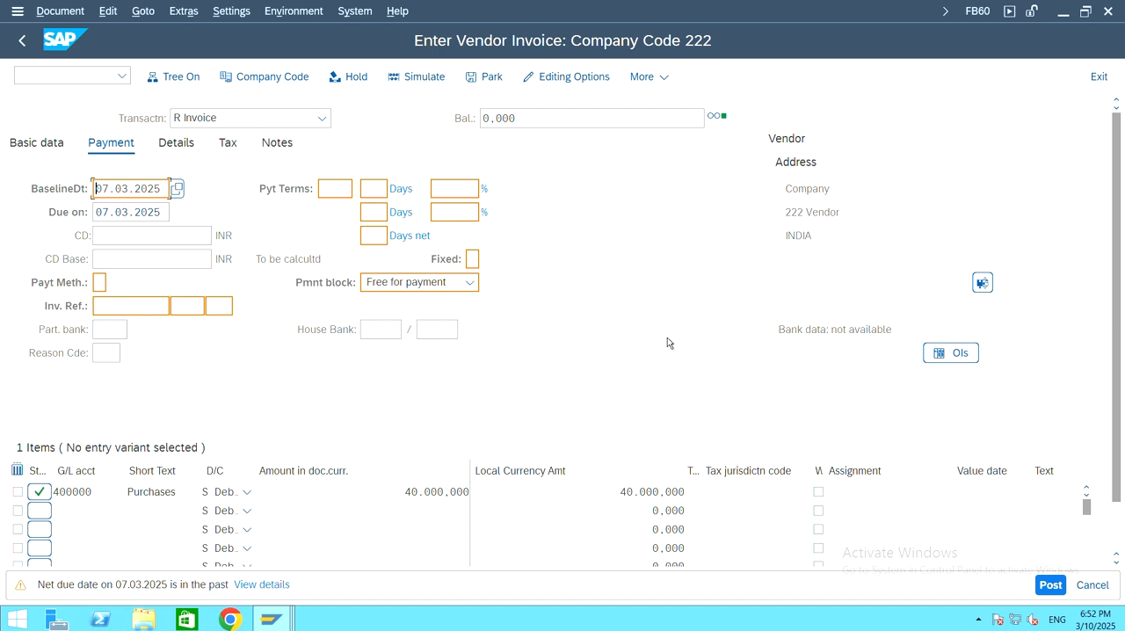
key(Return)
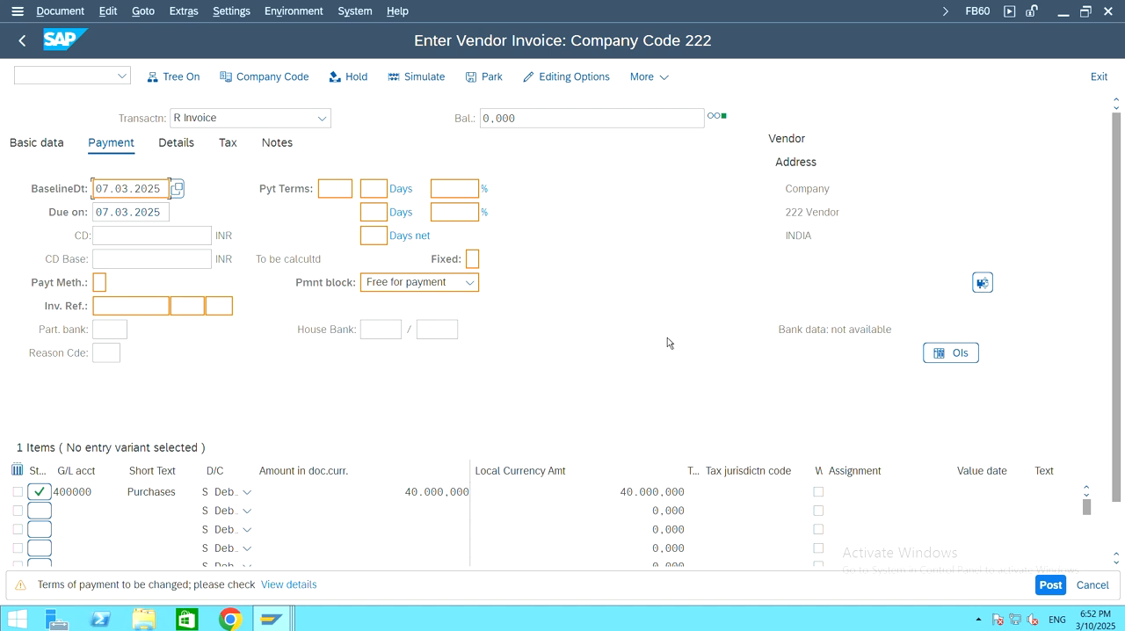
key(Return)
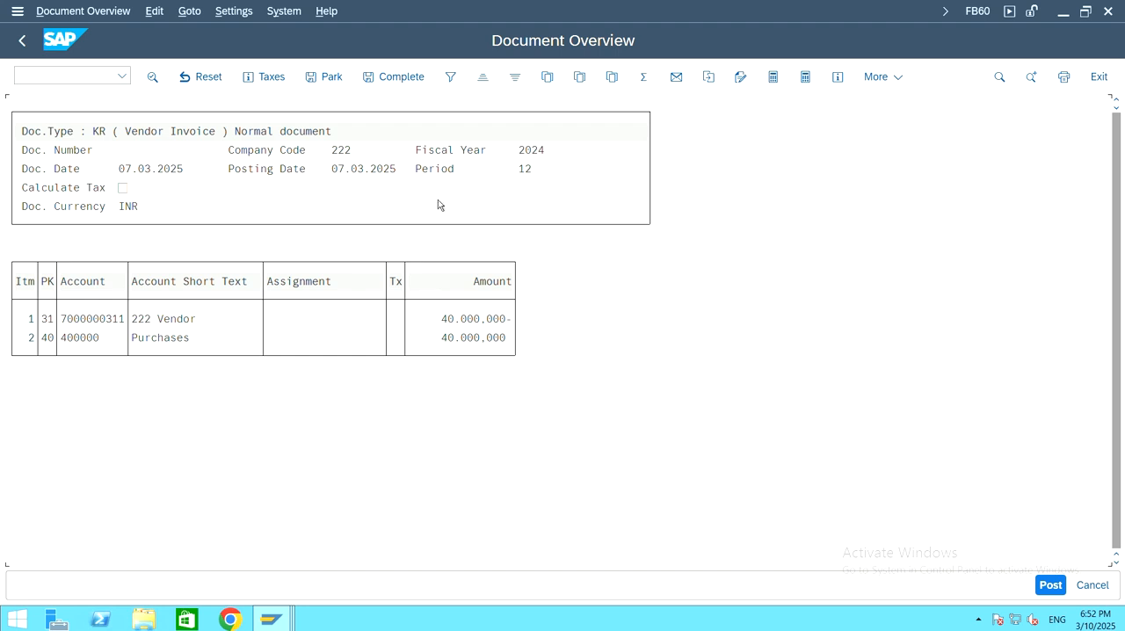
click(1054, 586)
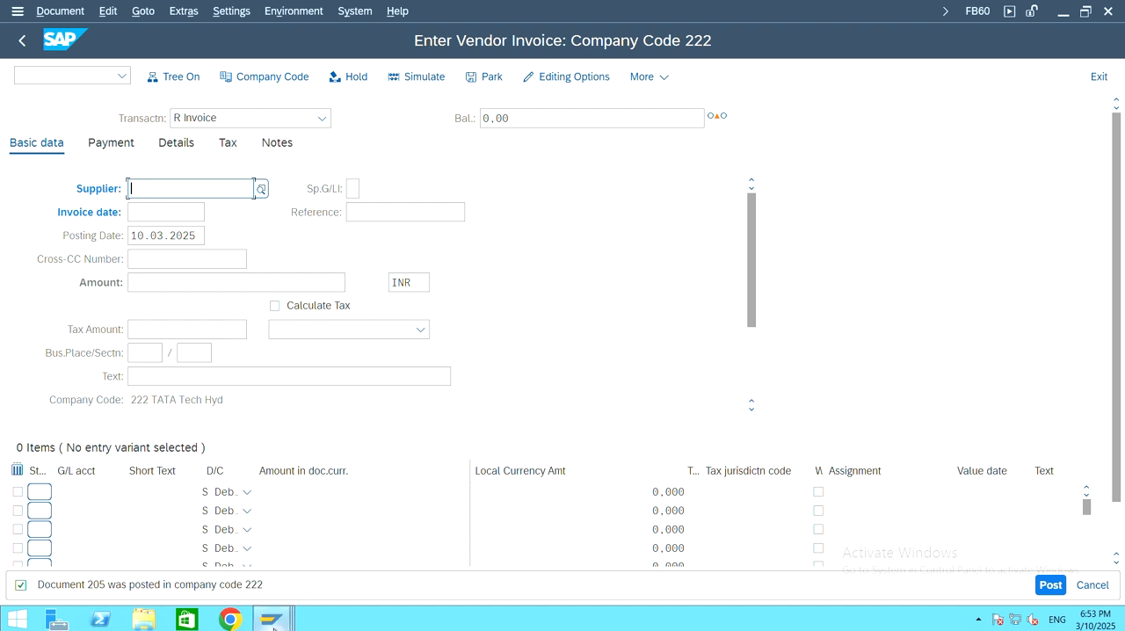
Step: Switch to the G/L account line item session, leave the displayed list, and restart transaction FBL3N
mouse_move(274, 620)
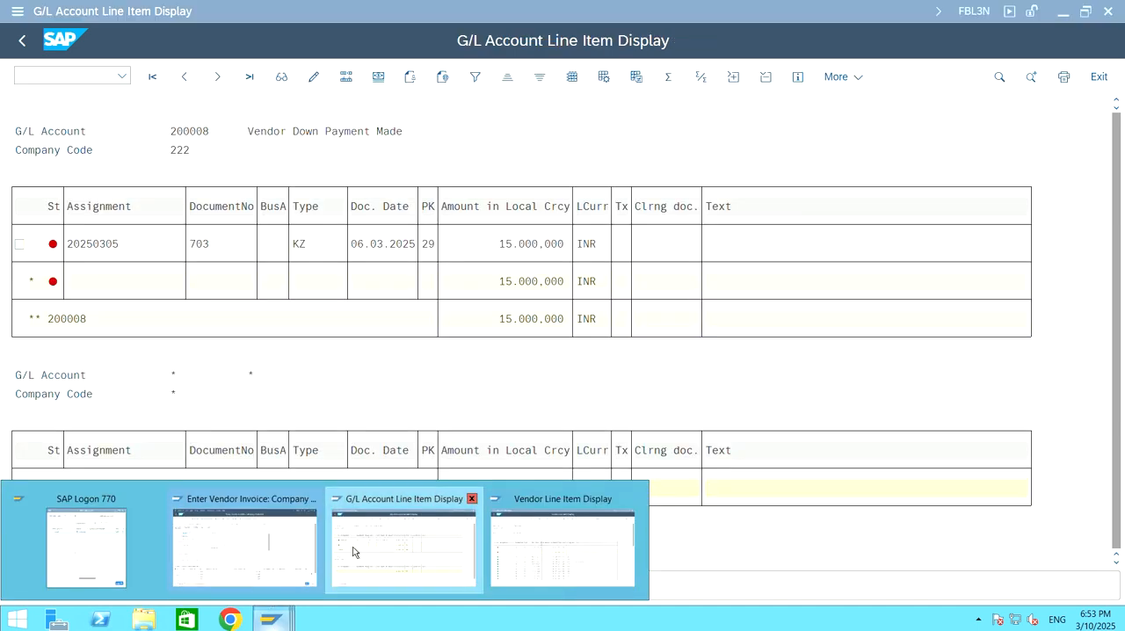
click(355, 552)
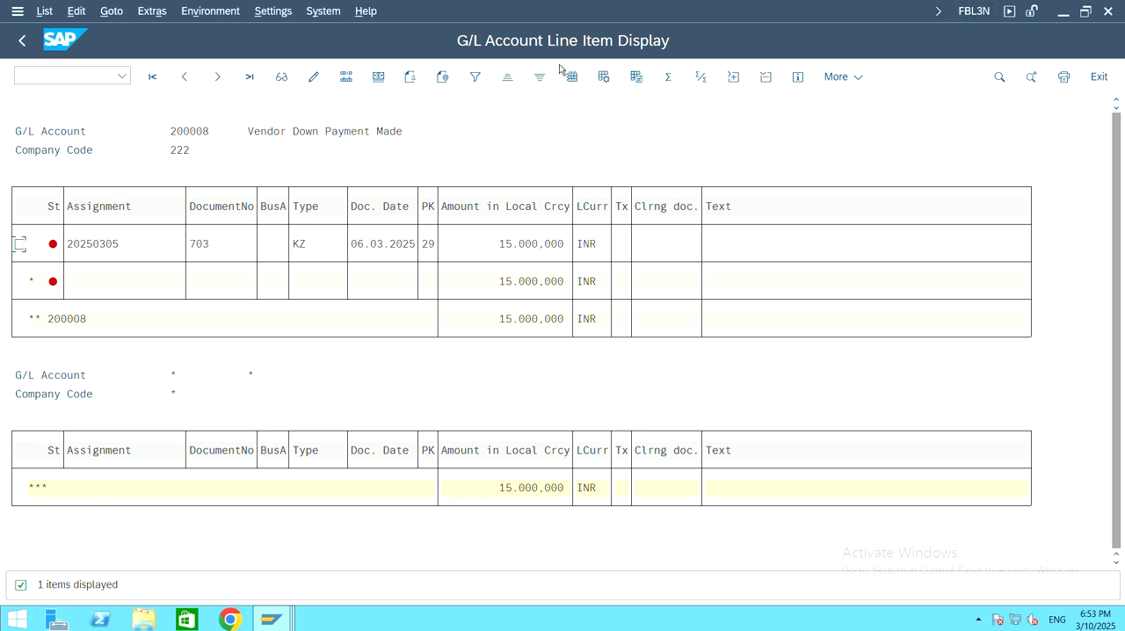
click(26, 42)
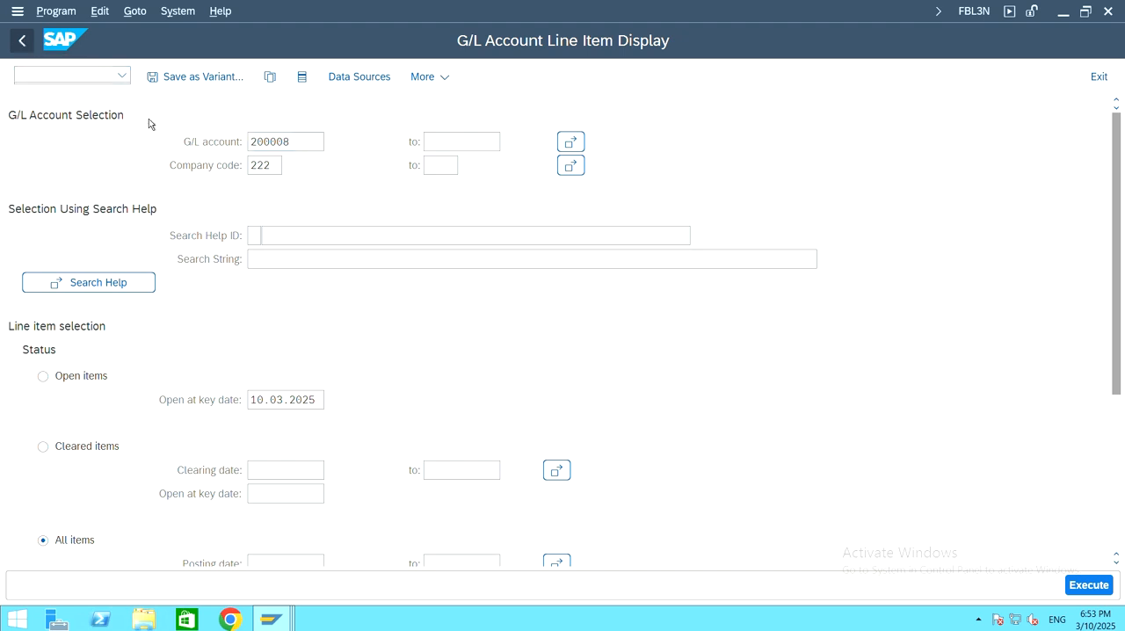
key(F3)
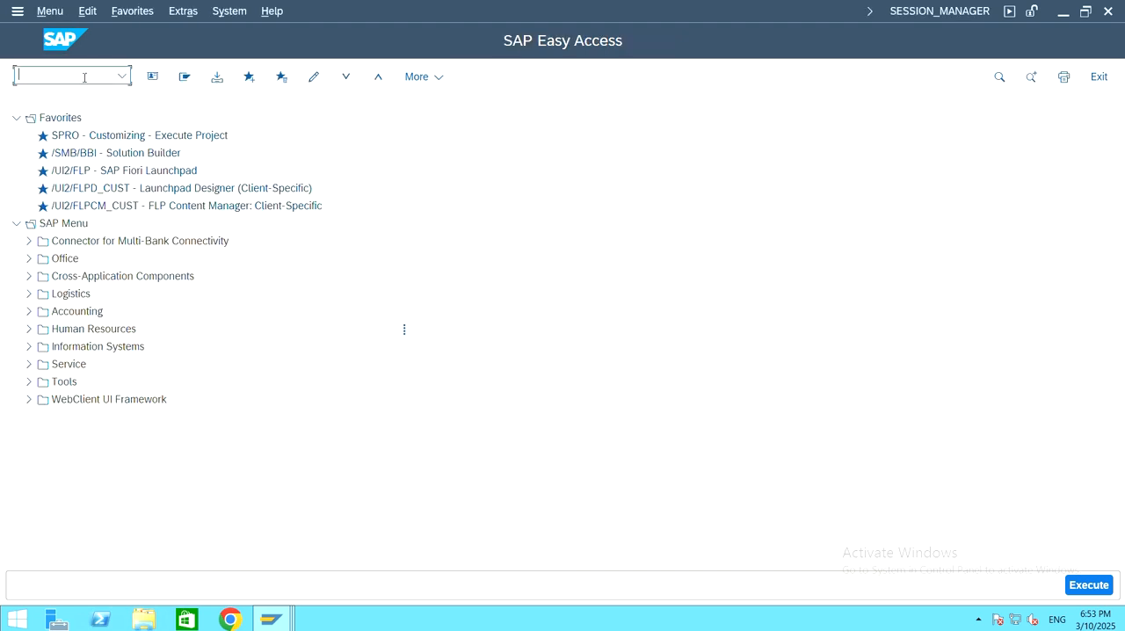
text(fbl3n)
key(Return)
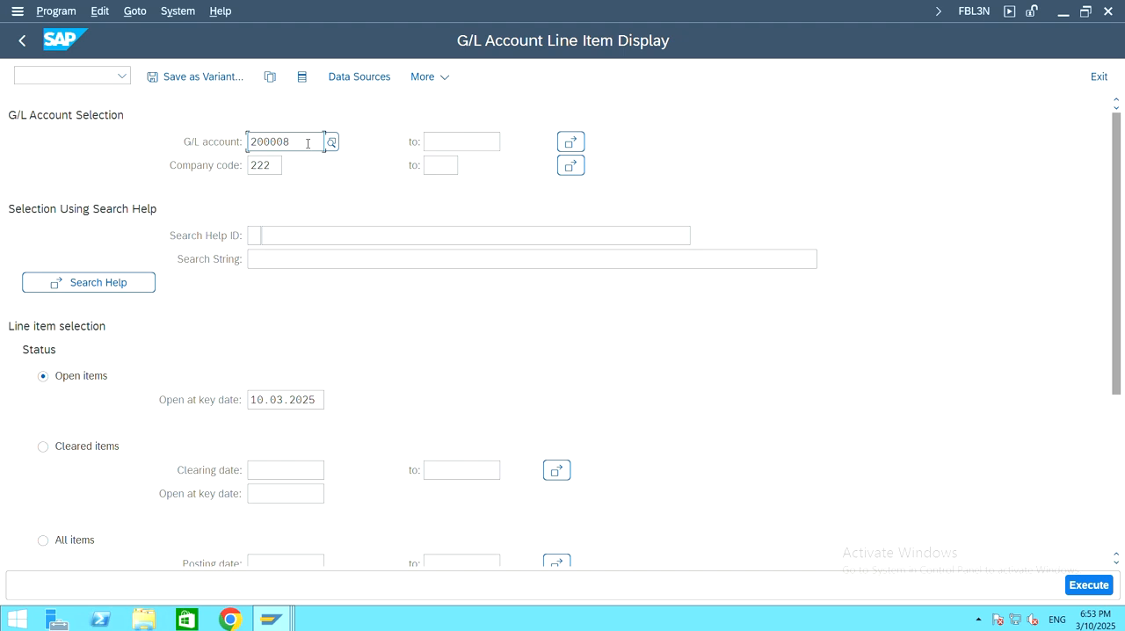
double_click(307, 143)
click(423, 146)
drag(293, 142, 197, 141)
key(BackSpace)
click(333, 141)
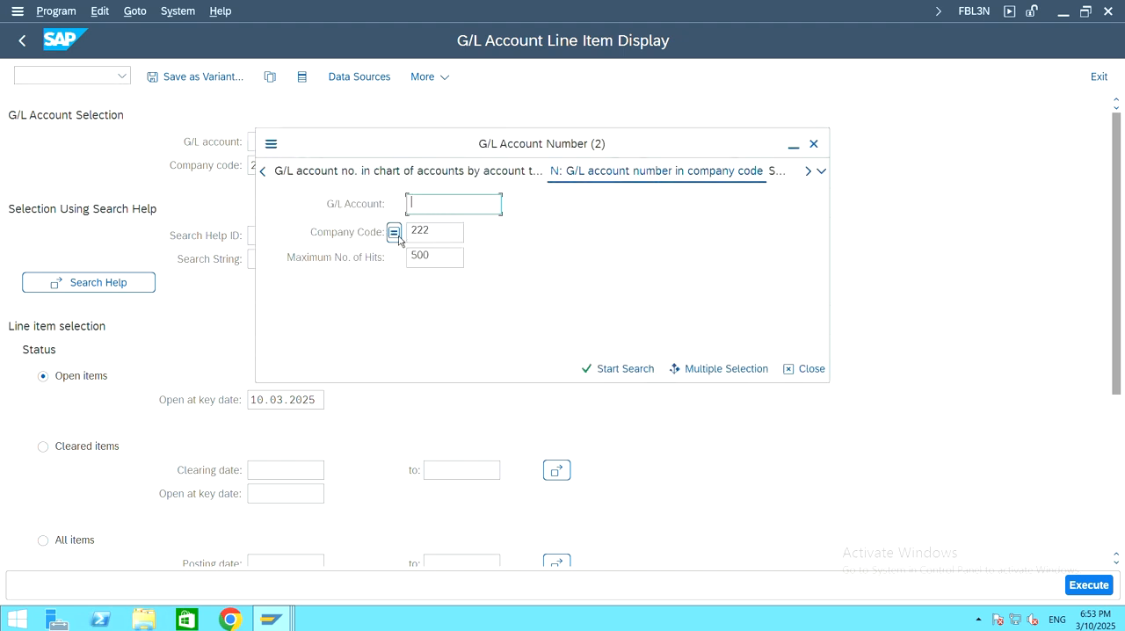
click(587, 369)
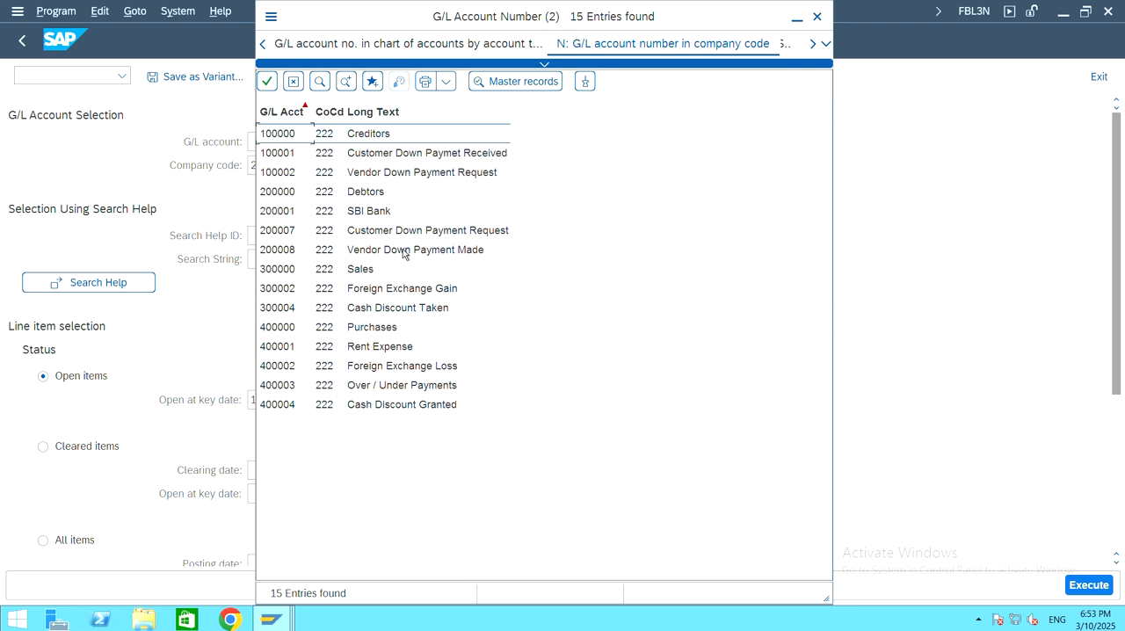
click(403, 254)
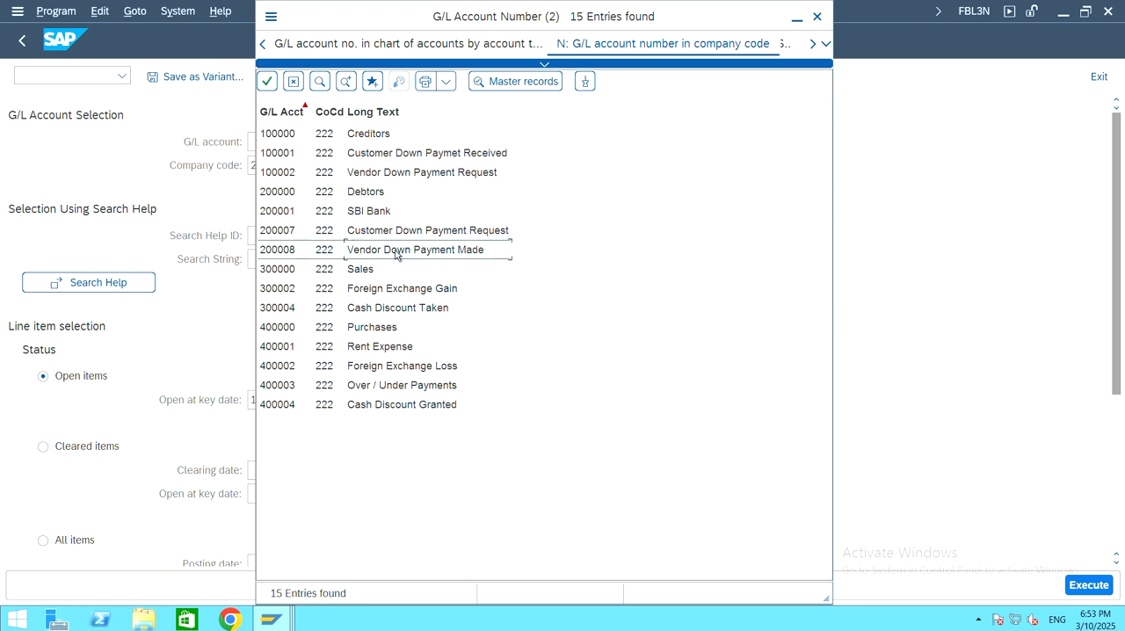
double_click(395, 254)
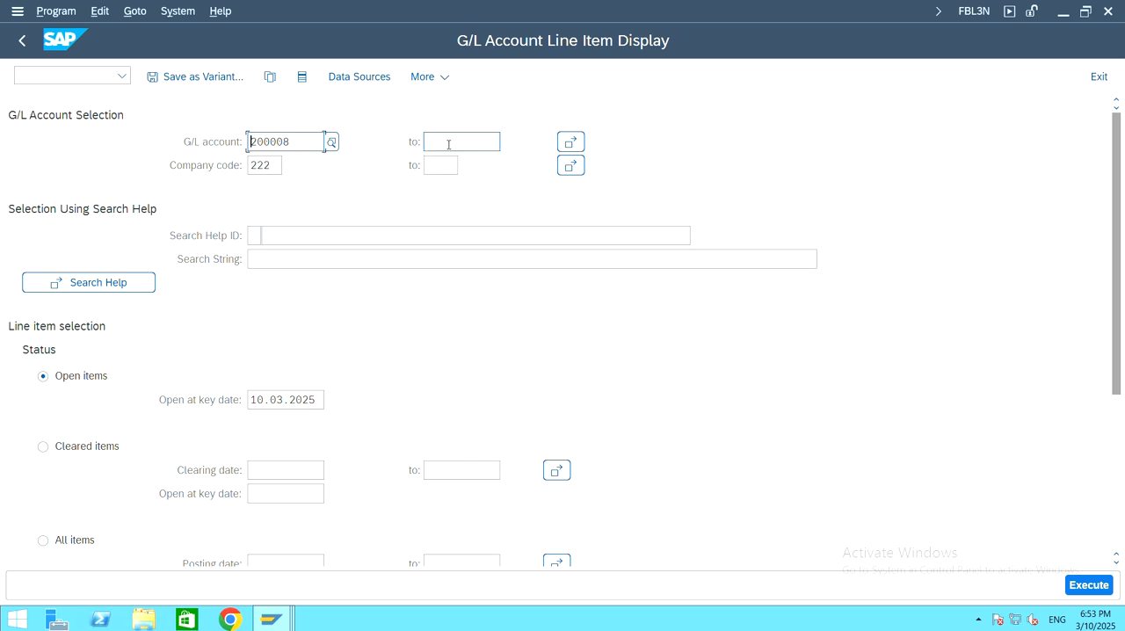
Step: Clear the single G/L account and start a multiple selection with 100002 Vendor Down Payment Request, looked up in company code 222
drag(304, 142, 192, 146)
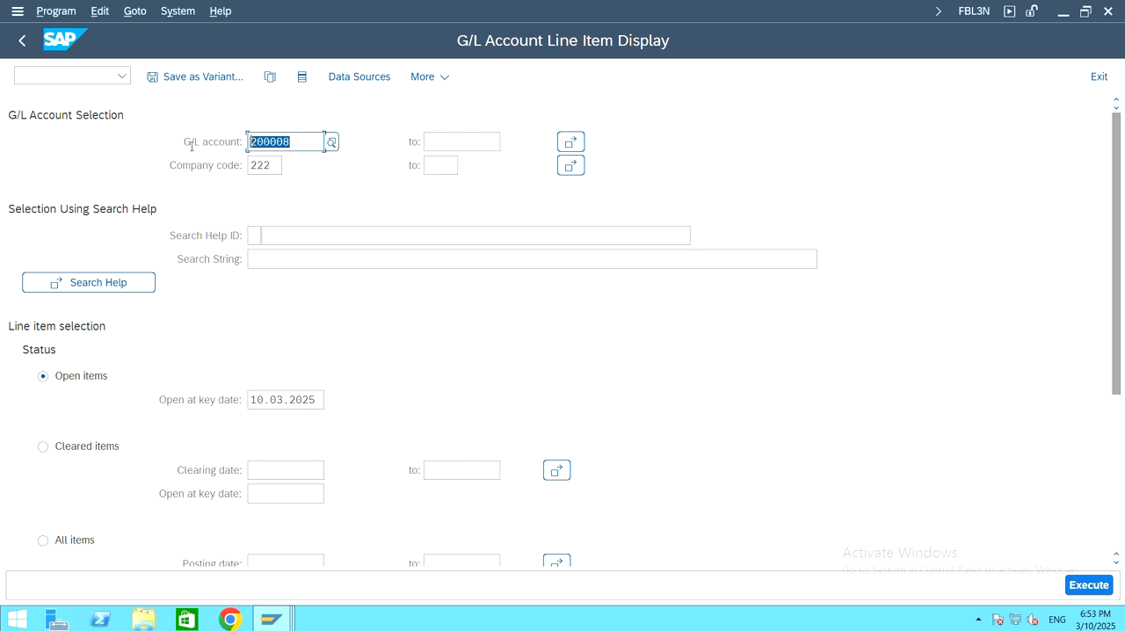
key(Delete)
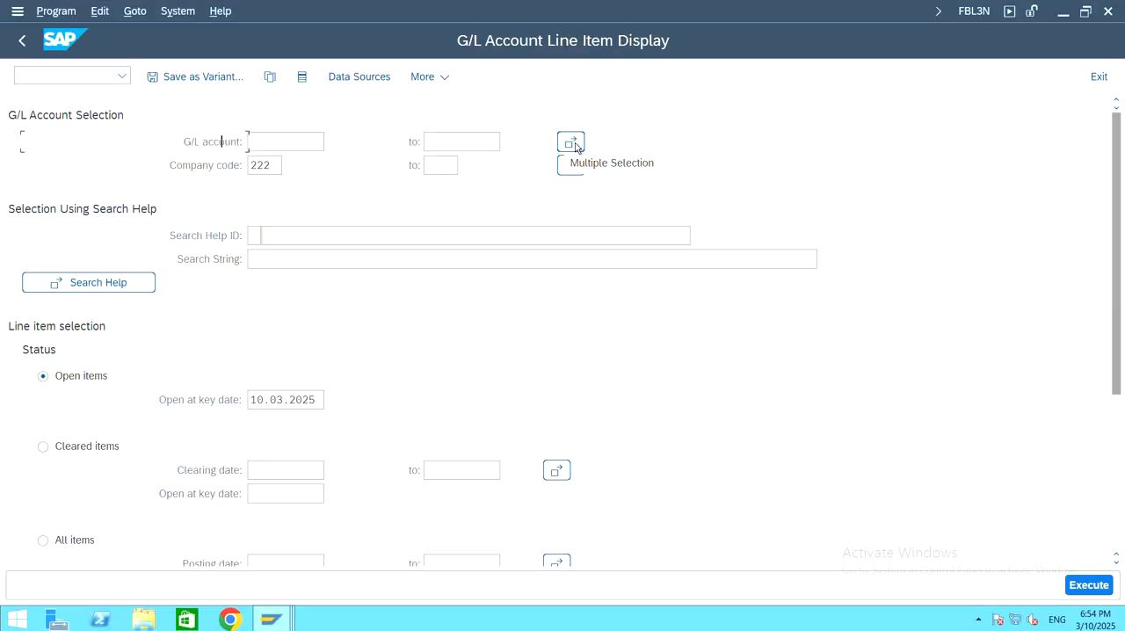
click(571, 143)
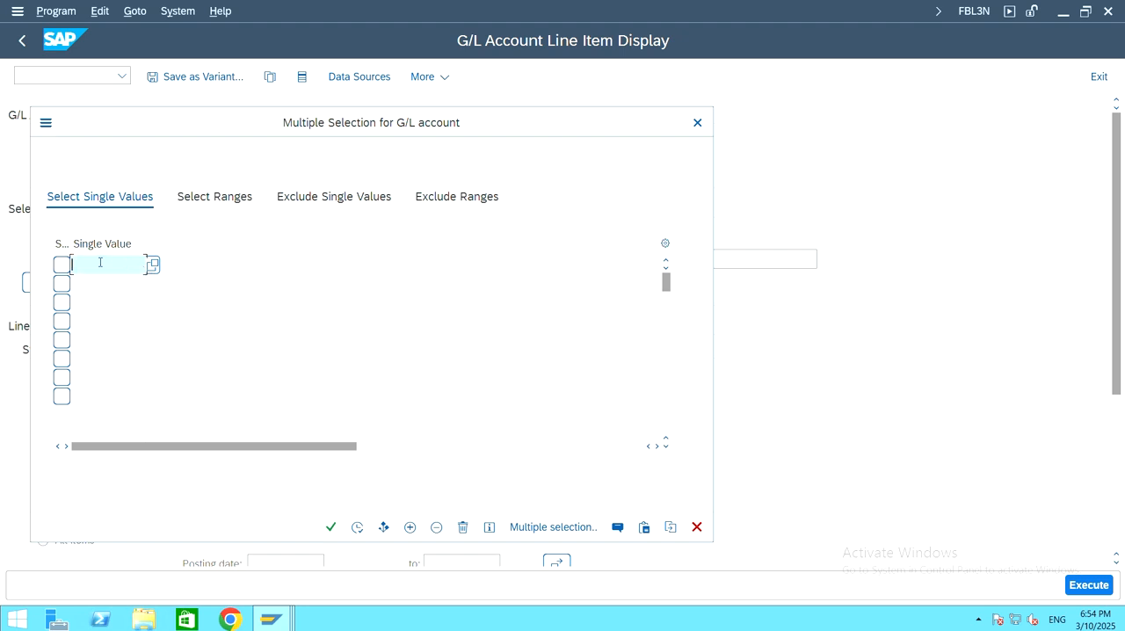
click(154, 265)
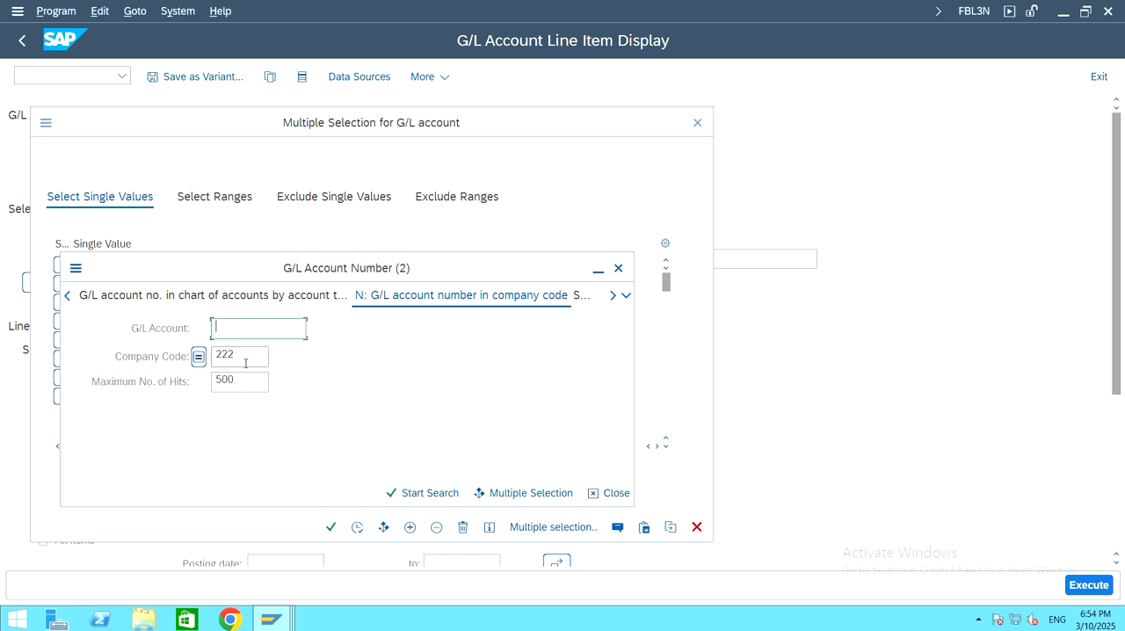
click(419, 494)
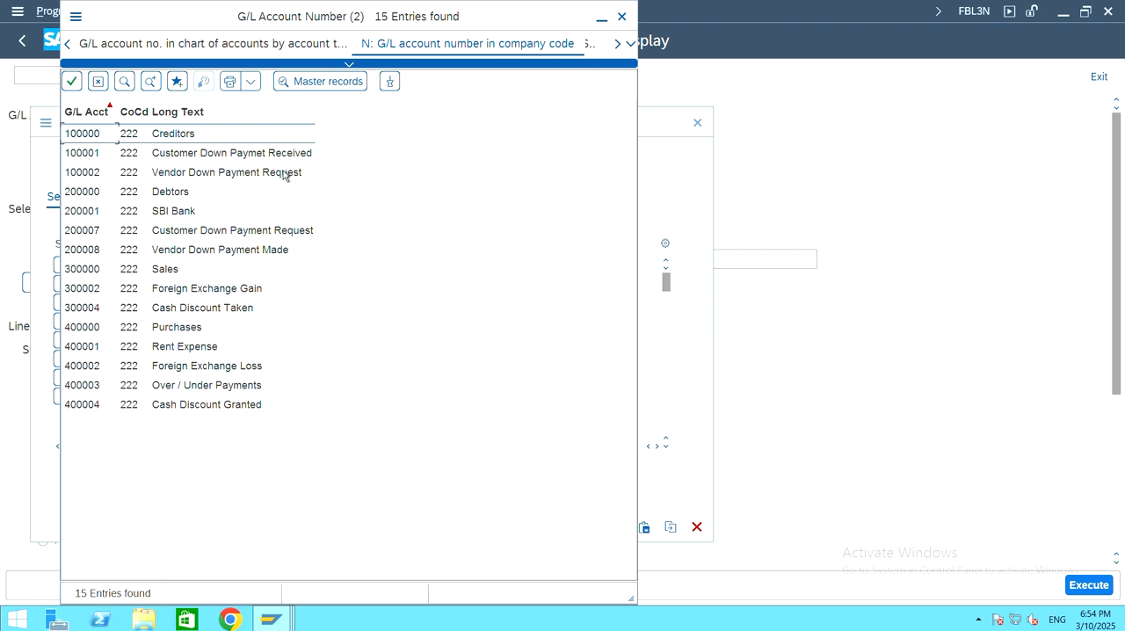
double_click(224, 174)
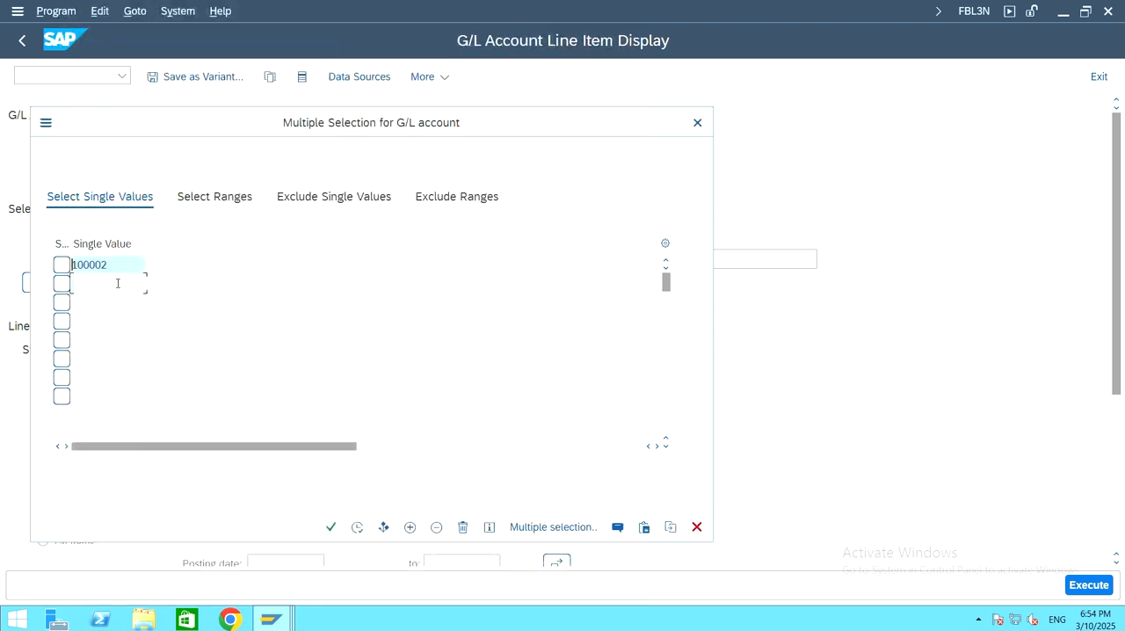
Step: Add G/L account 200008 Vendor Down Payment Made as the second single value of the multiple selection
click(117, 283)
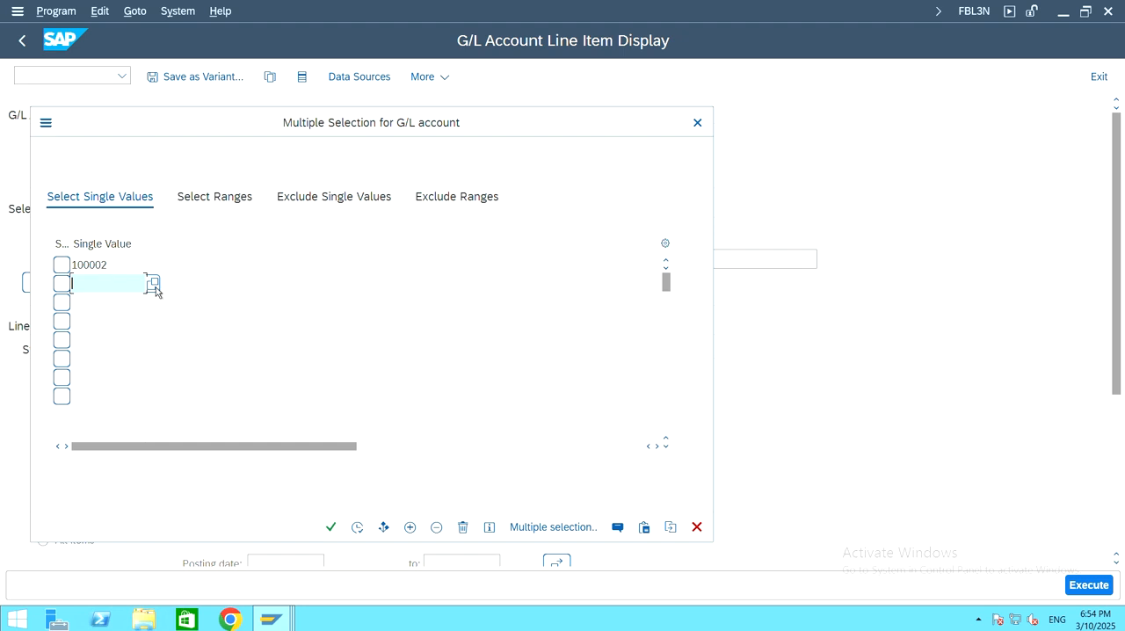
click(154, 283)
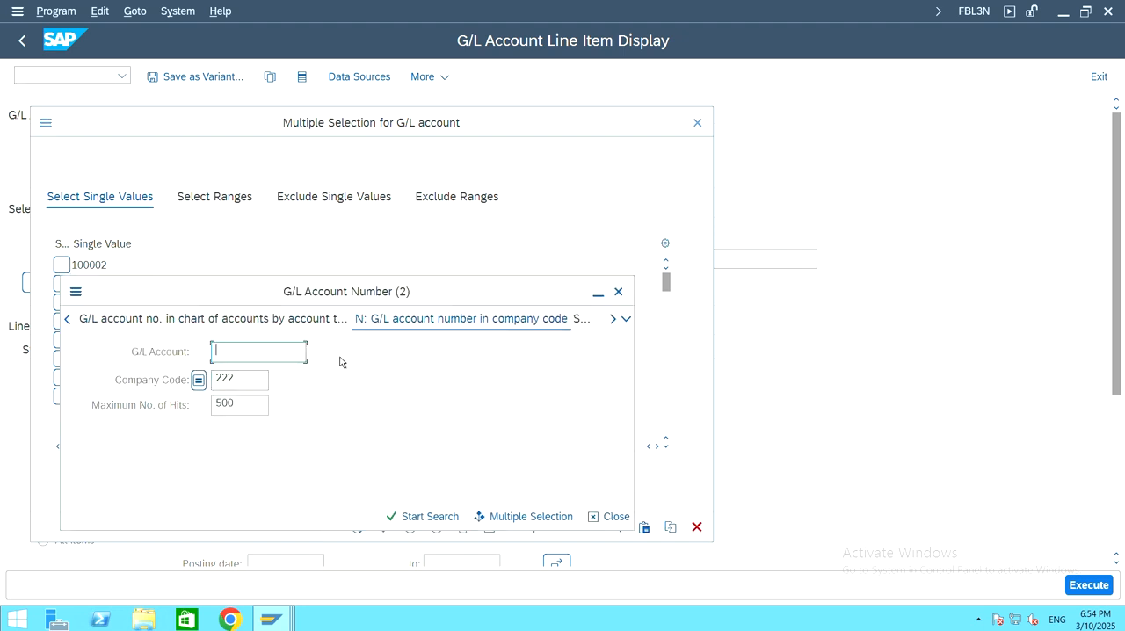
click(423, 520)
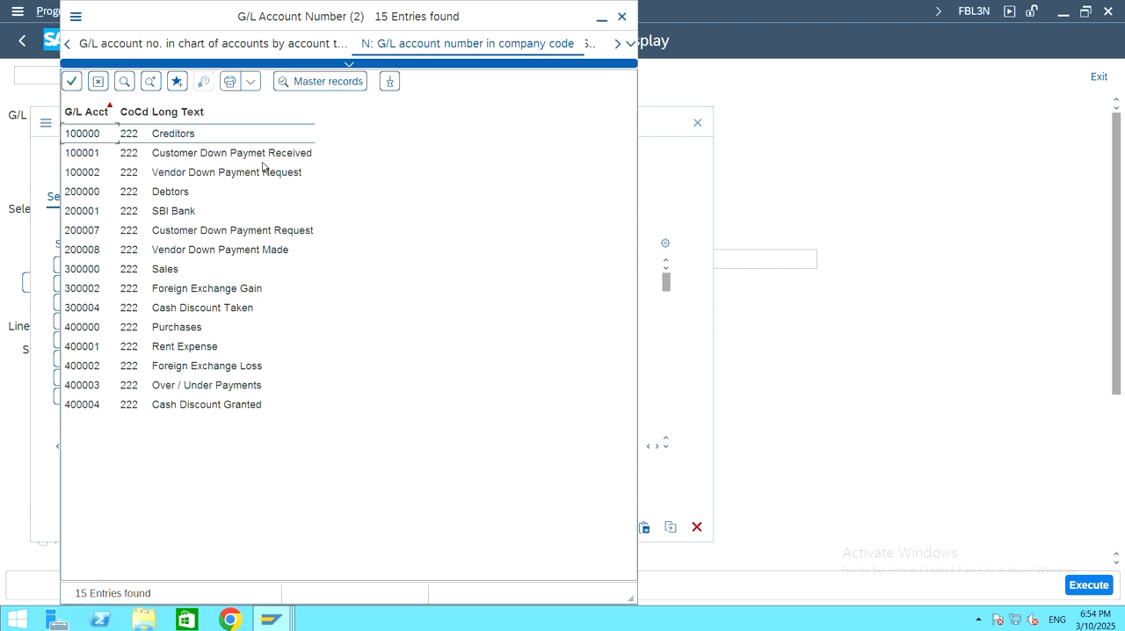
click(157, 252)
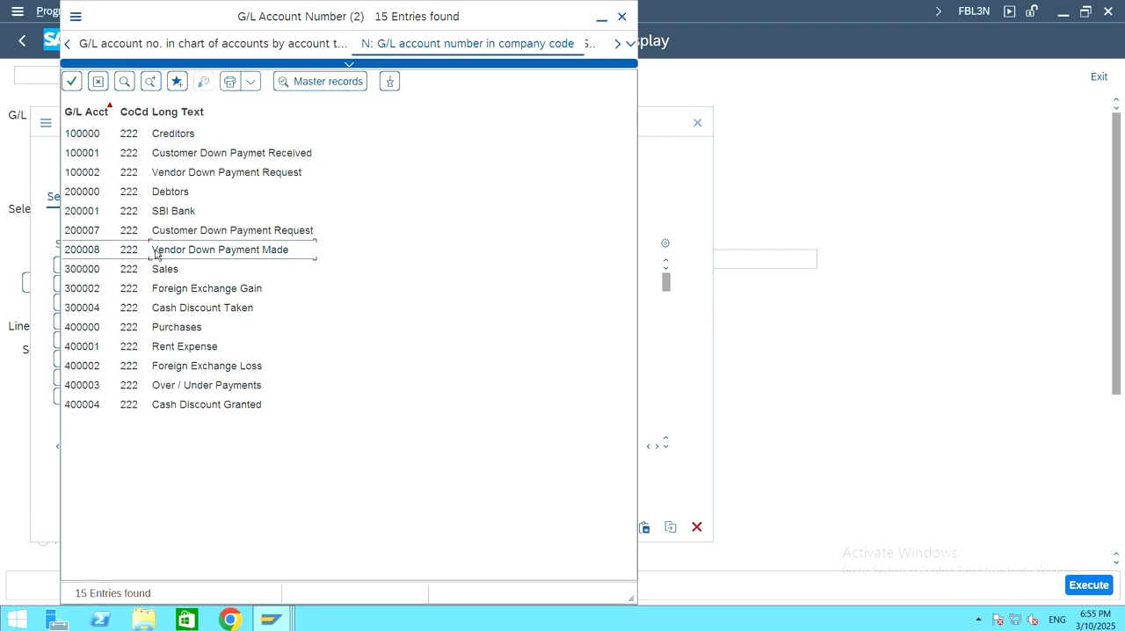
double_click(224, 250)
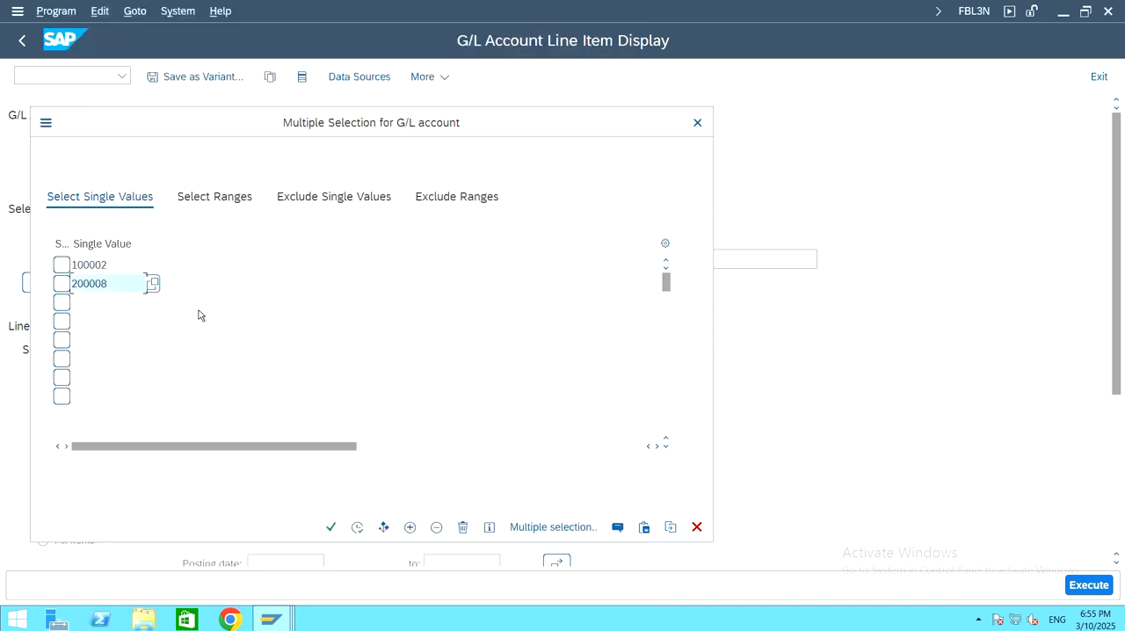
Step: Add G/L account 400000 Purchases as the third single value and apply the multiple selection
click(119, 303)
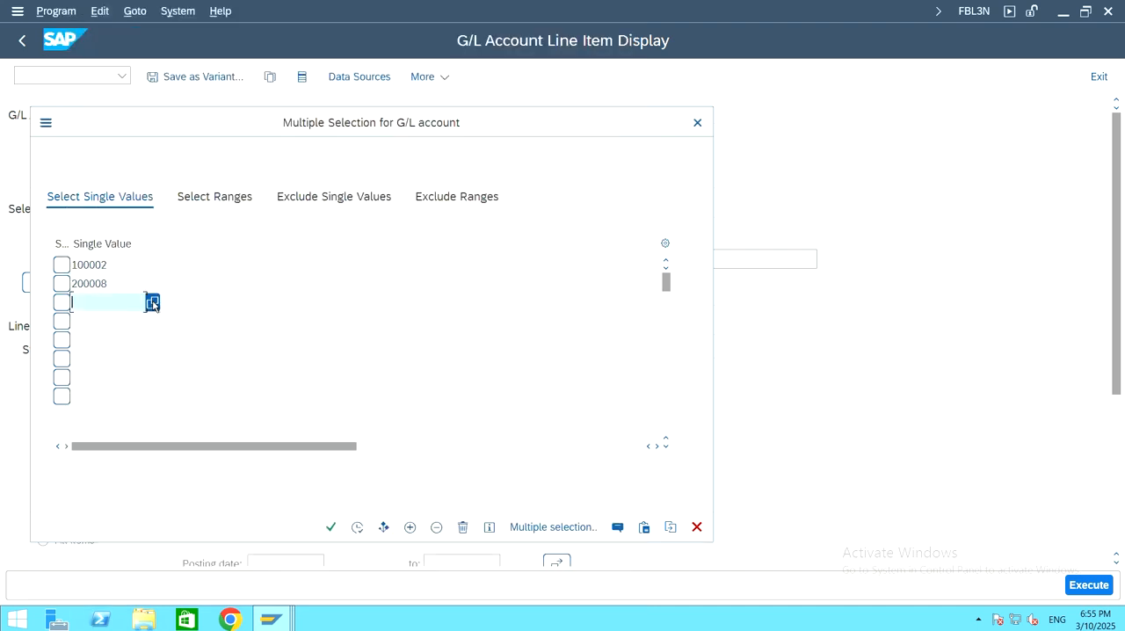
click(152, 303)
drag(372, 318, 367, 236)
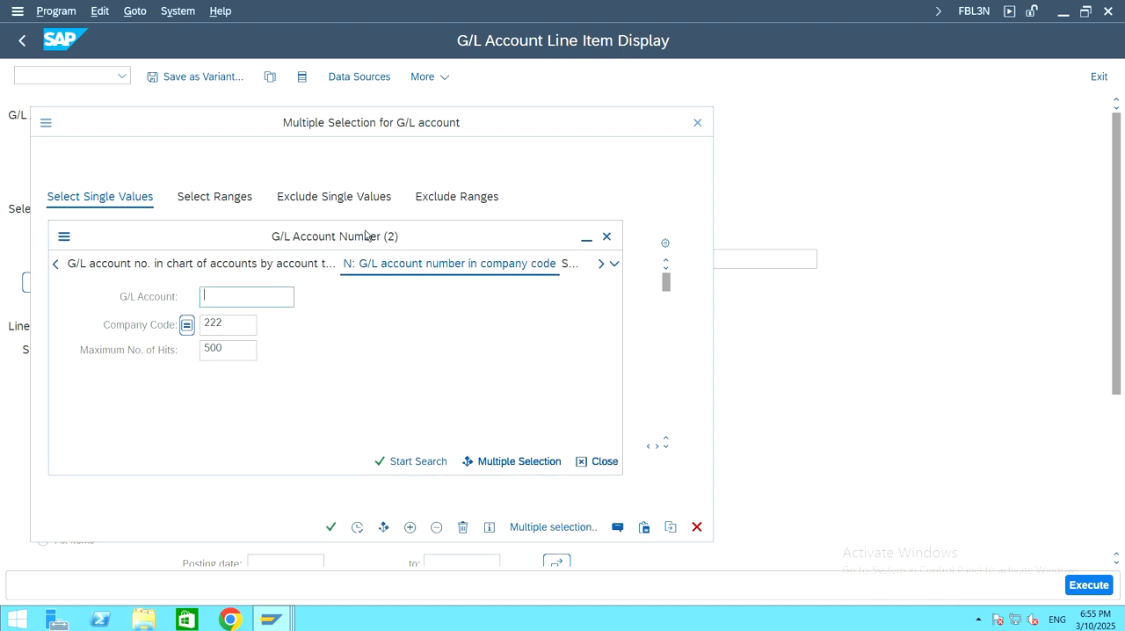
click(417, 462)
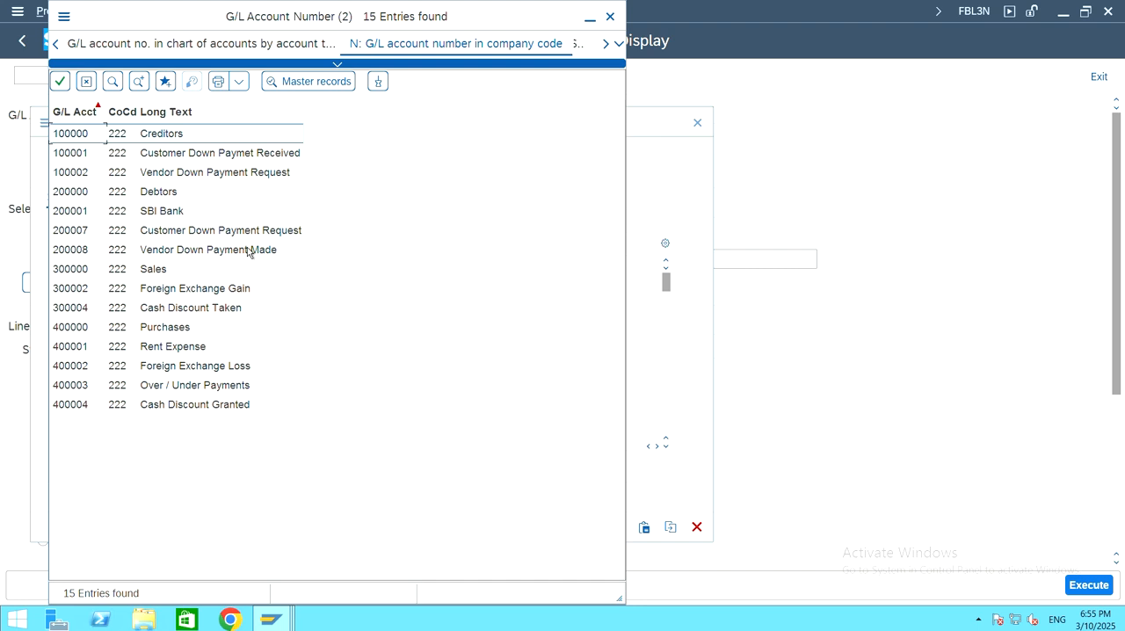
click(160, 333)
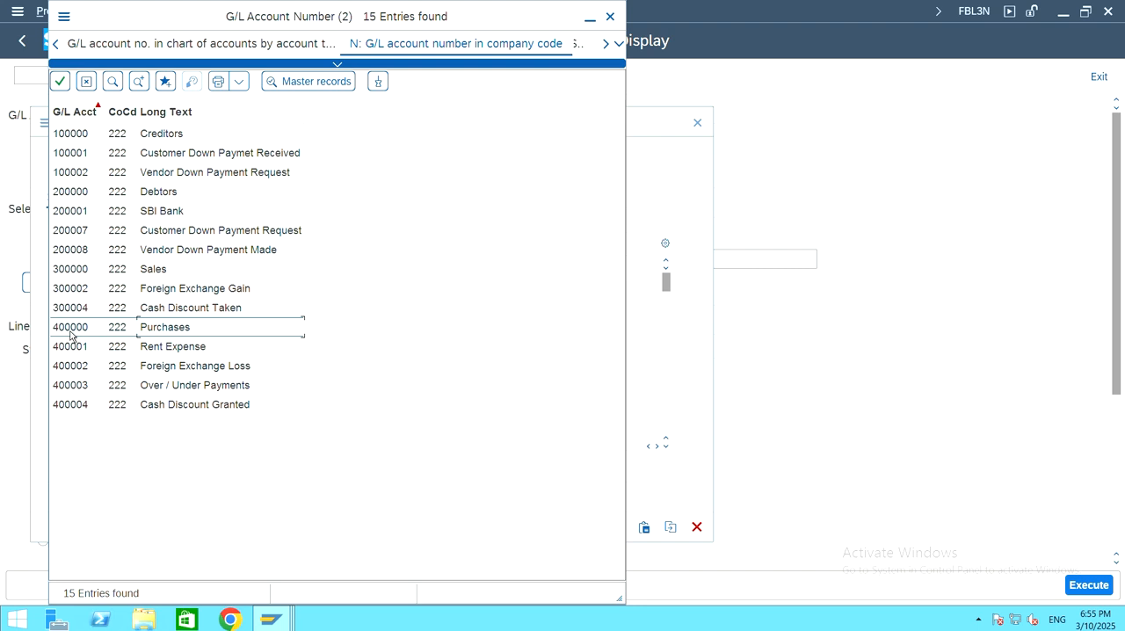
double_click(183, 332)
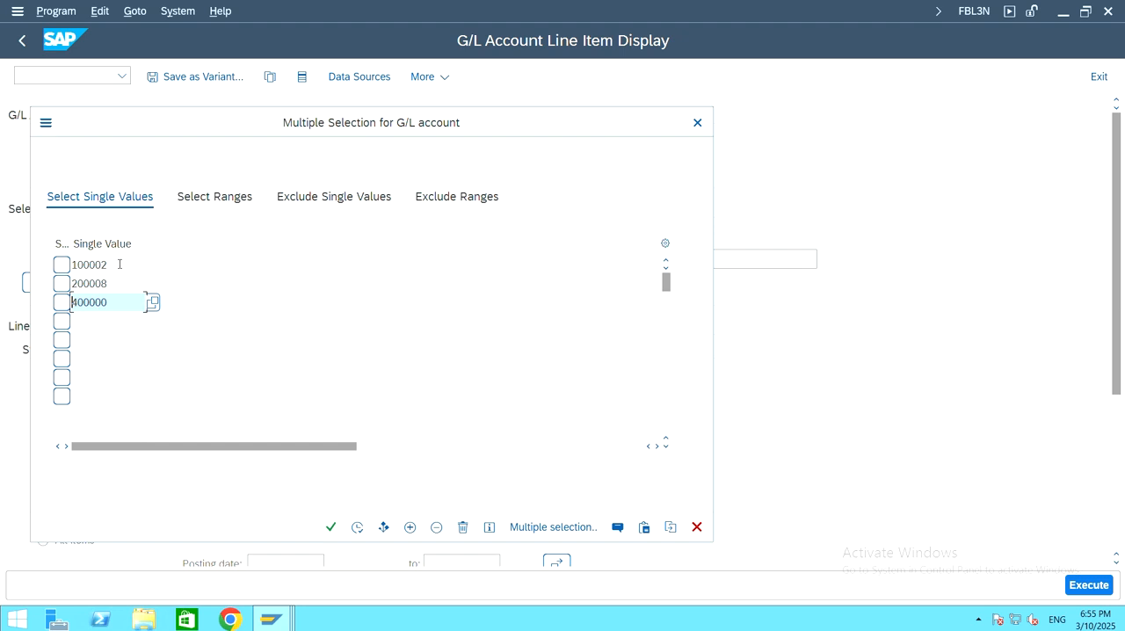
click(120, 264)
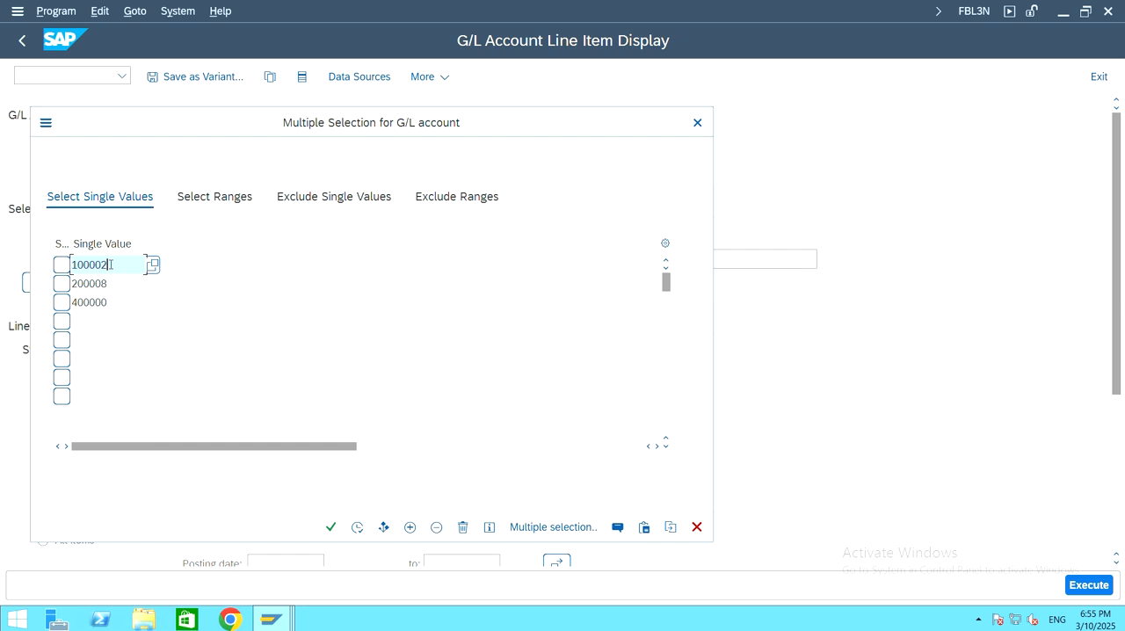
click(110, 283)
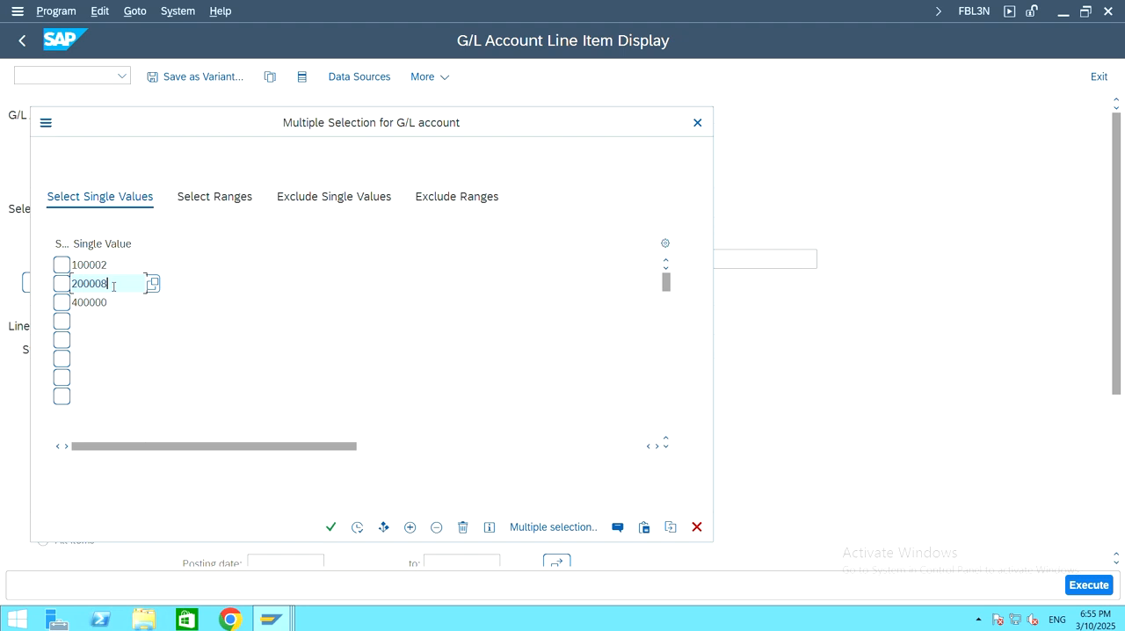
click(88, 302)
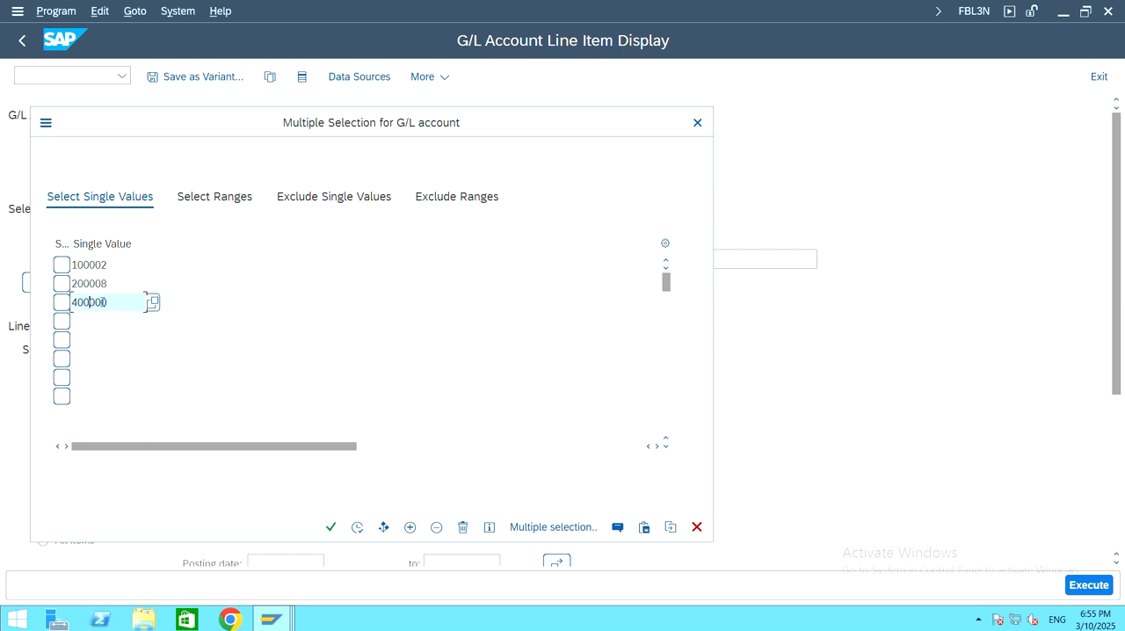
click(110, 302)
click(358, 527)
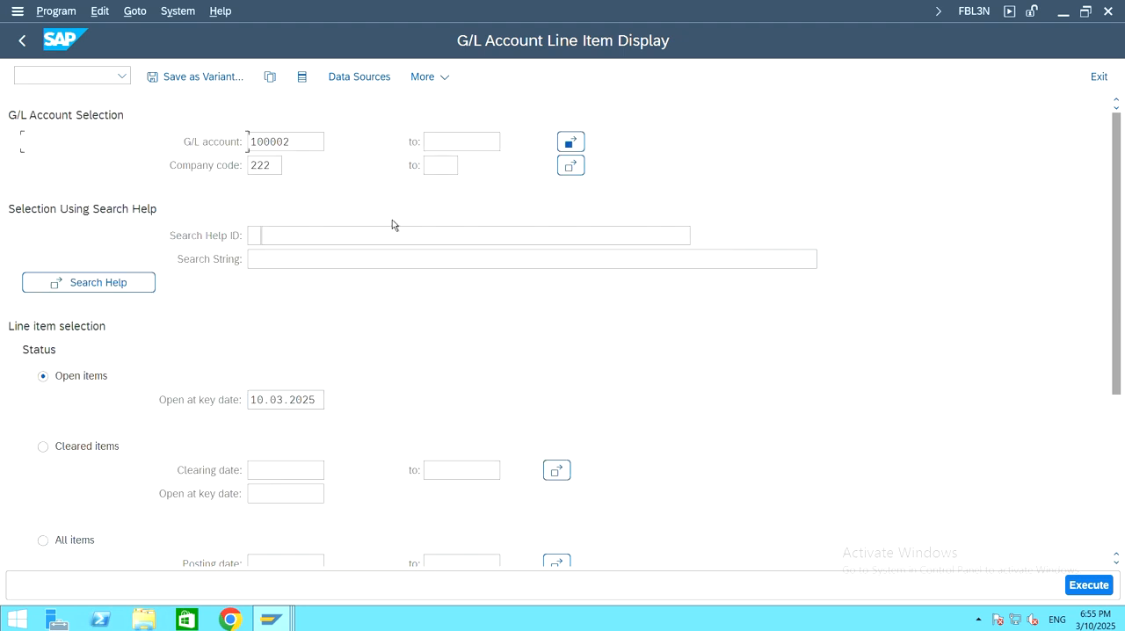
Step: Set the line item status to All items and run the G/L account line item display
scroll(108, 376, down, 3)
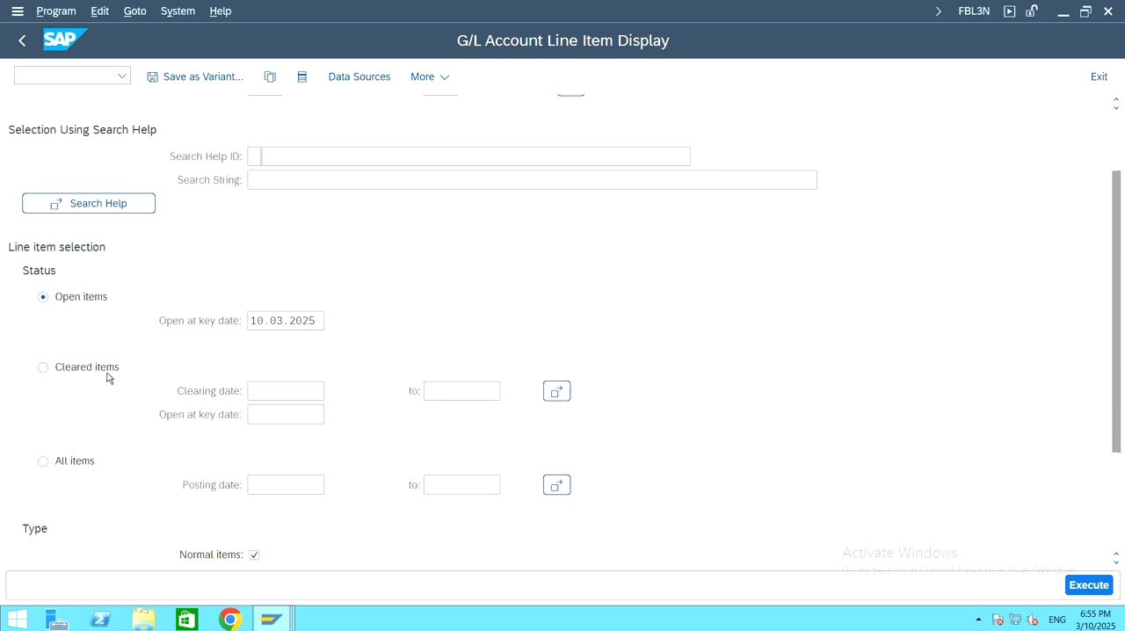
click(42, 434)
scroll(540, 358, down, 3)
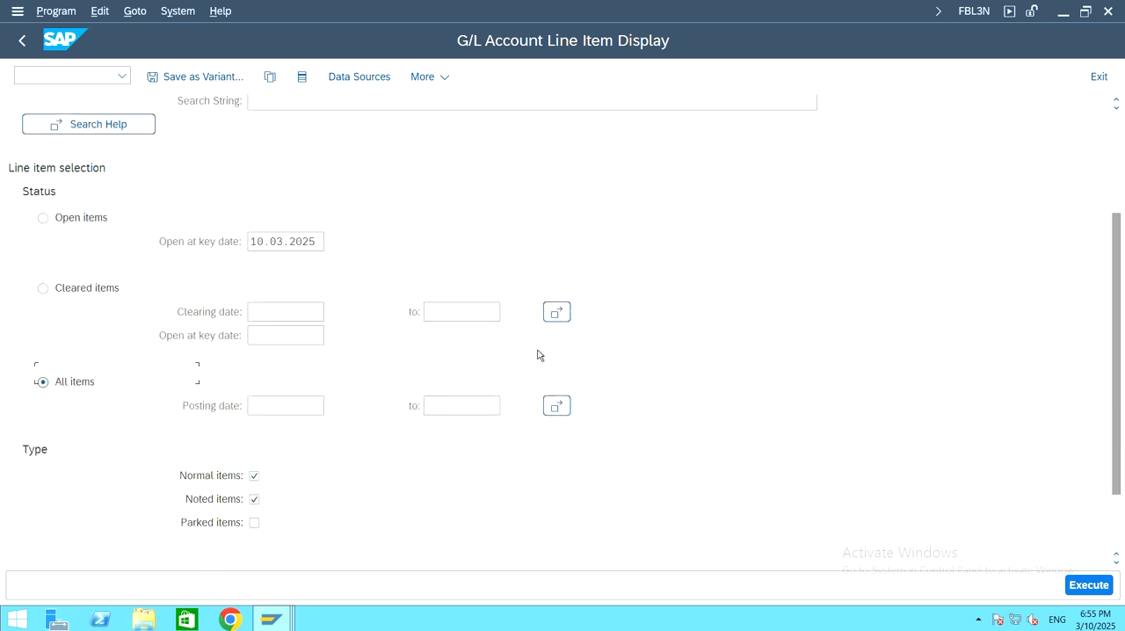
click(1088, 584)
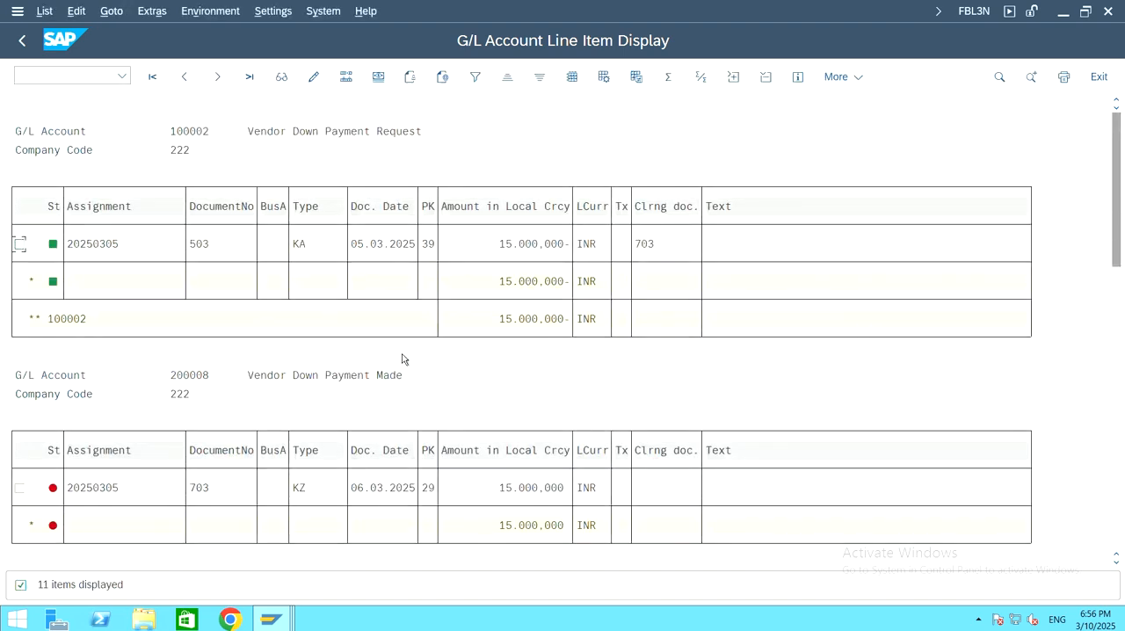
Step: Examine the line items of G/L accounts 100002 Vendor Down Payment Request and 200008 Vendor Down Payment Made
click(310, 132)
key(ctrl)
key(ctrl)
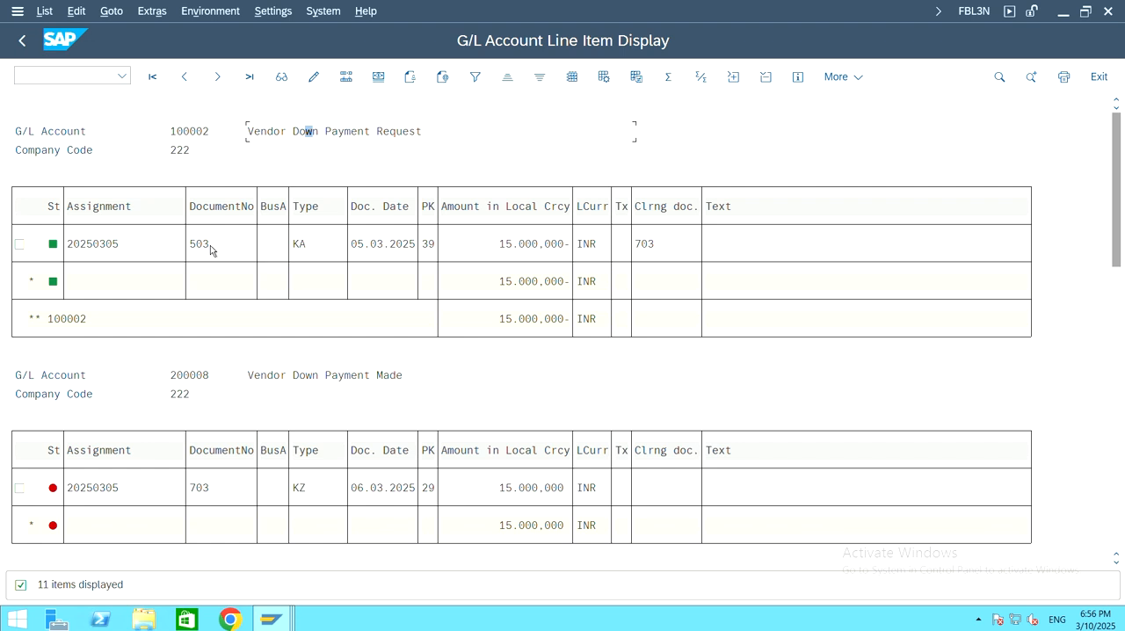
click(210, 245)
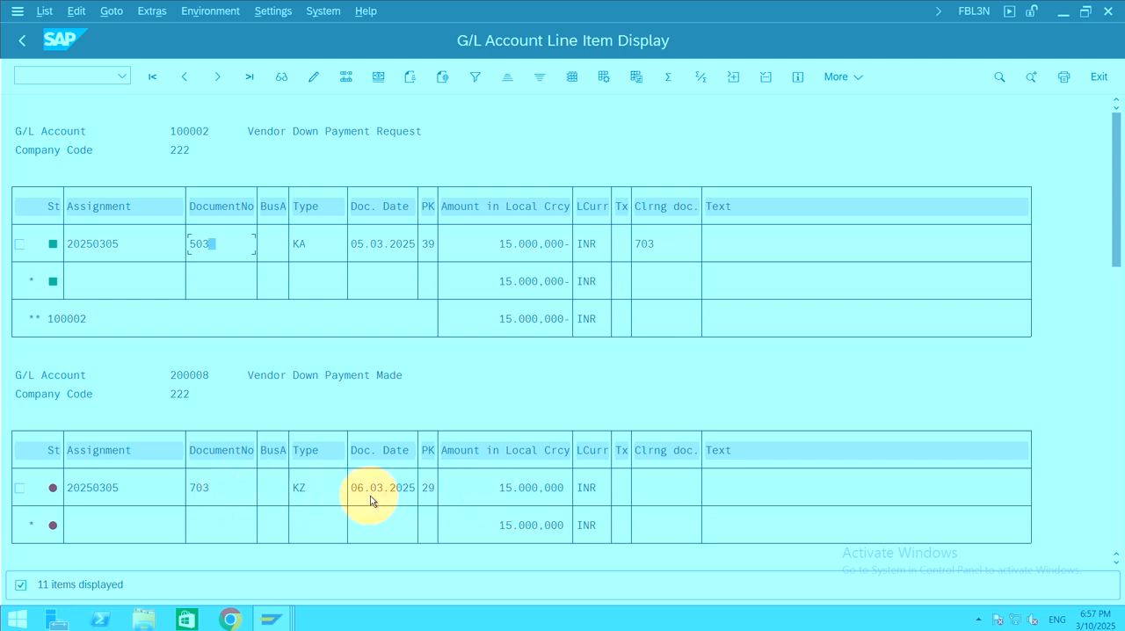
click(848, 378)
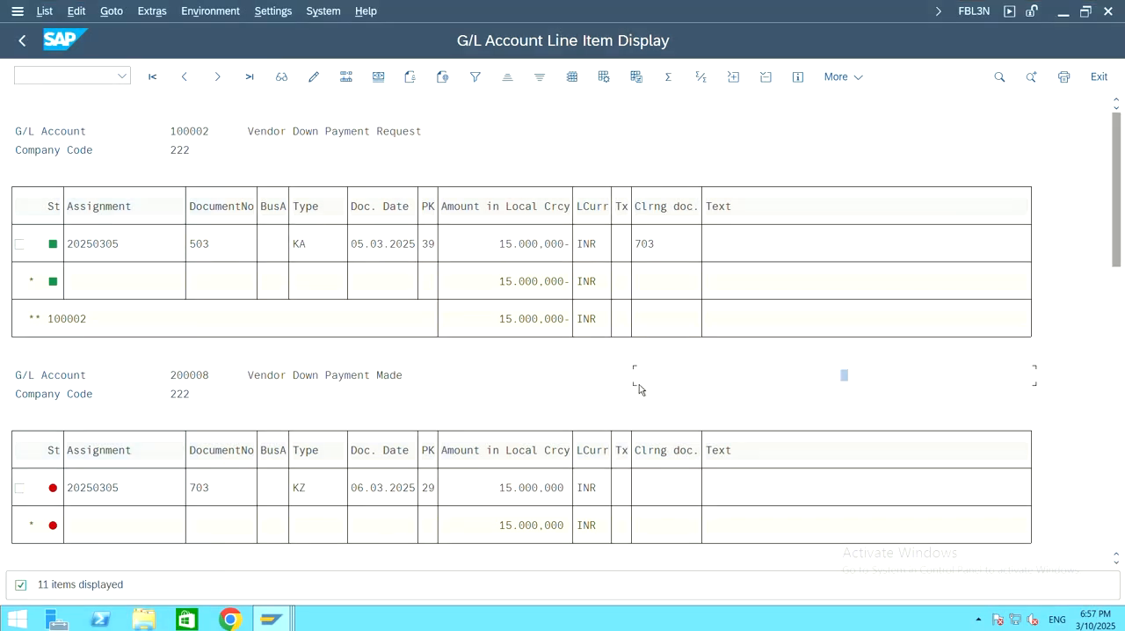
scroll(406, 391, down, 3)
scroll(400, 391, down, 5)
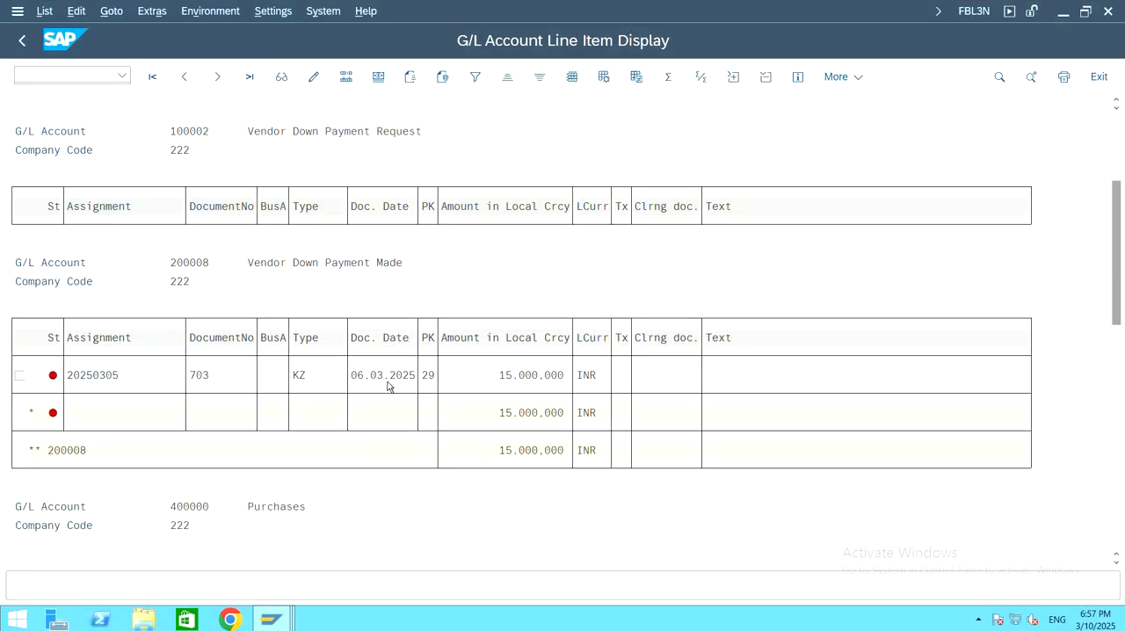
Step: Review the line items and totals of G/L account 400000 Purchases, including the invoice dated 07.03.2025
scroll(387, 387, down, 4)
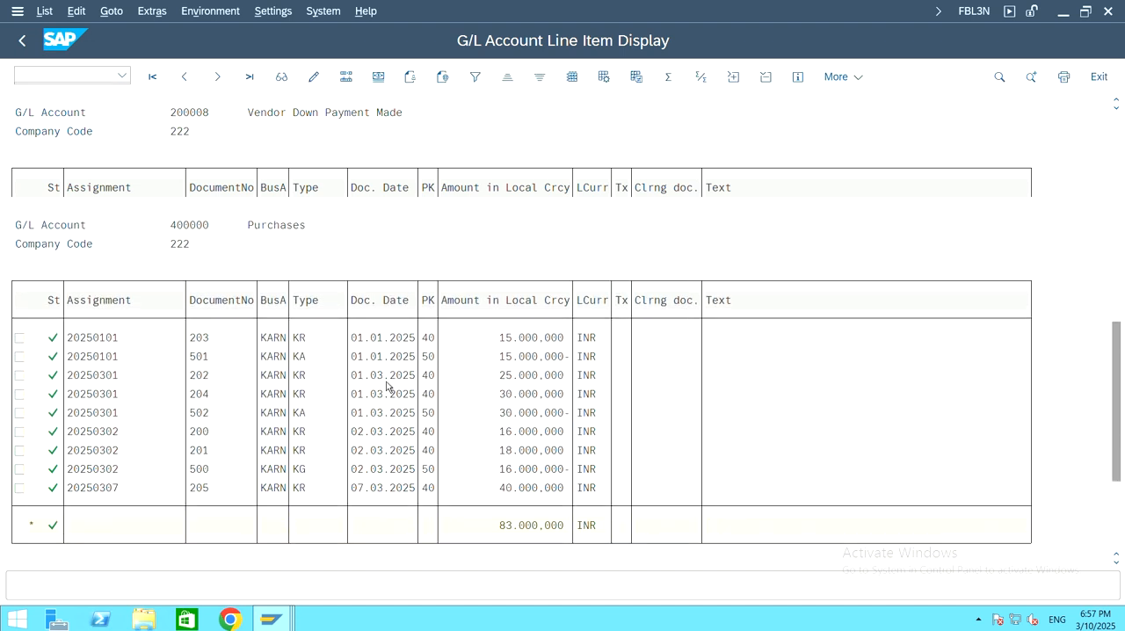
scroll(386, 387, down, 2)
scroll(384, 385, up, 3)
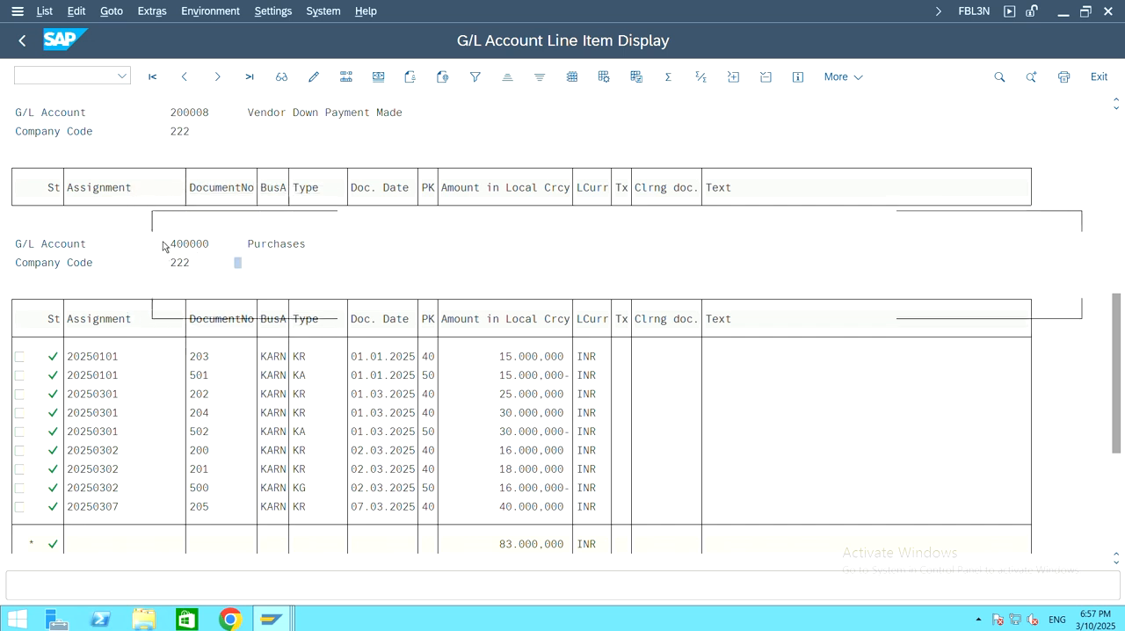
click(192, 243)
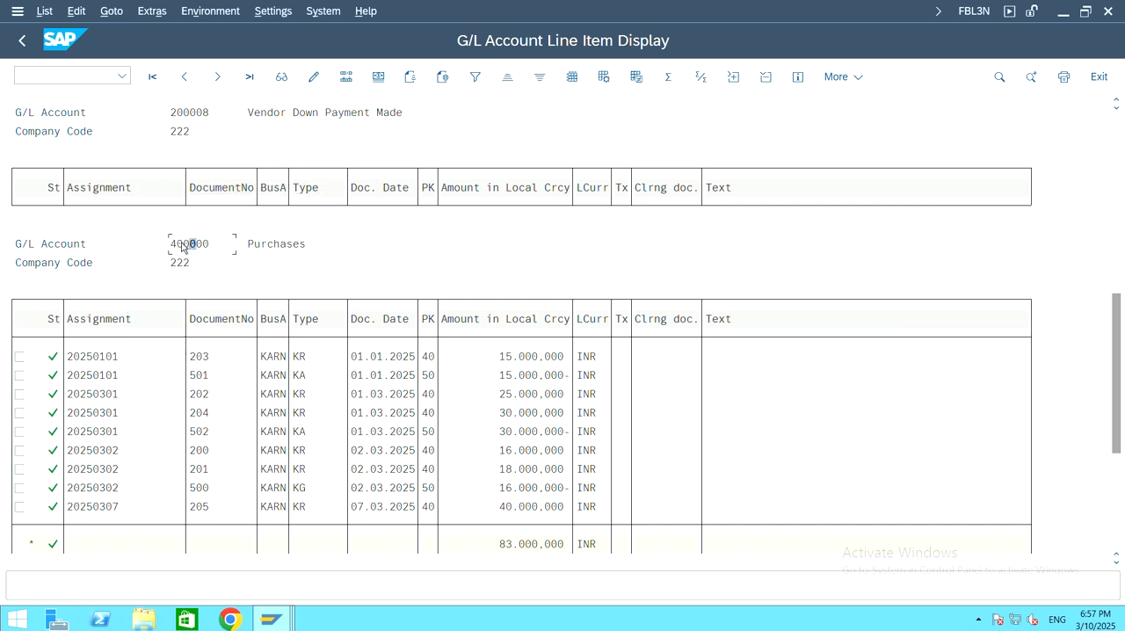
click(191, 245)
click(258, 244)
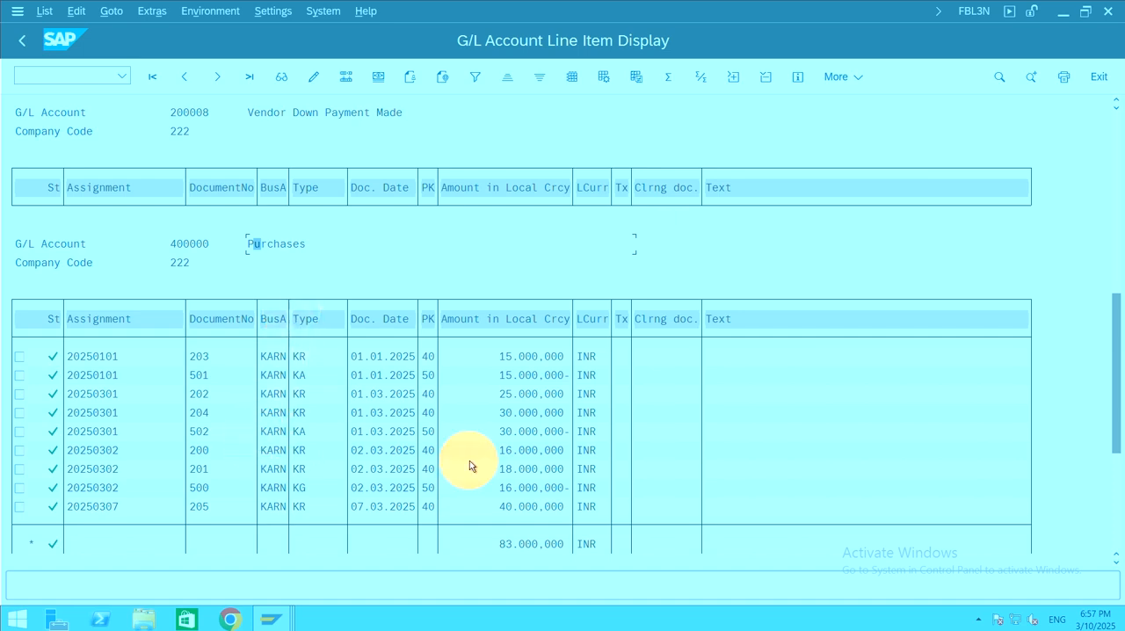
scroll(437, 410, down, 1)
scroll(435, 411, down, 3)
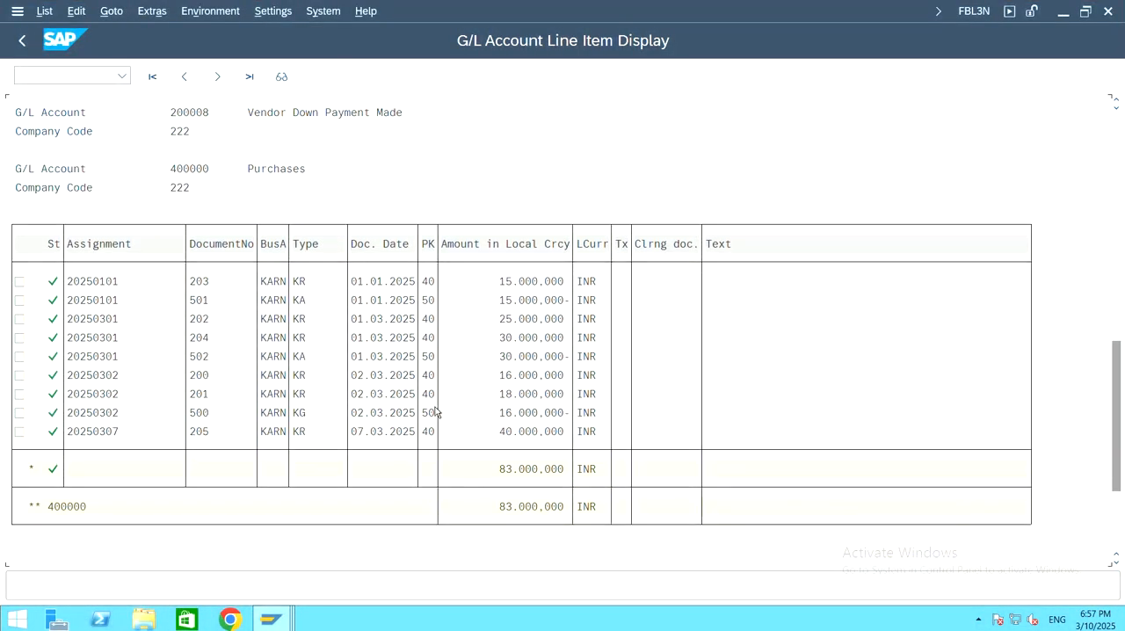
scroll(435, 411, down, 1)
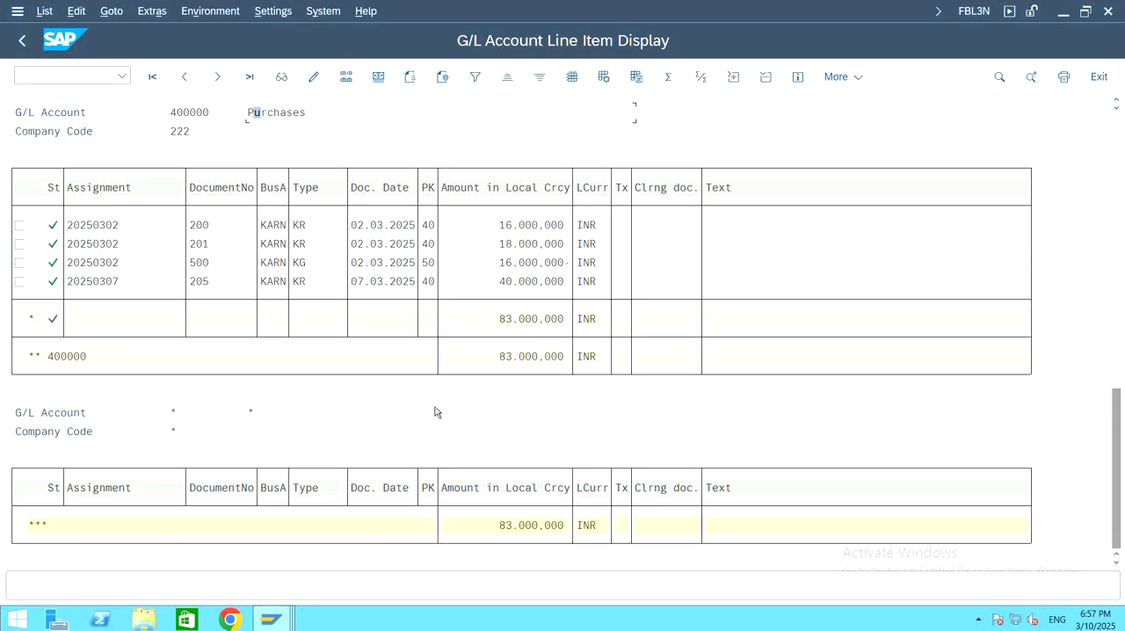
scroll(435, 411, up, 5)
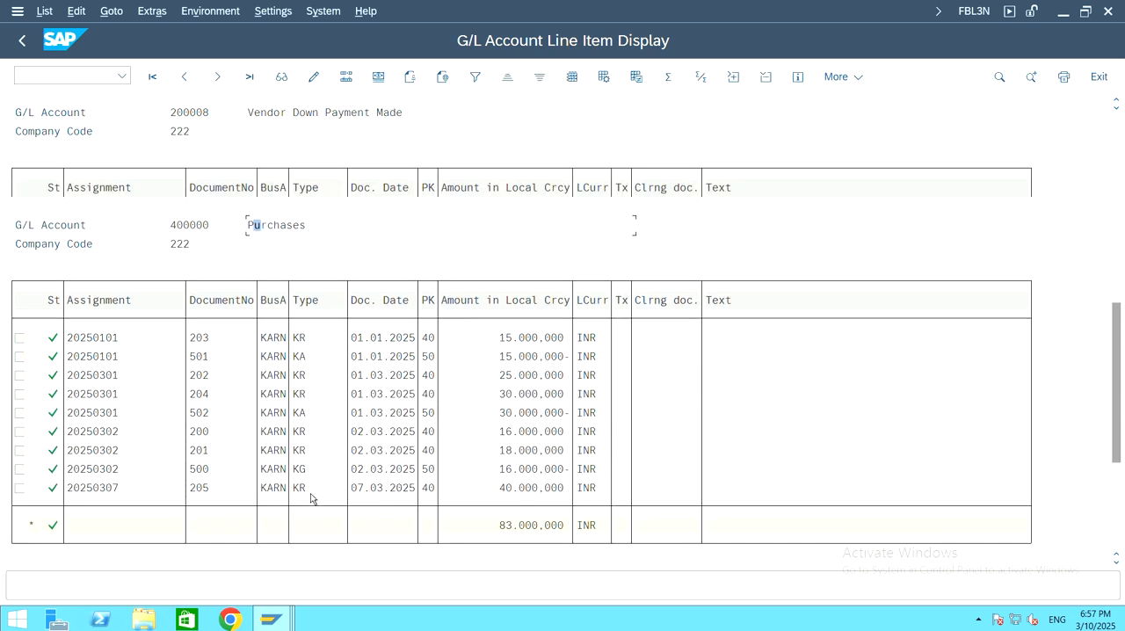
scroll(296, 383, up, 1)
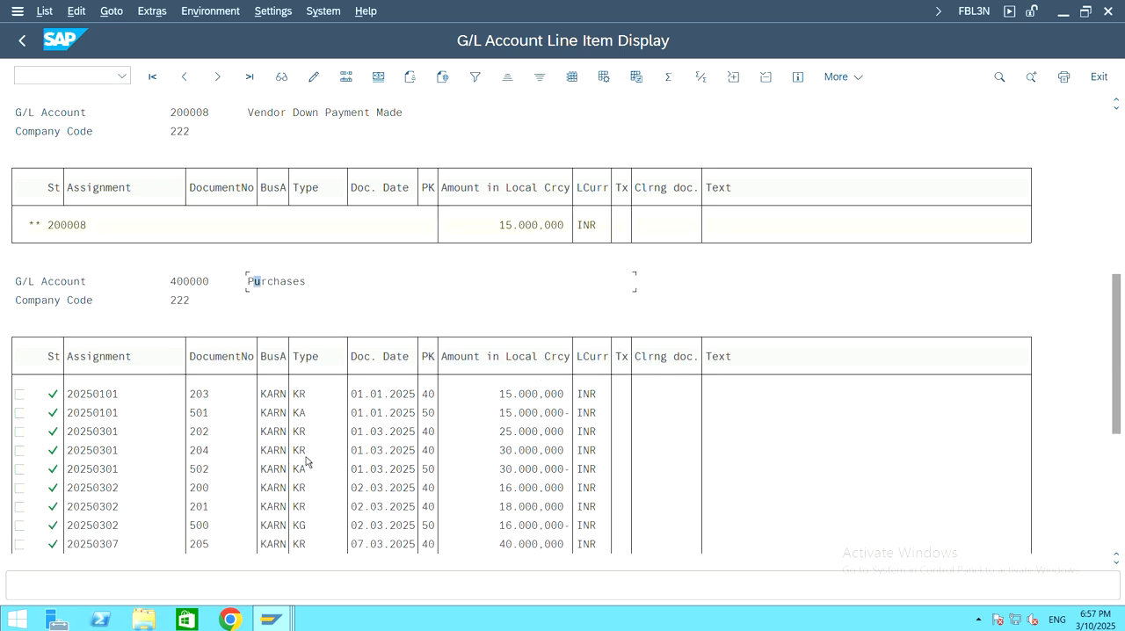
scroll(284, 293, up, 2)
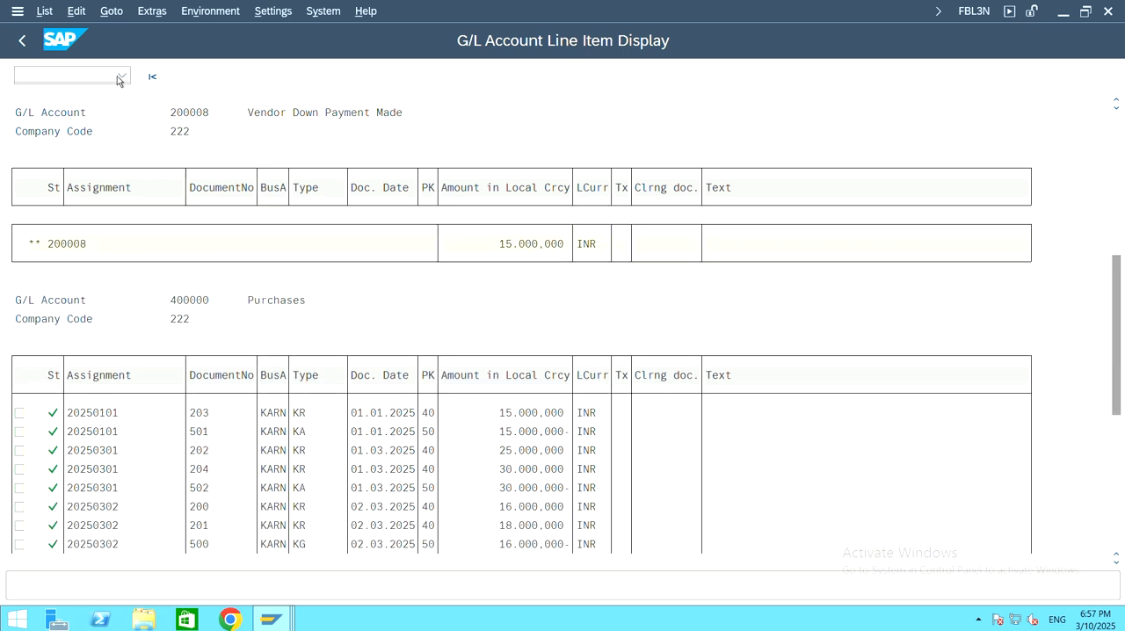
Step: Leave the G/L line item list and start transaction FBL1N for vendor line items
click(15, 44)
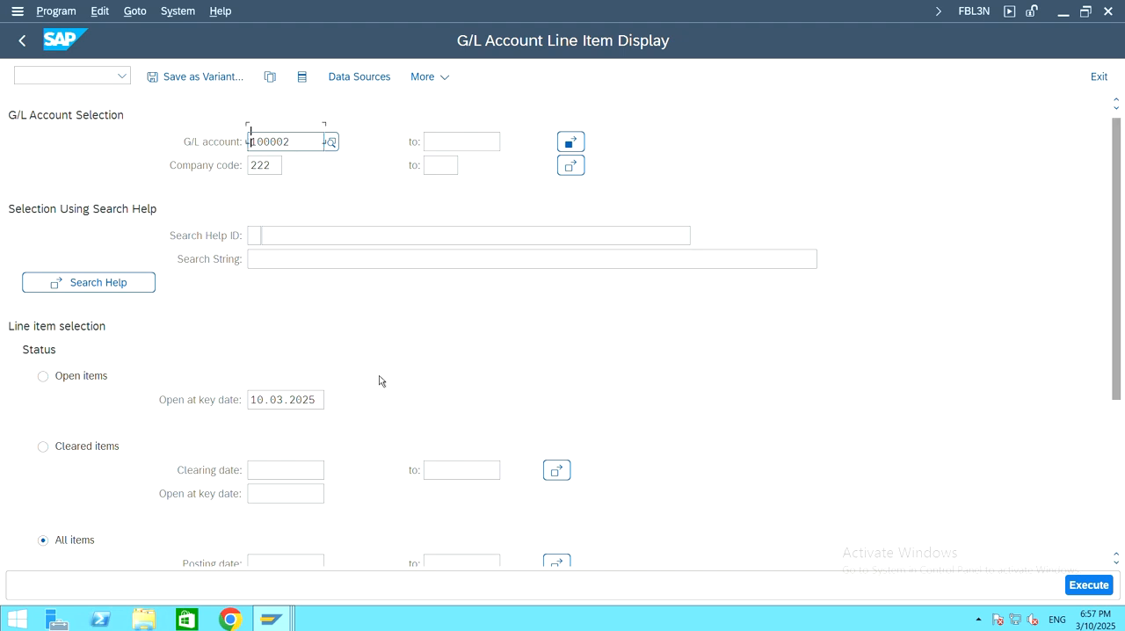
scroll(381, 378, down, 3)
scroll(377, 377, down, 3)
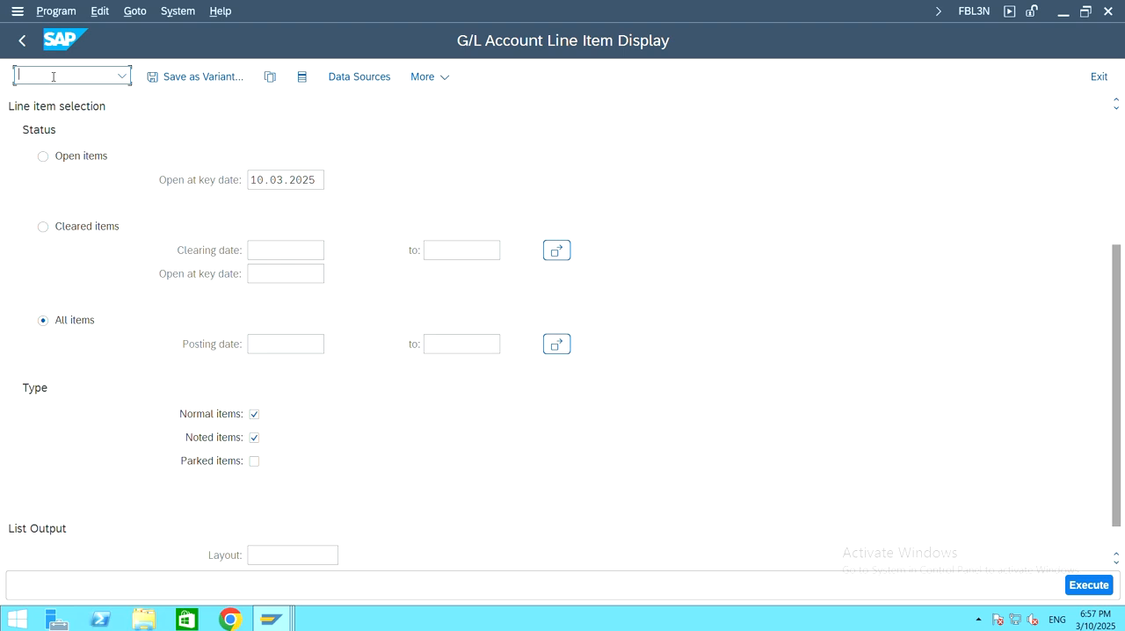
text(/nfbl1n)
key(Return)
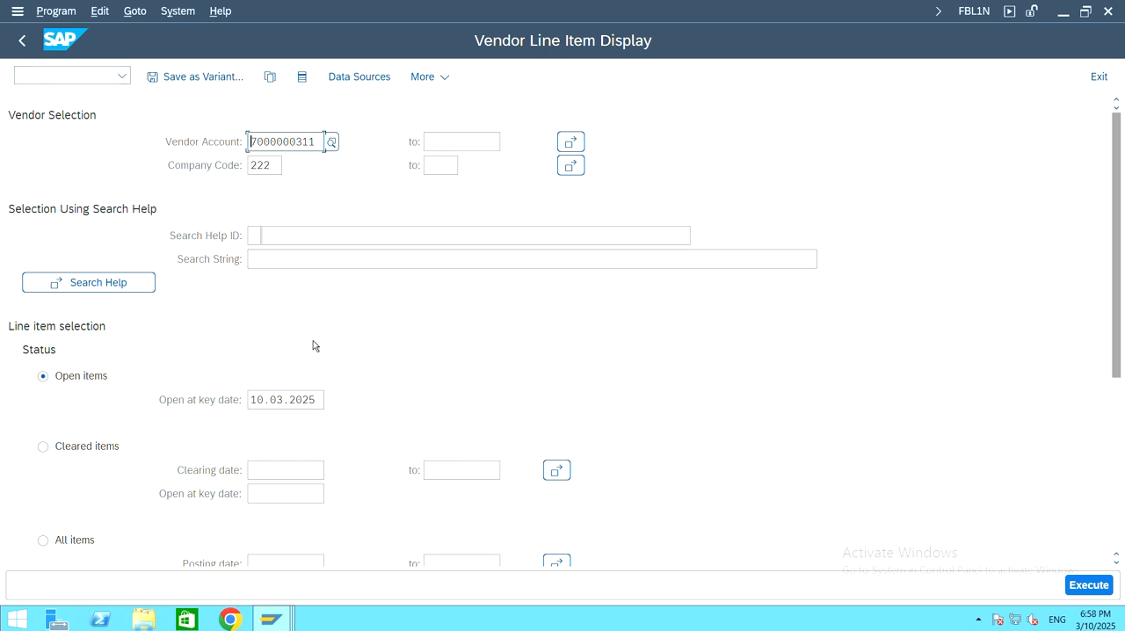
Step: Display all line items of 222 Vendor in company code 222 and check the amount and due status of the invoice dated 07.03.2025
scroll(315, 345, down, 2)
click(42, 487)
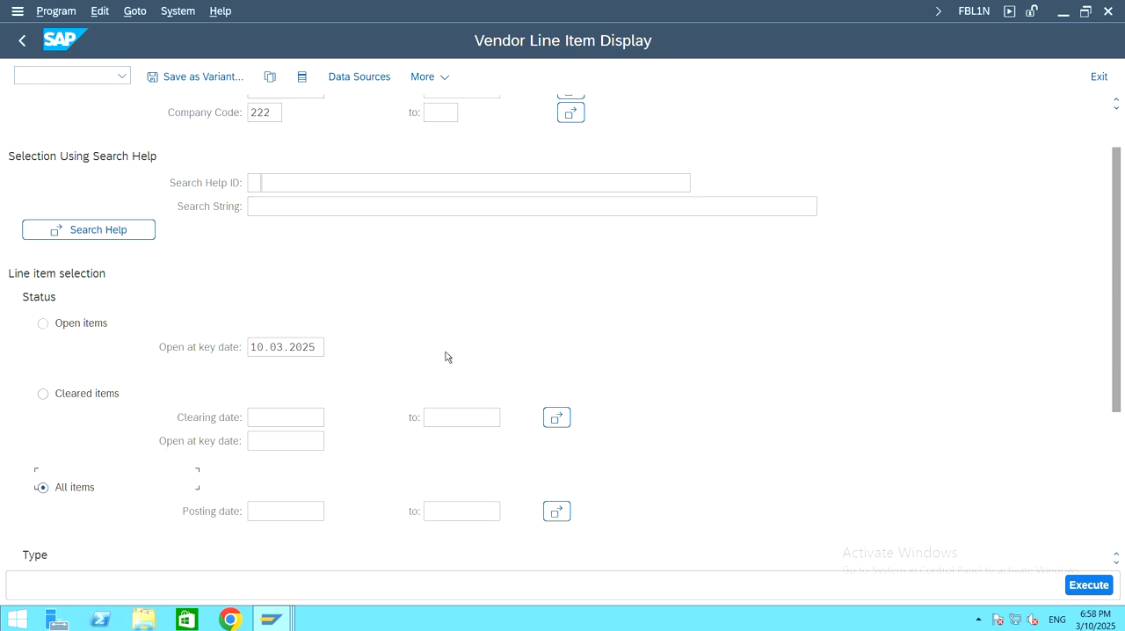
scroll(446, 357, down, 5)
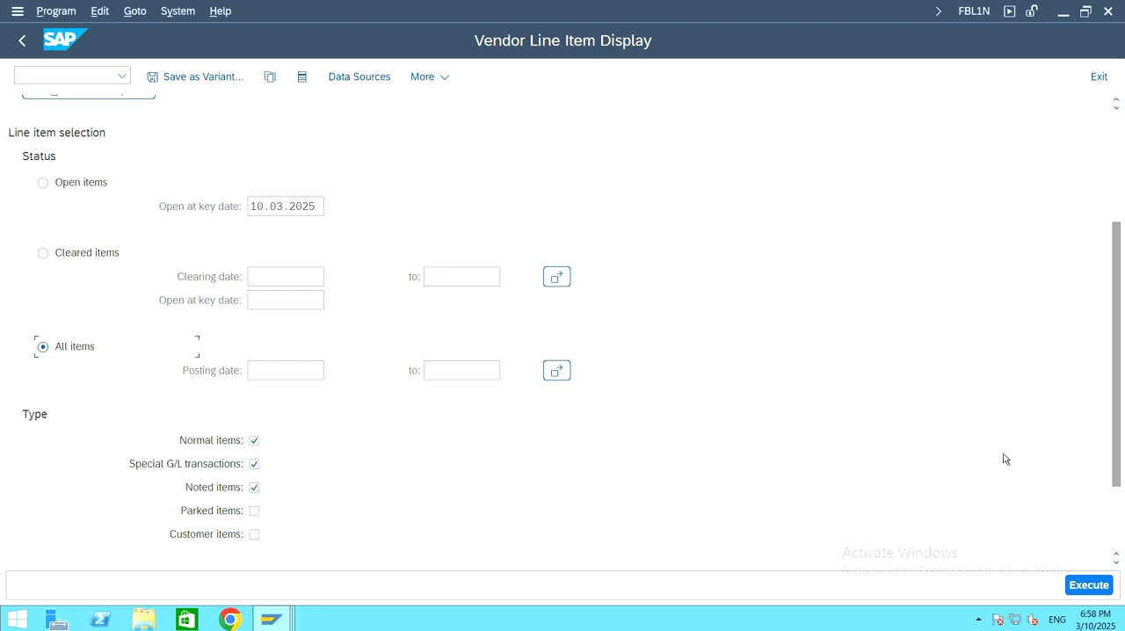
click(1100, 592)
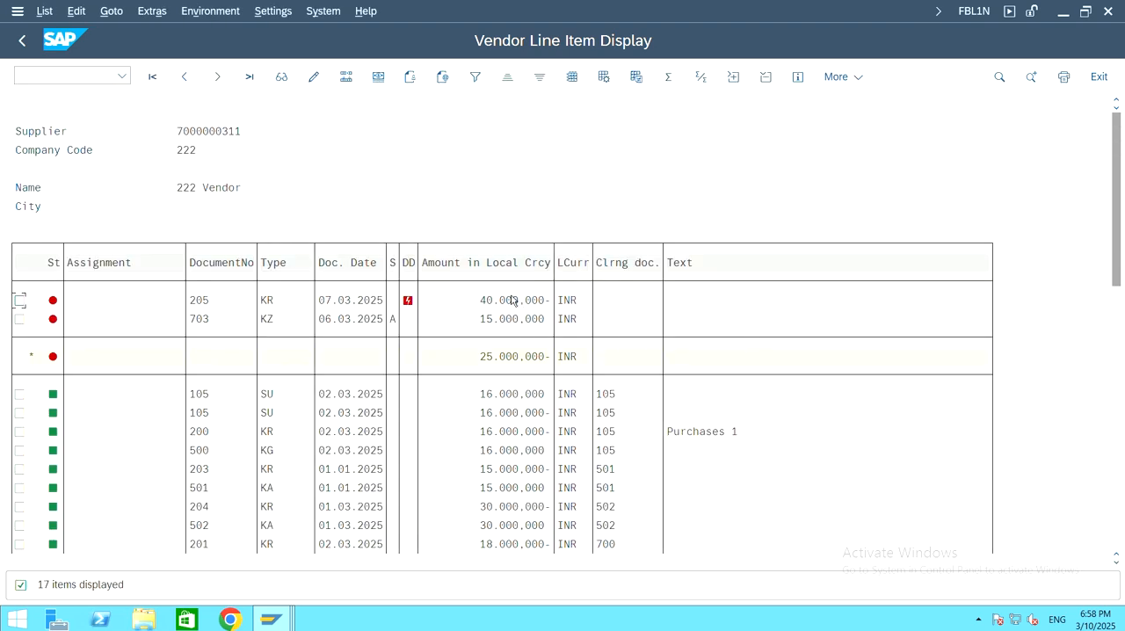
click(511, 301)
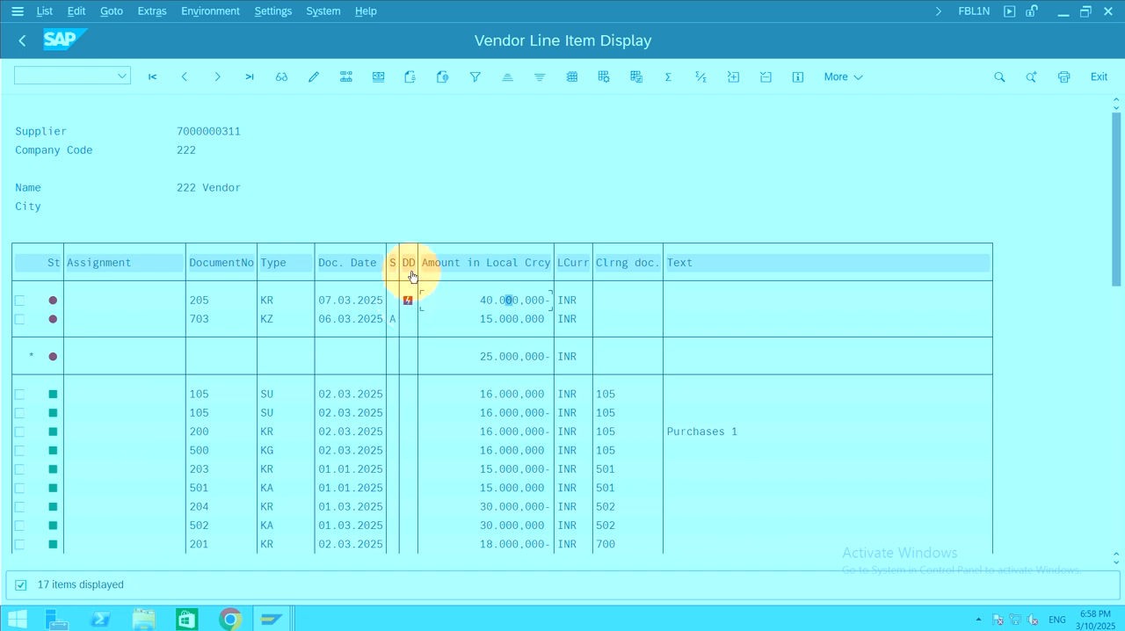
mouse_move(410, 303)
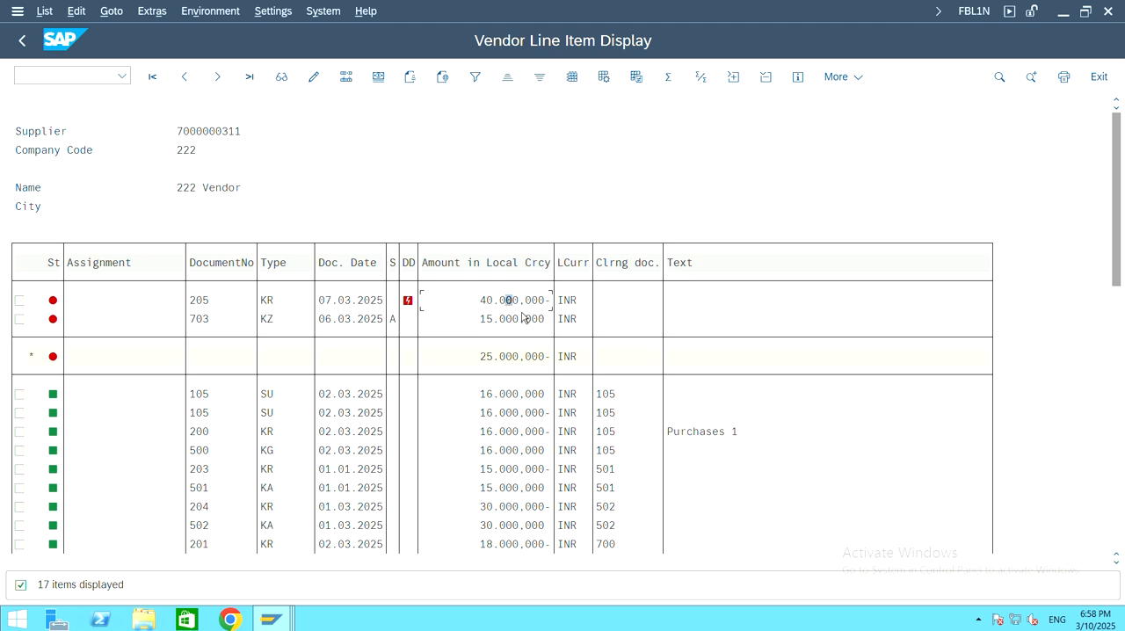
Step: Switch to the vendor invoice entry session and exit it to return to SAP Easy Access
mouse_move(268, 622)
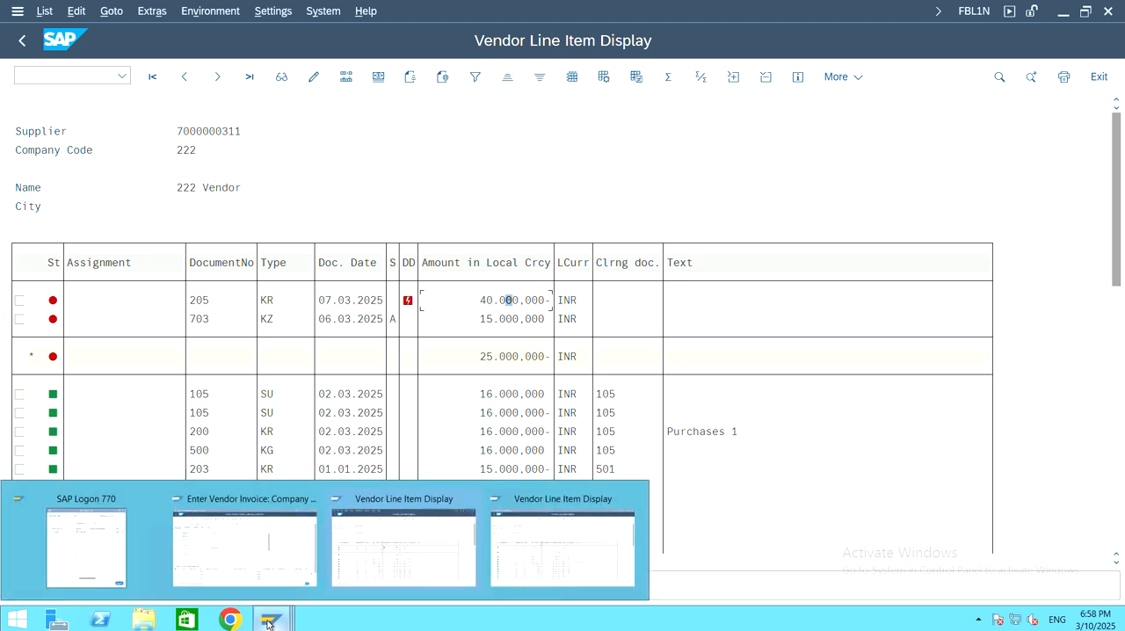
click(249, 556)
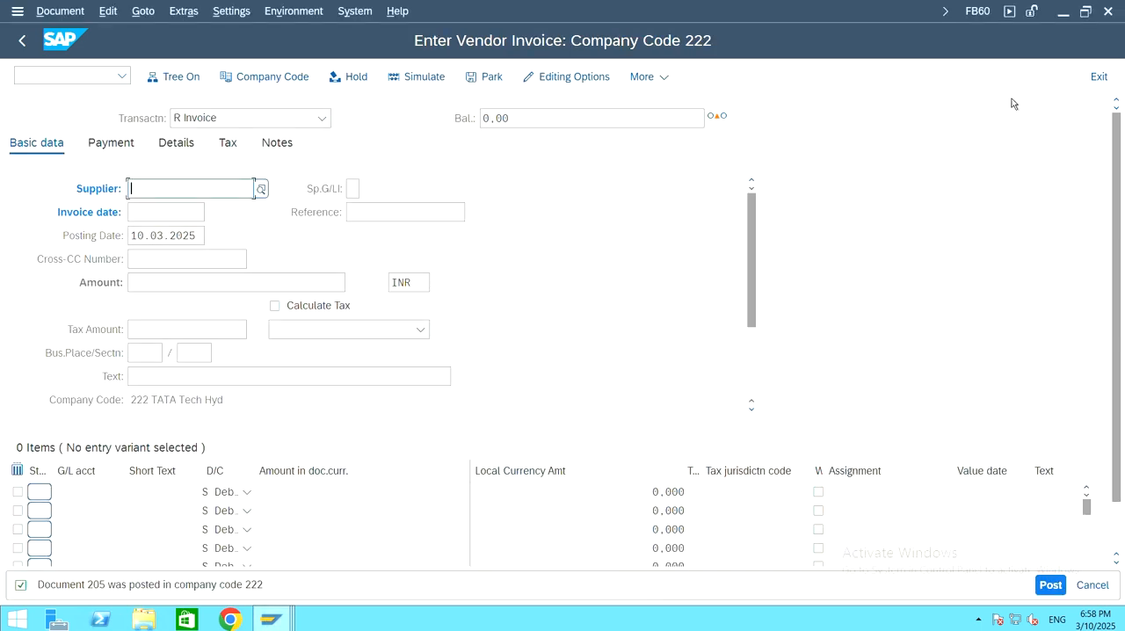
click(1098, 76)
click(335, 418)
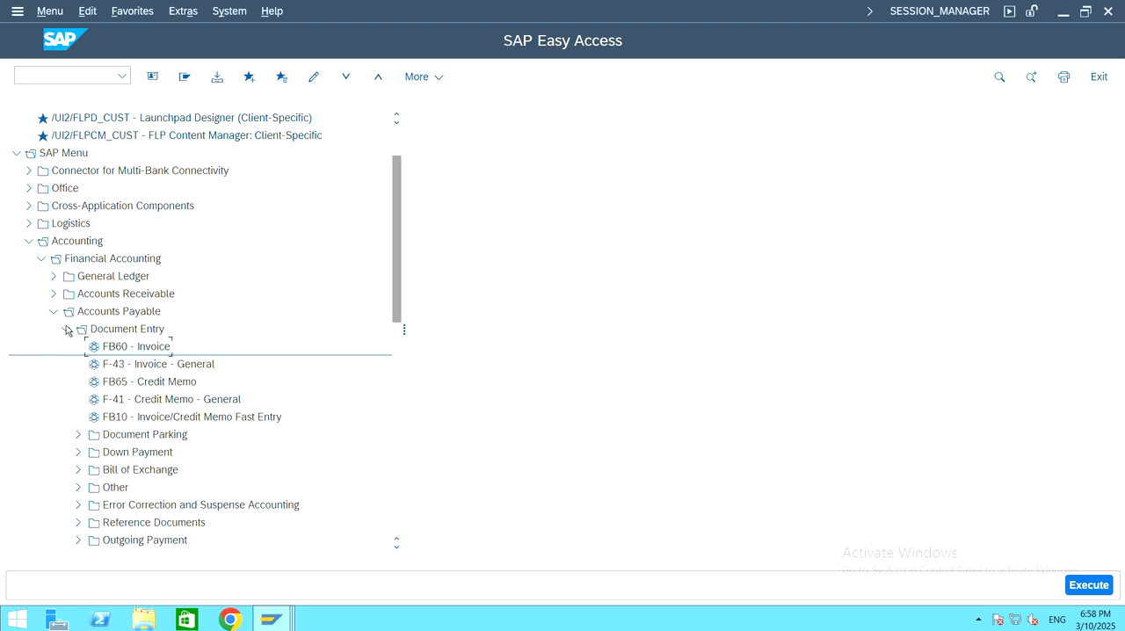
Step: Collapse the Document Entry, Accounts Payable, Financial Accounting and Accounting folders of the SAP menu
click(66, 330)
click(54, 313)
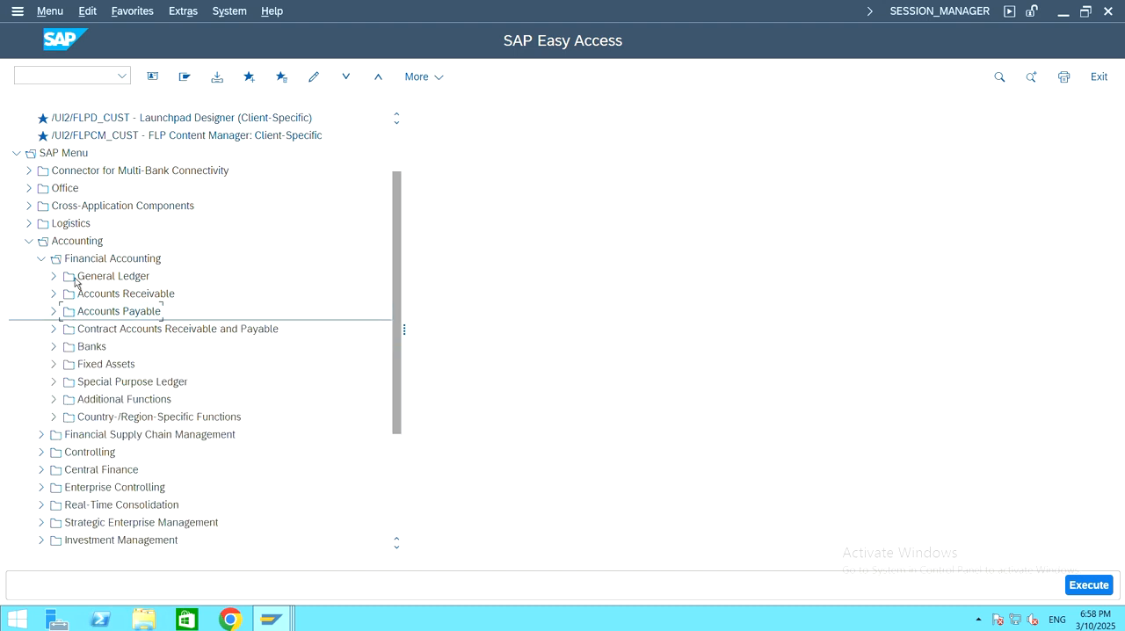
click(41, 258)
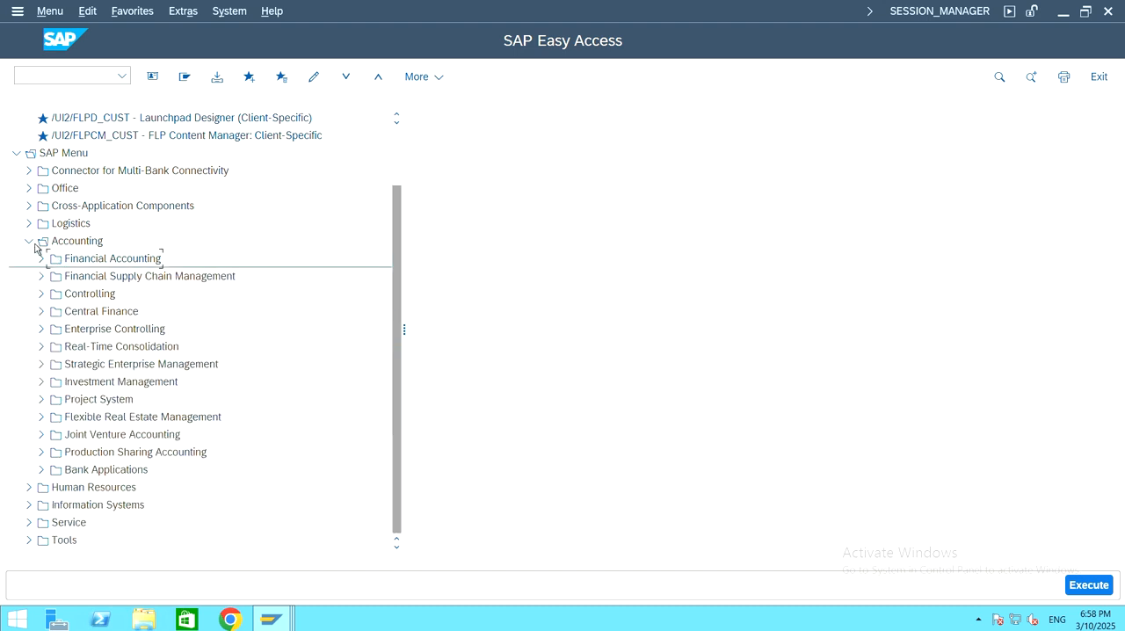
click(68, 245)
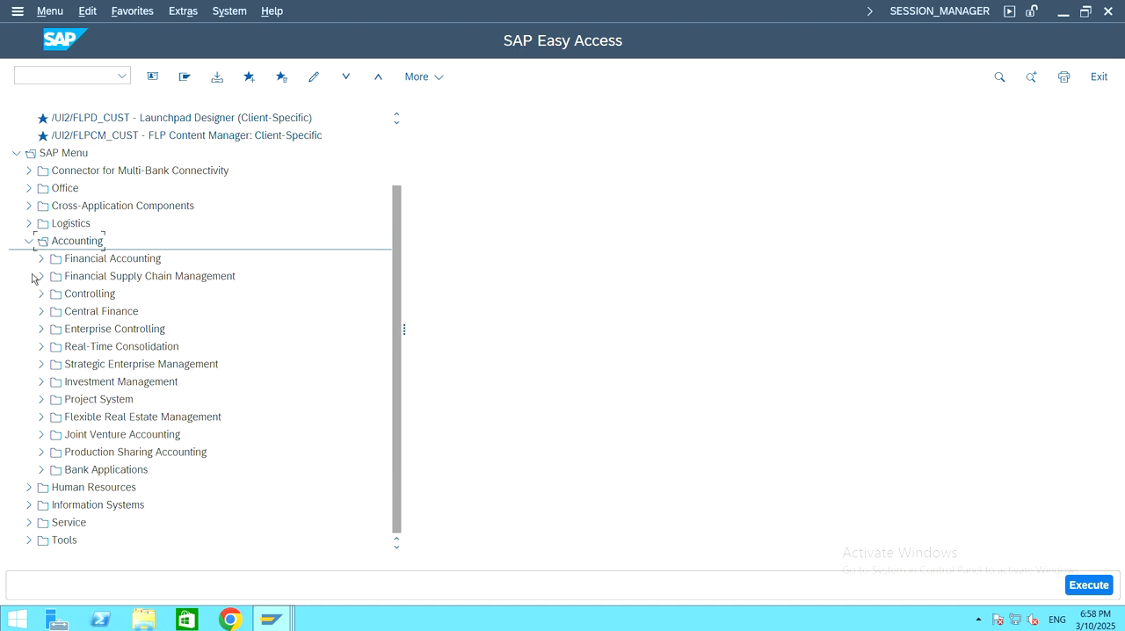
click(30, 242)
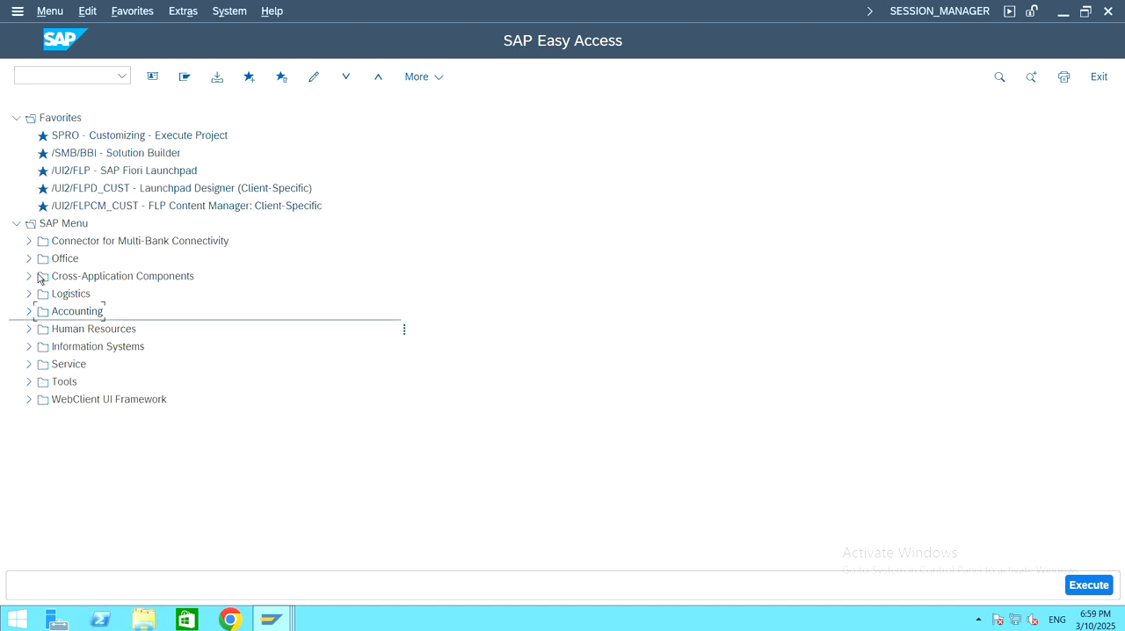
Step: Start transaction F-54 Clearing from the Down Payment folder under Accounts Payable, Document Entry
click(27, 311)
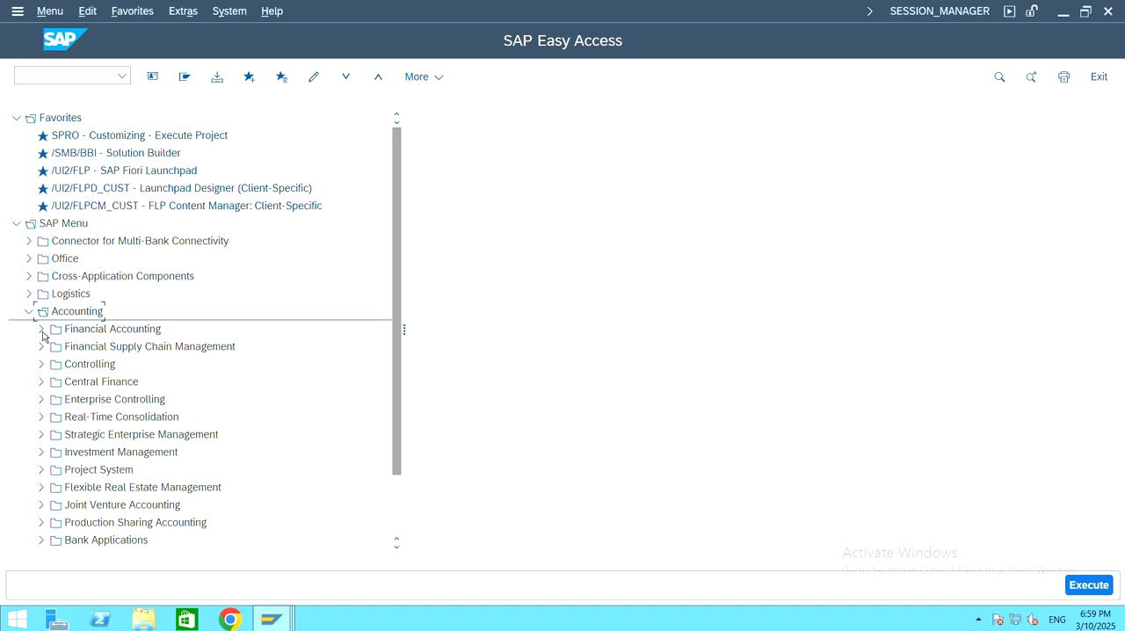
click(41, 330)
scroll(238, 325, down, 1)
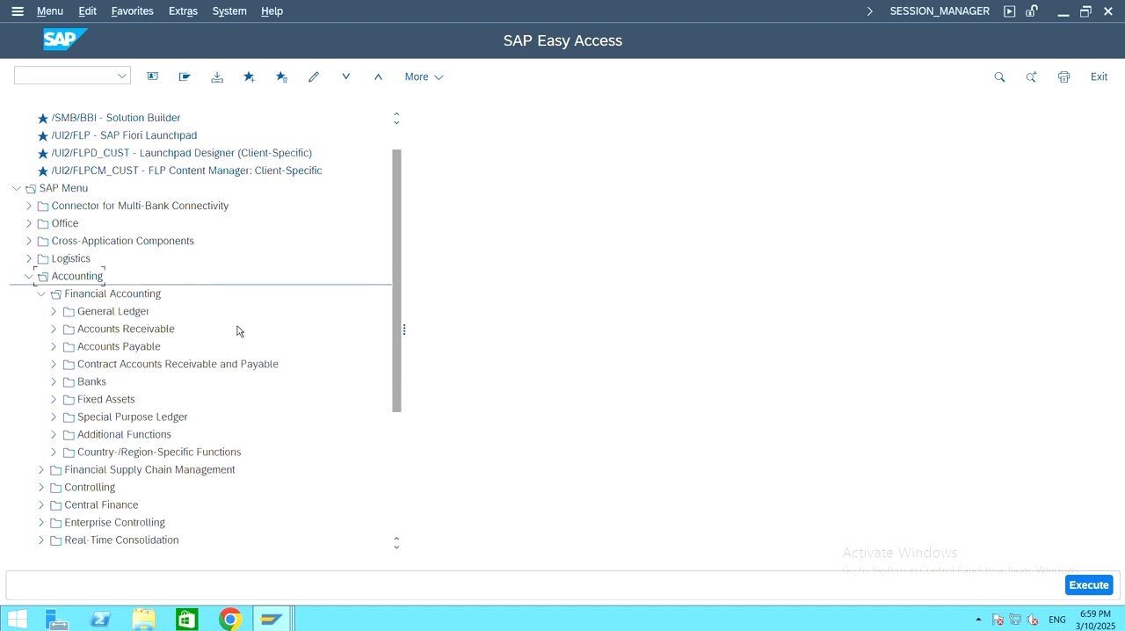
click(53, 347)
scroll(202, 313, down, 1)
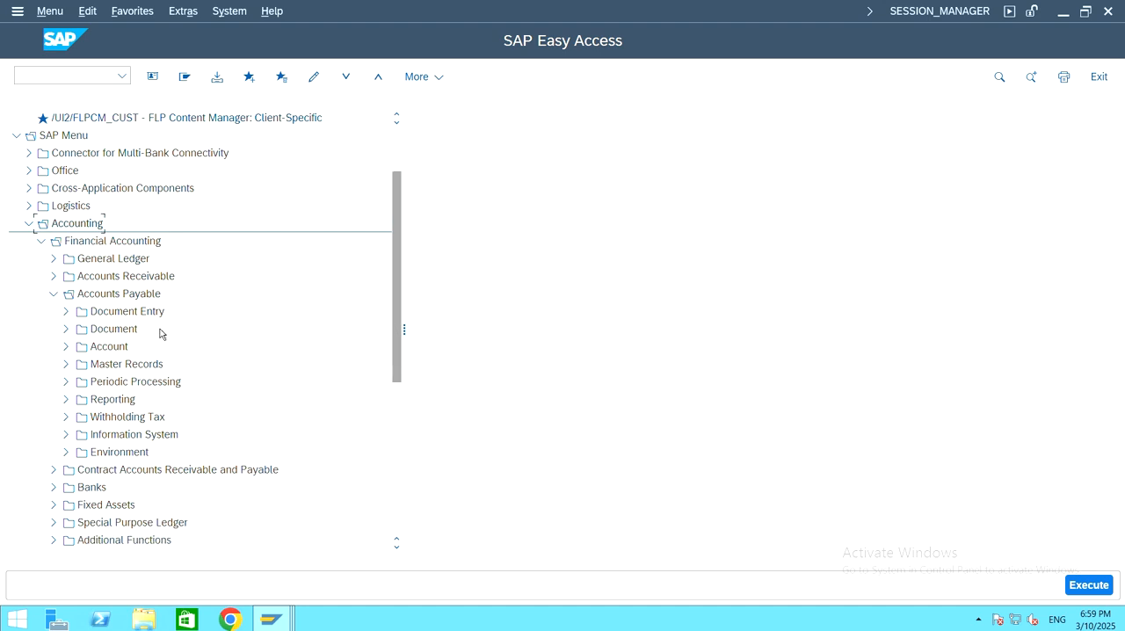
click(67, 312)
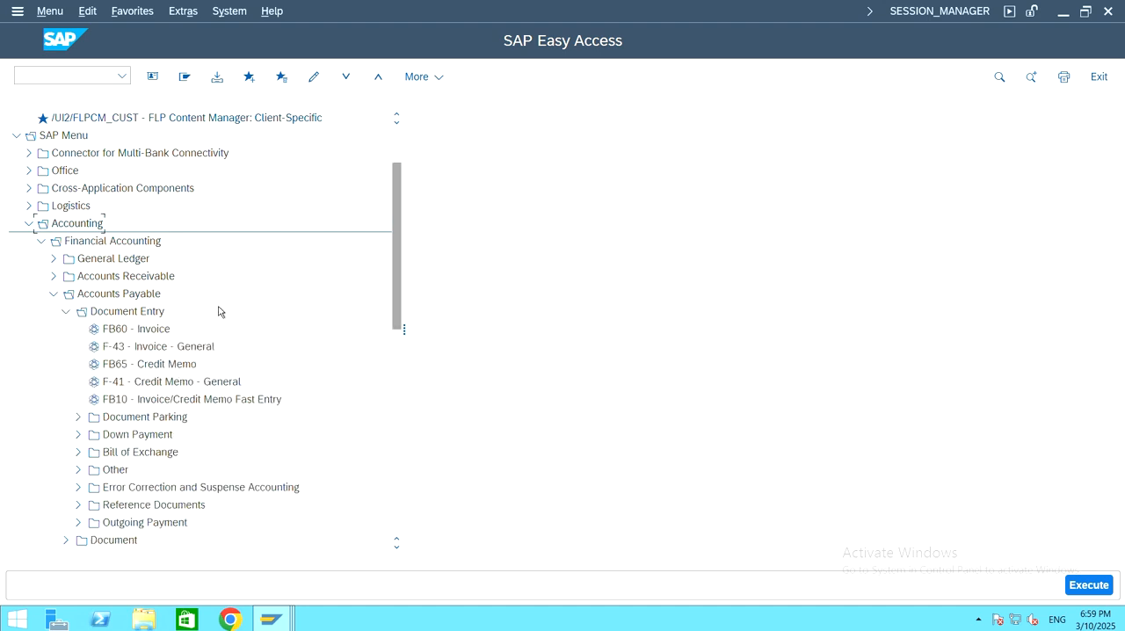
scroll(220, 313, down, 1)
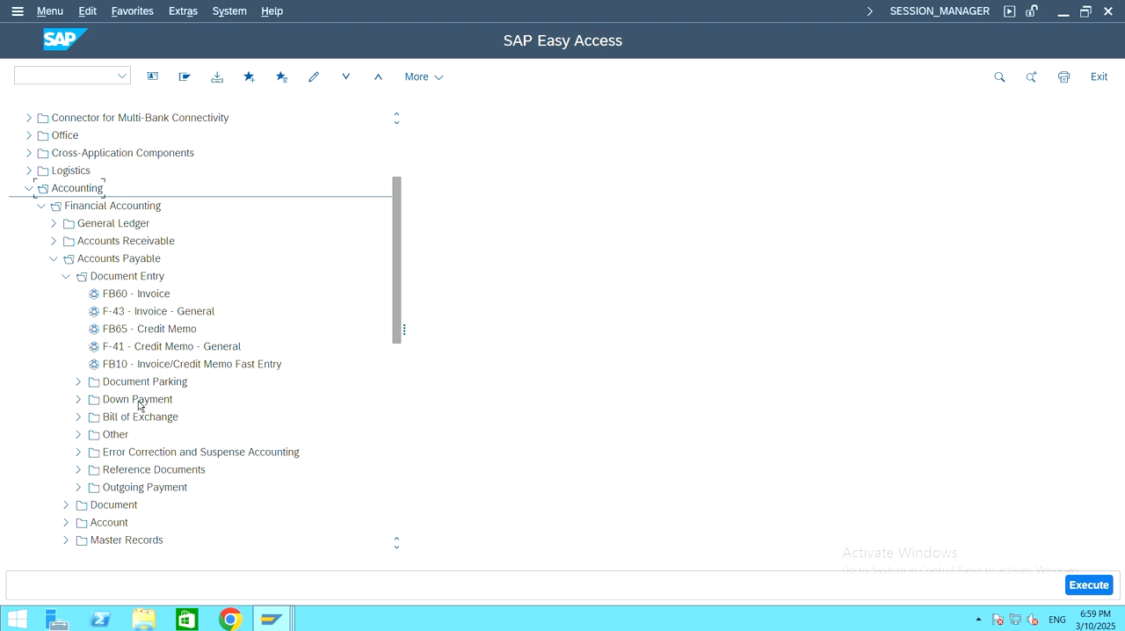
click(78, 400)
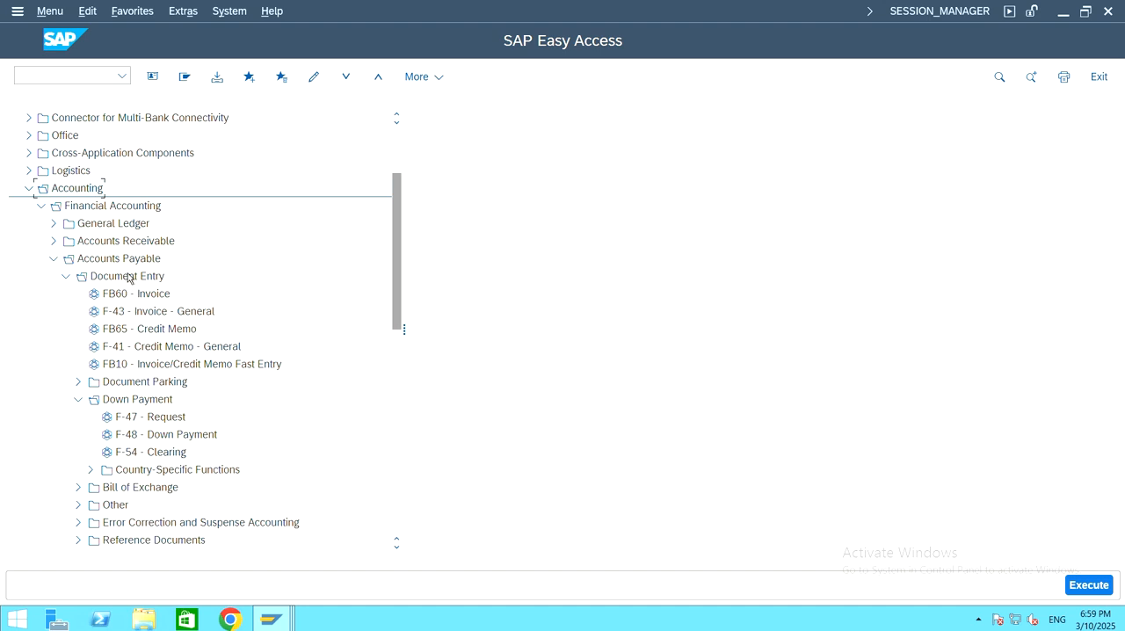
click(165, 456)
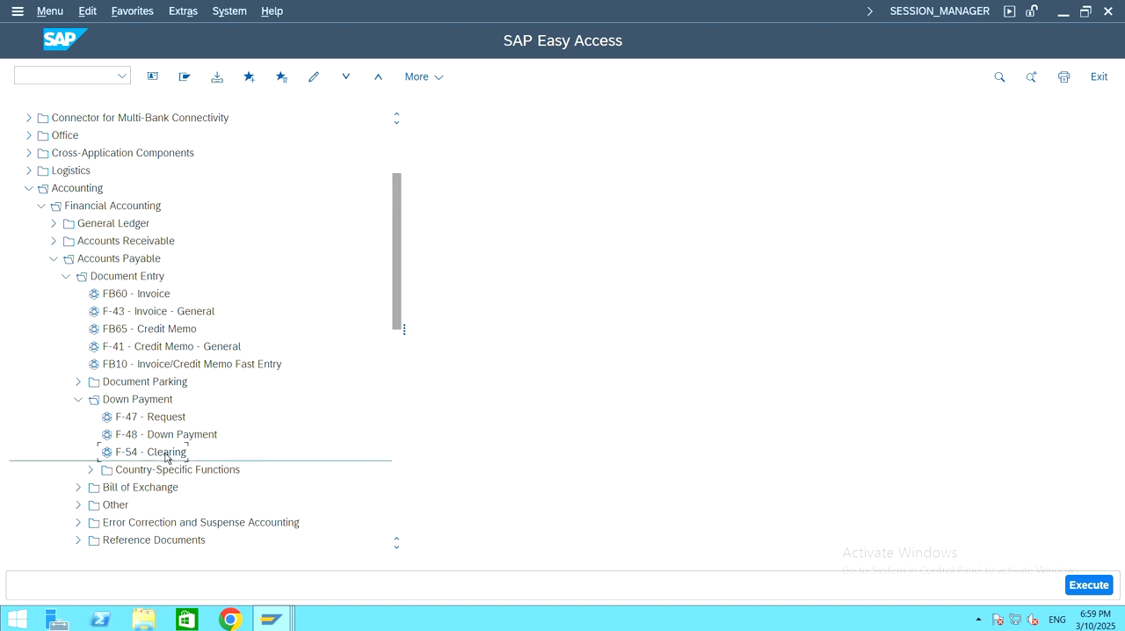
double_click(165, 456)
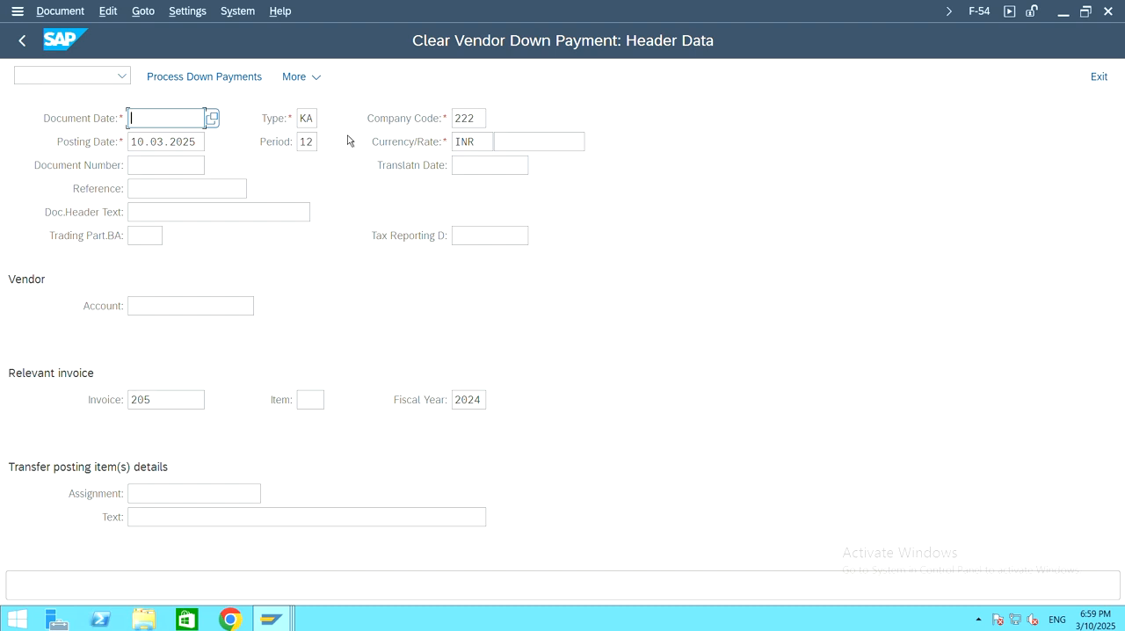
Step: Set both the document date and the posting date of the down payment clearing to 07.03.2025
text(07.03.)
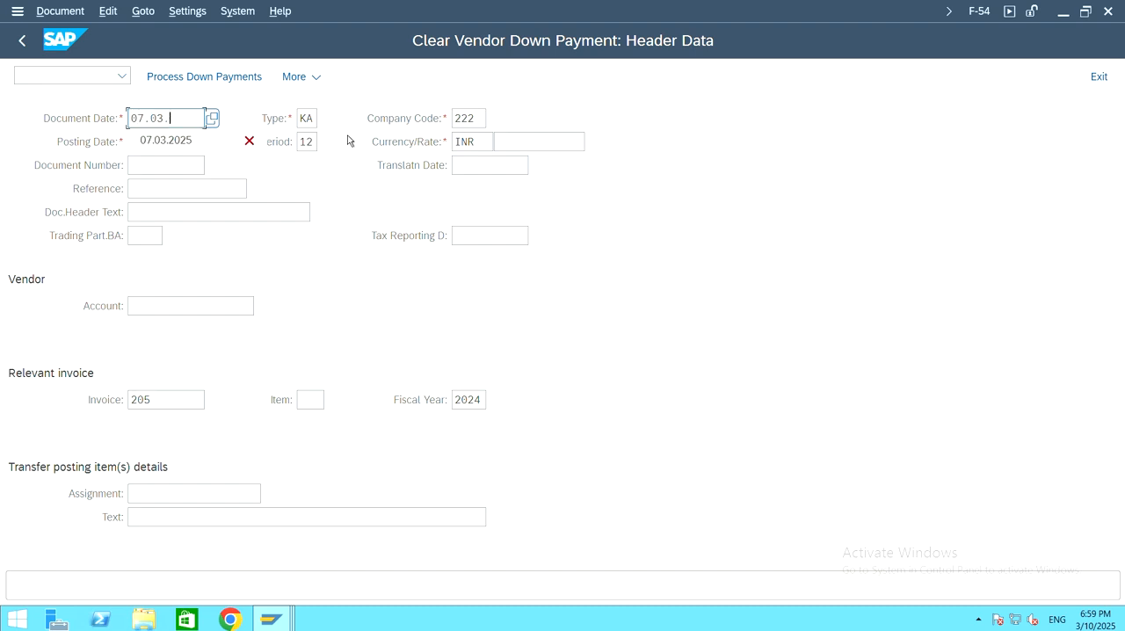
text(2025)
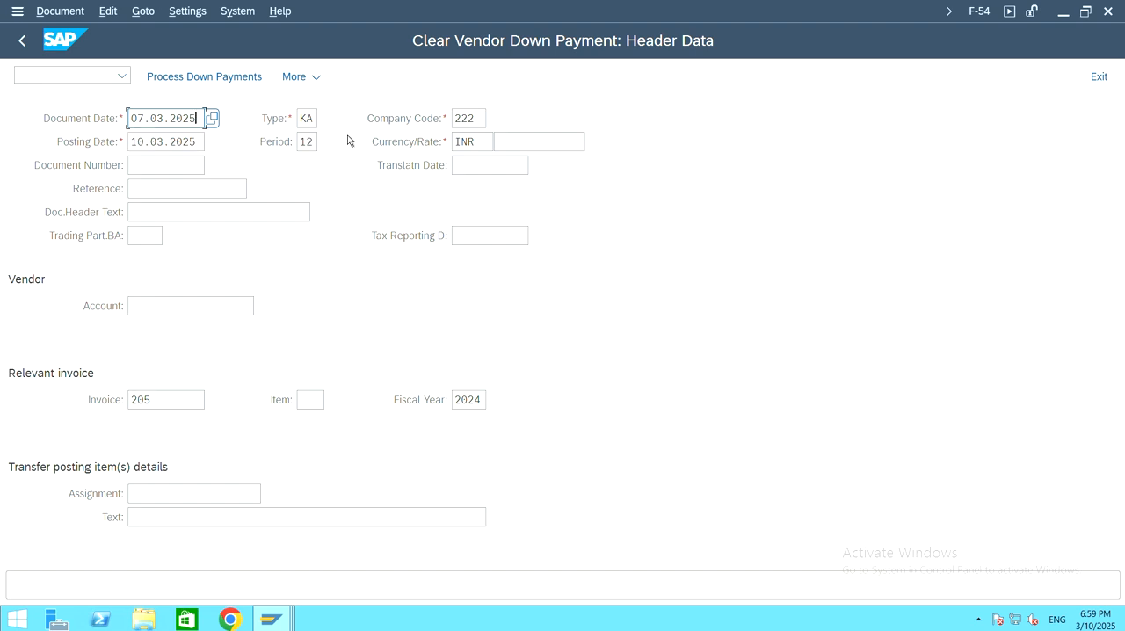
drag(198, 141, 112, 158)
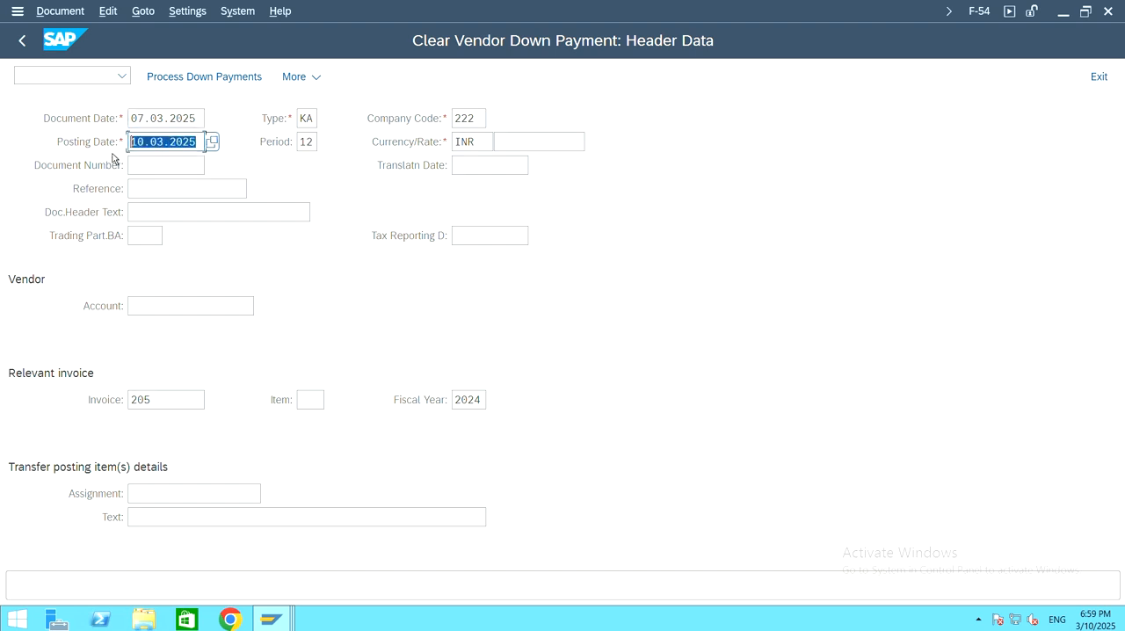
text(07.03.)
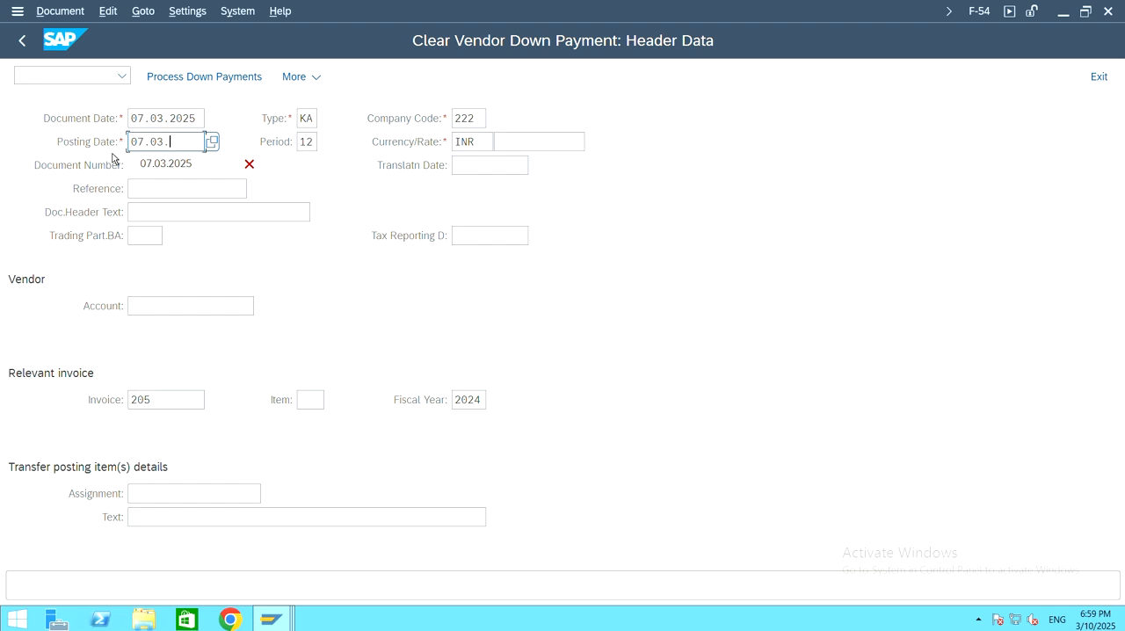
text(2025)
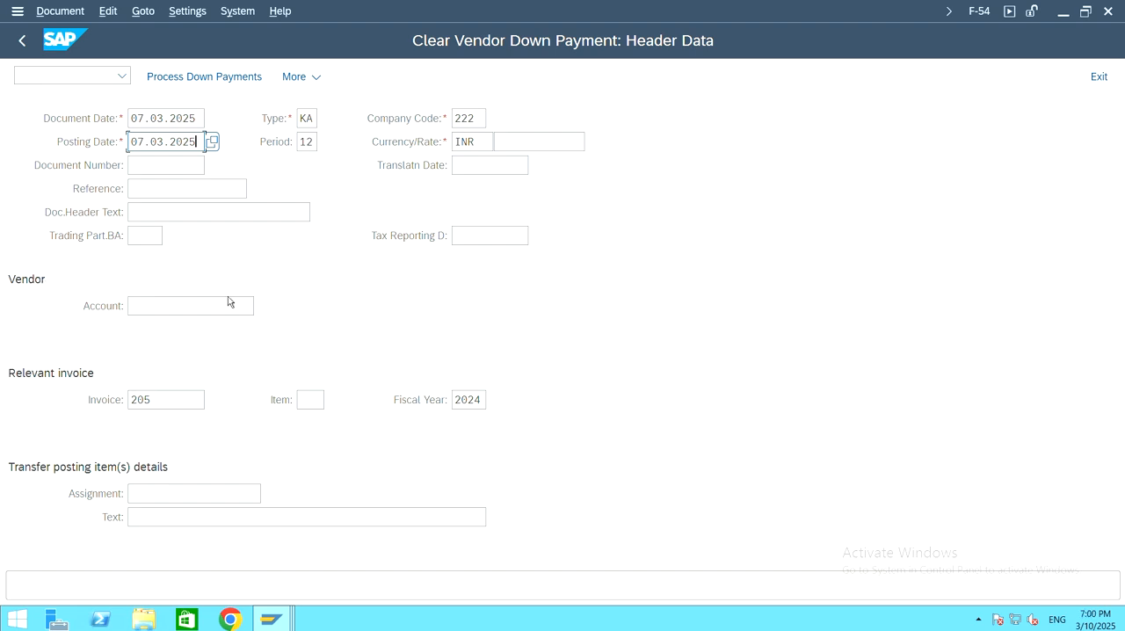
Step: Search the suppliers of company code 222 and choose 222 Vendor as the vendor account
click(176, 306)
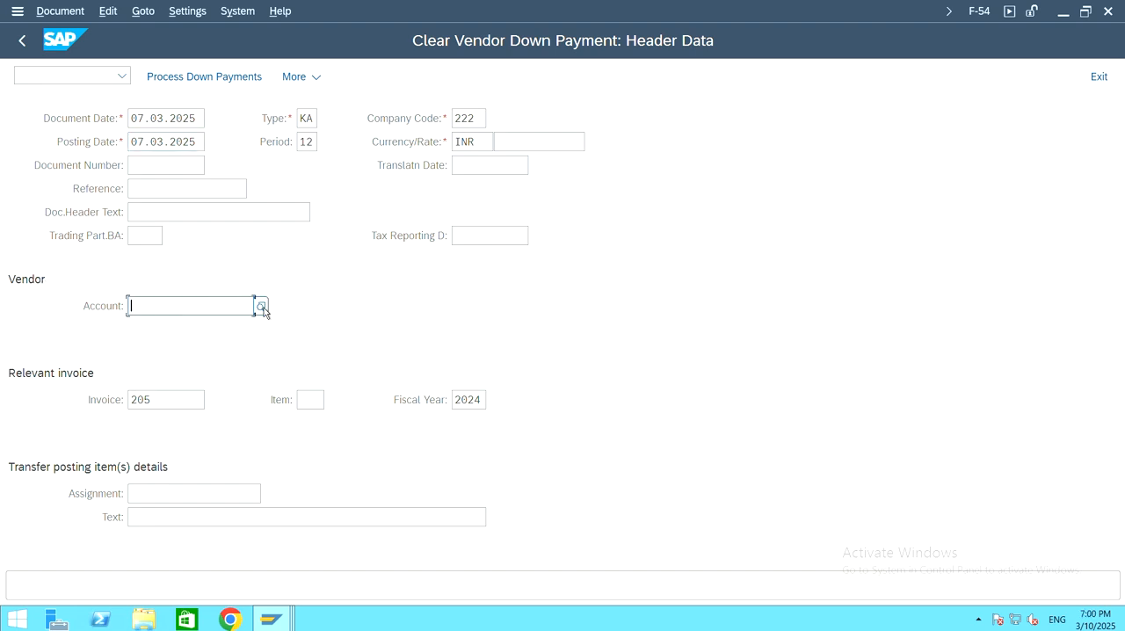
click(261, 306)
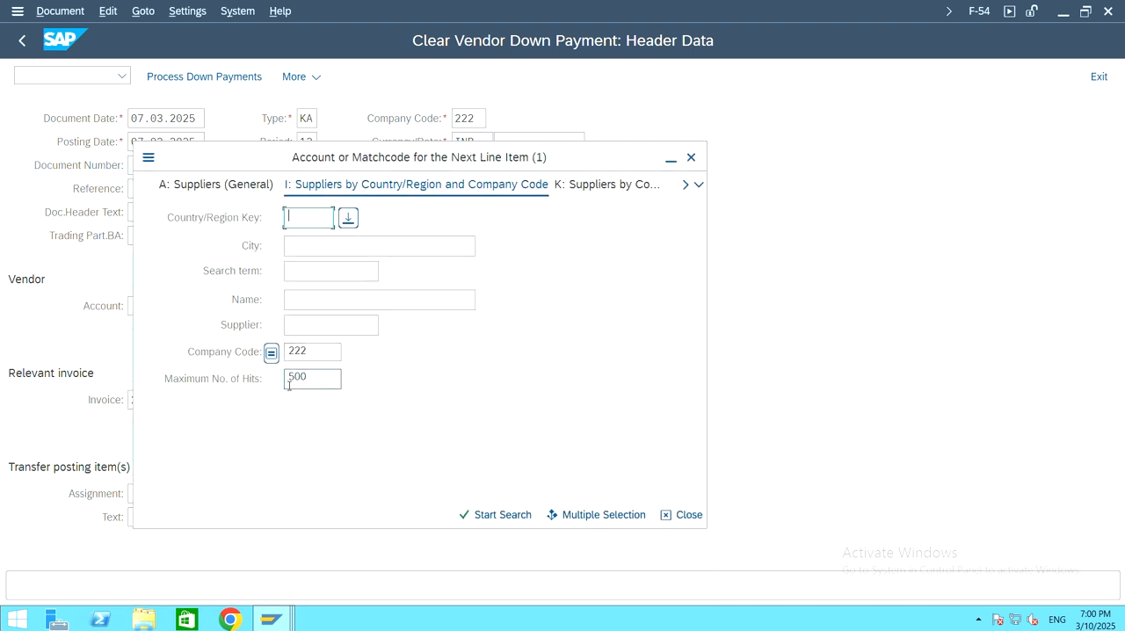
click(491, 516)
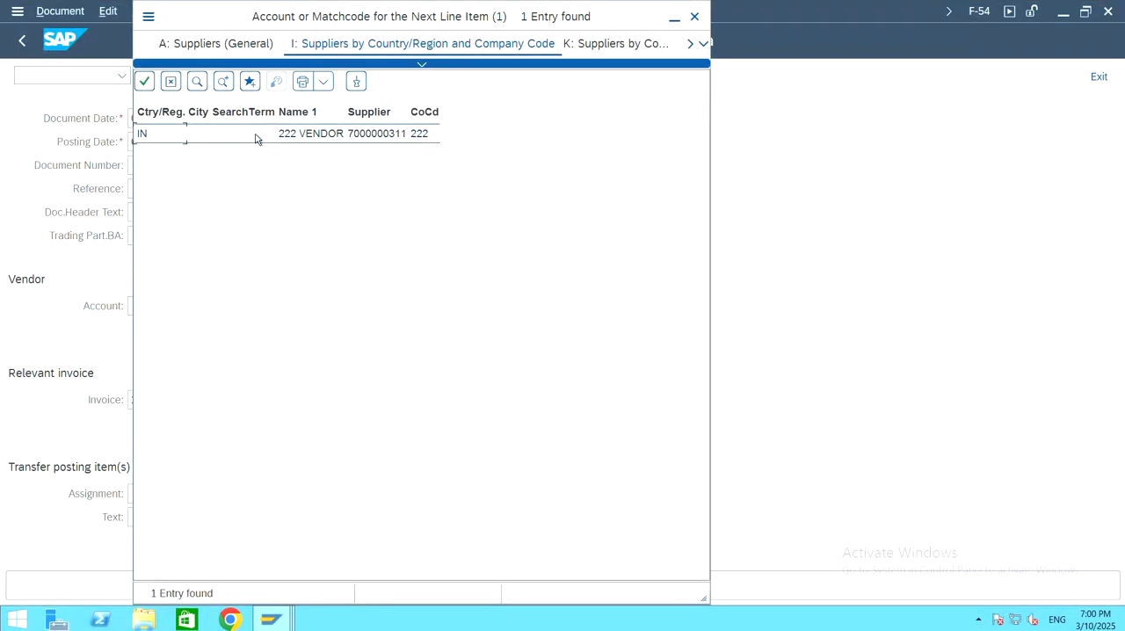
double_click(253, 137)
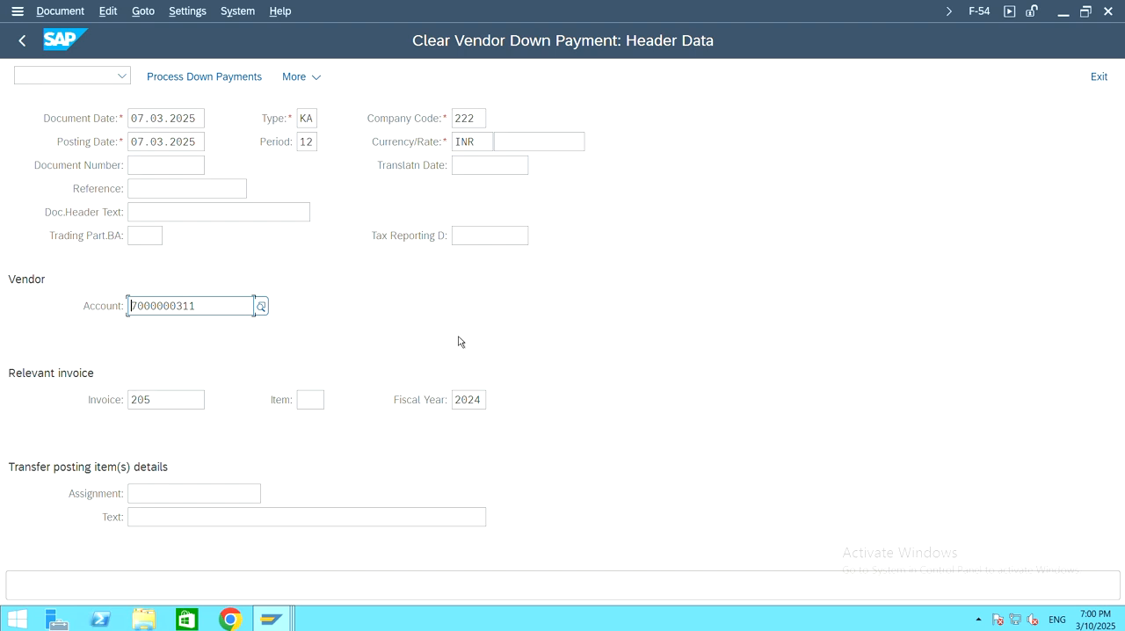
Step: Clear the relevant invoice number and process the vendor's down payments
click(195, 400)
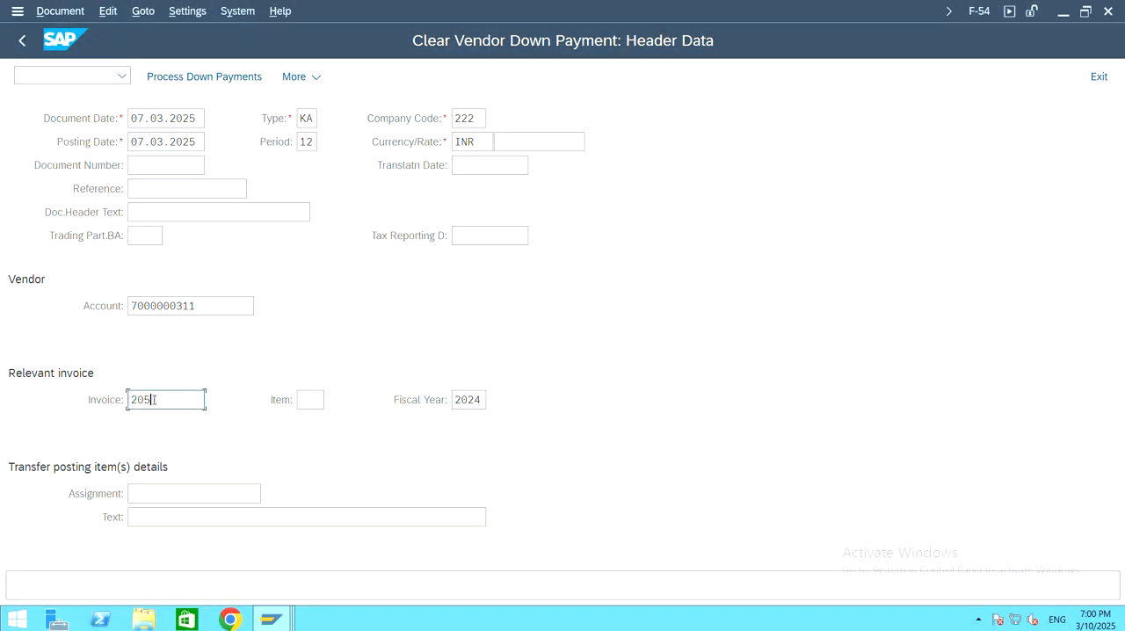
drag(153, 399, 126, 402)
key(BackSpace)
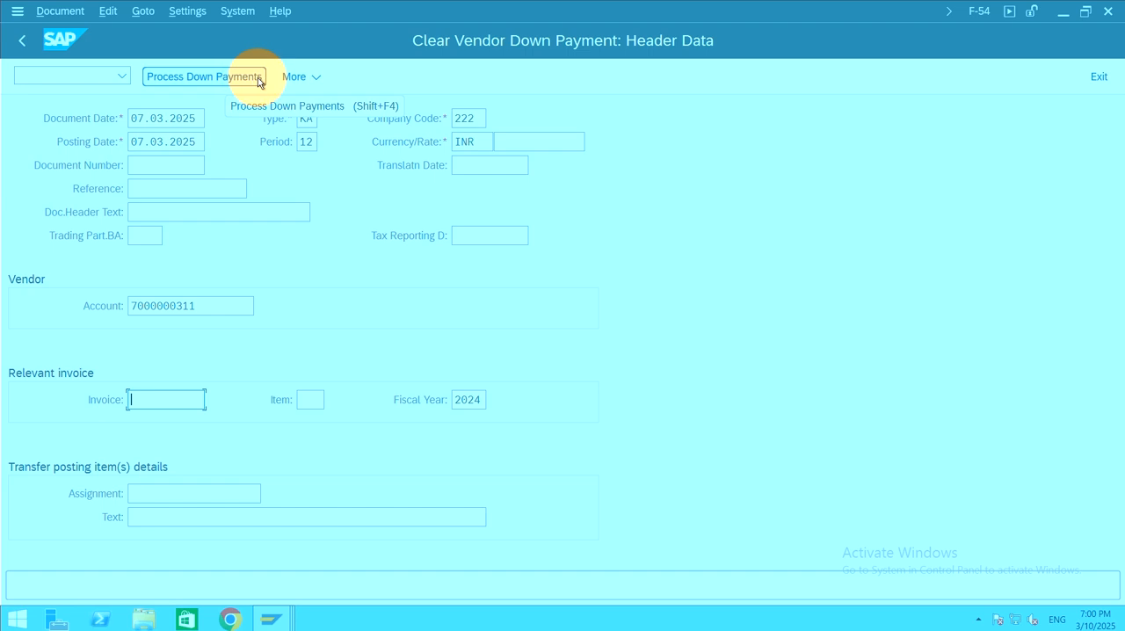
click(183, 81)
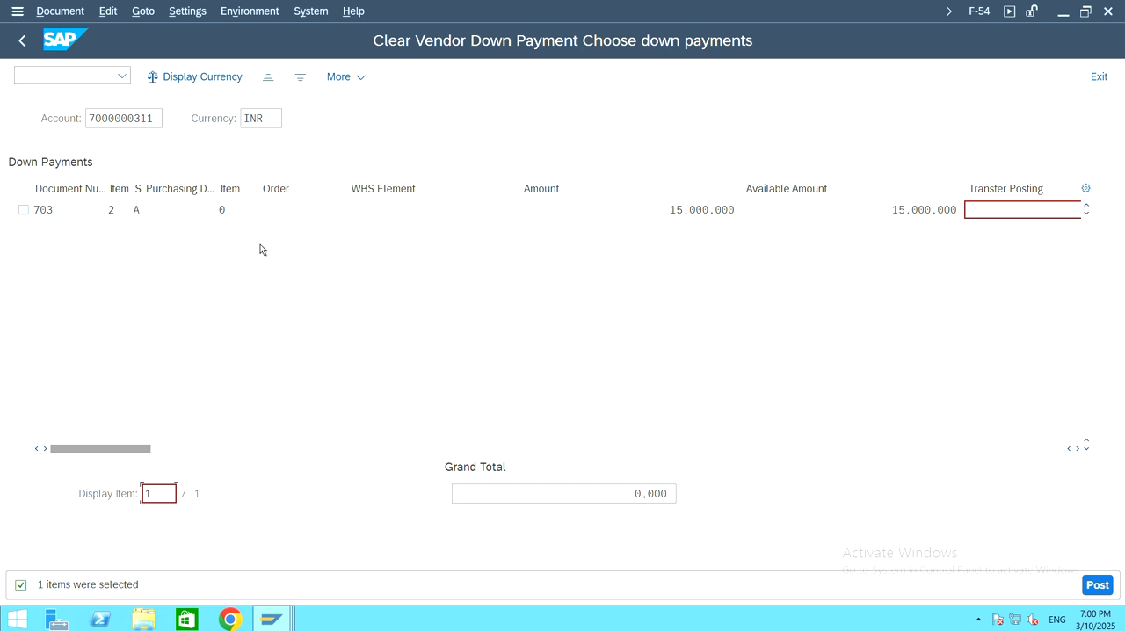
Step: Select down payment document 703 and post the clearing
click(24, 210)
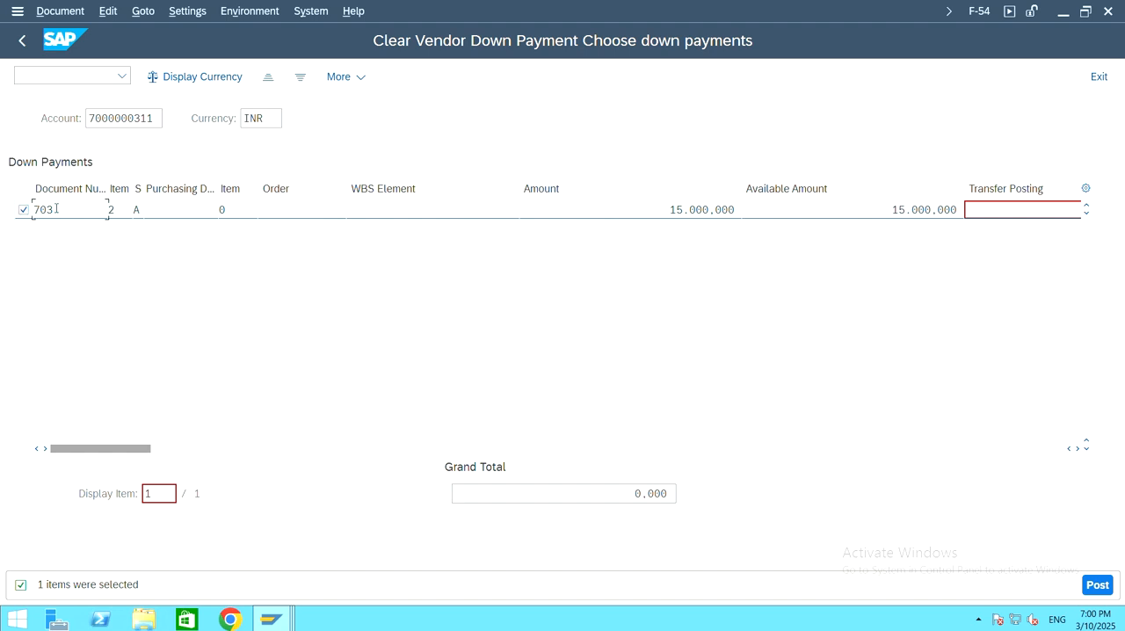
key(ctrl)
key(ctrl)
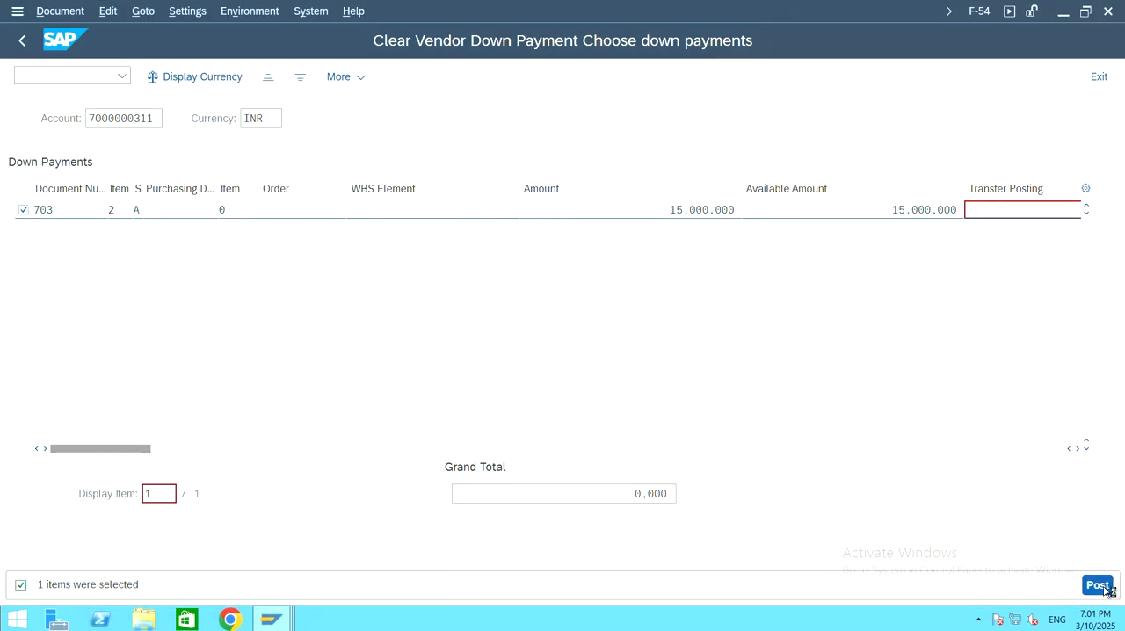
click(1098, 586)
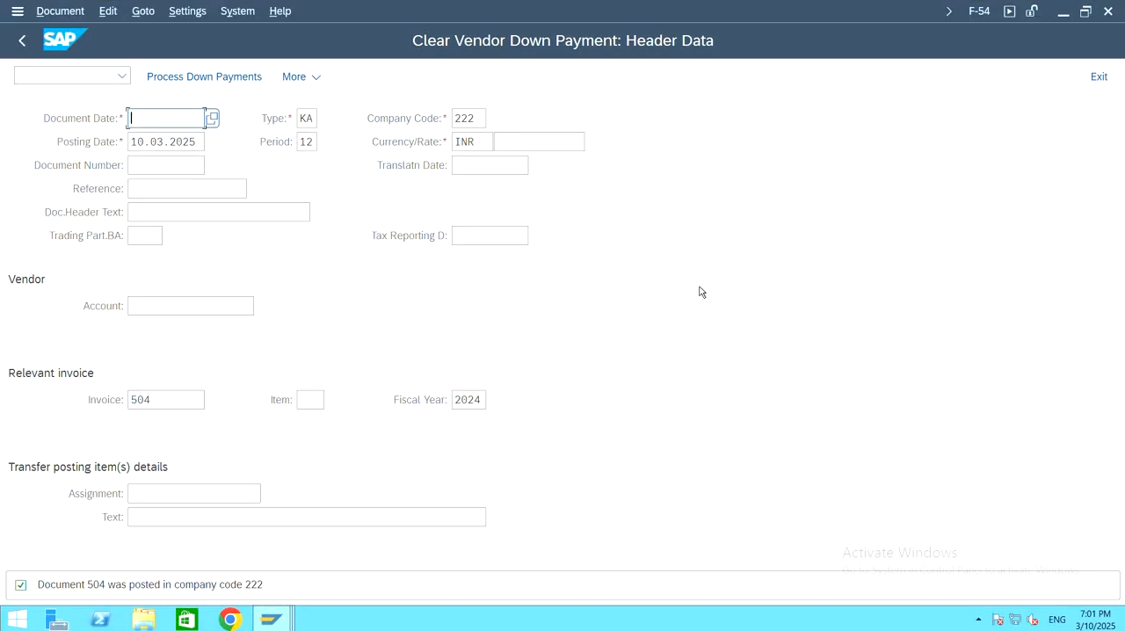
Step: Switch to the vendor line item session, leave the list and start transaction FBL3N
mouse_move(278, 625)
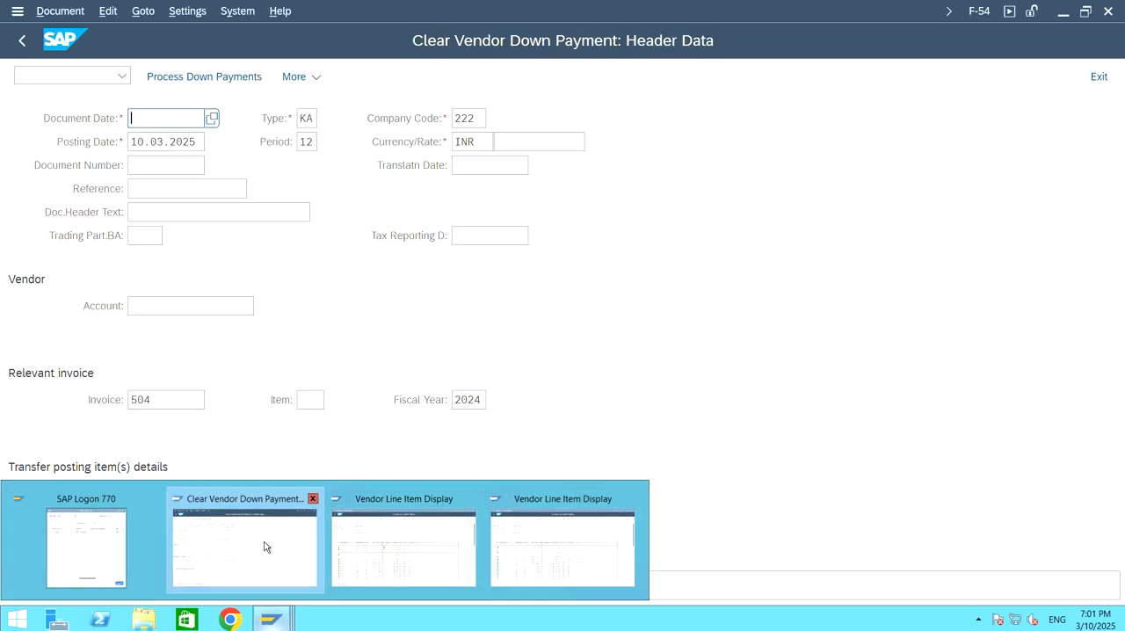
click(402, 545)
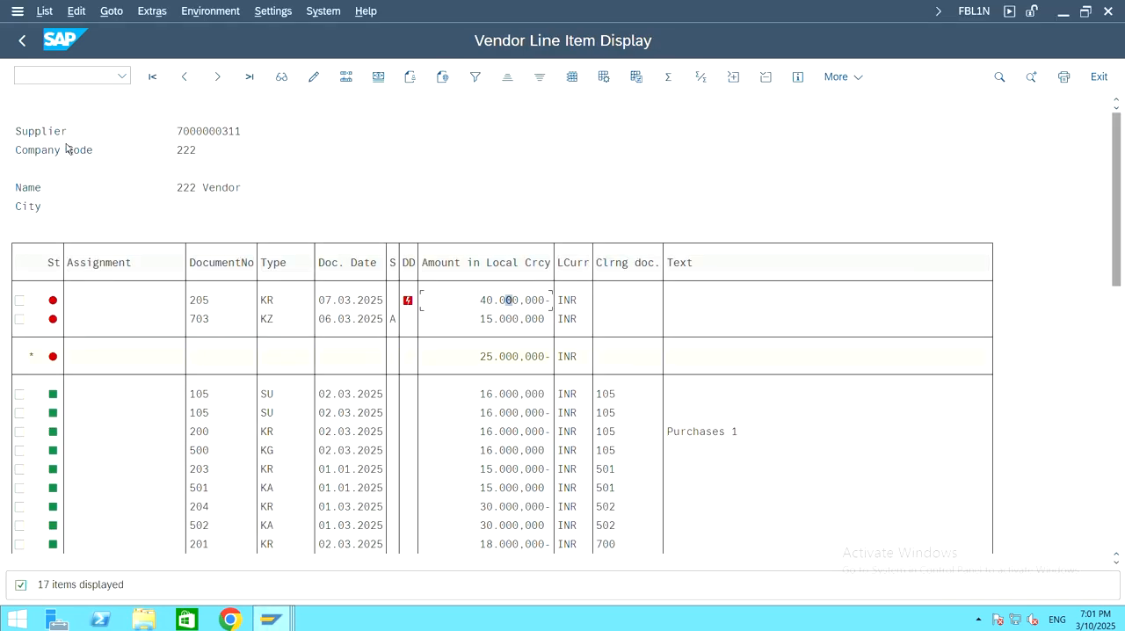
click(23, 41)
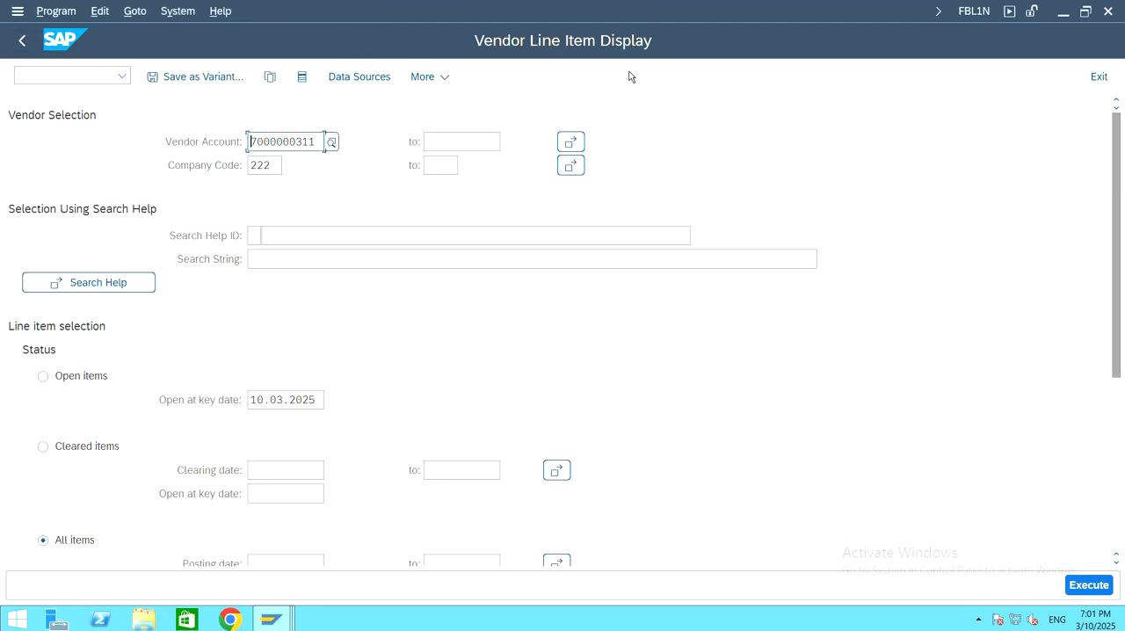
click(48, 74)
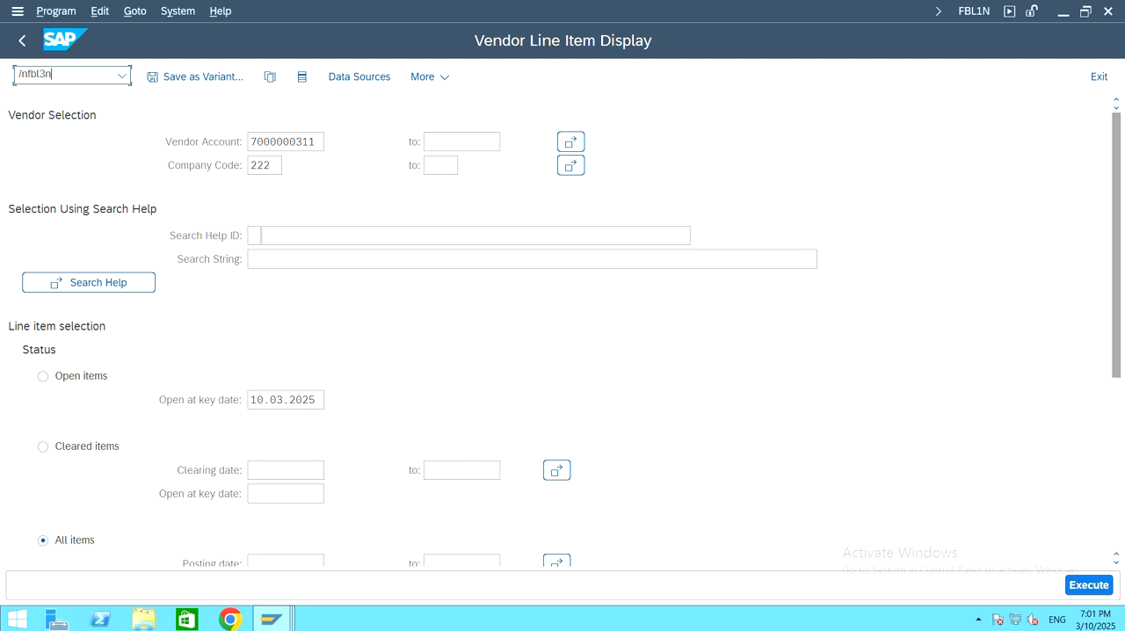
text(/nfbl3n)
key(Return)
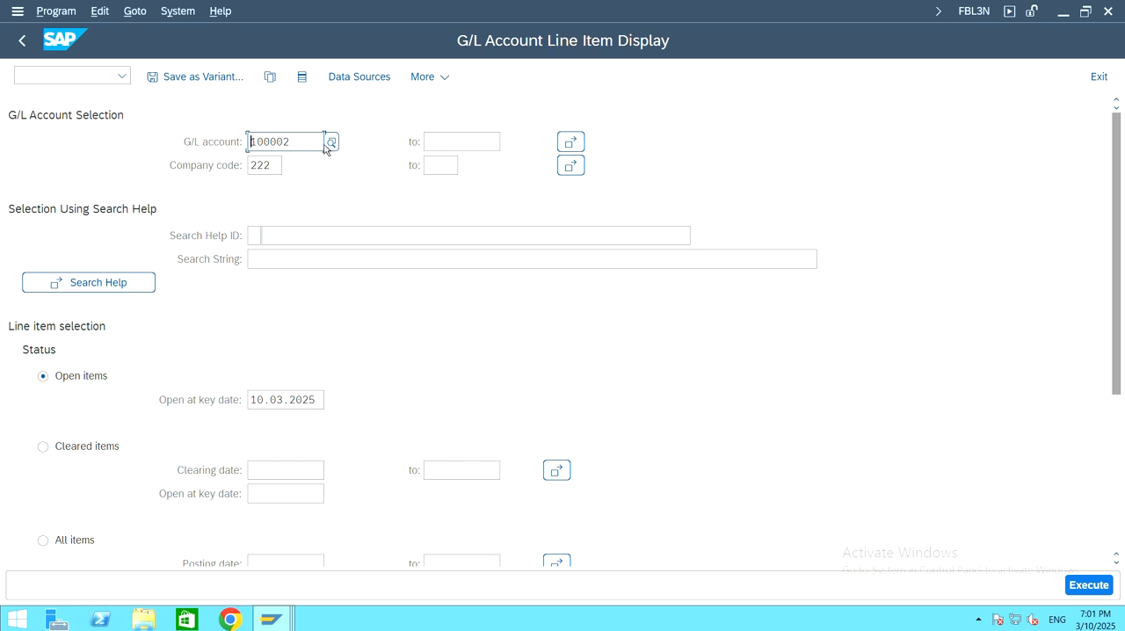
Step: Empty the G/L account field and add 100002 Vendor Down Payment Request as a single value in its multiple selection
drag(324, 145, 179, 138)
key(Delete)
click(577, 145)
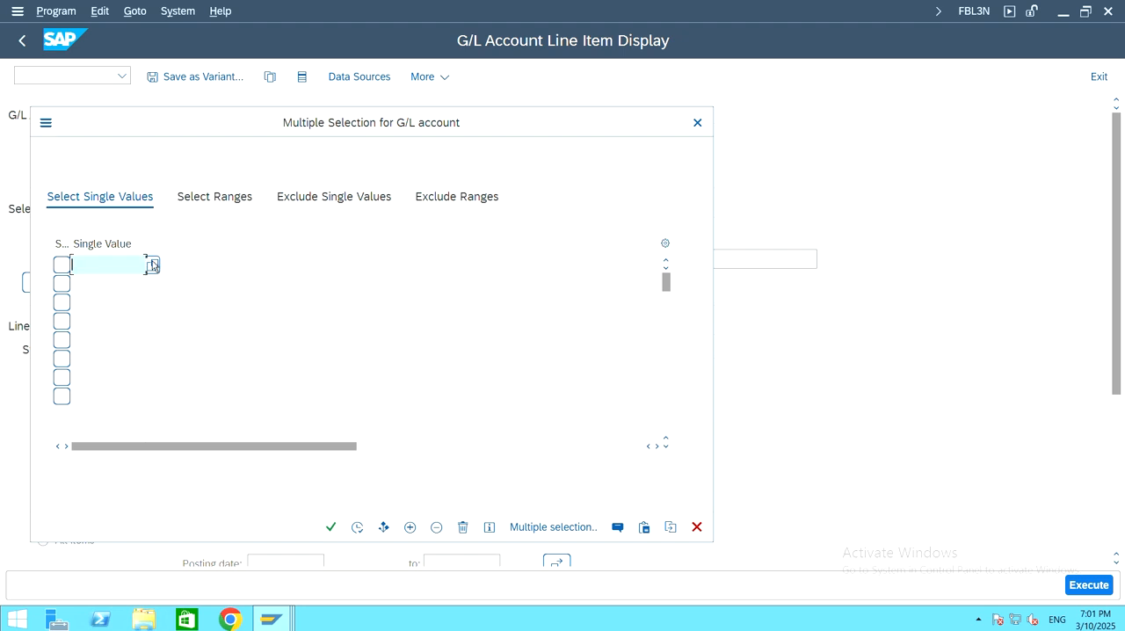
click(153, 265)
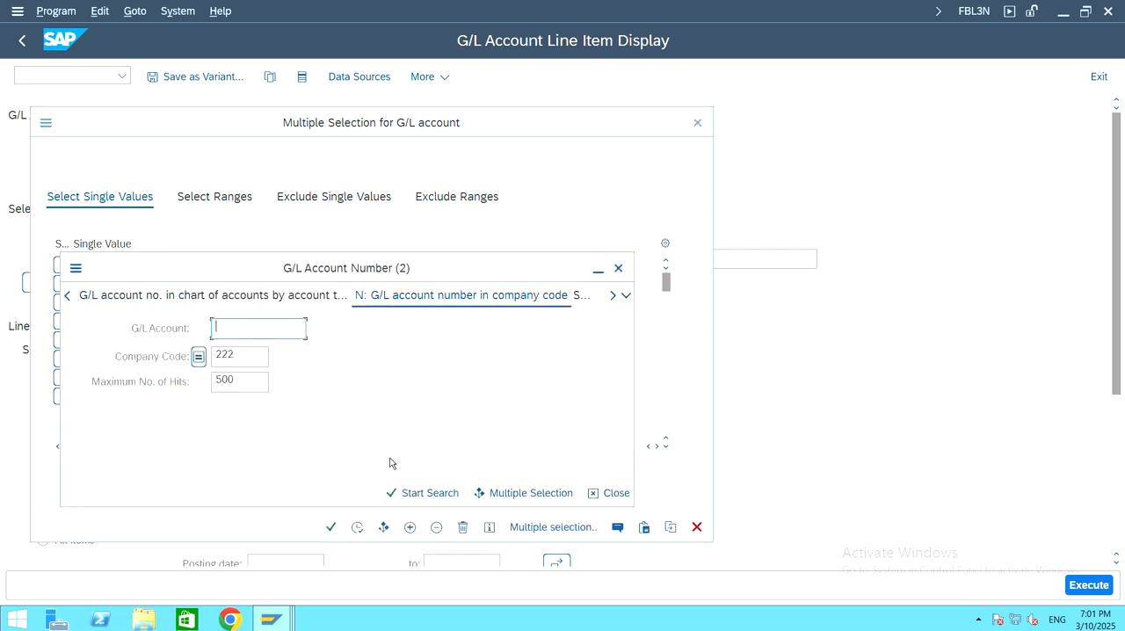
click(425, 493)
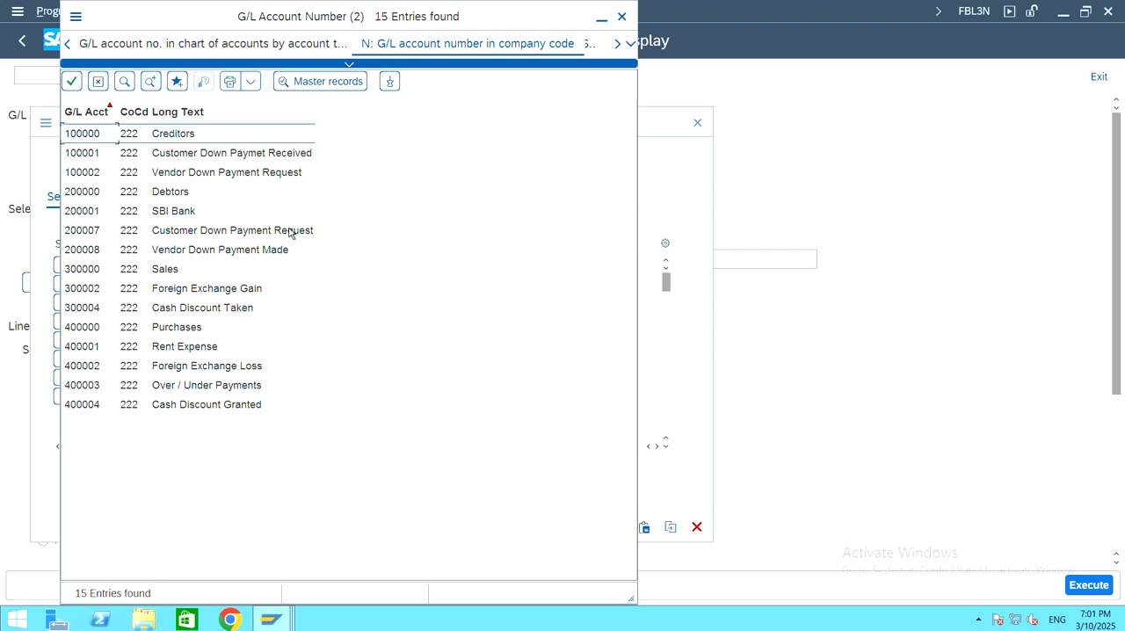
click(283, 176)
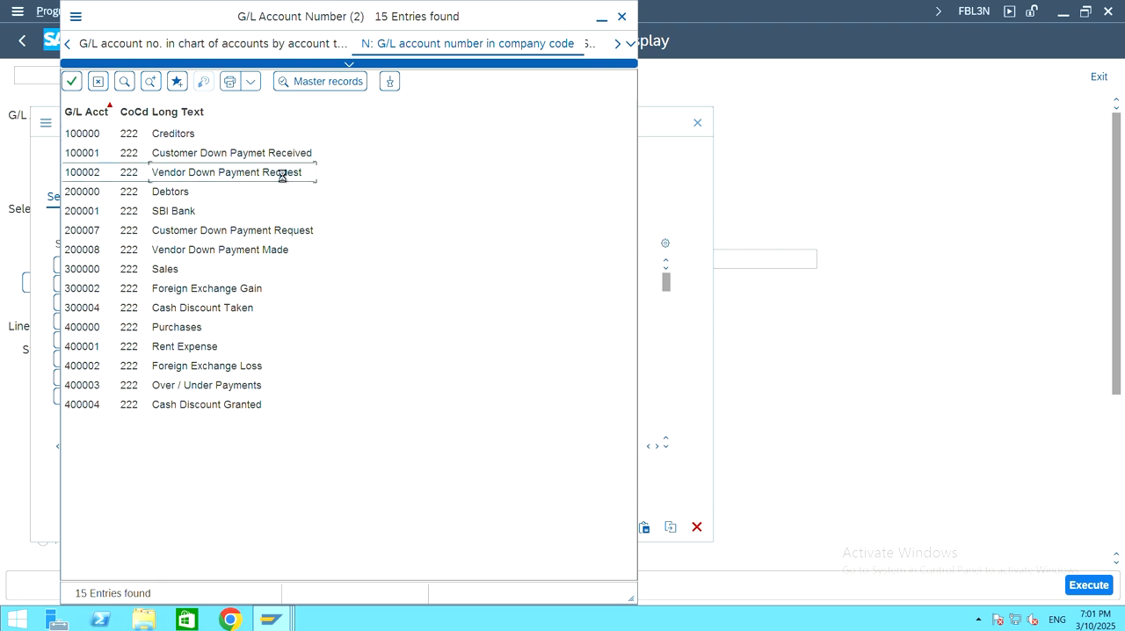
double_click(290, 174)
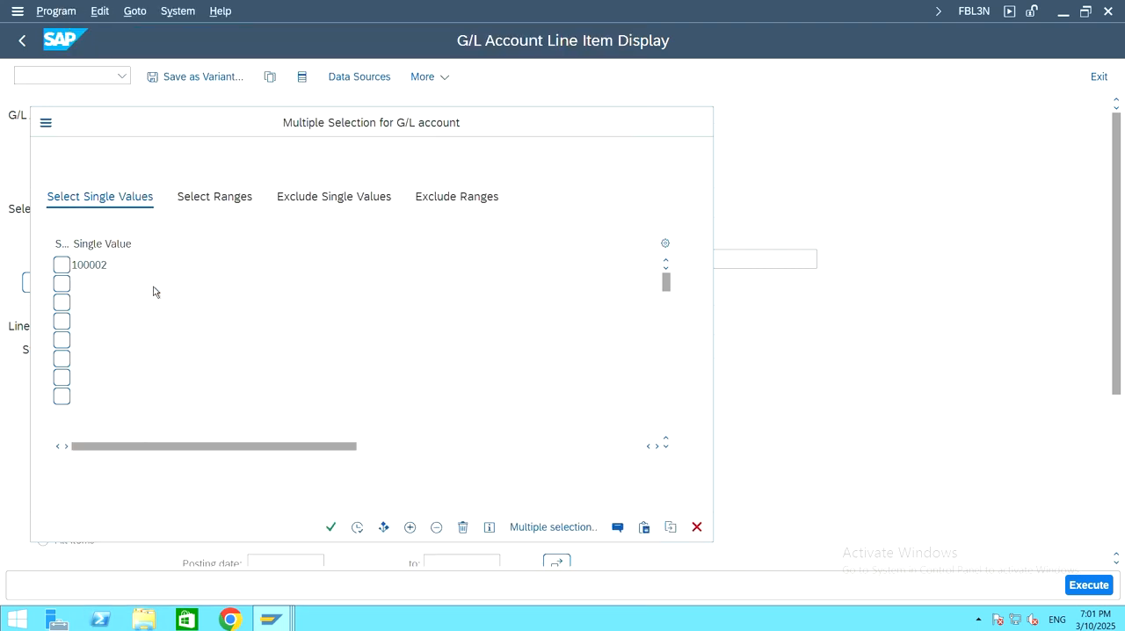
Step: Add G/L account 200008 Vendor Down Payment Made as the second single value
key(F4)
click(438, 522)
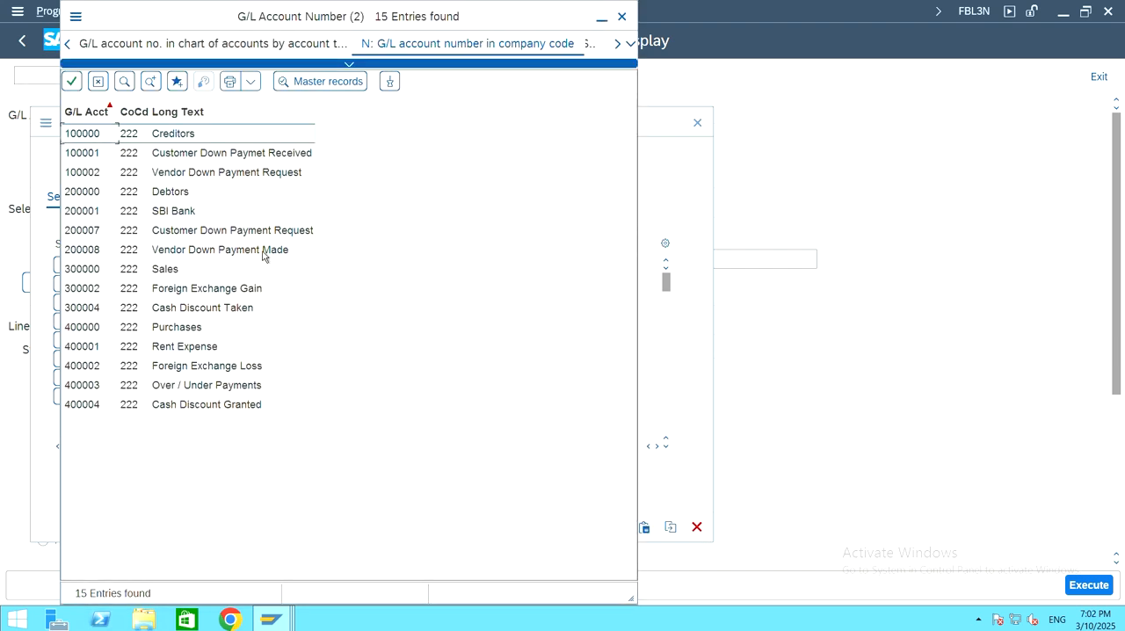
double_click(261, 255)
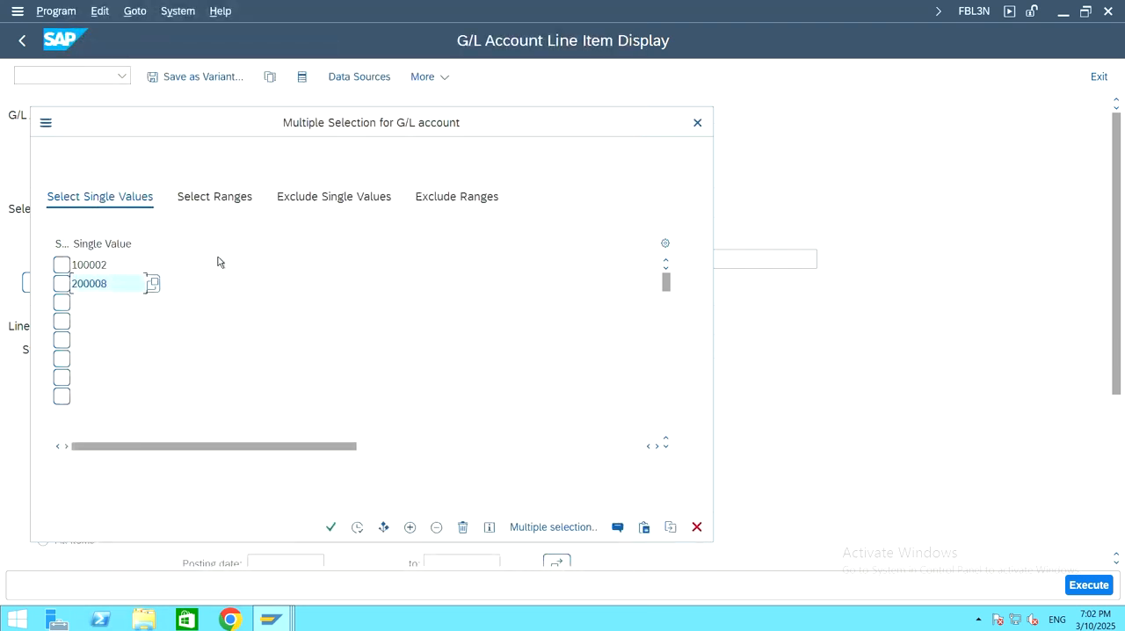
Step: Accept the two G/L accounts, set the line item status to All items and generate the list
click(358, 527)
scroll(173, 337, down, 2)
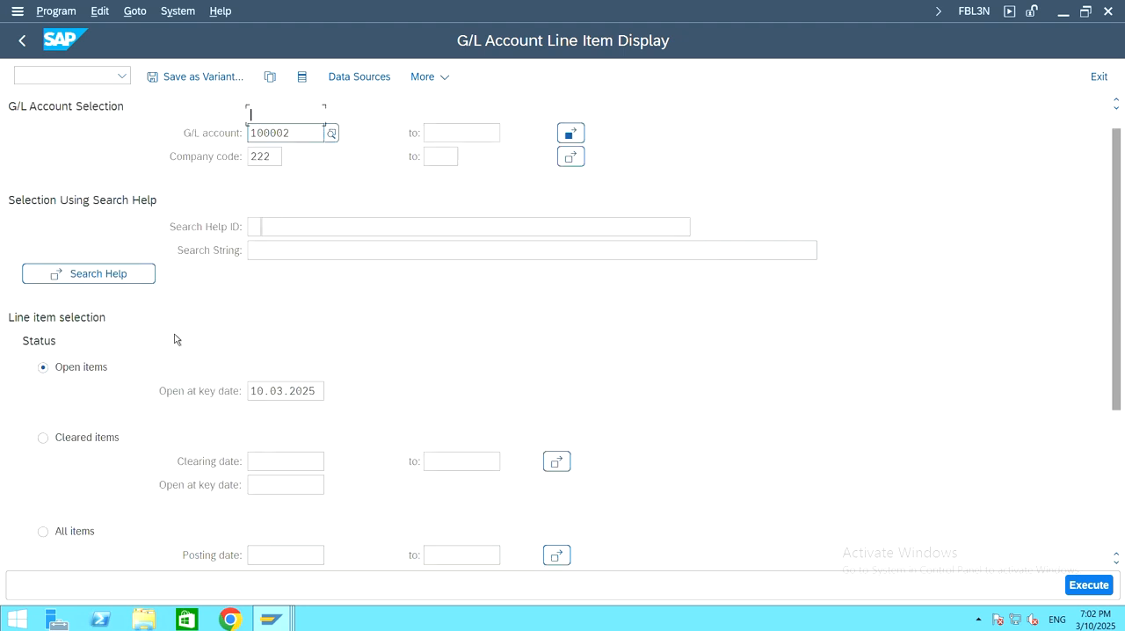
click(42, 478)
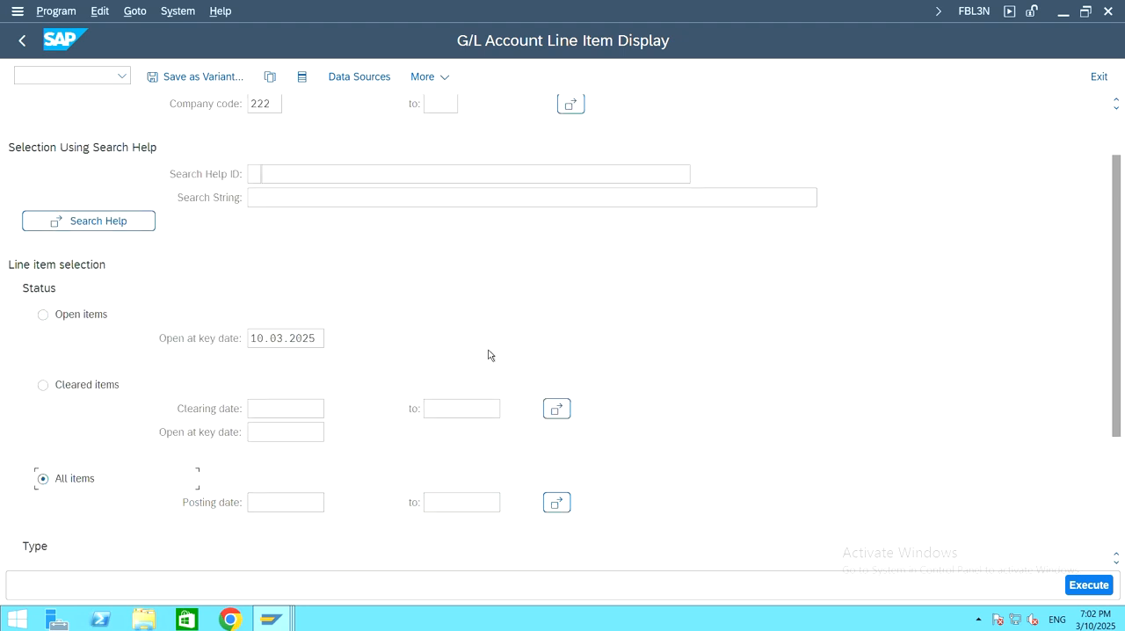
scroll(490, 354, down, 4)
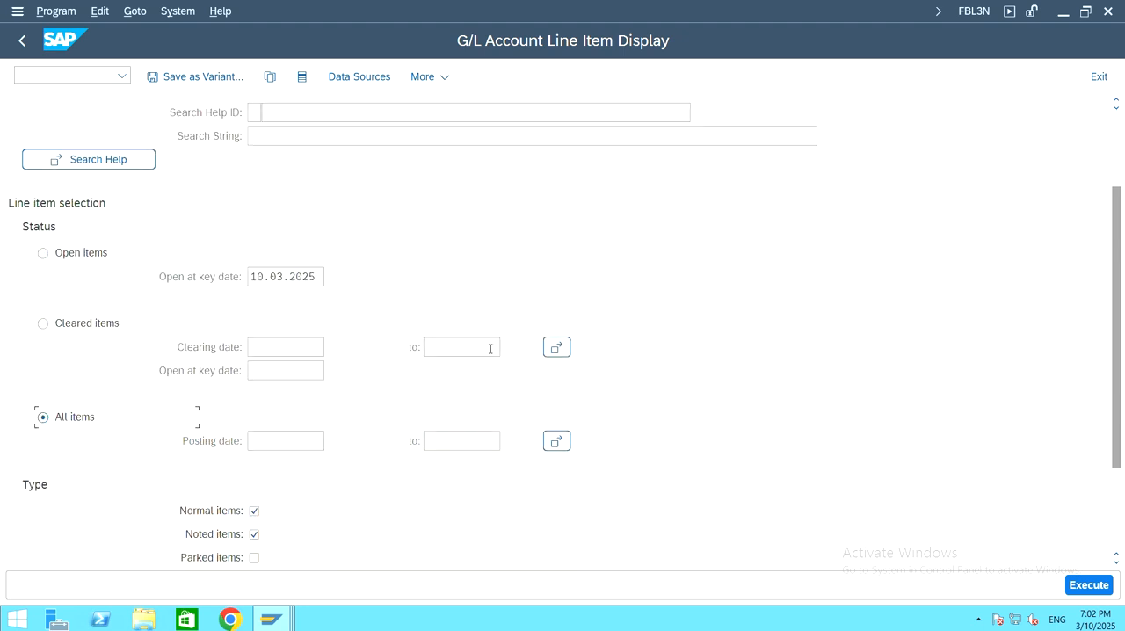
click(1100, 585)
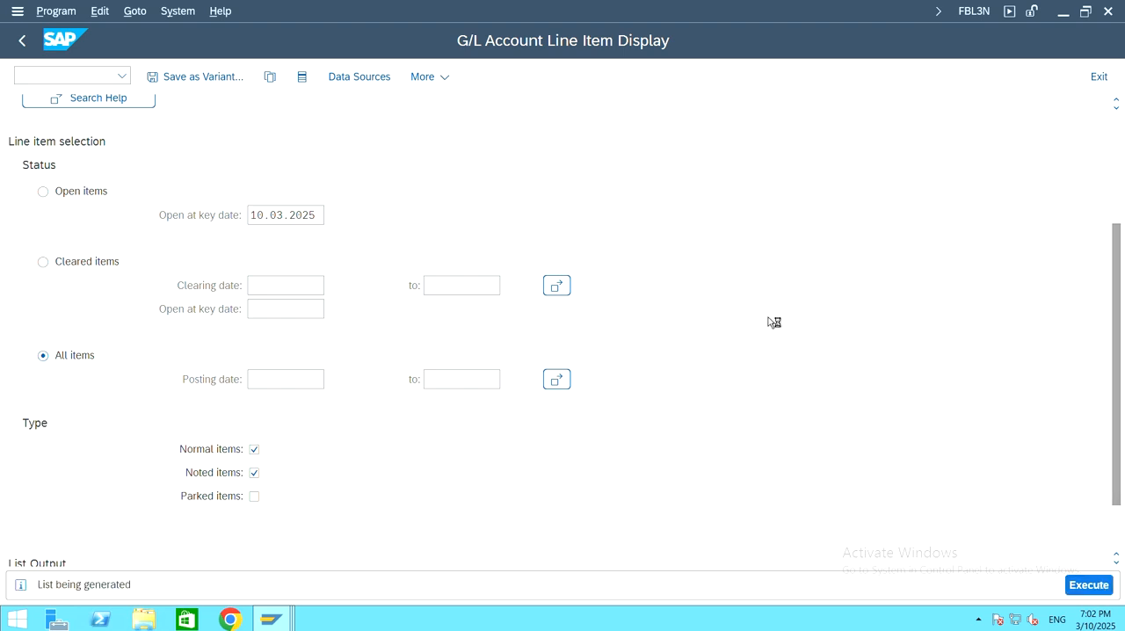
Step: Examine the document numbers and clearing documents of the line items on G/L account 200008 Vendor Down Payment Made
scroll(395, 350, down, 5)
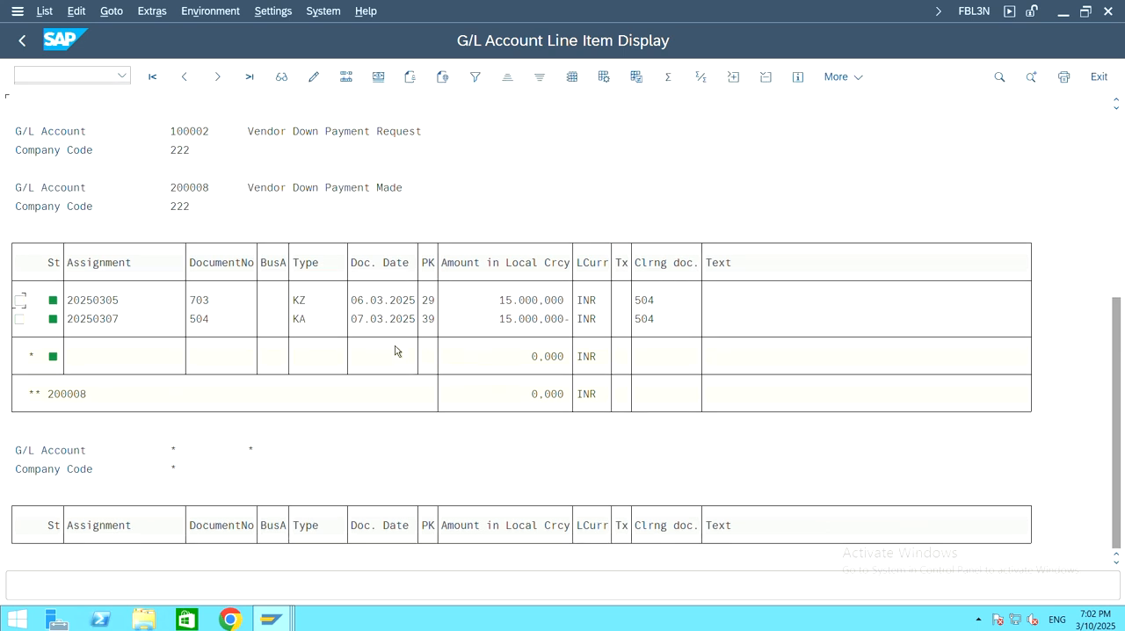
scroll(395, 350, down, 3)
scroll(394, 351, up, 4)
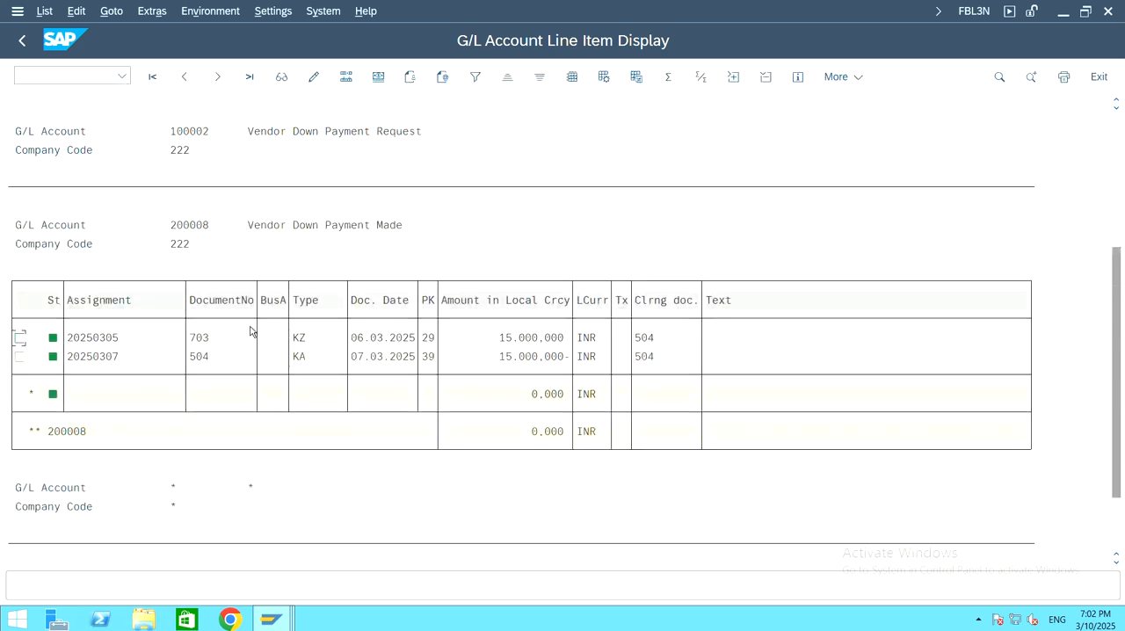
click(244, 345)
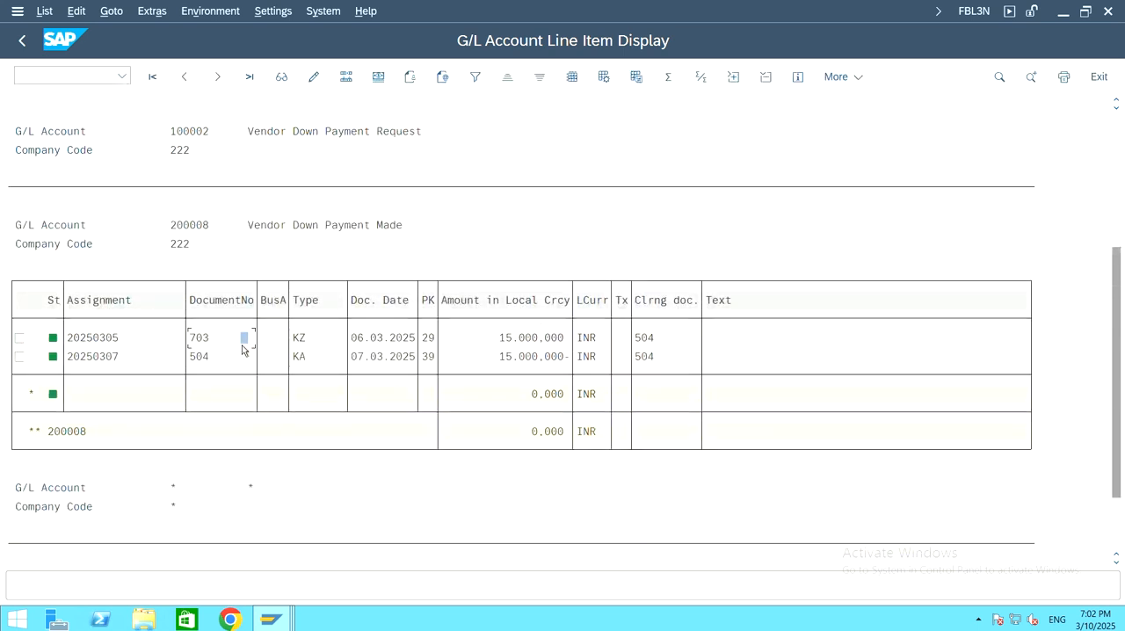
click(665, 343)
click(650, 342)
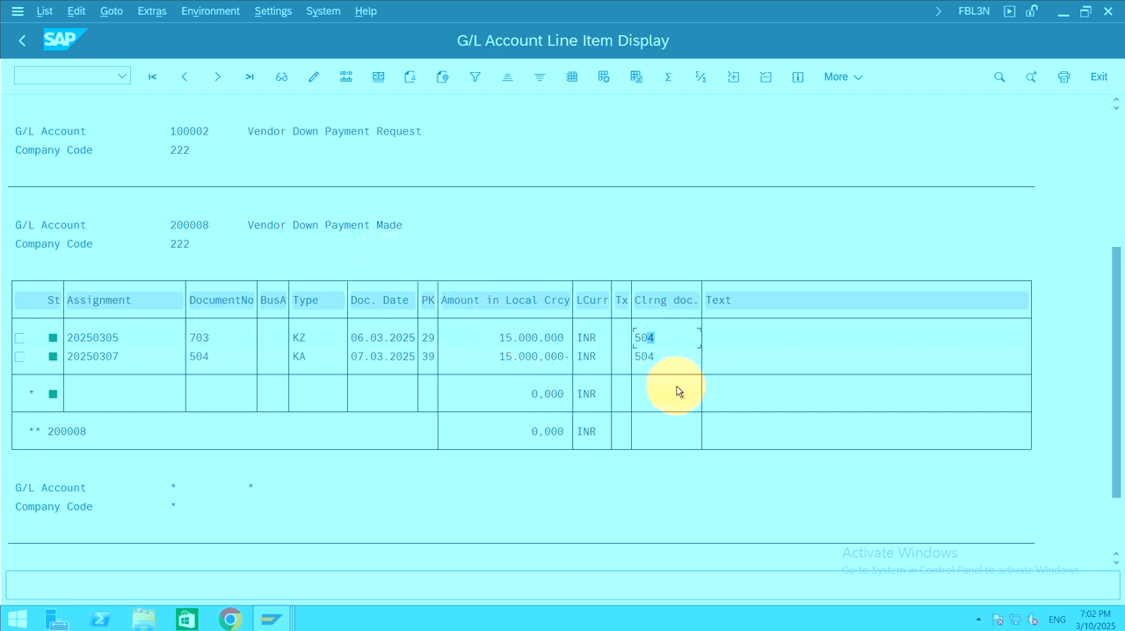
click(680, 356)
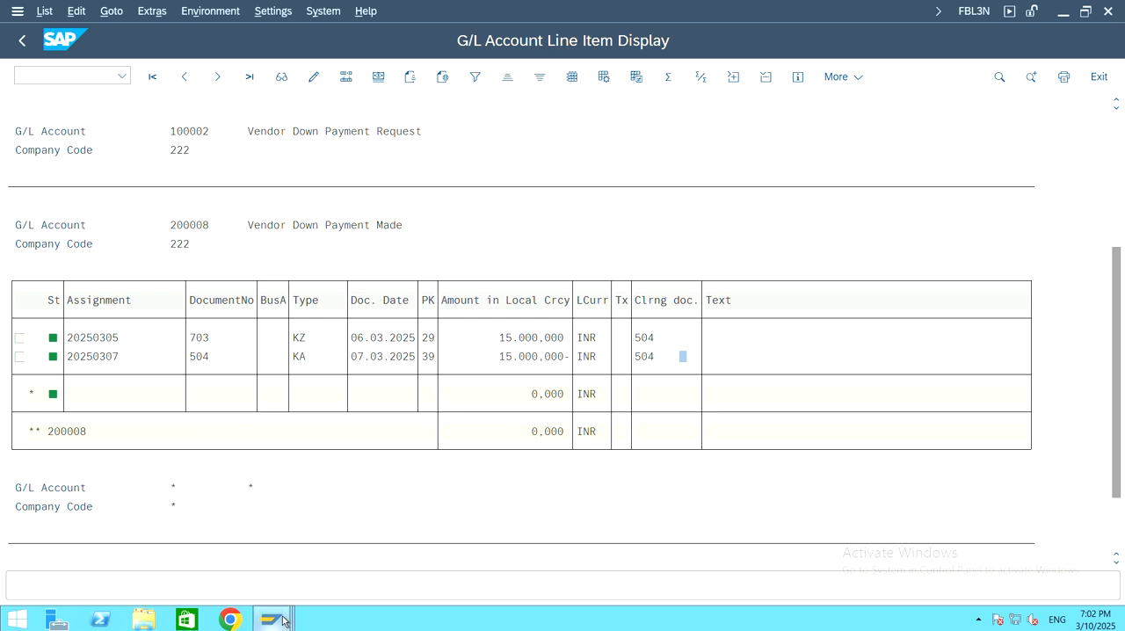
Step: Compare the document posted in the Clear Vendor Down Payment session with document 504 in the G/L line item list
mouse_move(271, 620)
click(303, 550)
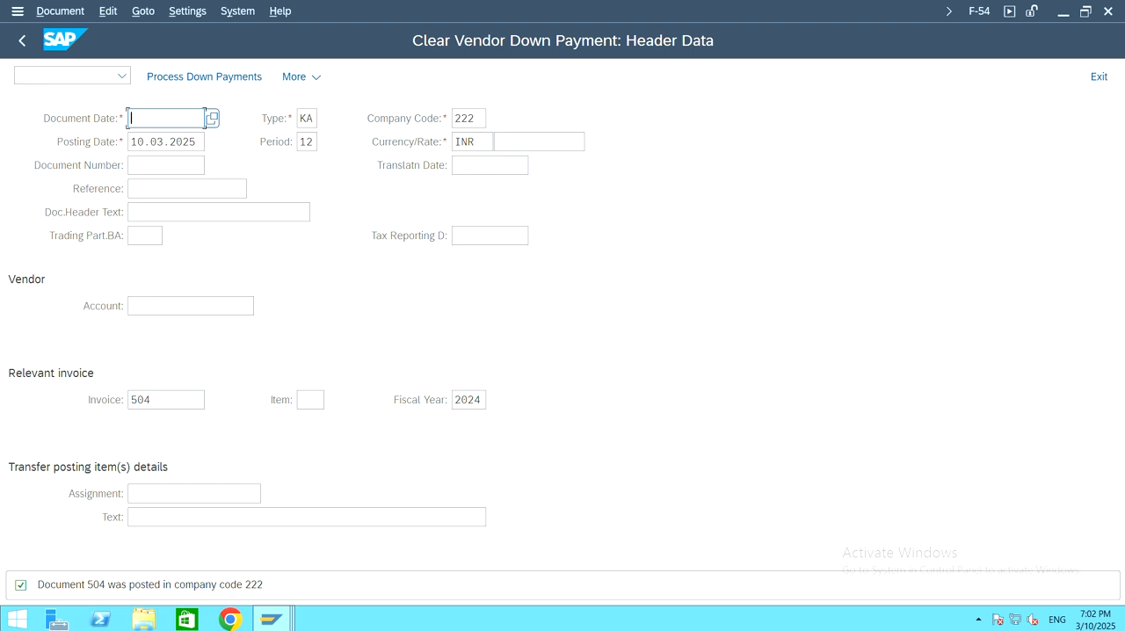
mouse_move(285, 623)
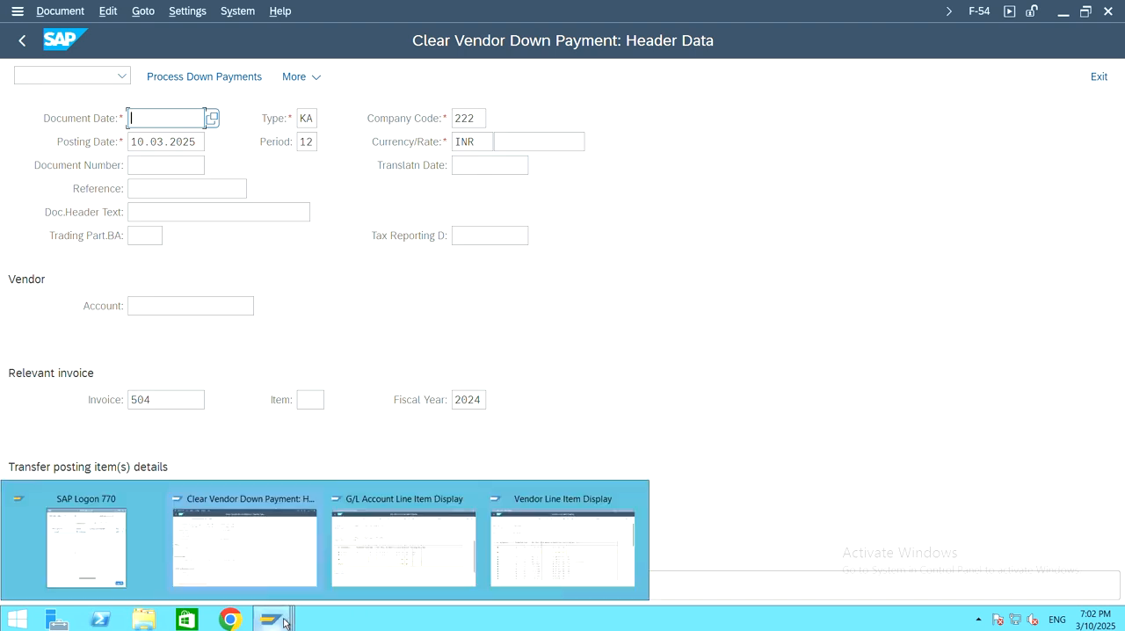
click(395, 548)
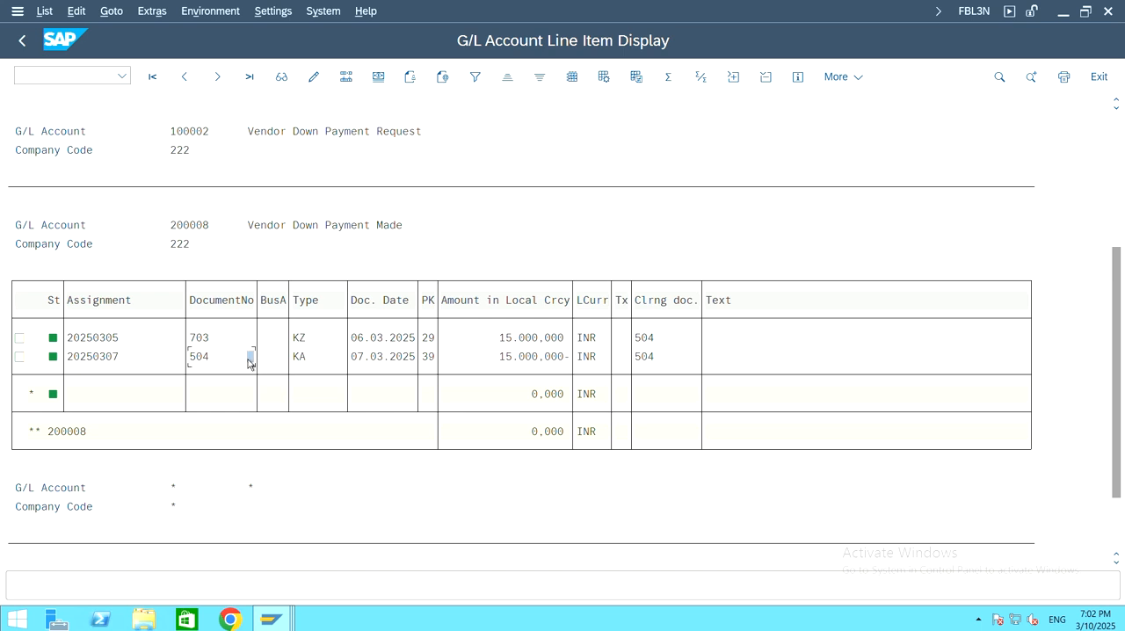
click(209, 355)
Step: Switch to the vendor line item session, refresh the list and examine the number and amount of open document 504
mouse_move(272, 621)
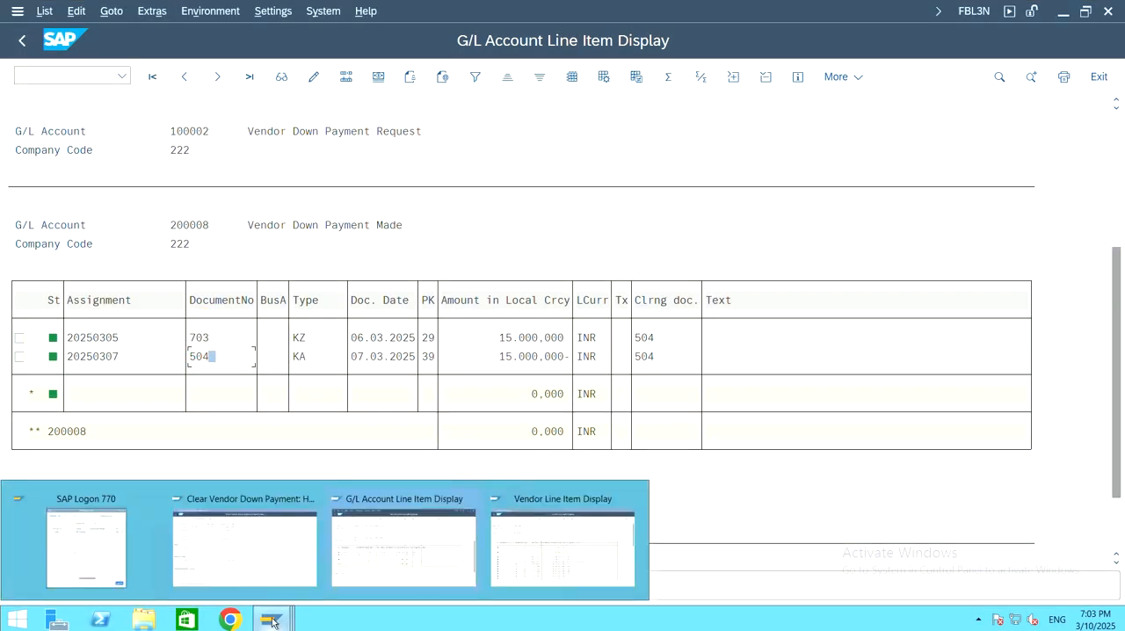
click(566, 544)
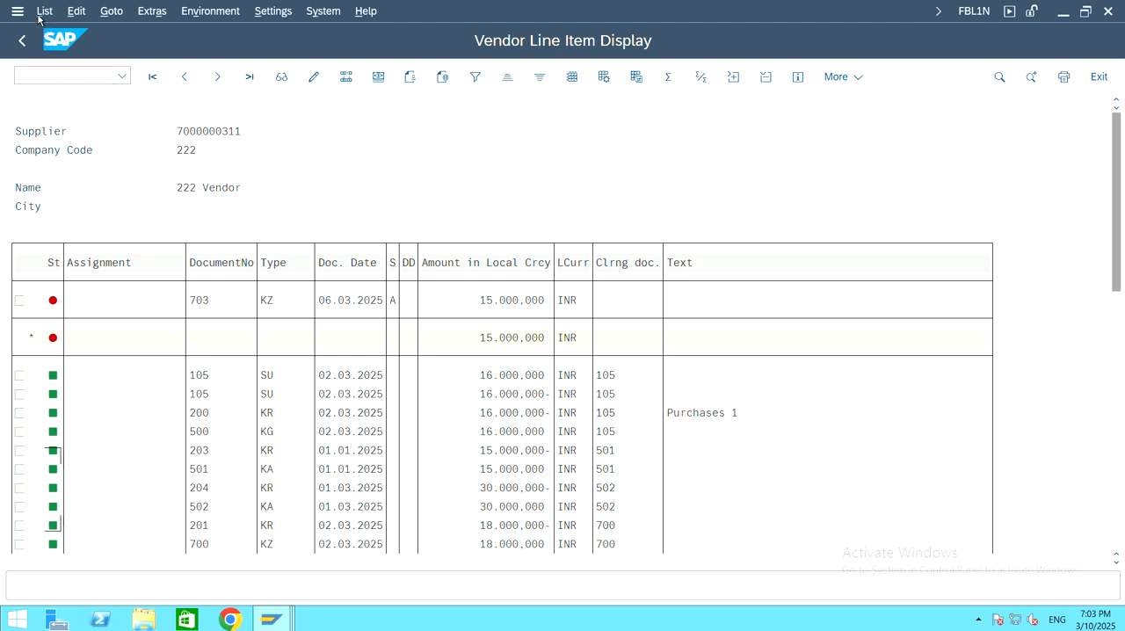
click(42, 10)
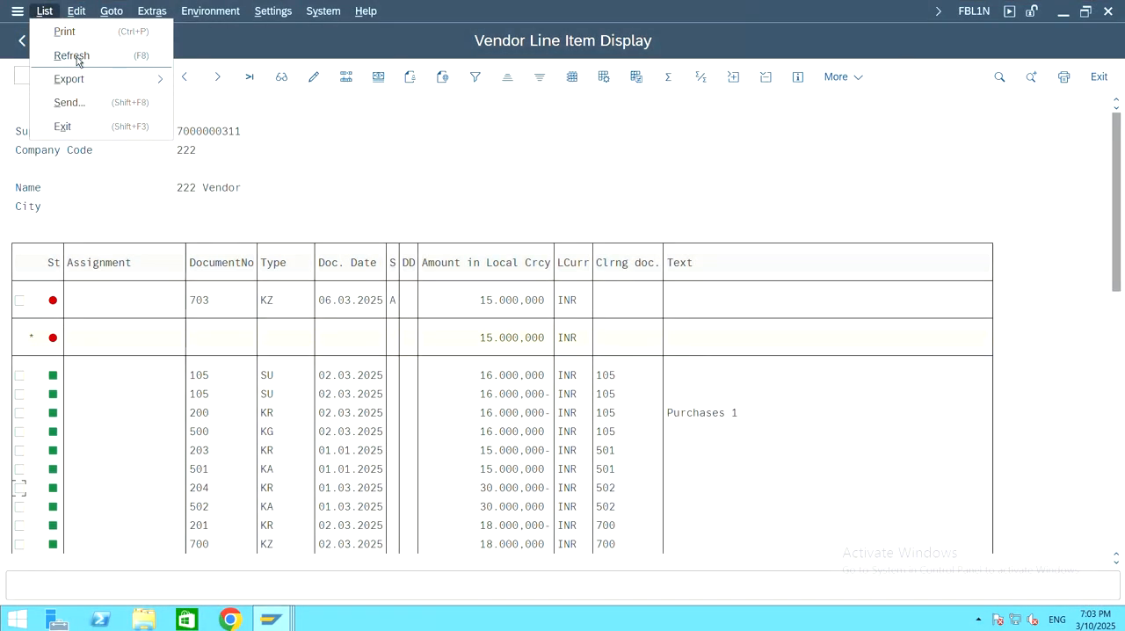
click(77, 58)
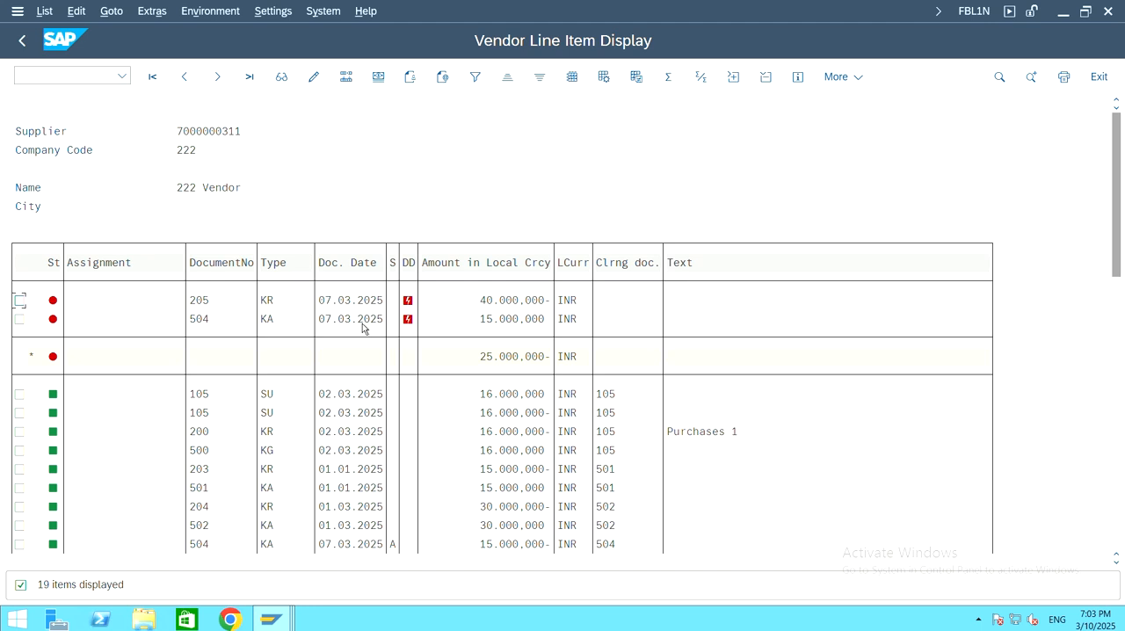
click(232, 322)
click(218, 326)
click(516, 322)
Step: Switch to the Clear Vendor Down Payment session and exit the transaction to SAP Easy Access
mouse_move(269, 622)
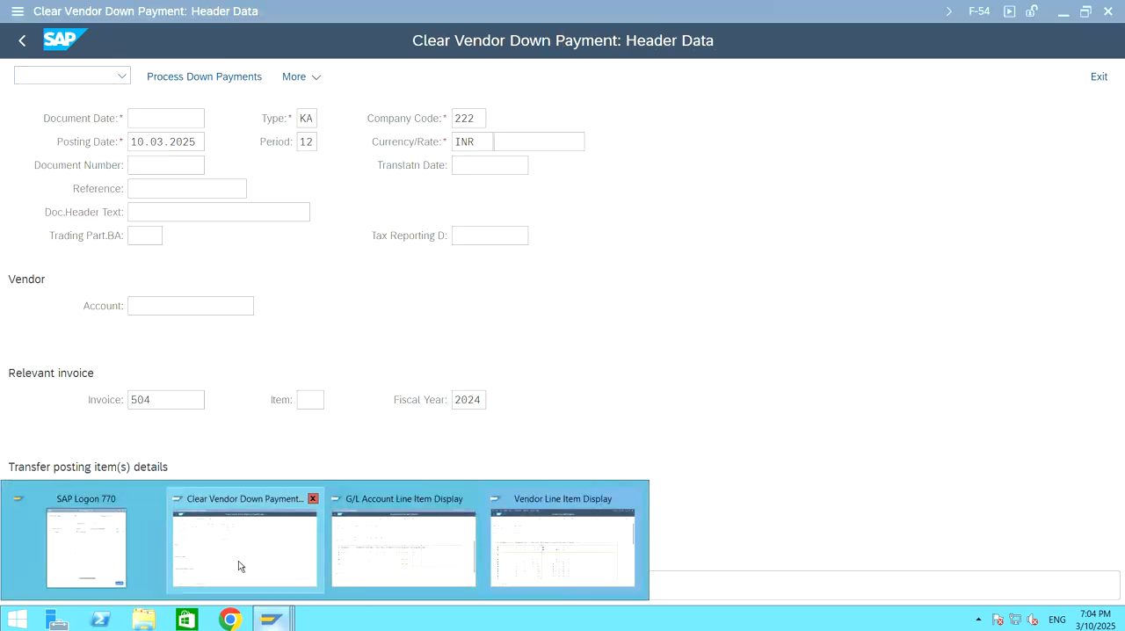
click(238, 561)
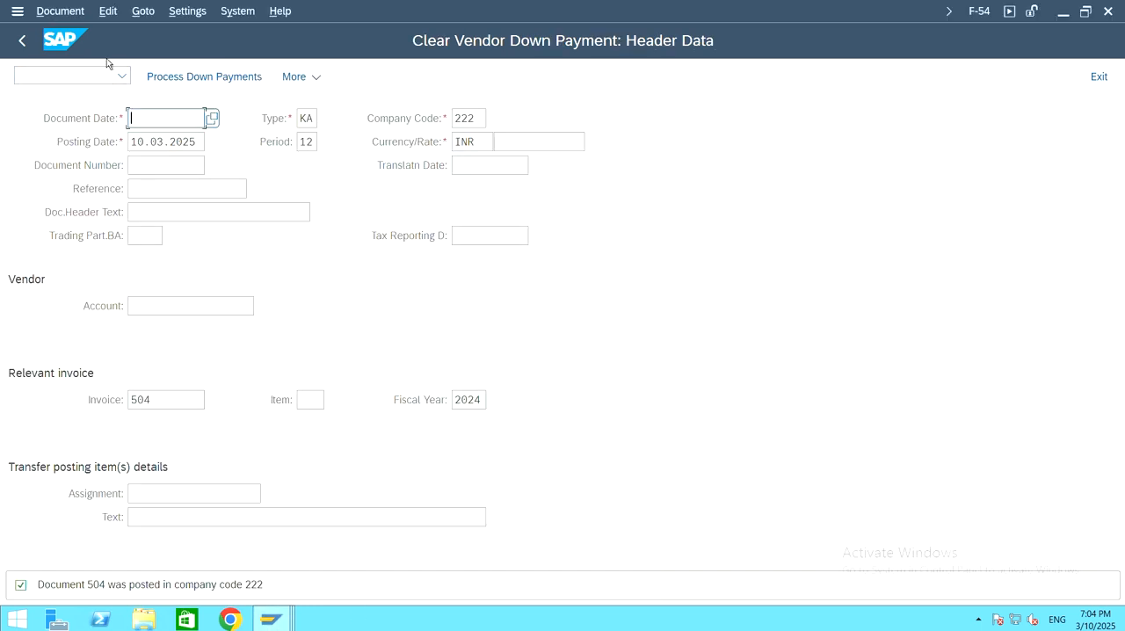
click(1099, 77)
click(291, 410)
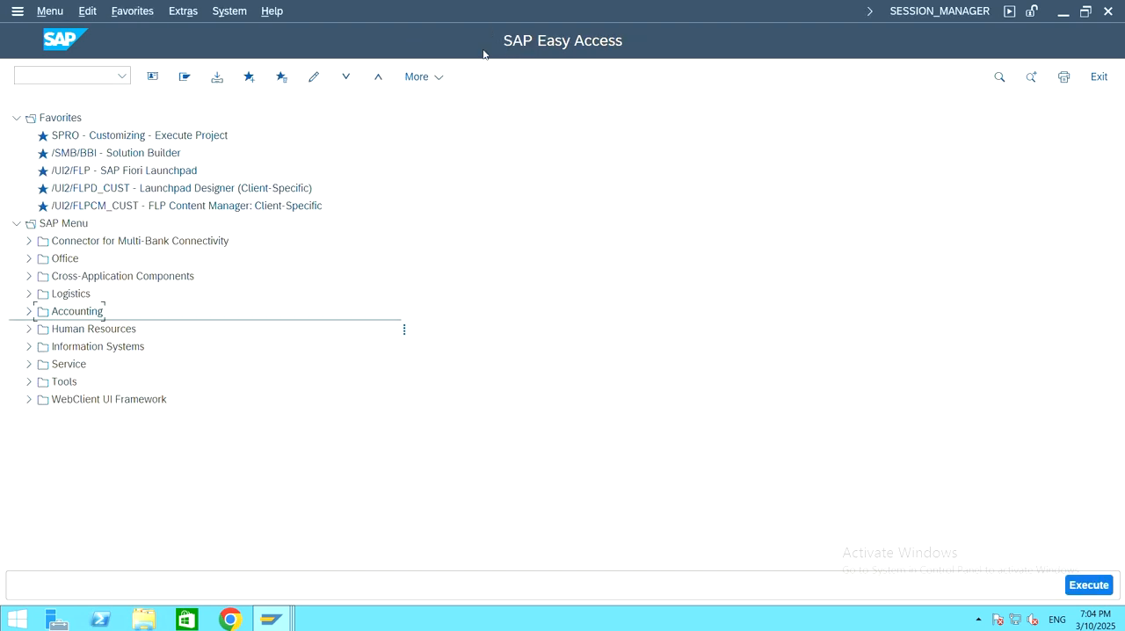
Step: Start transaction F-53 Post from Outgoing Payment under the Accounts Payable document entry functions
click(29, 312)
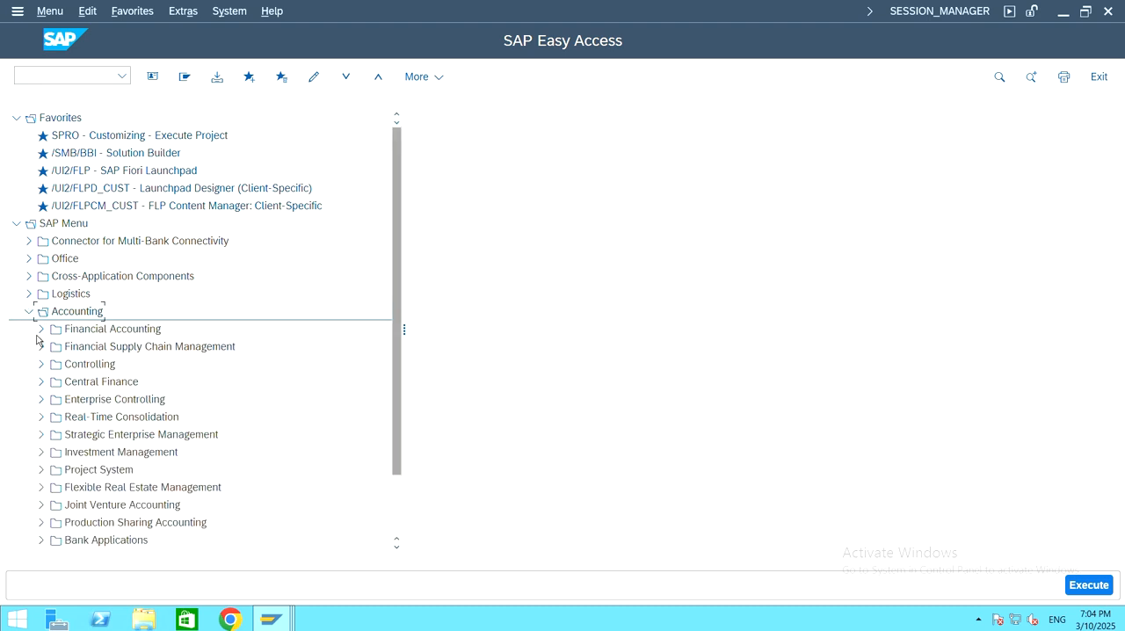
click(41, 330)
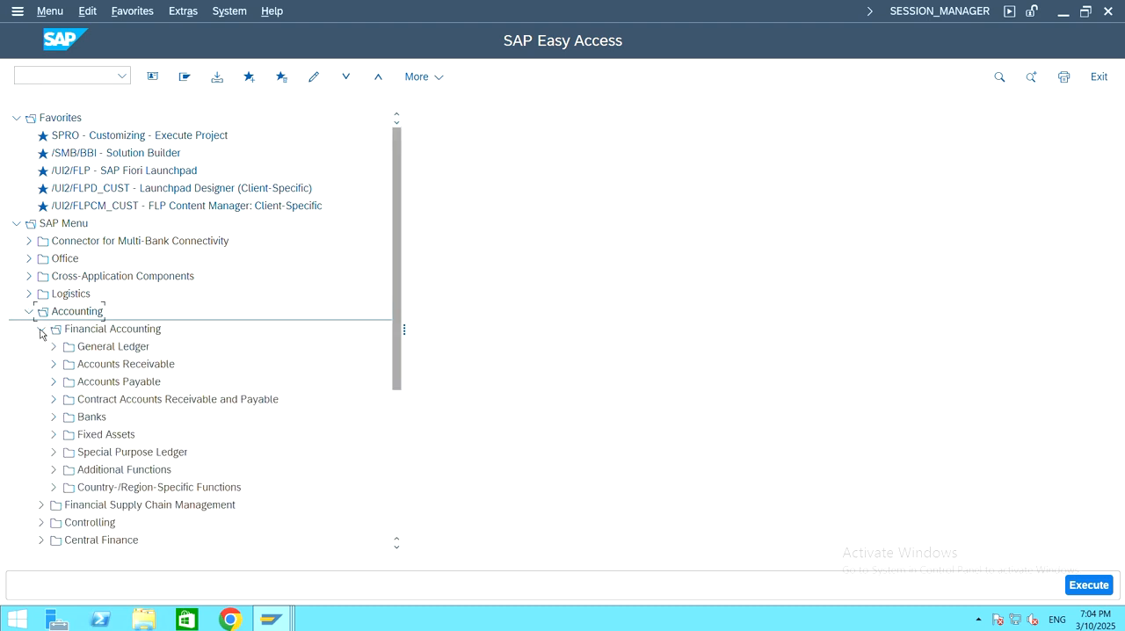
click(52, 382)
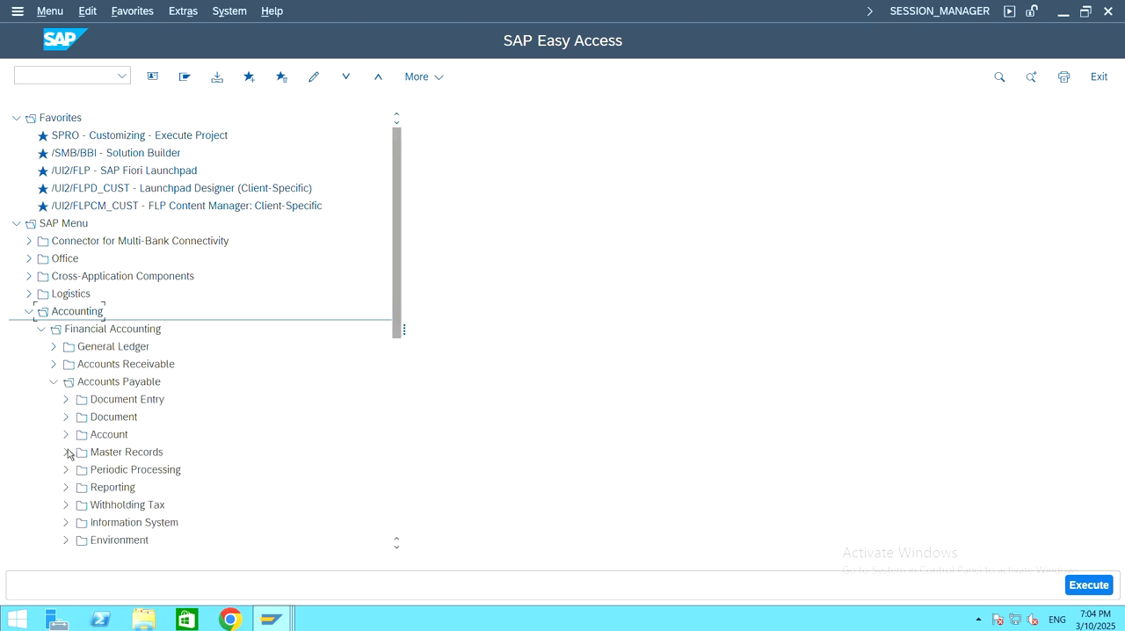
click(66, 401)
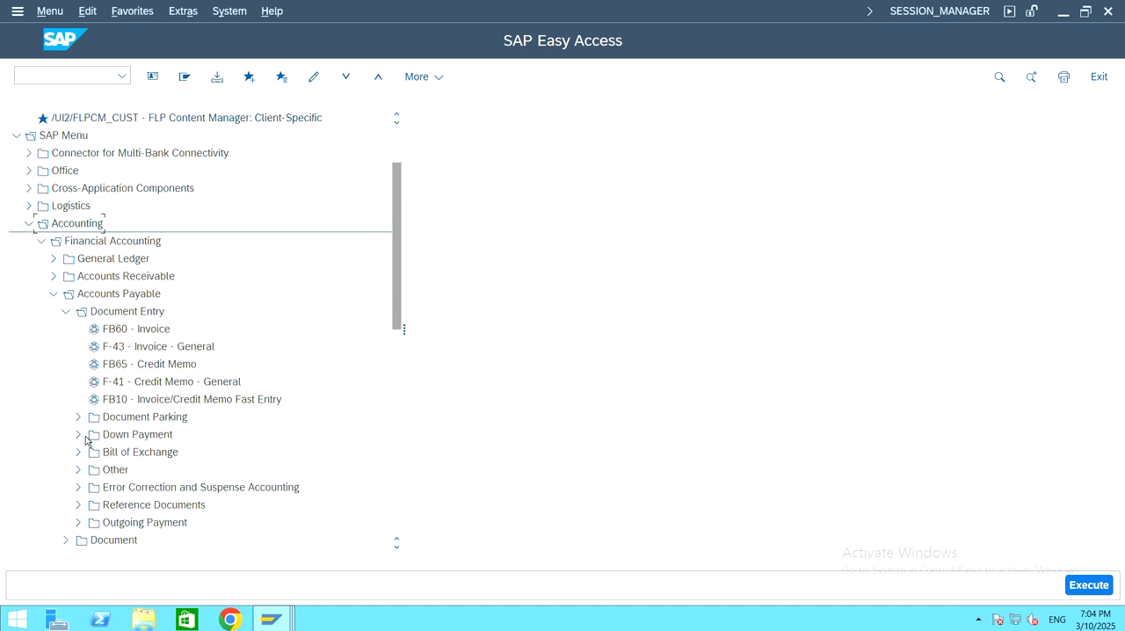
scroll(85, 466, down, 1)
click(78, 487)
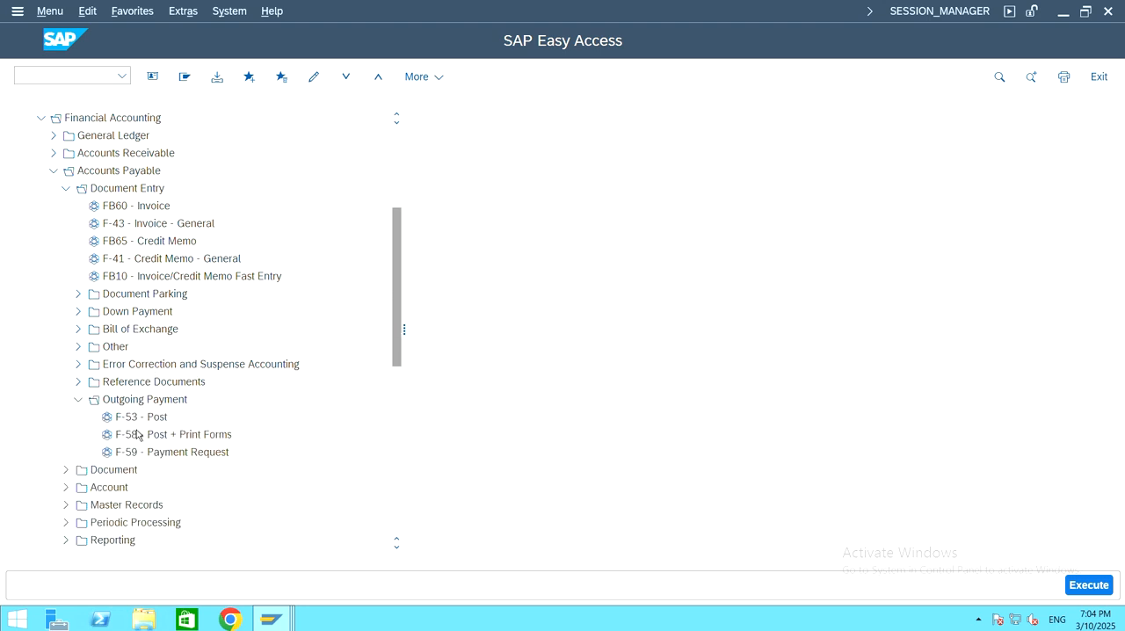
click(163, 420)
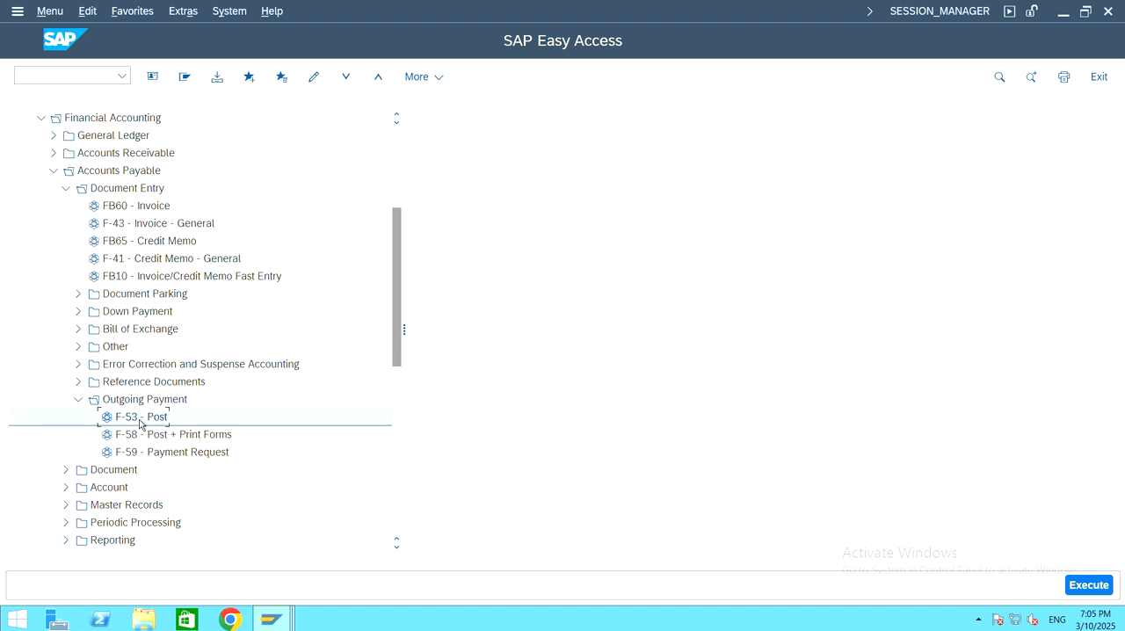
double_click(141, 422)
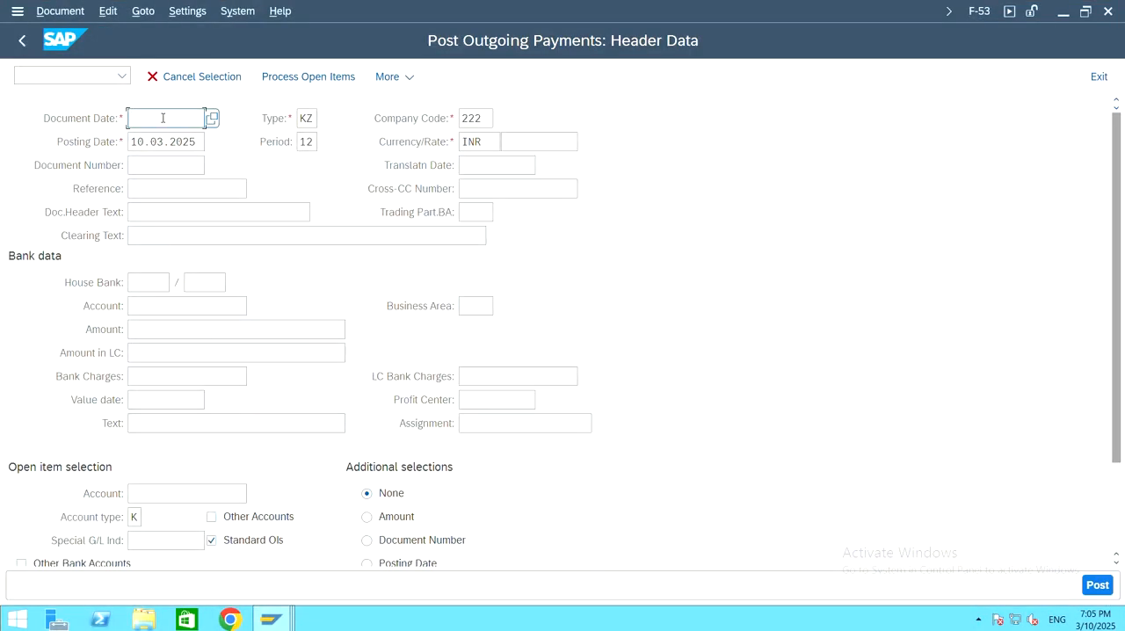
Step: Set both the document date and the posting date of the outgoing payment to 09.03.2025
text(09.03.2025)
key(Tab)
key(shift+Home)
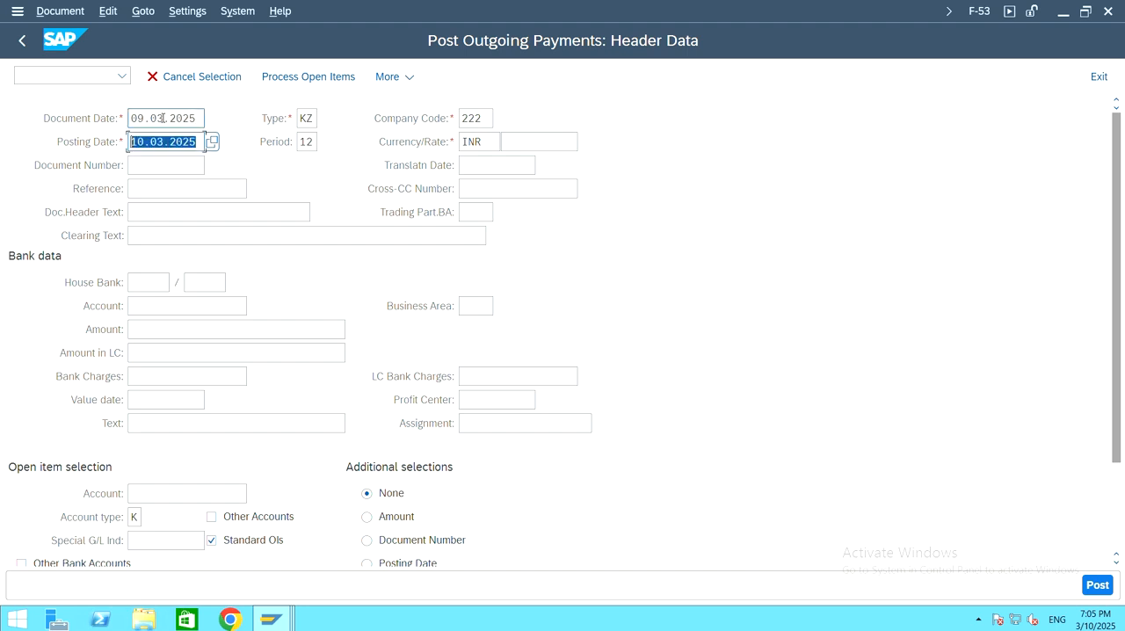
text(09.)
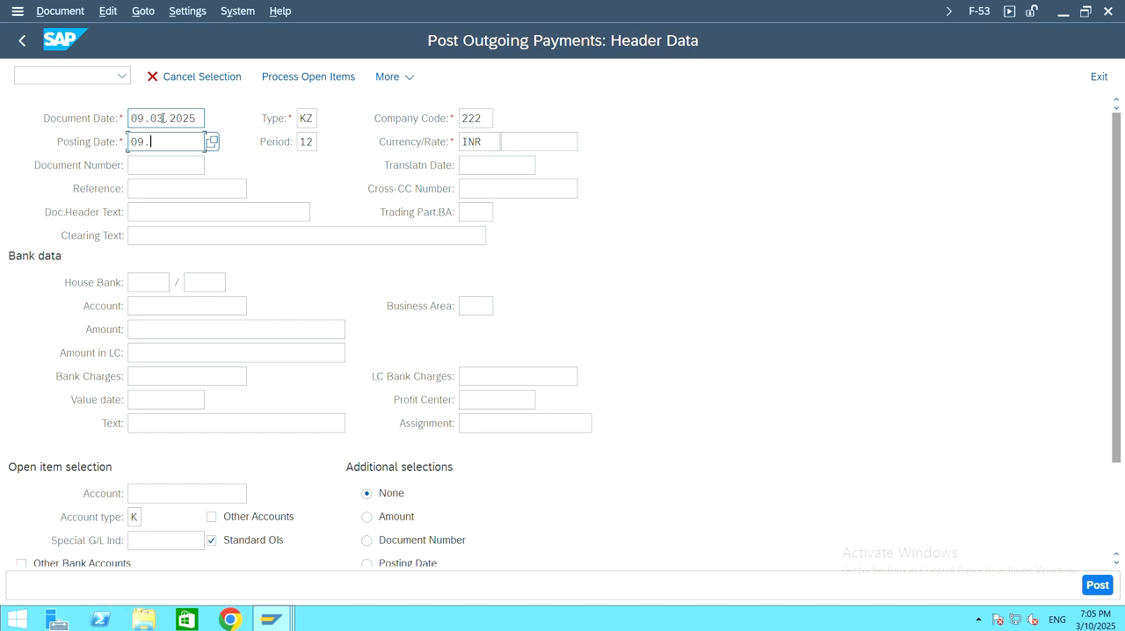
text(03.2025)
Step: Look up and select G/L account 200001 SBI Bank in the bank data and set the payment amount to 25000
click(151, 306)
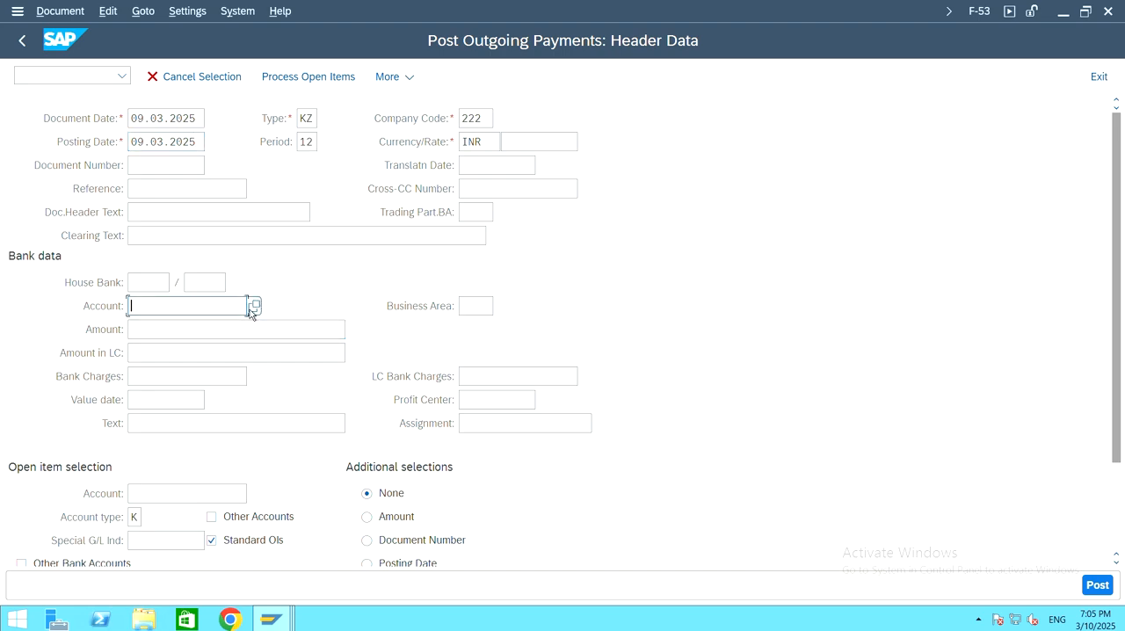
click(253, 307)
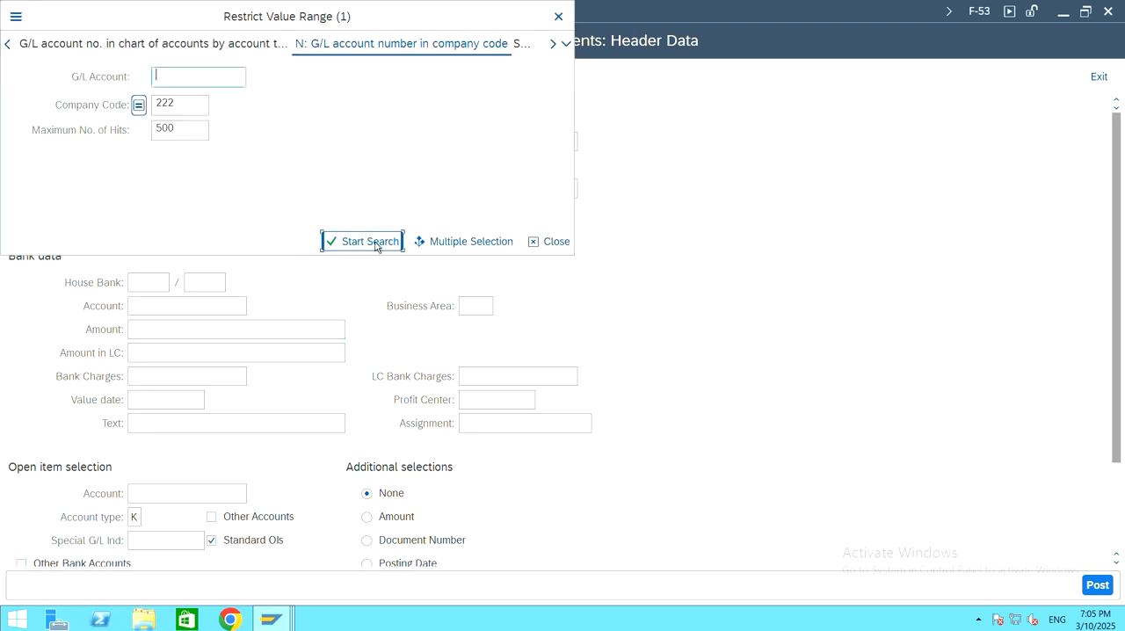
click(369, 241)
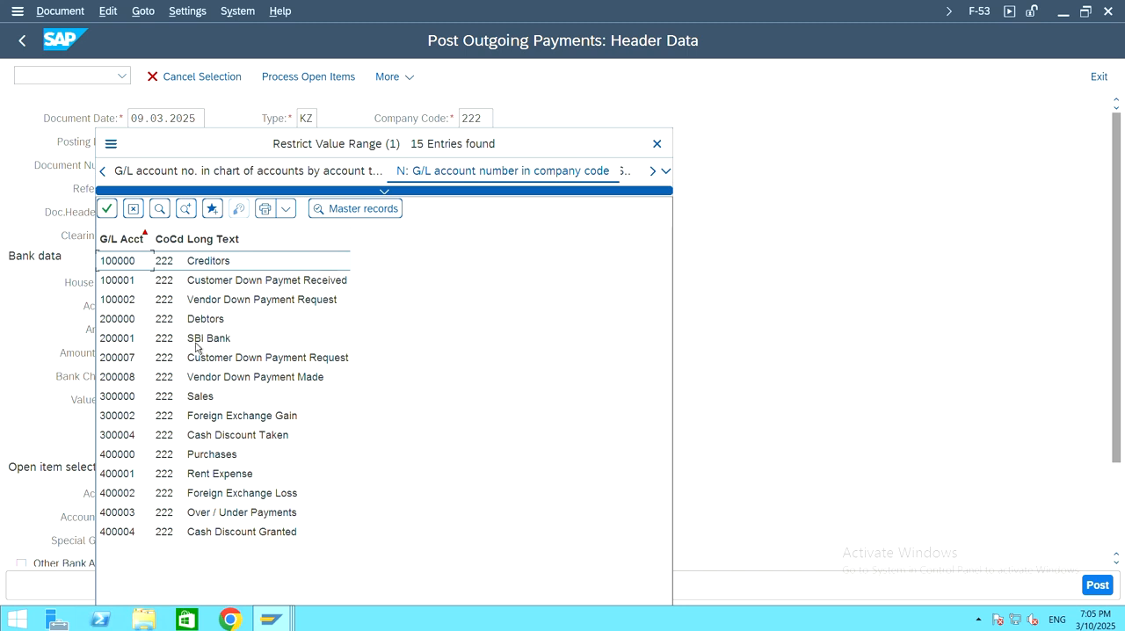
click(125, 343)
double_click(126, 343)
click(209, 328)
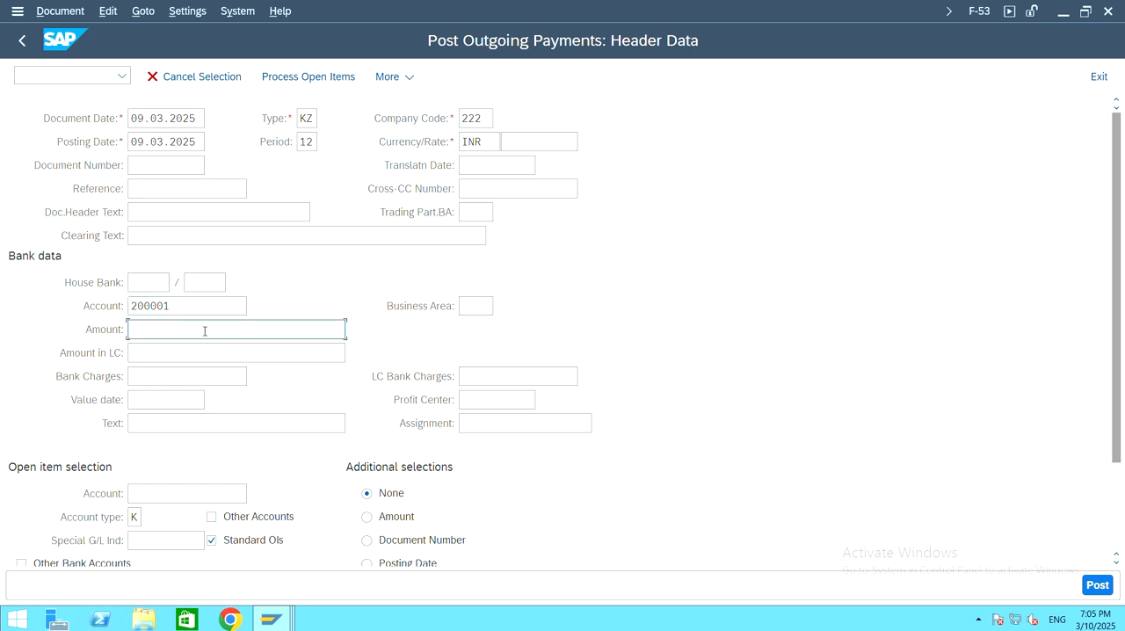
text(25000)
Step: Look up the supplier 222 Vendor and select it as the account for the open item selection
scroll(314, 349, down, 4)
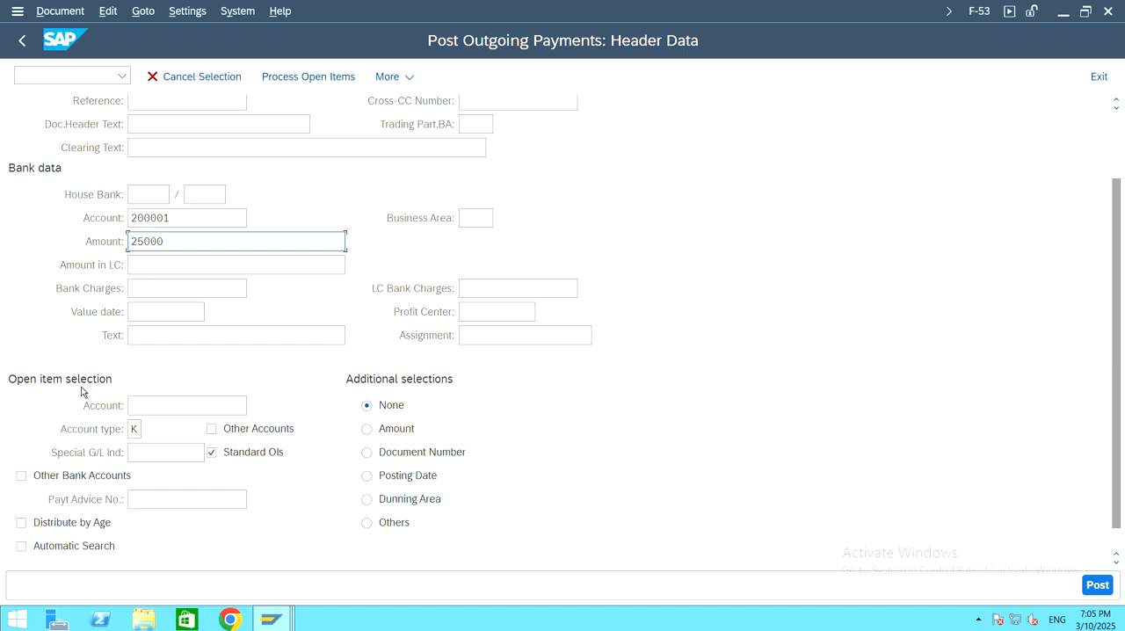
click(174, 406)
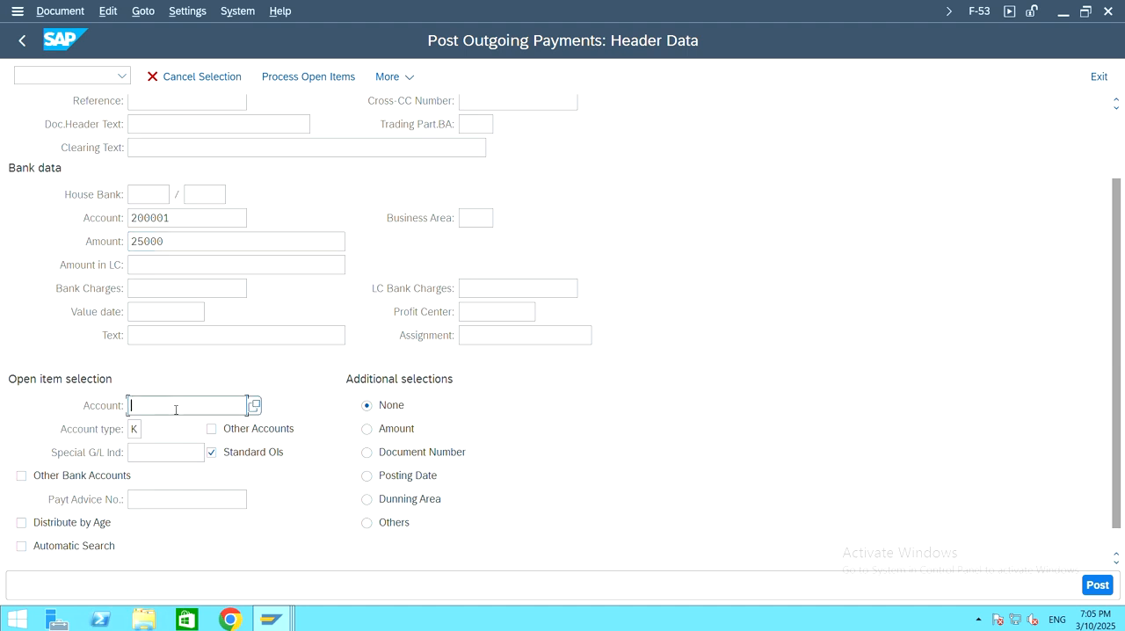
click(264, 414)
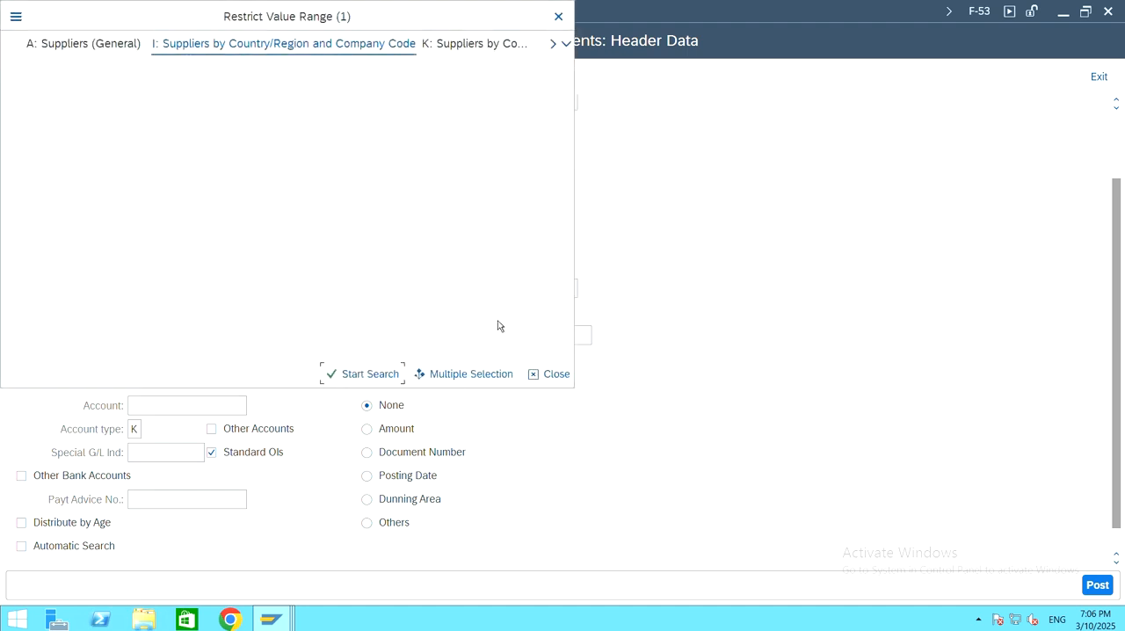
click(372, 373)
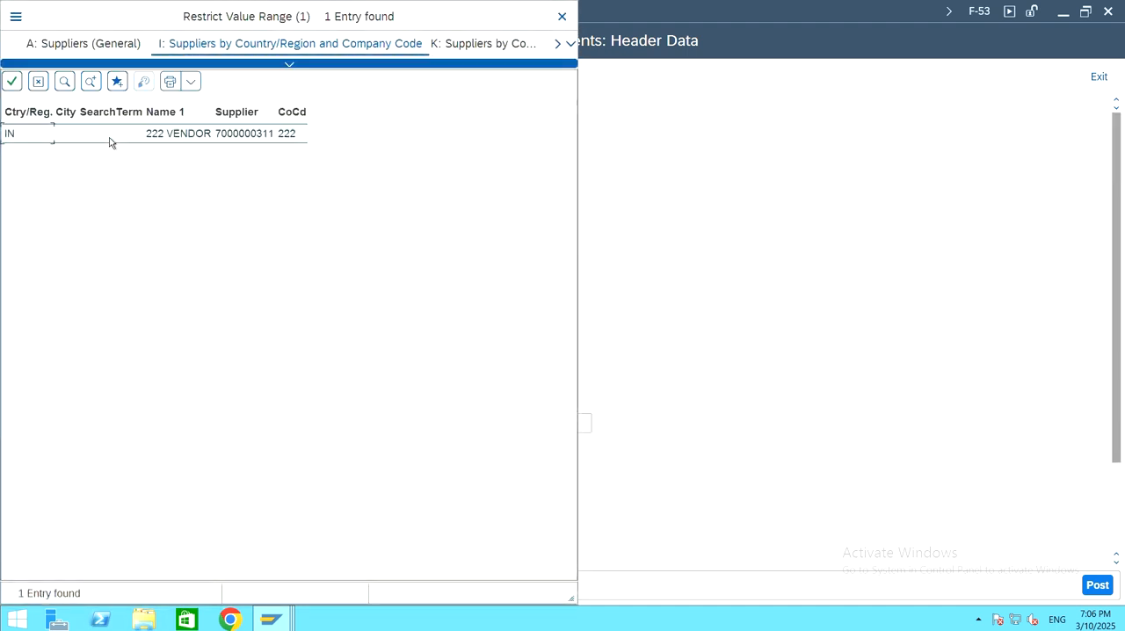
double_click(126, 134)
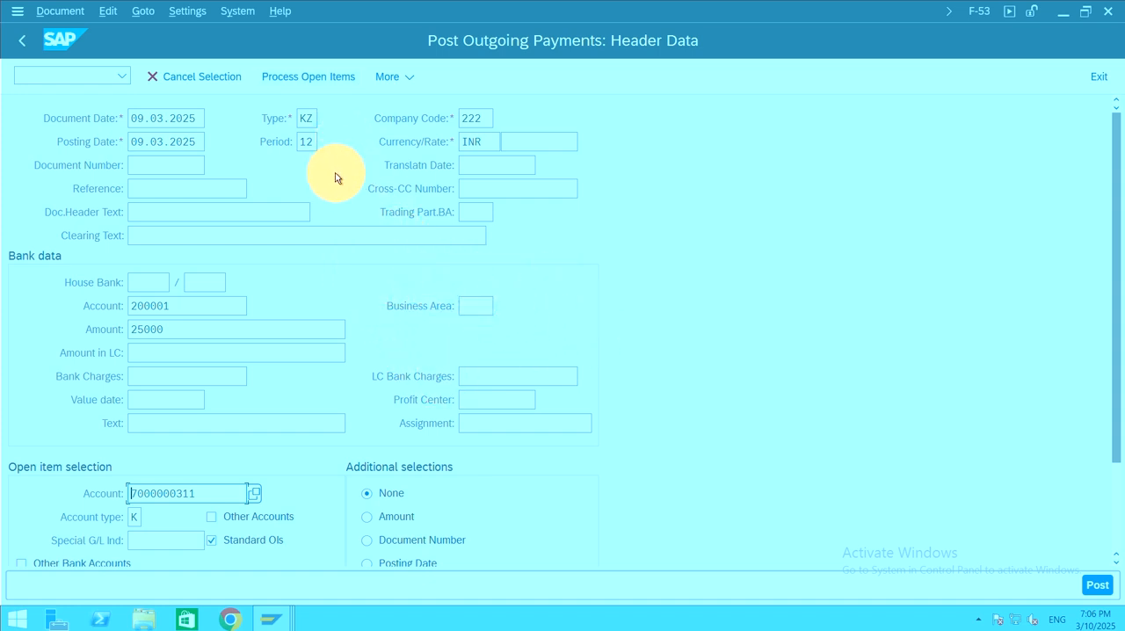
Step: Process the vendor's open items, compare the entered and assigned amounts, and post the outgoing payment
click(300, 77)
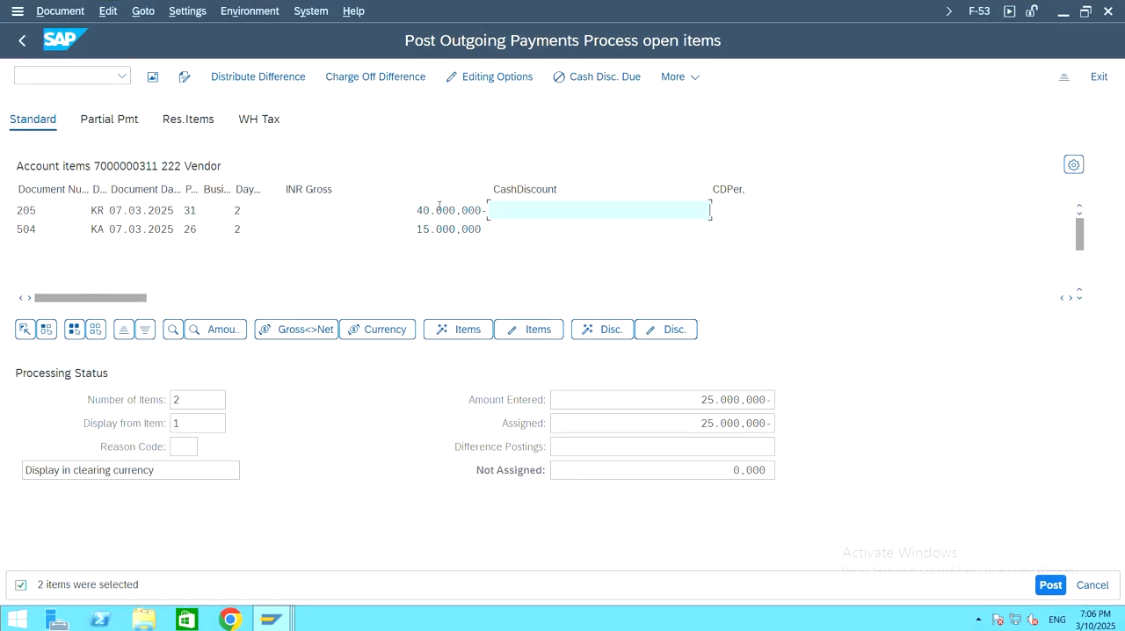
click(695, 423)
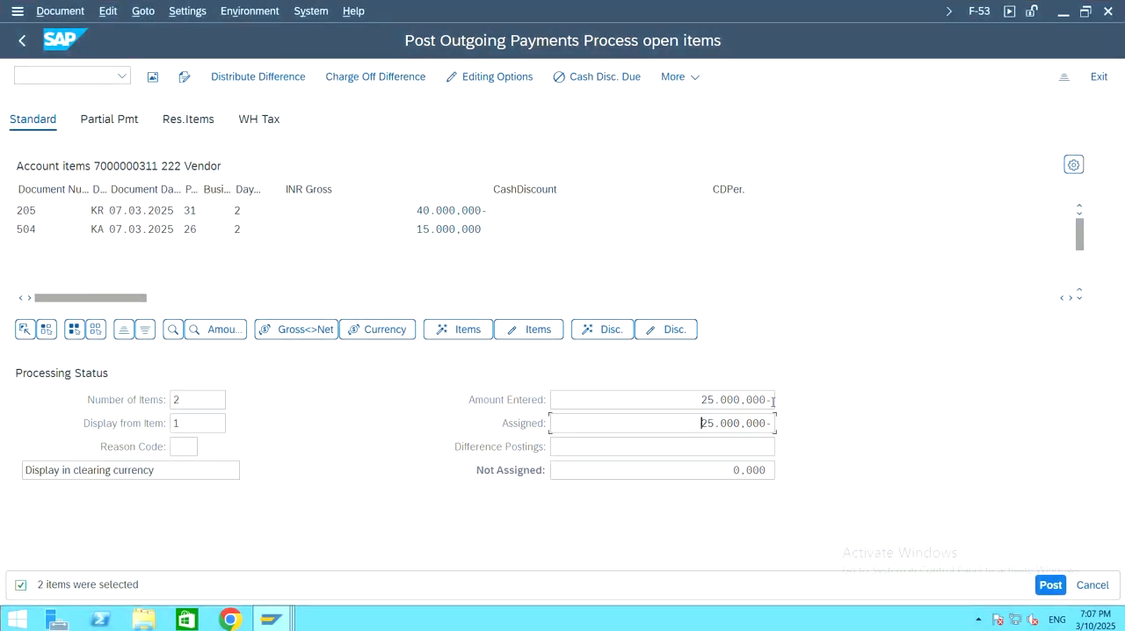
drag(771, 400, 743, 401)
click(705, 400)
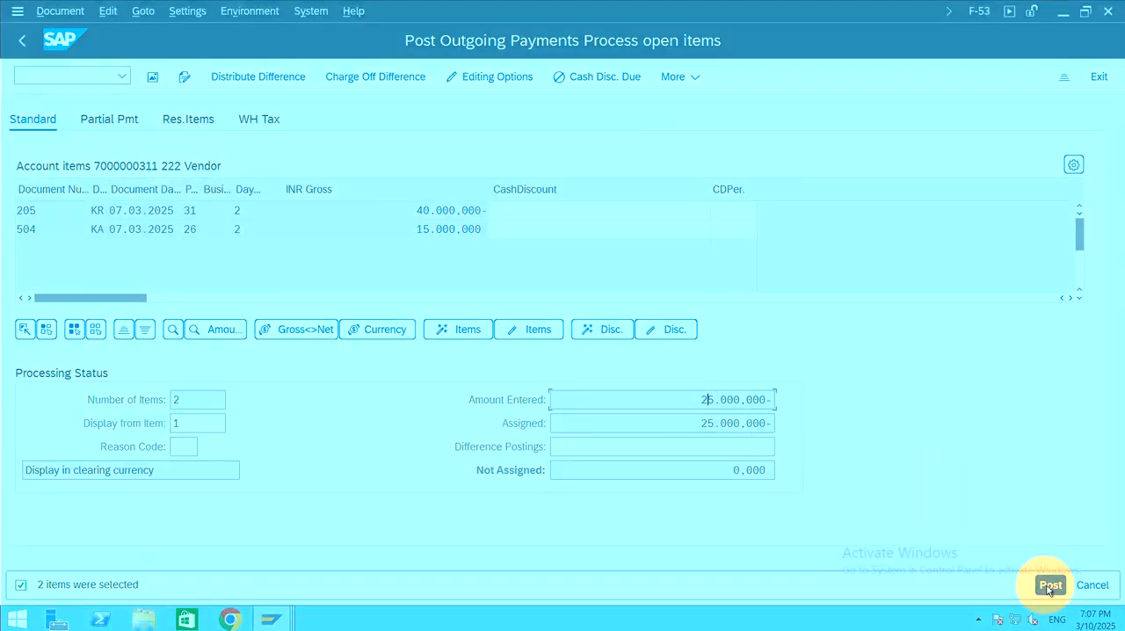
click(1048, 587)
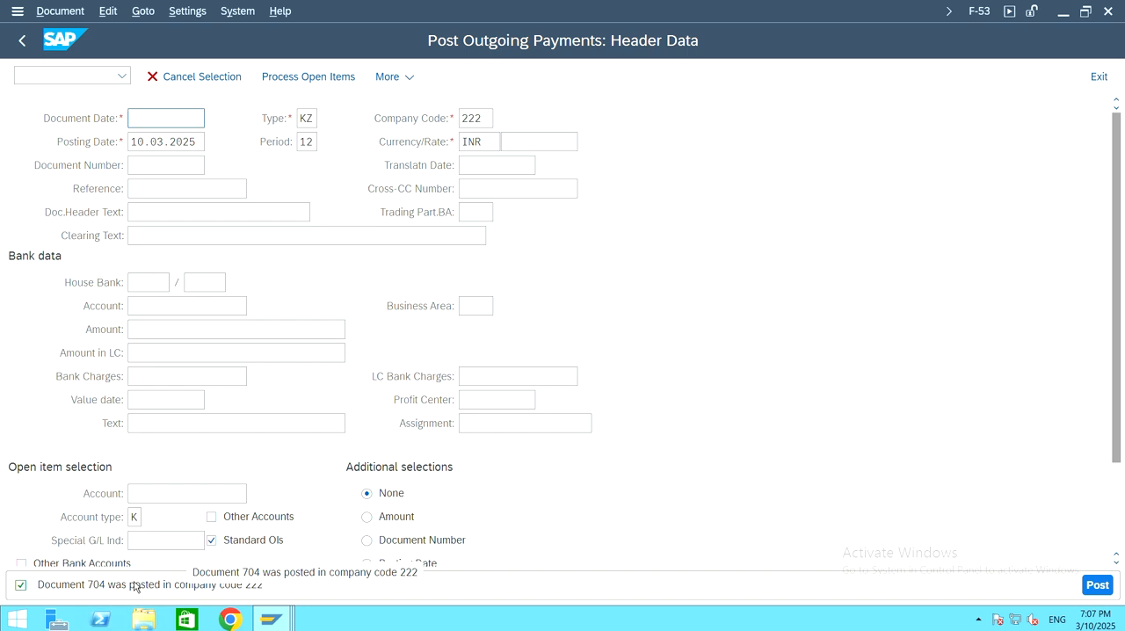
Step: Switch to the G/L Account Line Item Display session and refresh the list
mouse_move(268, 627)
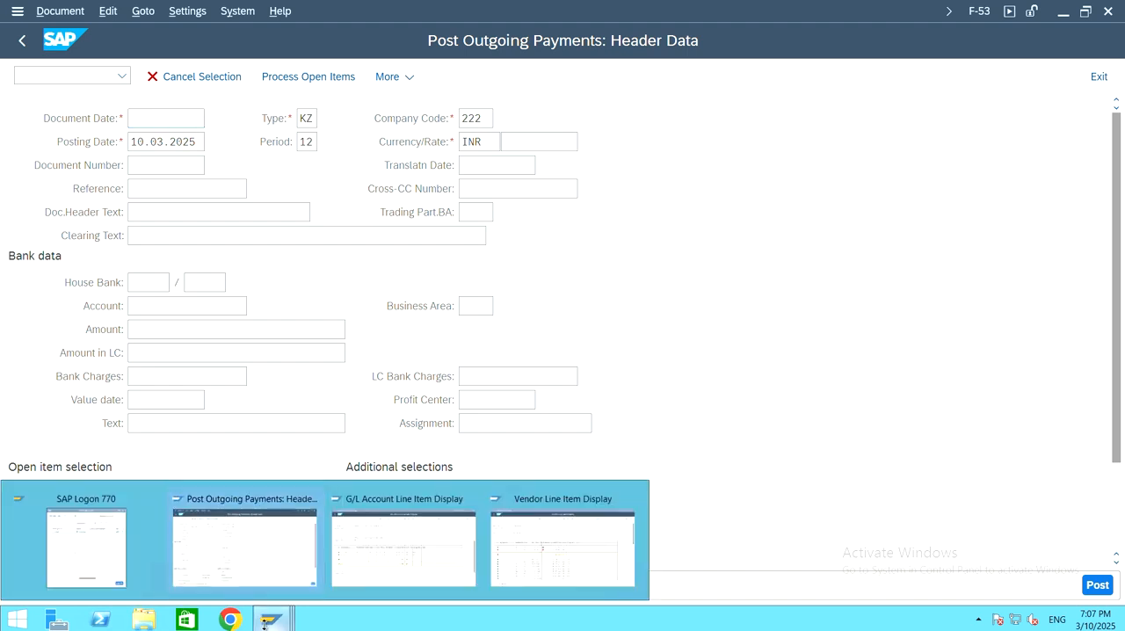
click(420, 552)
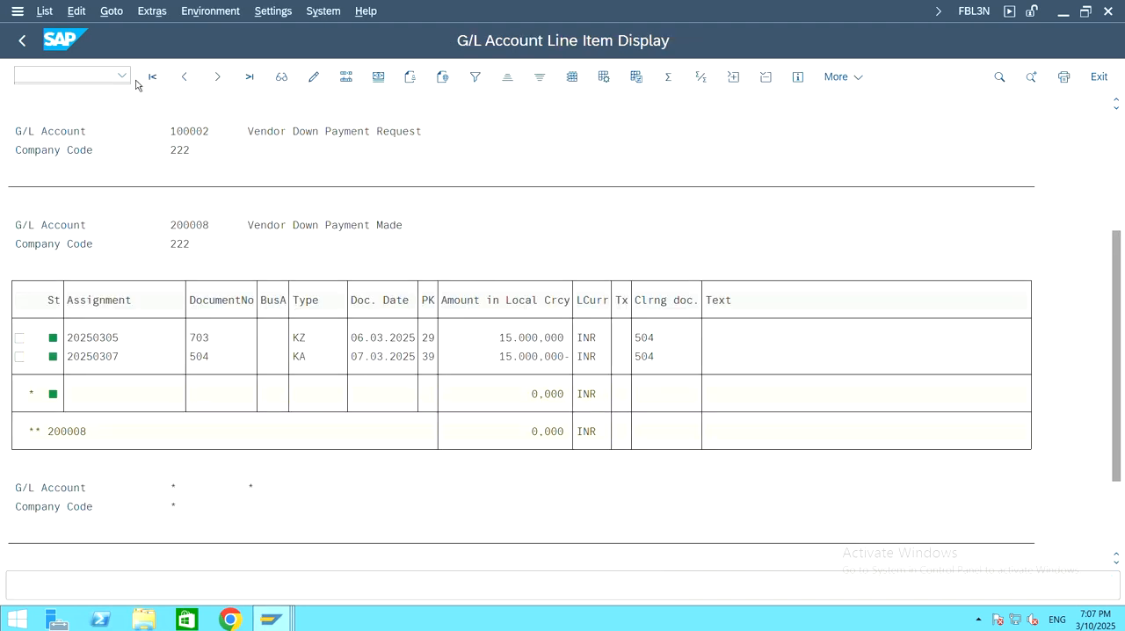
click(547, 150)
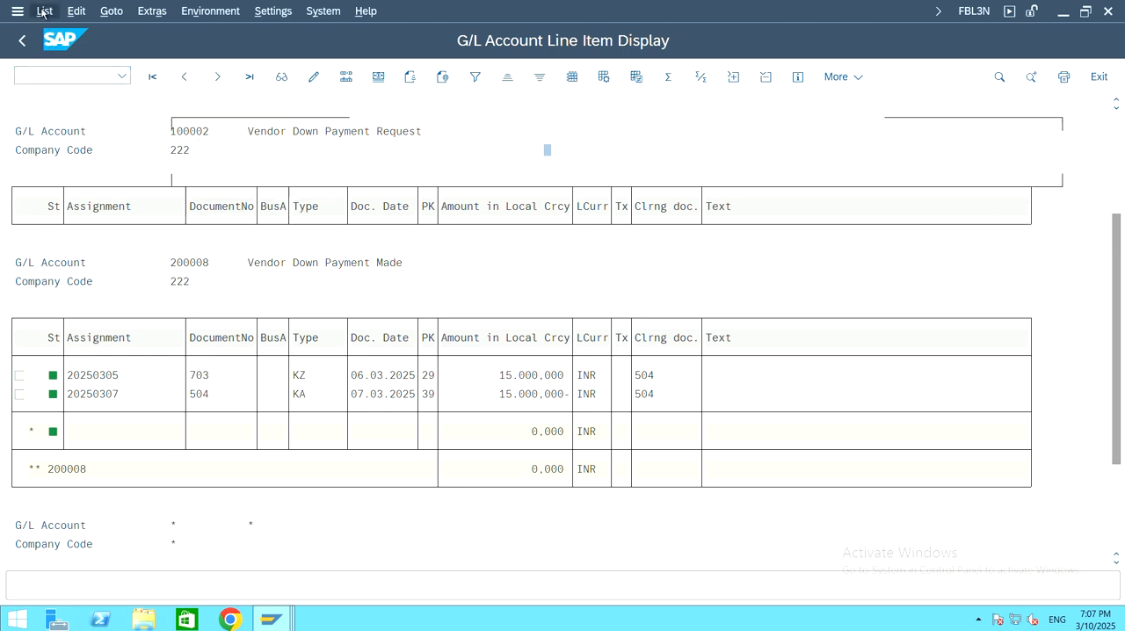
click(43, 12)
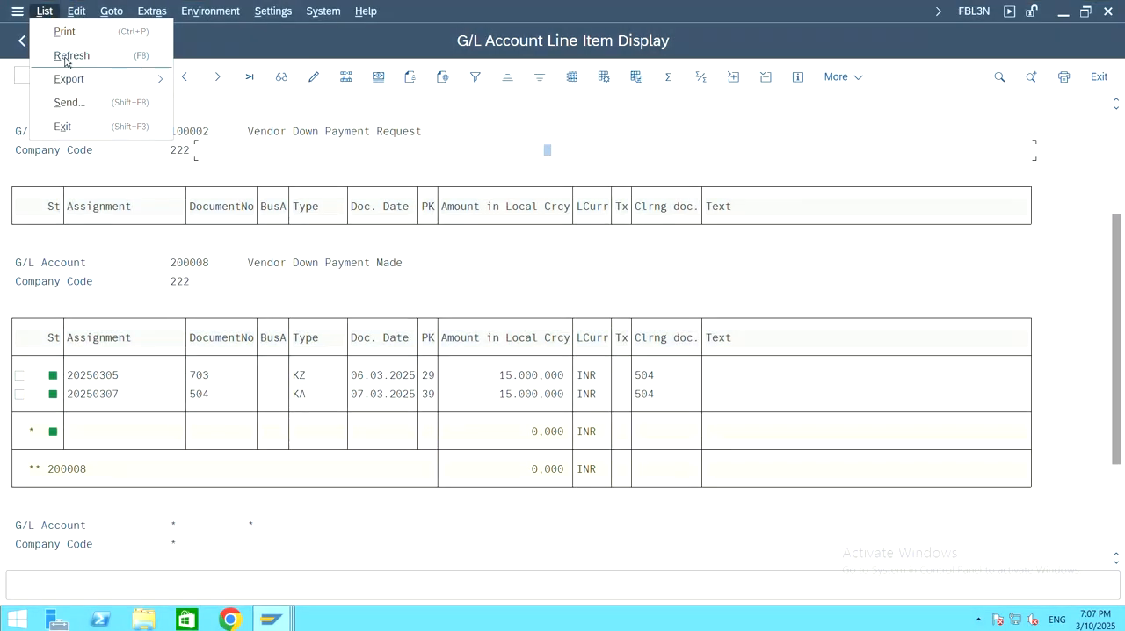
click(68, 56)
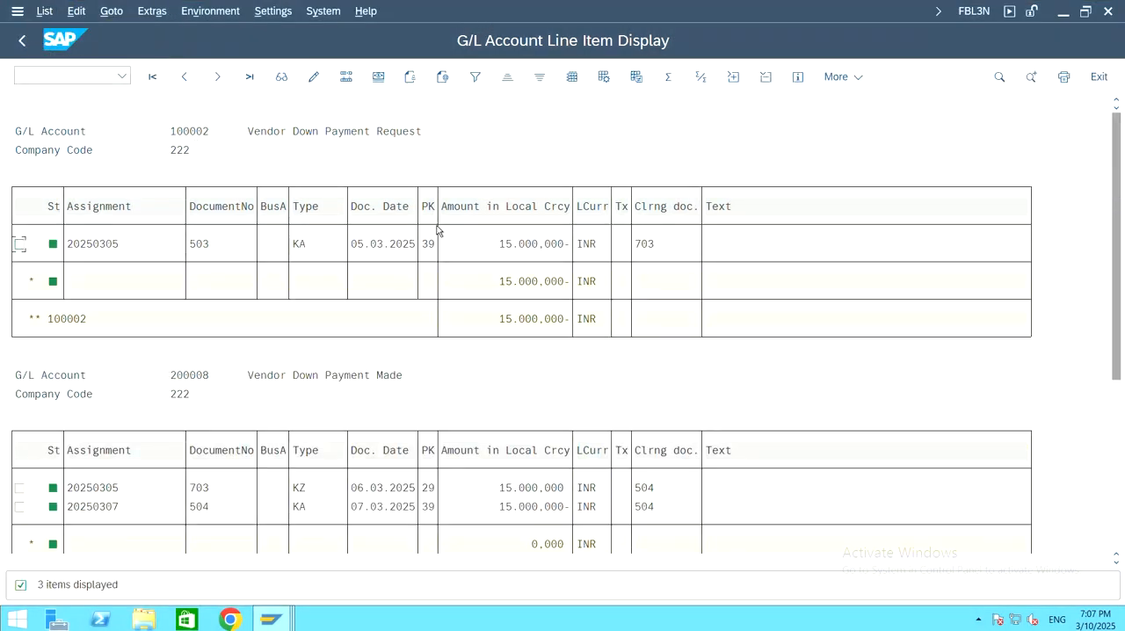
Step: Review the line items of G/L accounts 100002 Vendor Down Payment Request and 200008 Vendor Down Payment Made
click(366, 131)
click(230, 134)
click(115, 247)
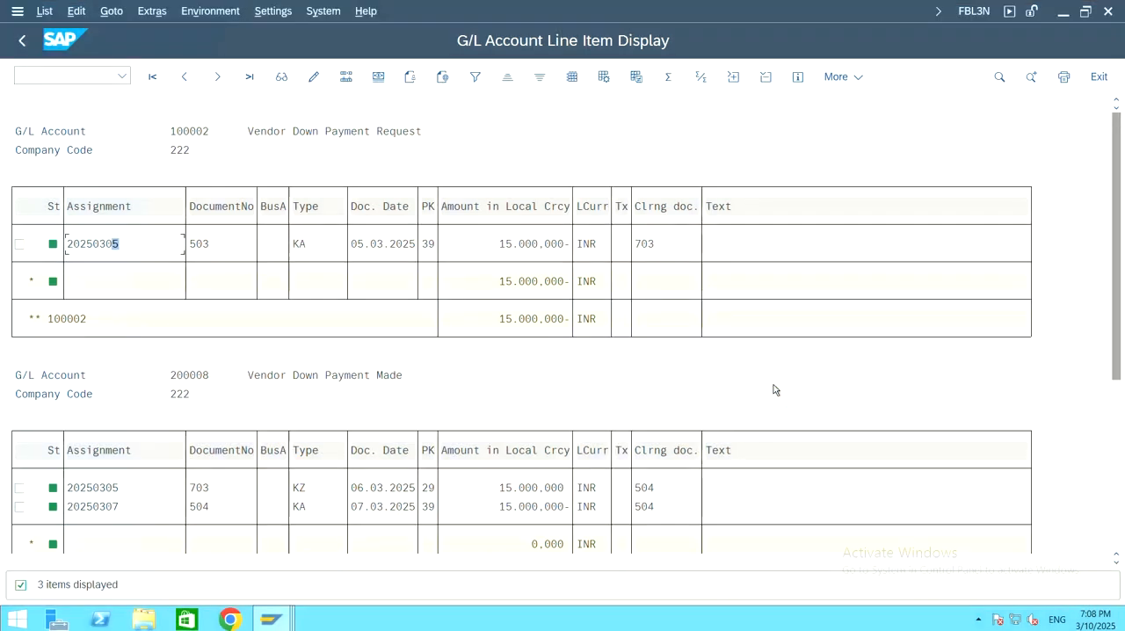
click(775, 383)
drag(1120, 325, 945, 443)
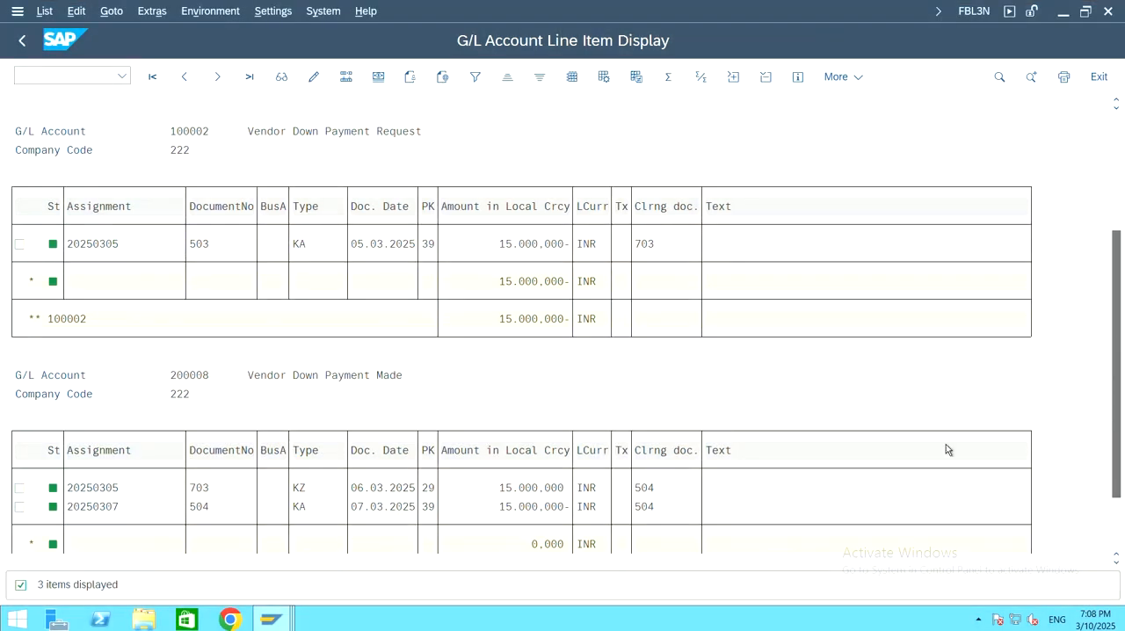
scroll(437, 373, down, 2)
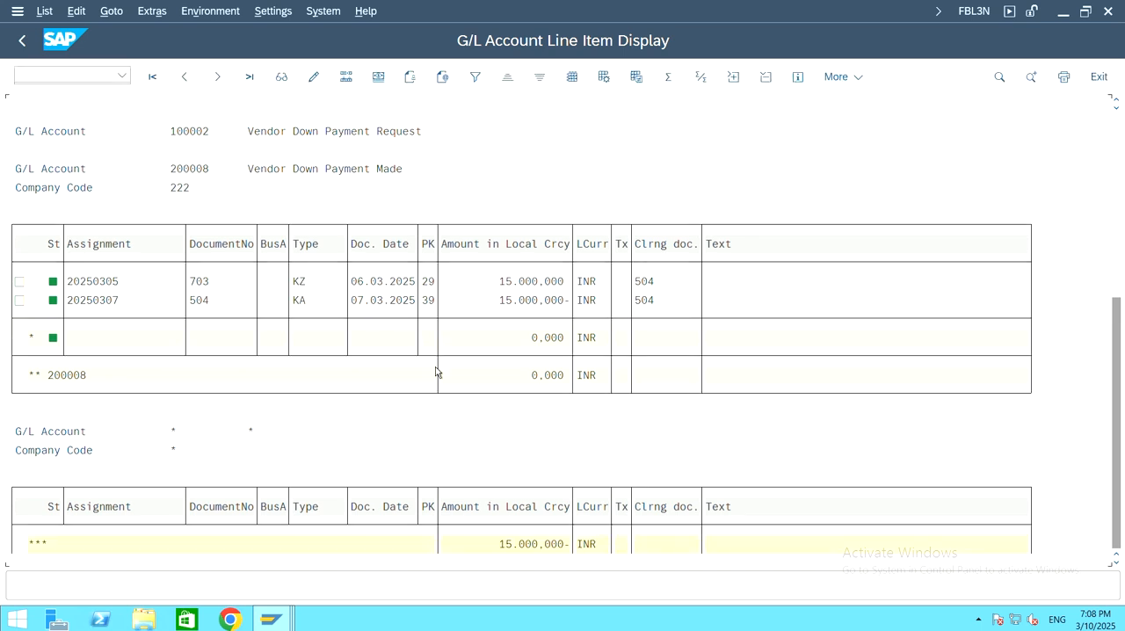
scroll(427, 366, up, 3)
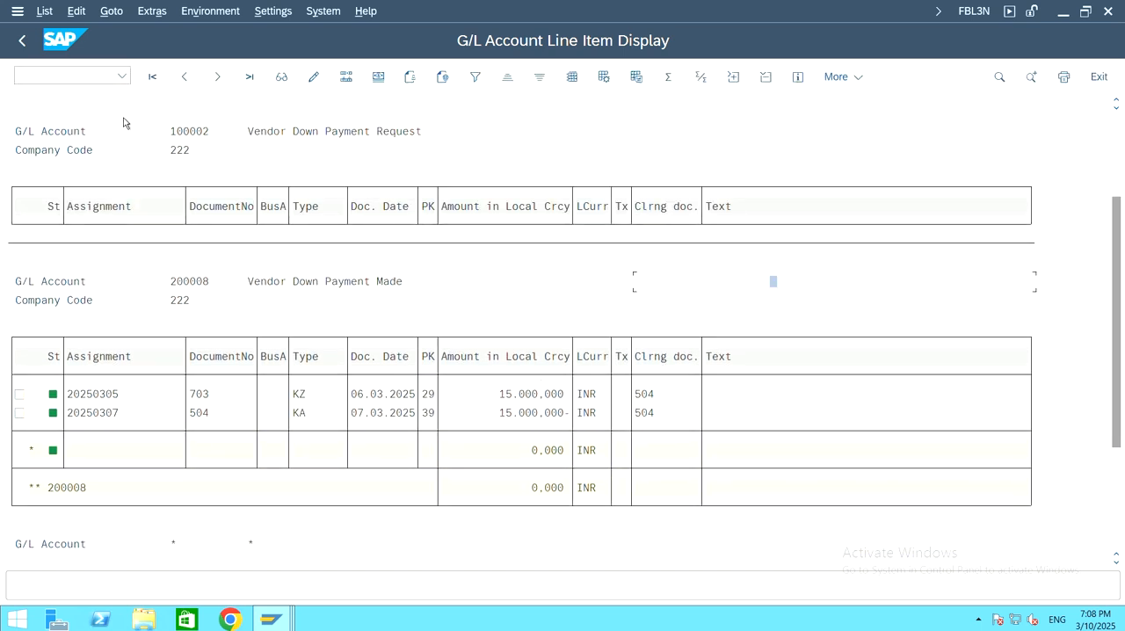
Step: Return to the line item selection and add G/L account 400000 Purchases to the multiple single values
click(26, 44)
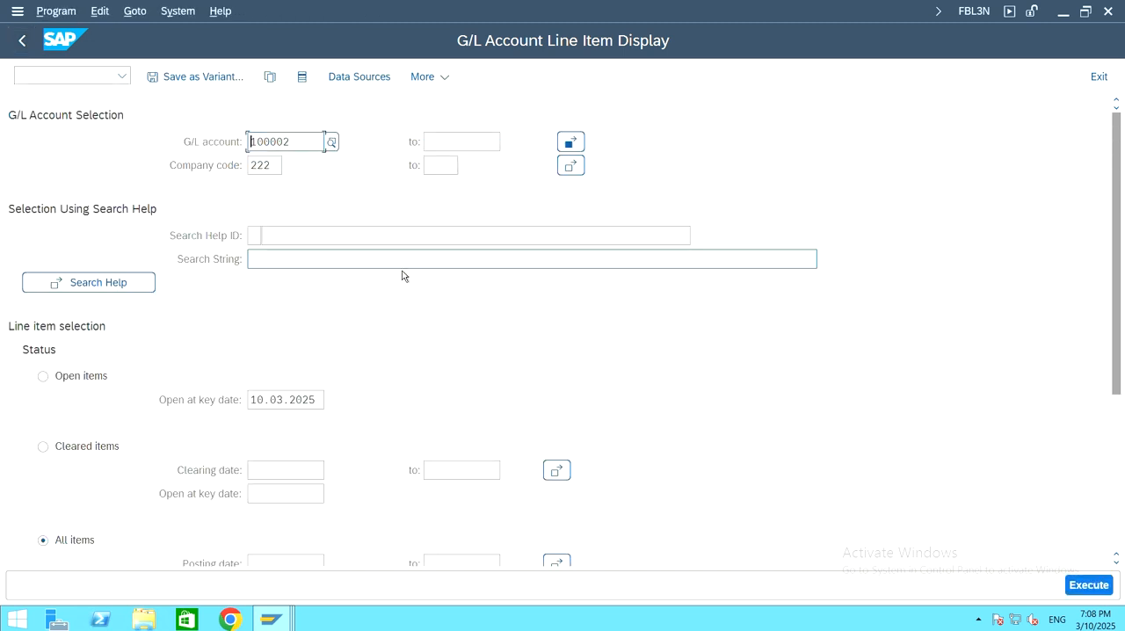
click(570, 142)
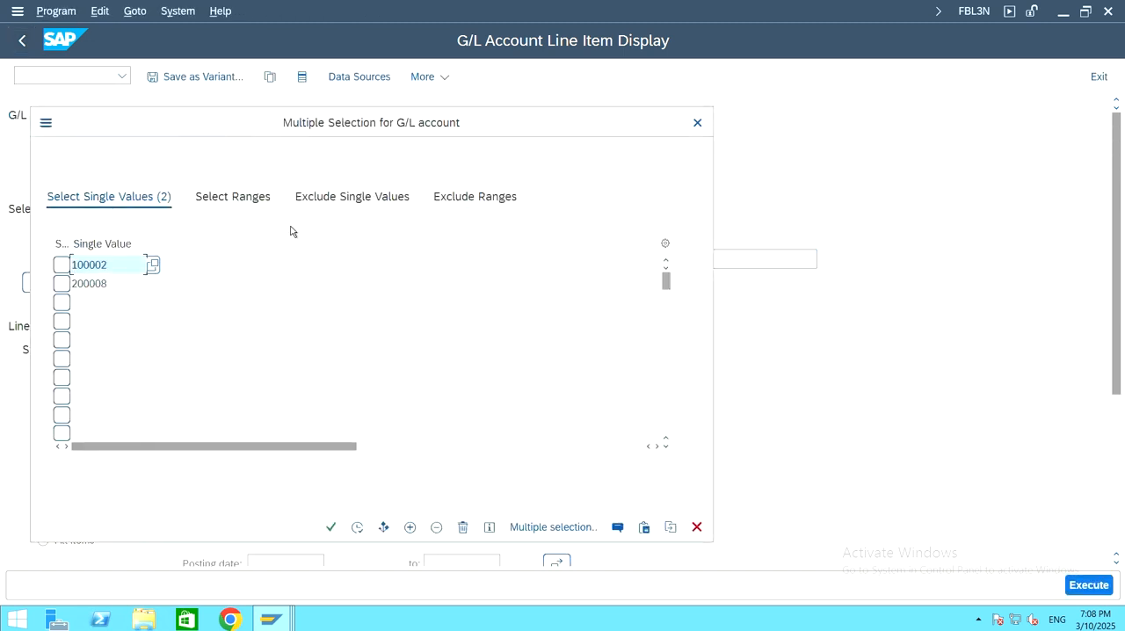
click(131, 302)
click(152, 304)
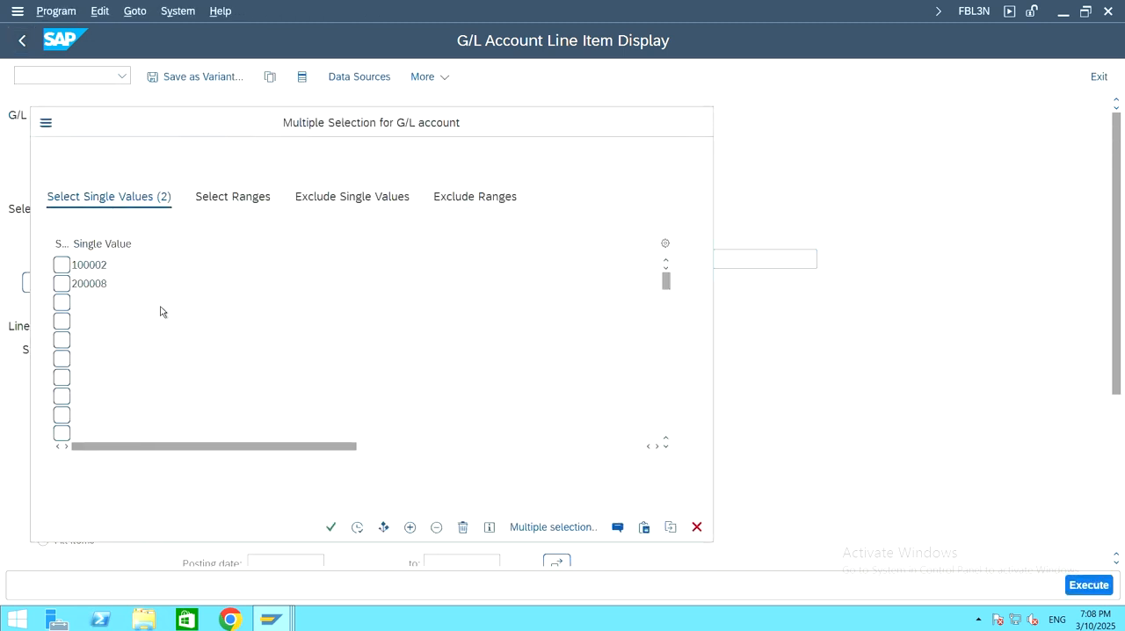
click(422, 537)
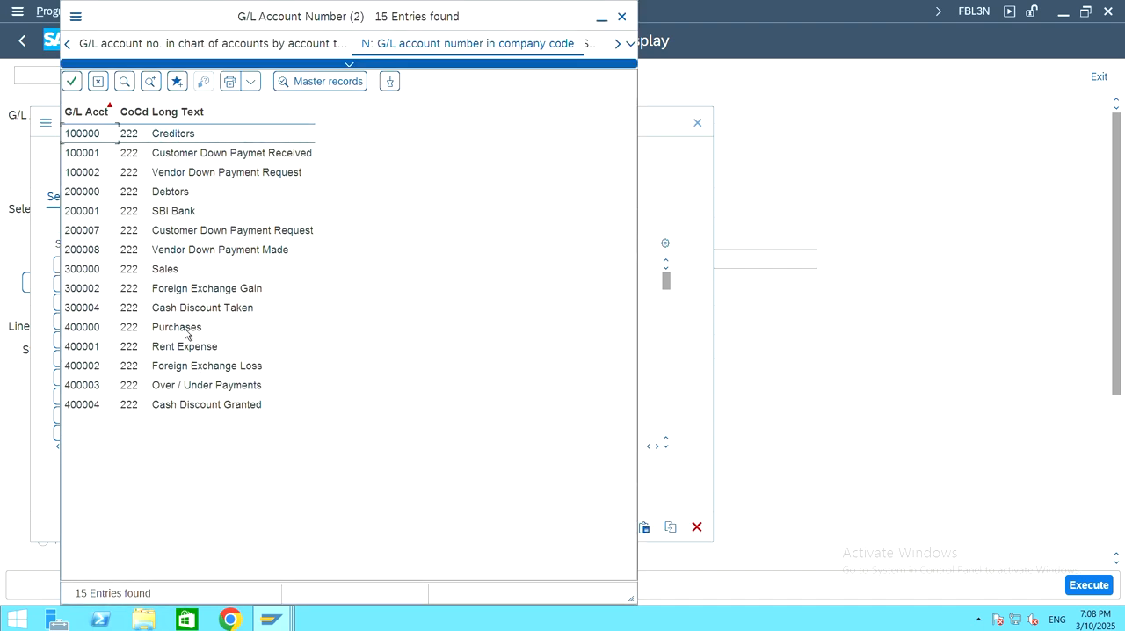
click(185, 332)
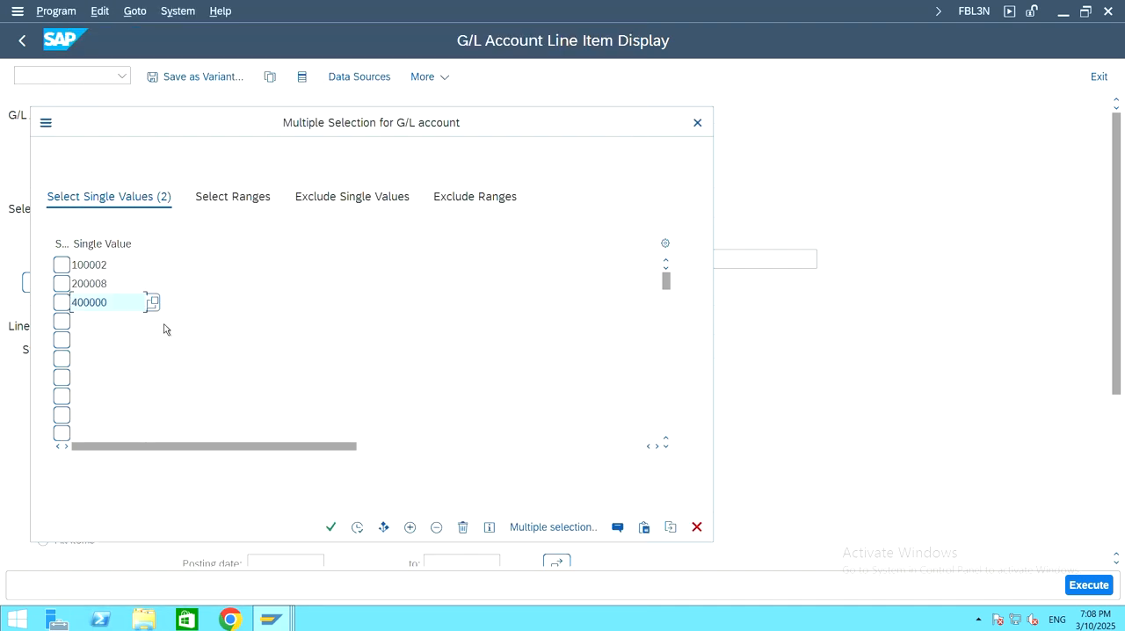
Step: Add G/L account 100000 Creditors to the multiple selection, copy the values and run the line item report for all items
click(118, 320)
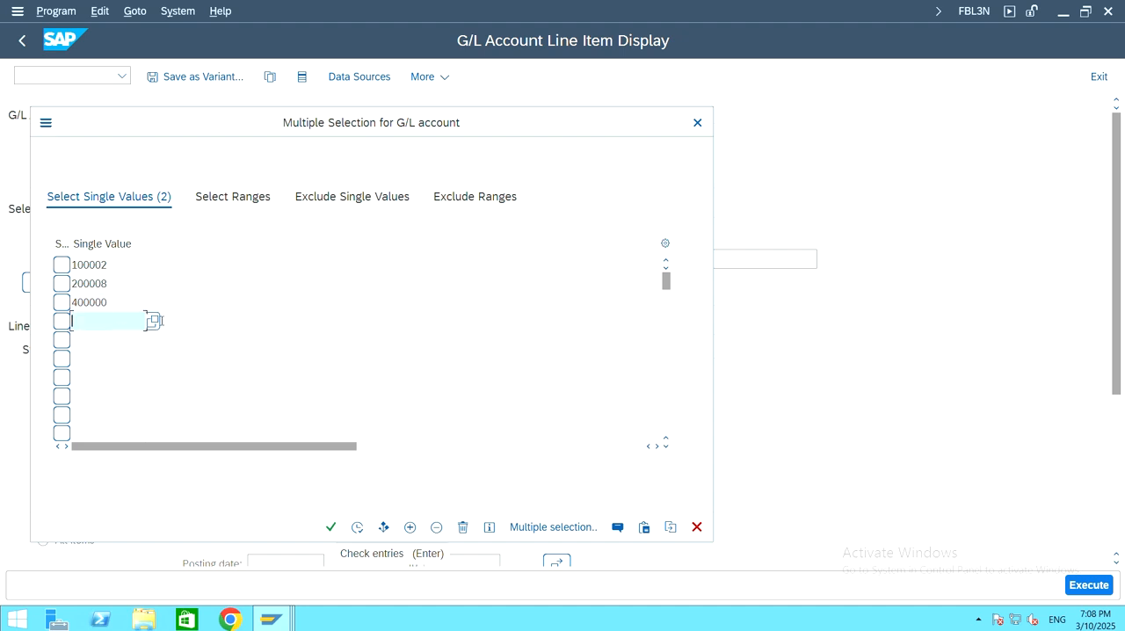
click(152, 321)
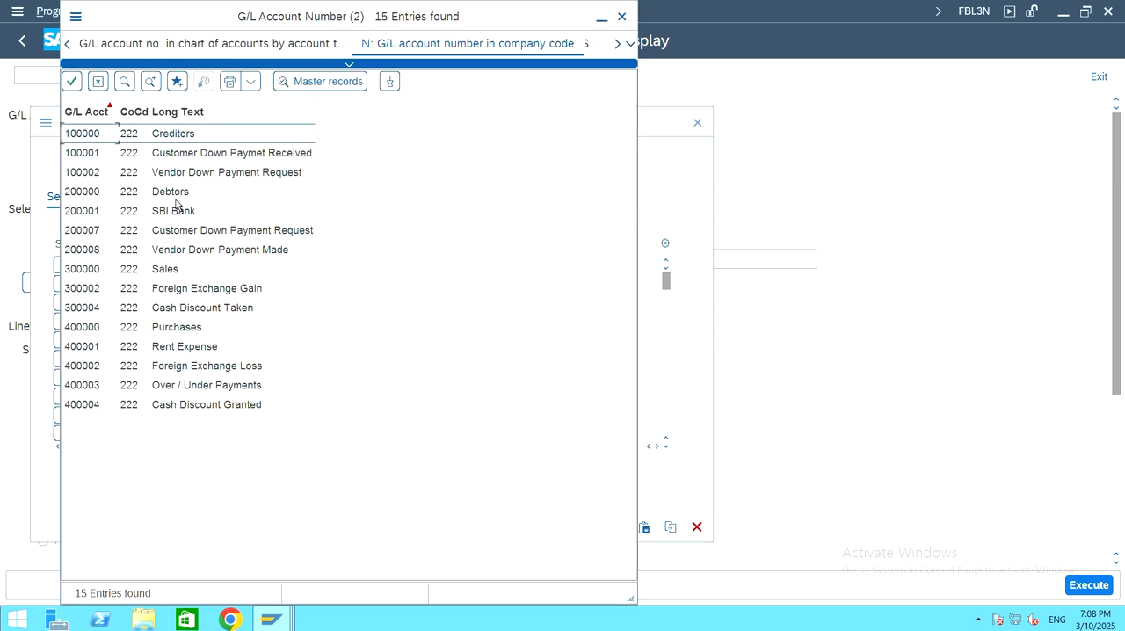
click(177, 134)
click(209, 136)
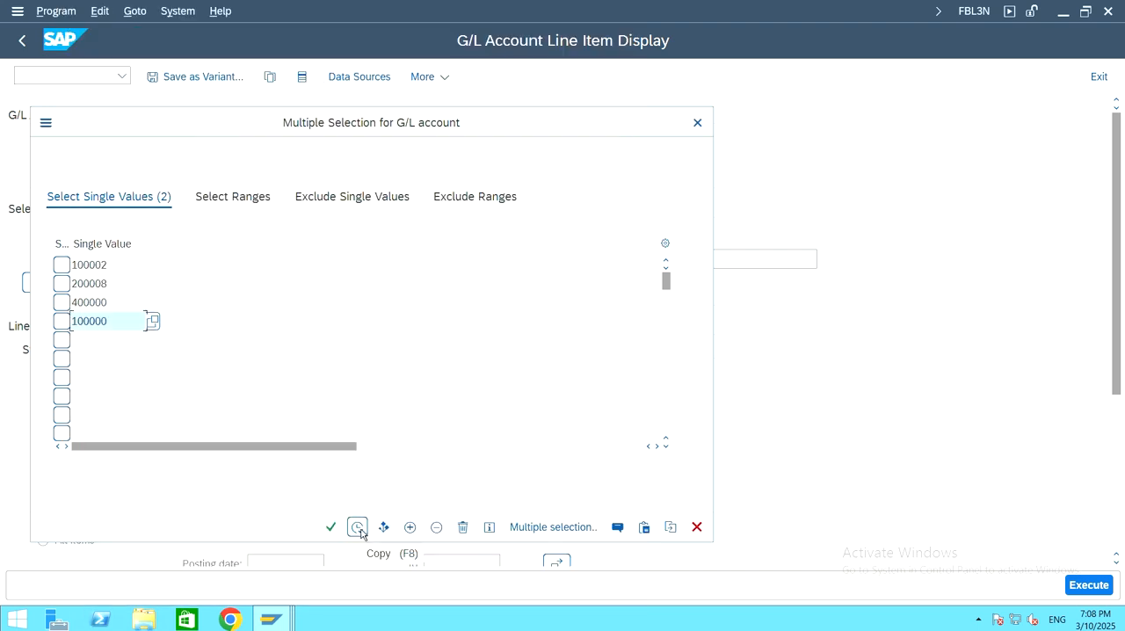
click(358, 527)
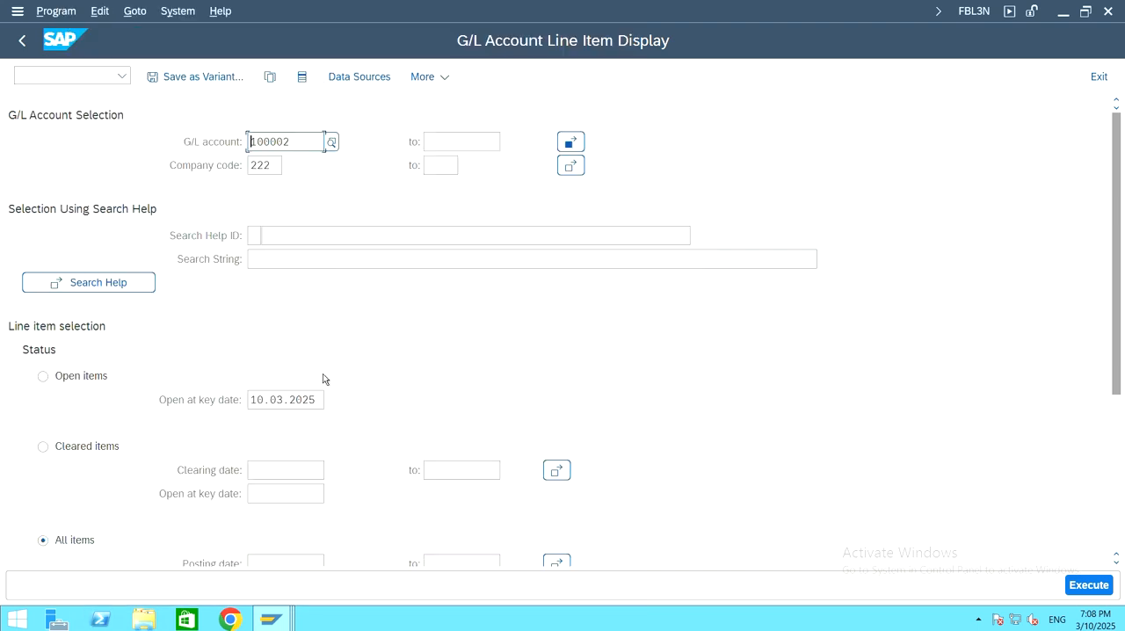
scroll(609, 377, down, 5)
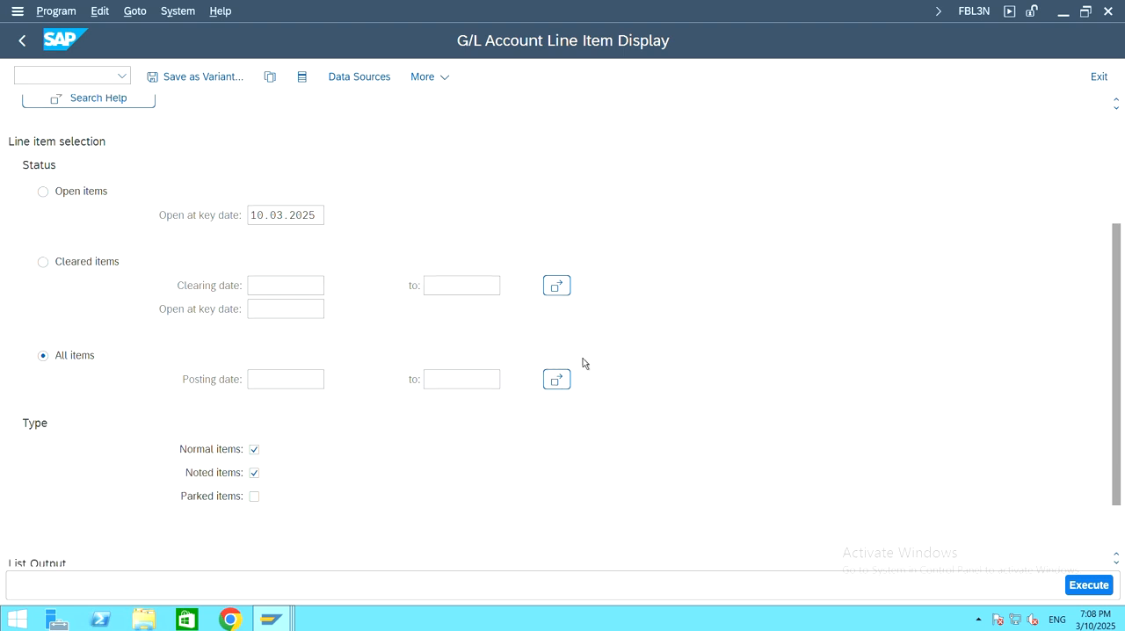
click(1089, 584)
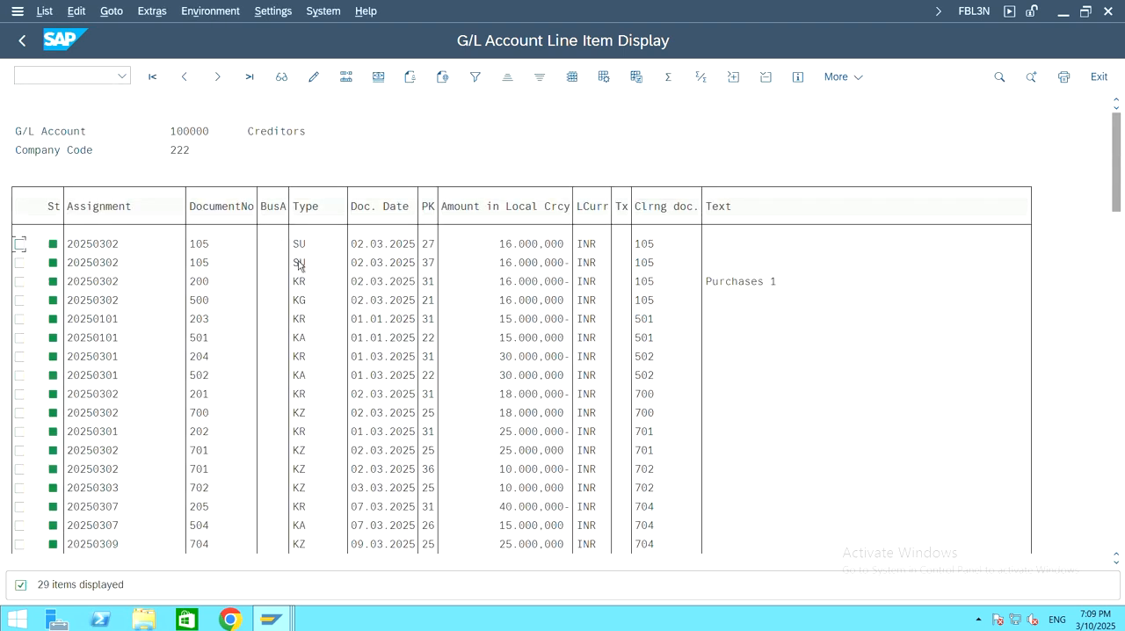
Step: Examine the line items and clearing documents of the Creditors, Vendor Down Payment Request, Vendor Down Payment Made and Purchases accounts
click(167, 134)
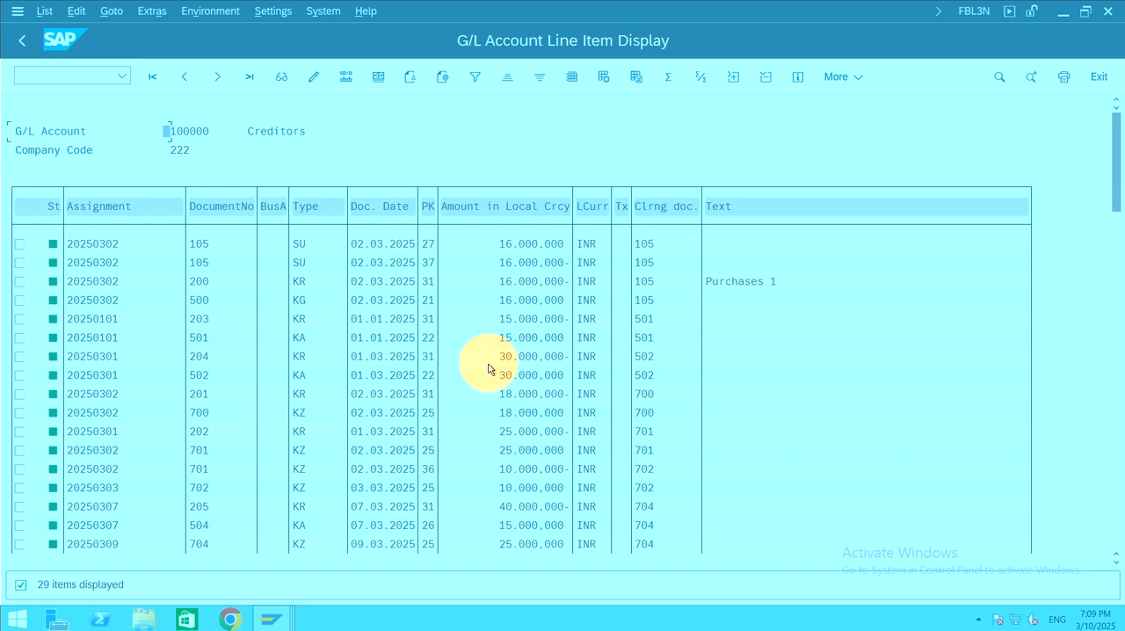
scroll(488, 378, down, 2)
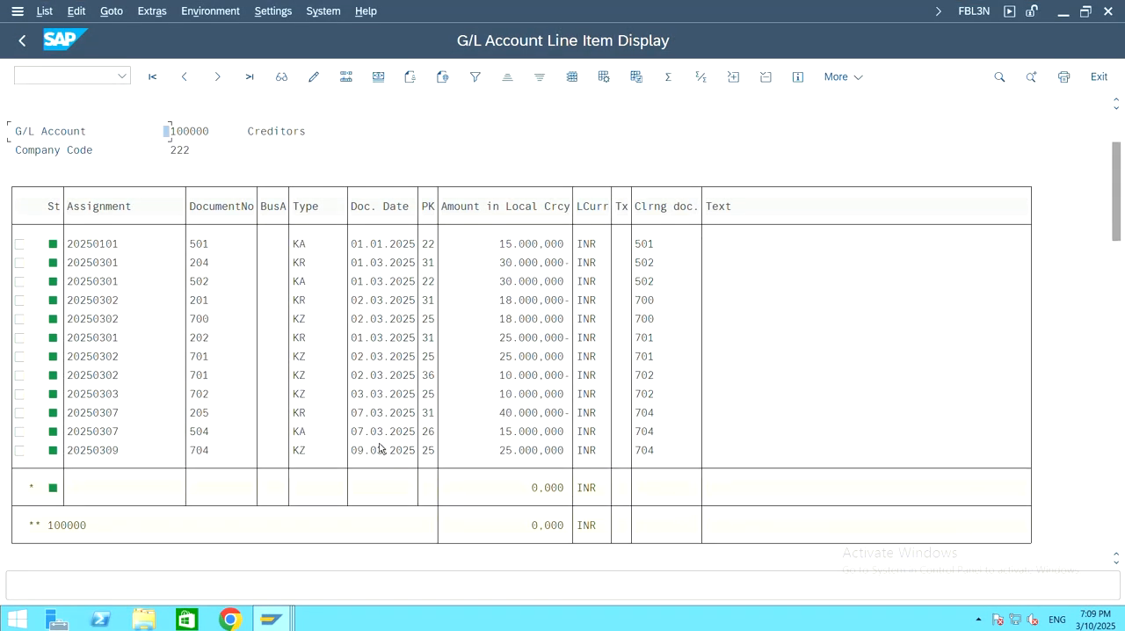
click(380, 450)
scroll(565, 348, down, 3)
scroll(565, 349, down, 5)
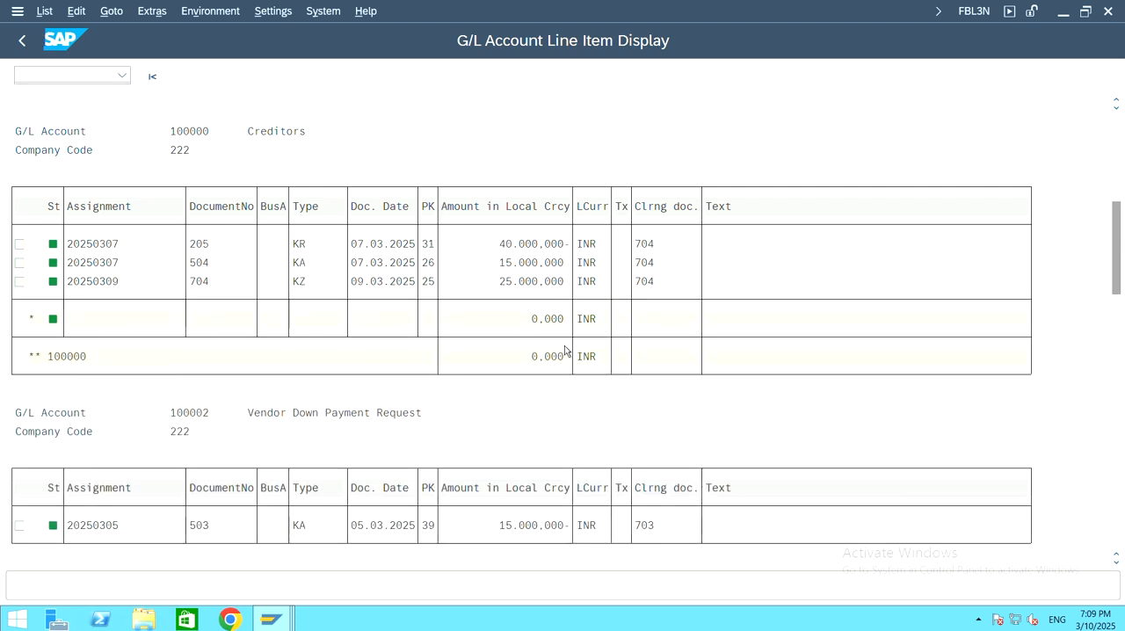
scroll(565, 350, down, 1)
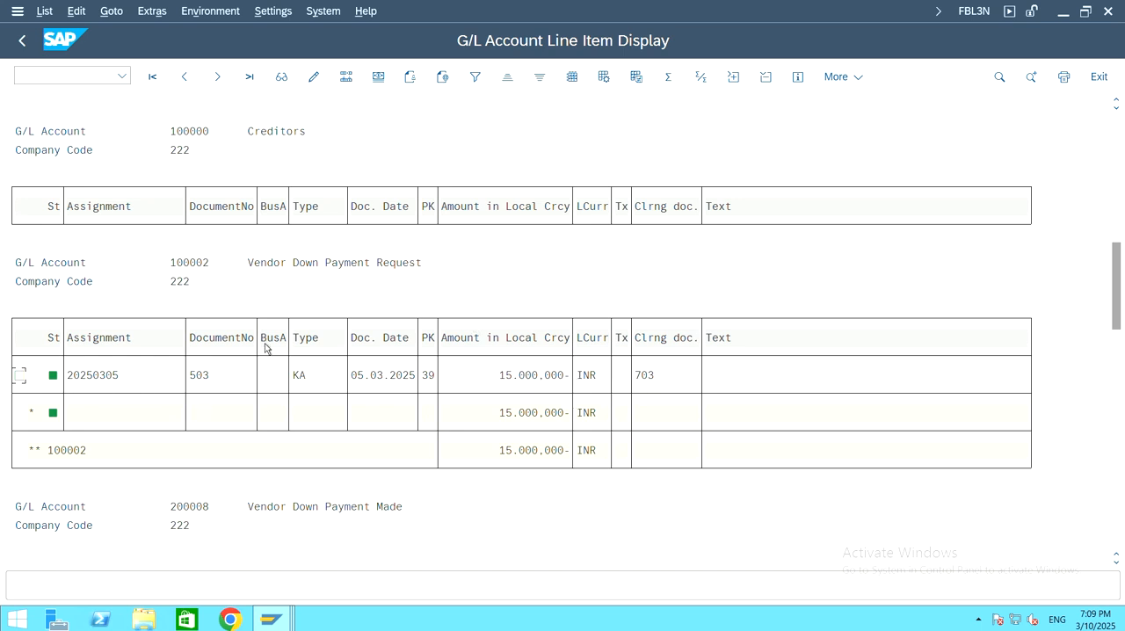
scroll(422, 383, down, 4)
scroll(423, 382, down, 5)
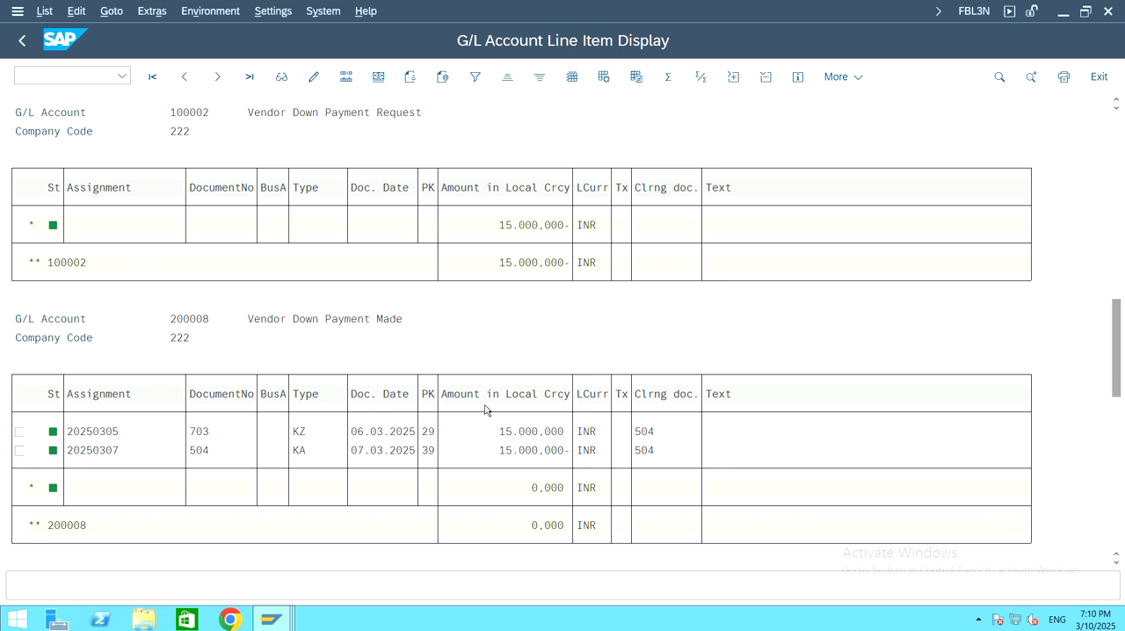
scroll(479, 409, down, 2)
scroll(475, 411, down, 5)
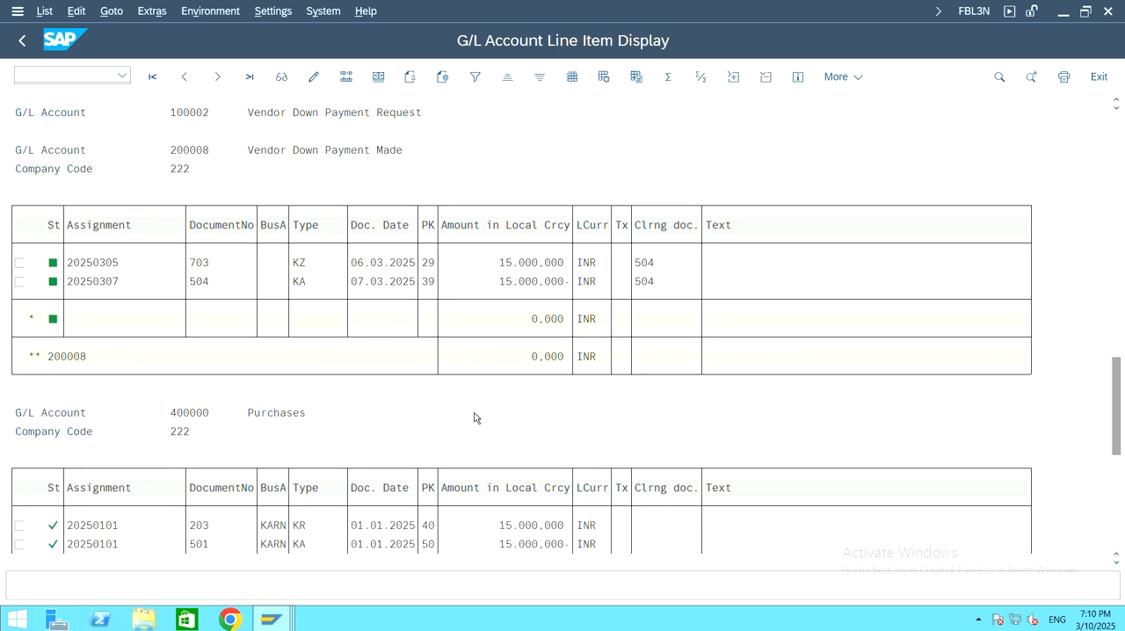
scroll(477, 414, down, 4)
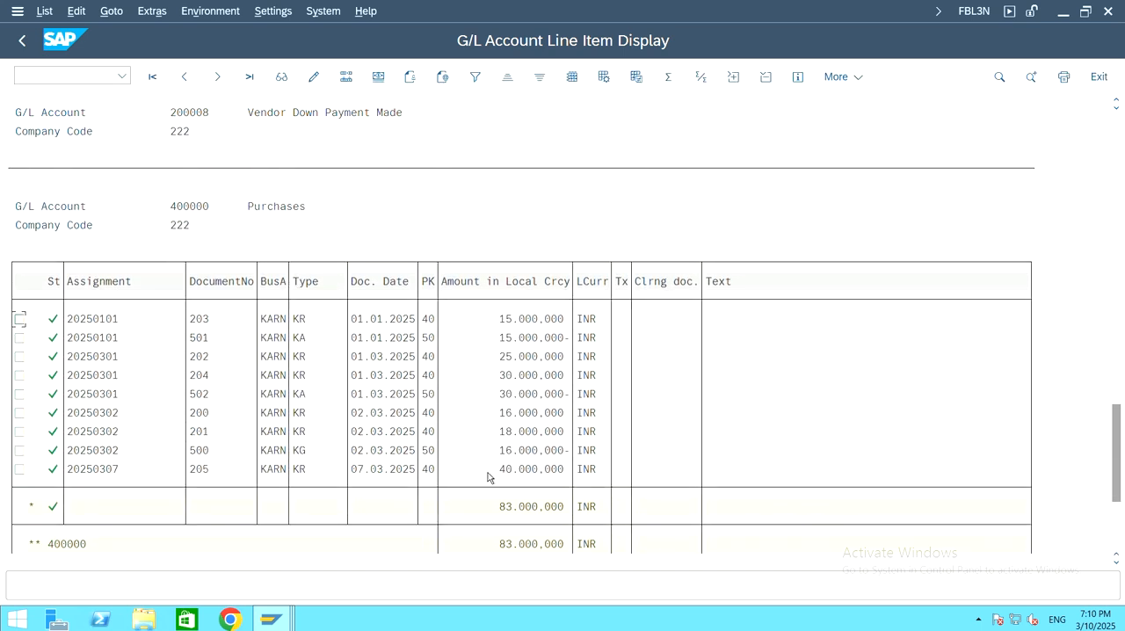
Step: Examine the posted line items and the document 205 amount of G/L account 400000 Purchases
click(192, 475)
click(479, 469)
scroll(605, 279, down, 3)
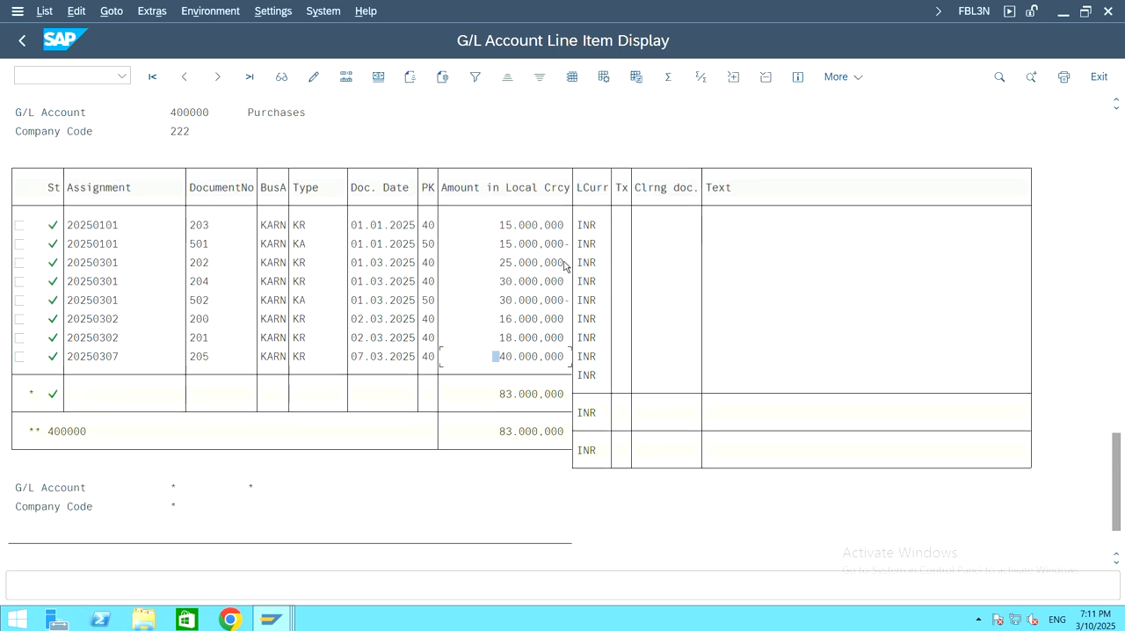
Step: Switch to the Vendor Line Item Display session and start transaction FS00 there with /nfs00
mouse_move(282, 622)
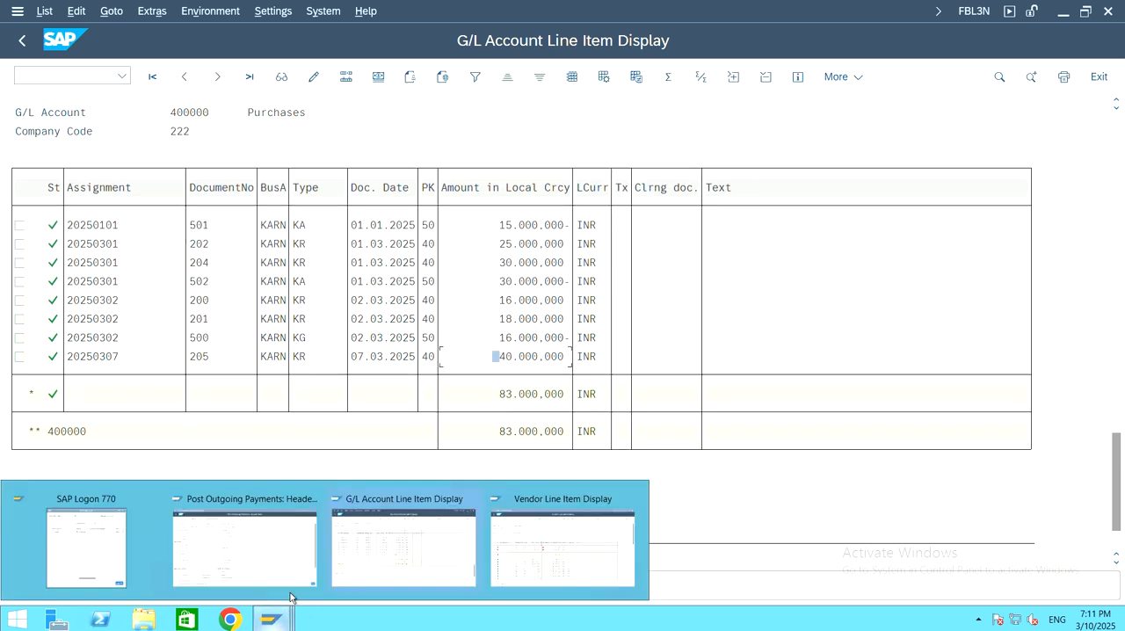
click(592, 532)
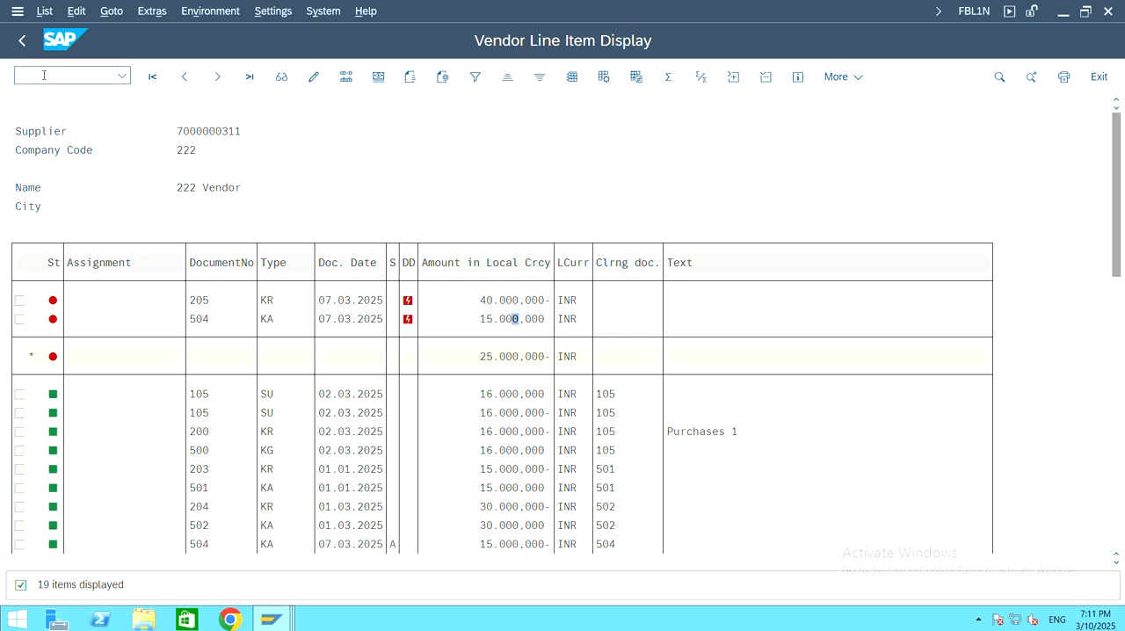
click(43, 75)
text(/nfs00)
key(Return)
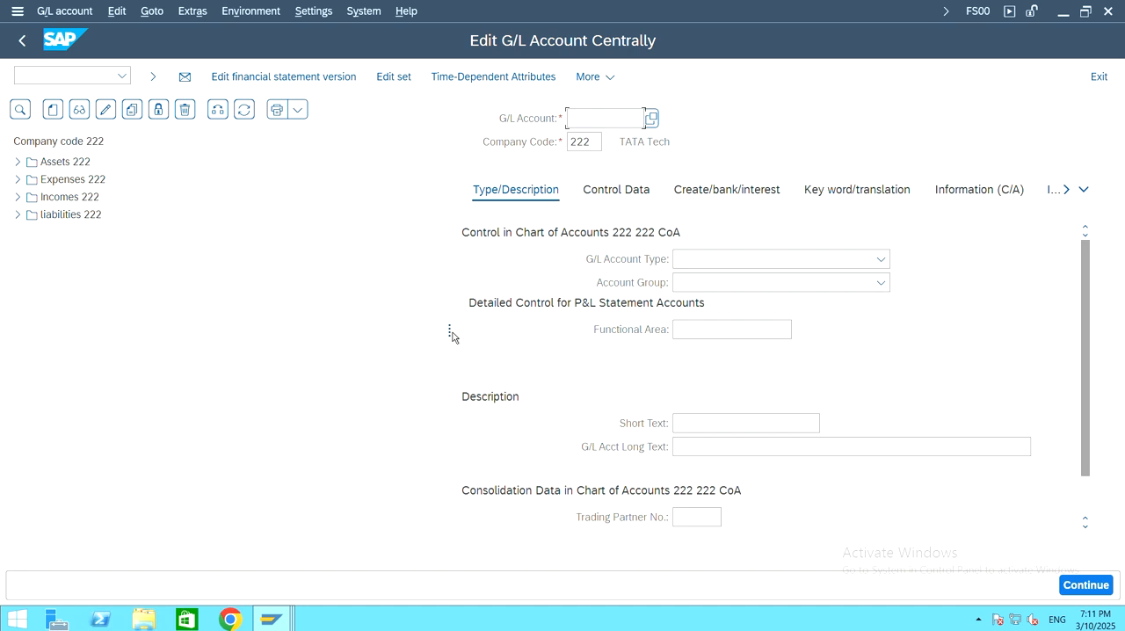
Step: Display G/L account 400000 Purchases from the Expenses 222 group and check its G/L account type against the available options
drag(449, 335, 21, 182)
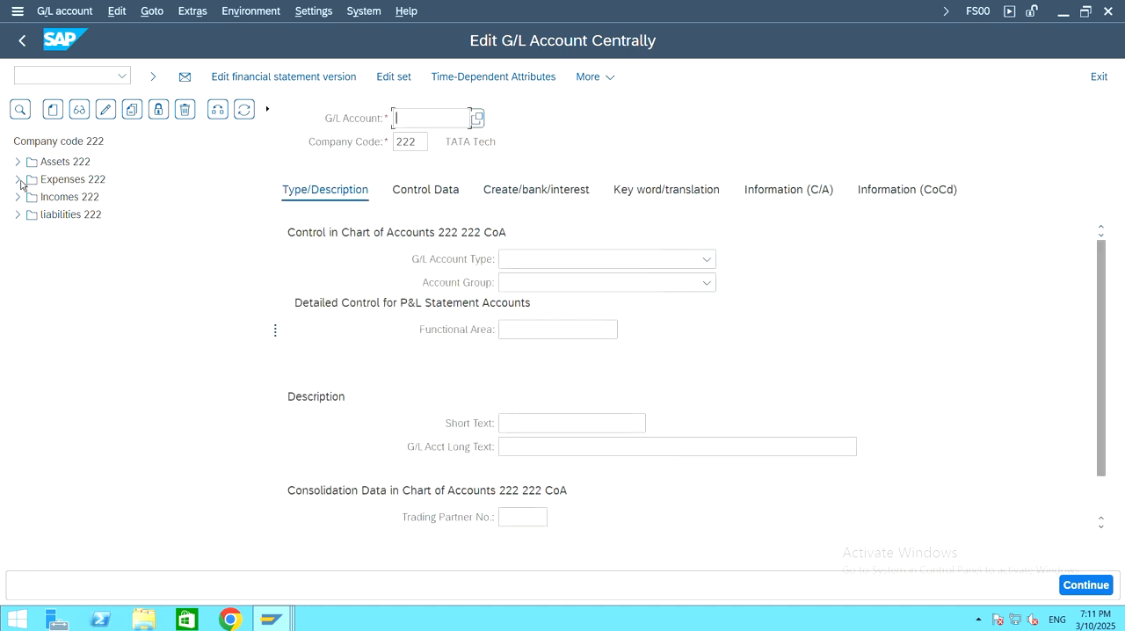
click(21, 182)
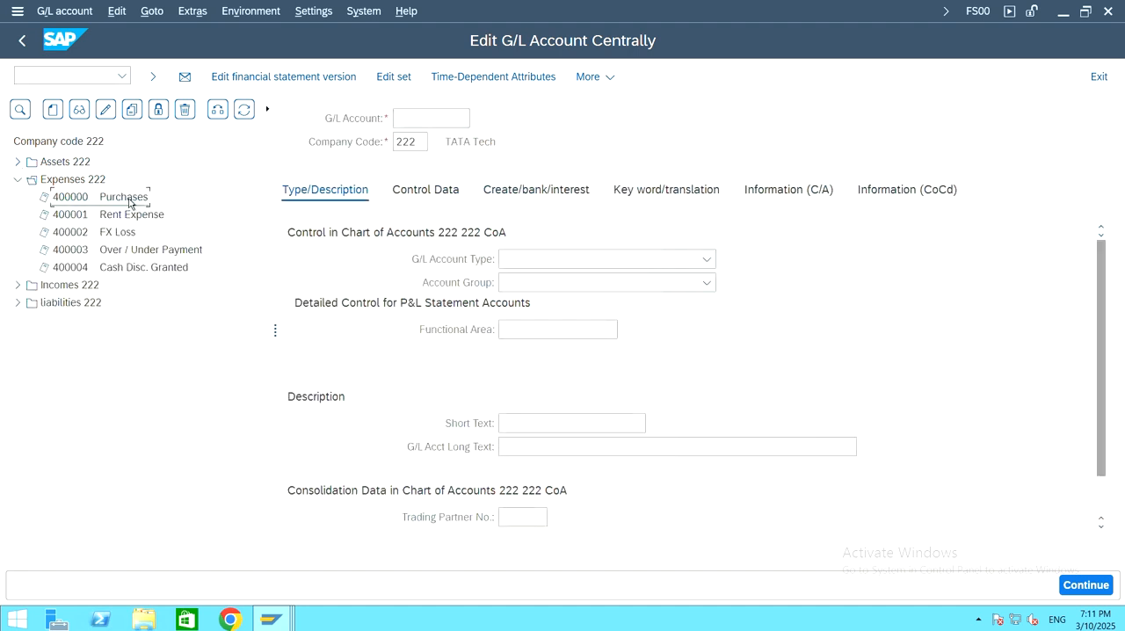
double_click(109, 200)
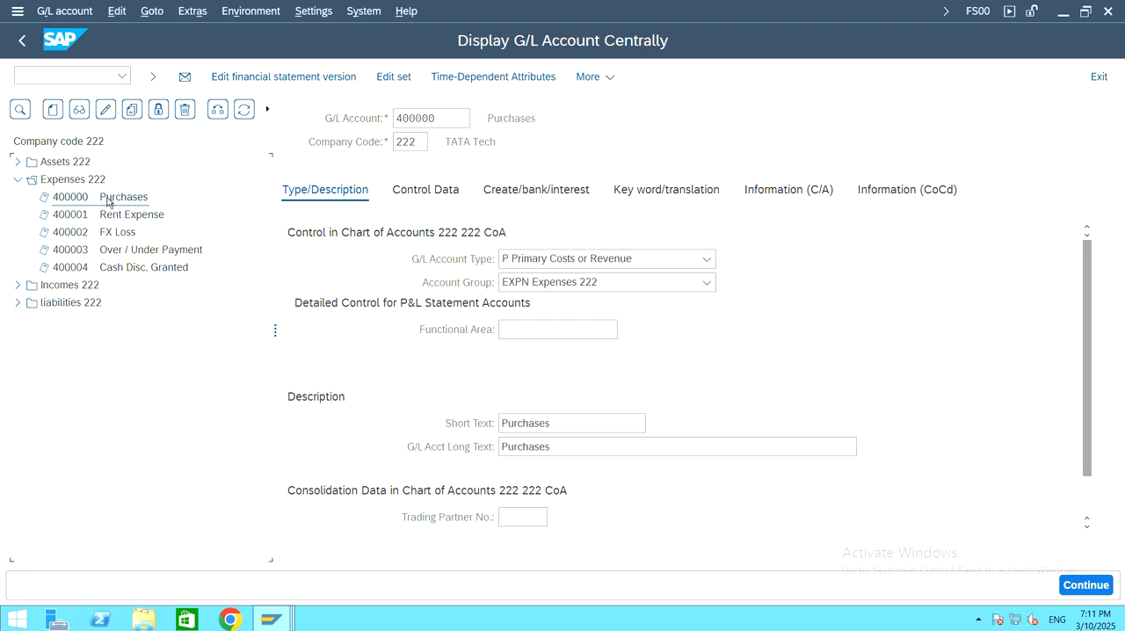
click(630, 260)
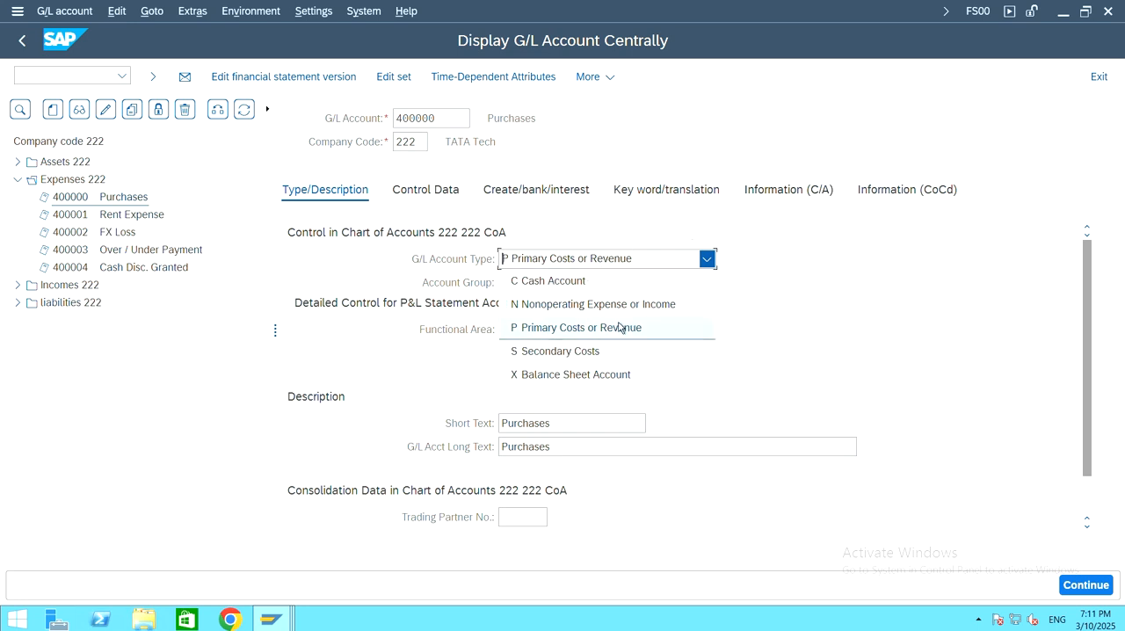
click(634, 231)
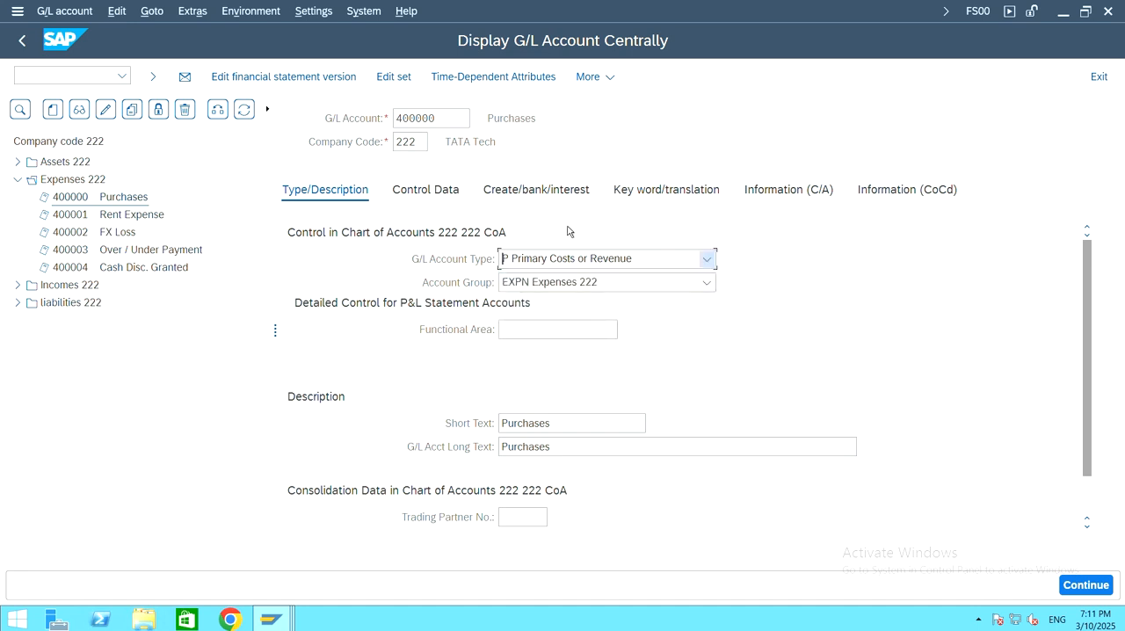
Step: Display G/L account 200000 Debtors from the Assets 222 group and check its G/L account type options
click(18, 163)
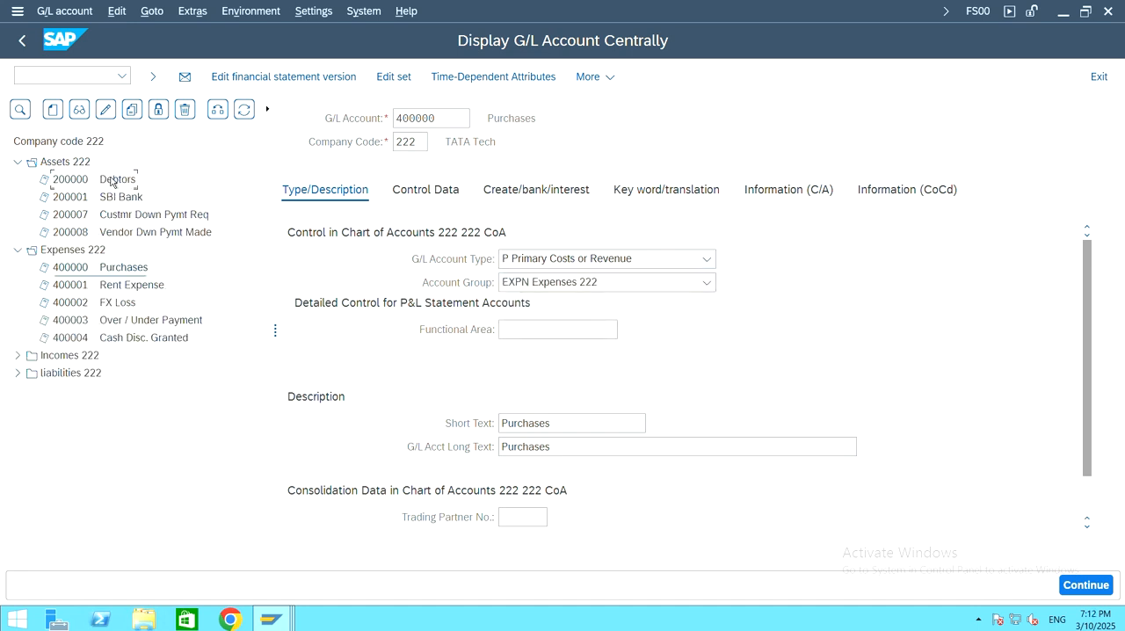
double_click(112, 180)
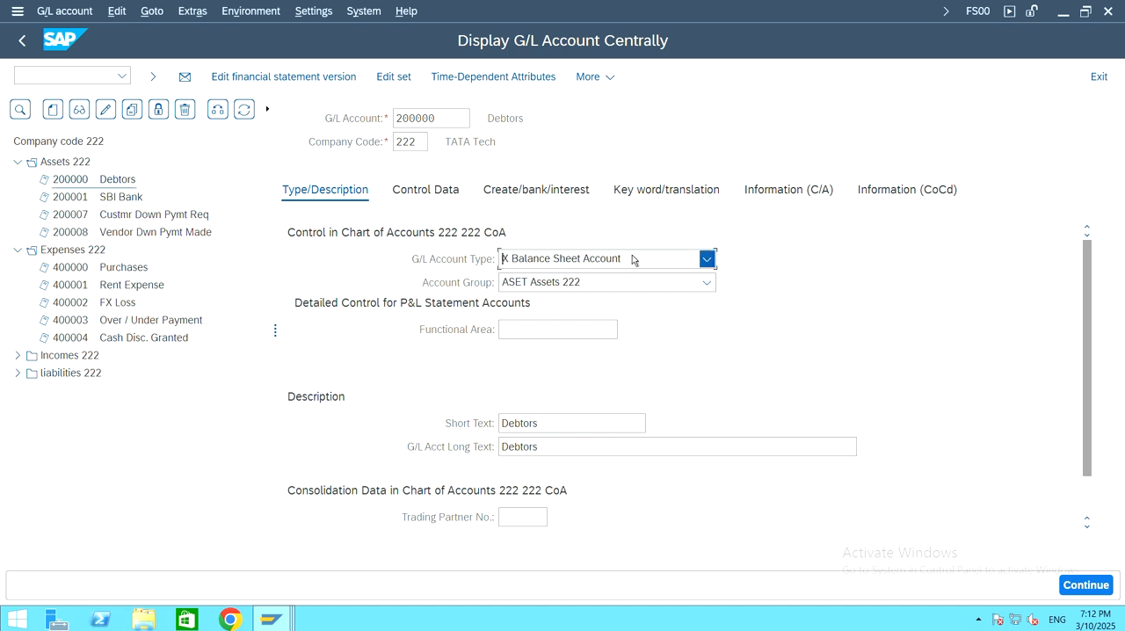
click(633, 259)
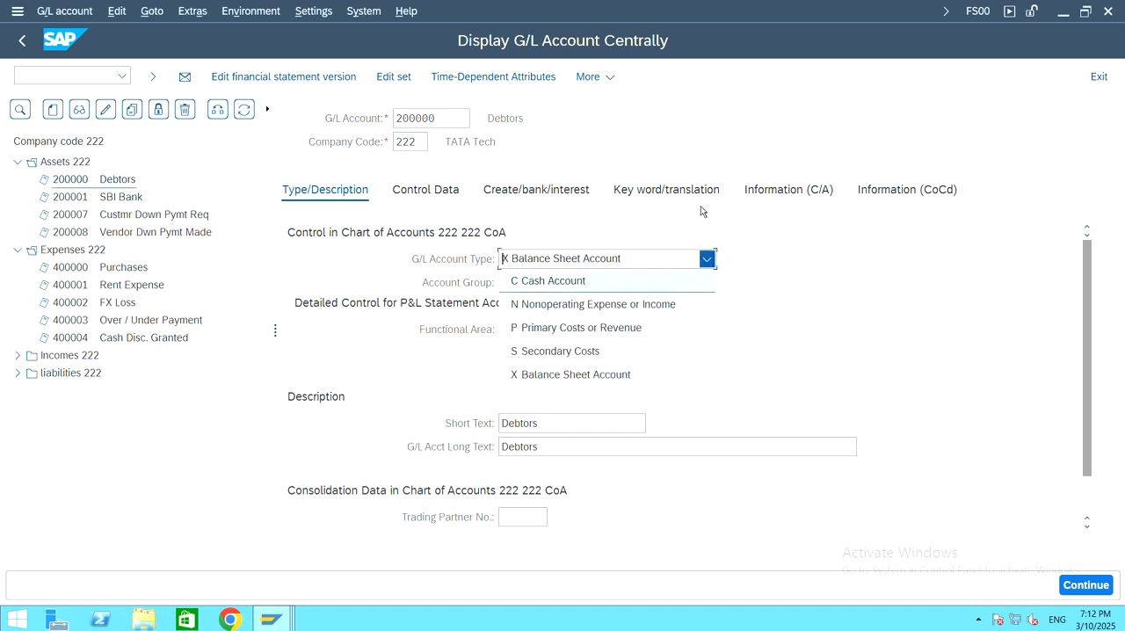
click(605, 123)
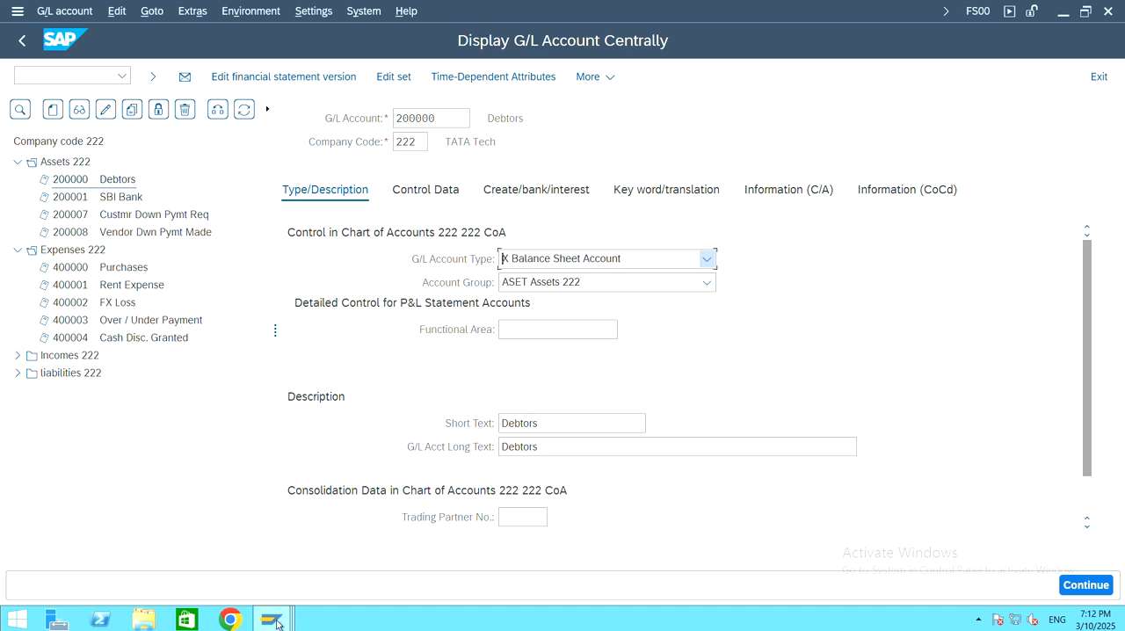
Step: Return to the G/L Account Line Item Display session and review item statuses and clearing documents from Purchases back up to Creditors
mouse_move(286, 626)
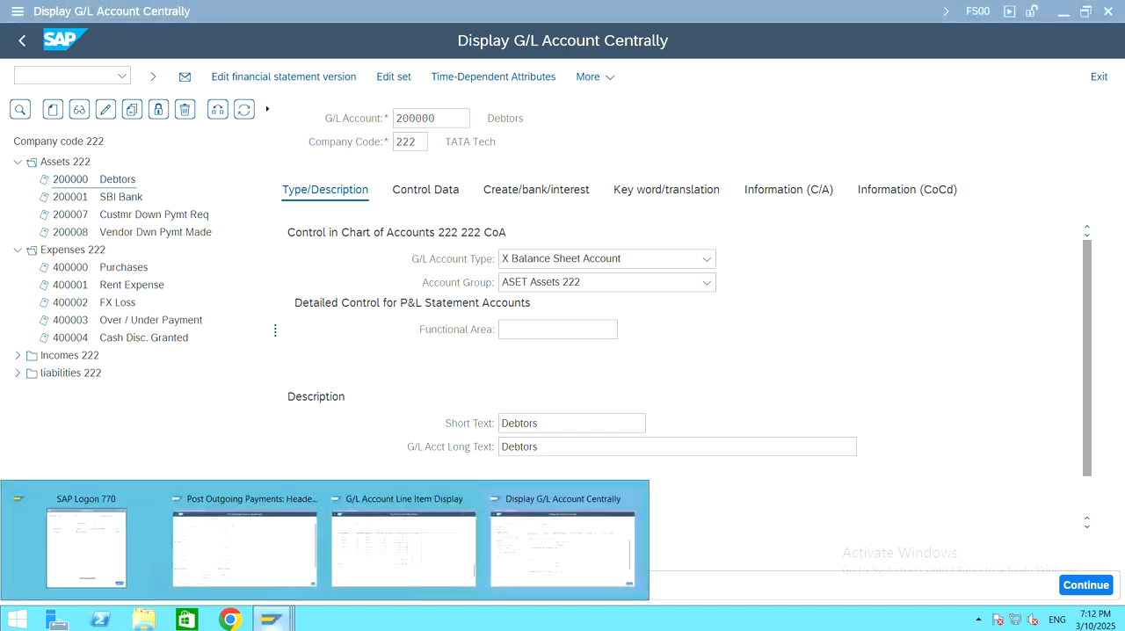
click(252, 566)
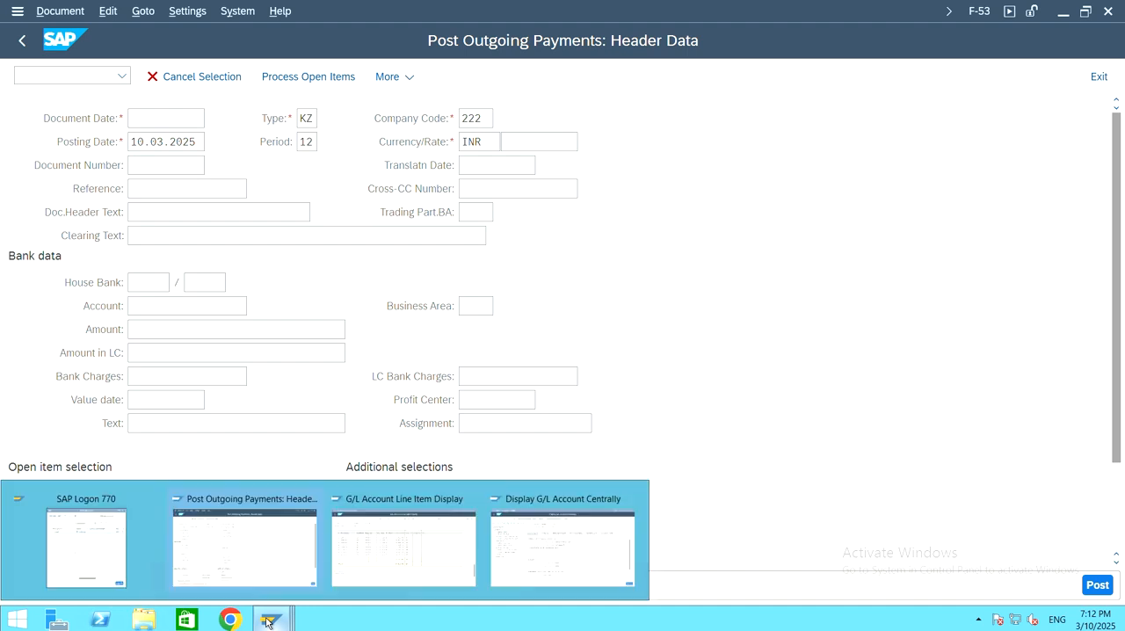
click(451, 548)
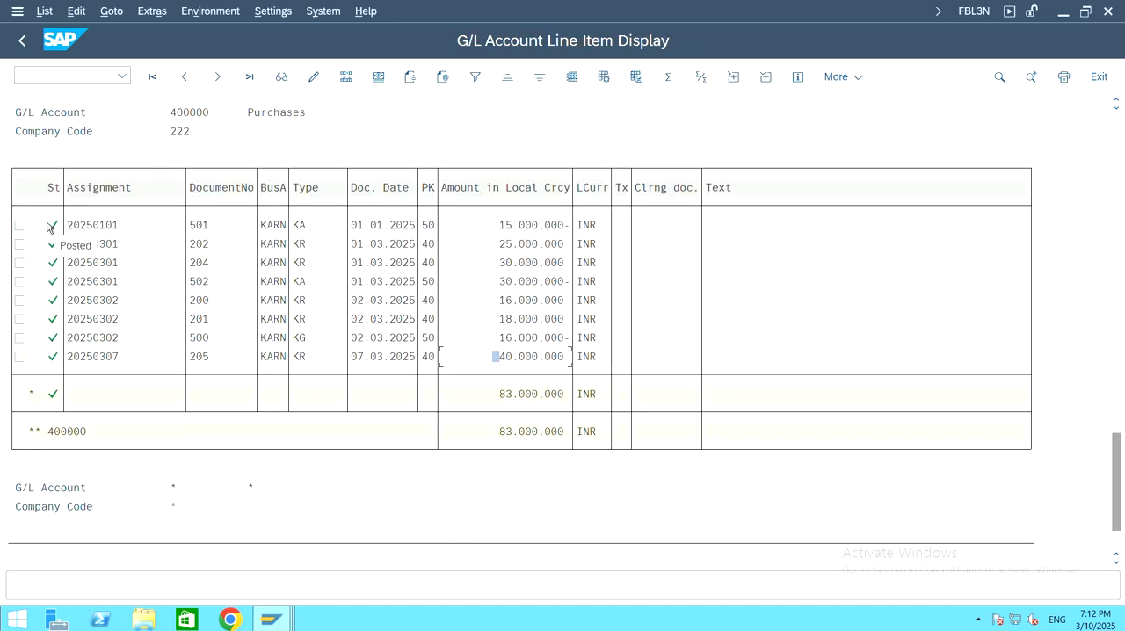
scroll(105, 272, up, 1)
scroll(77, 290, up, 5)
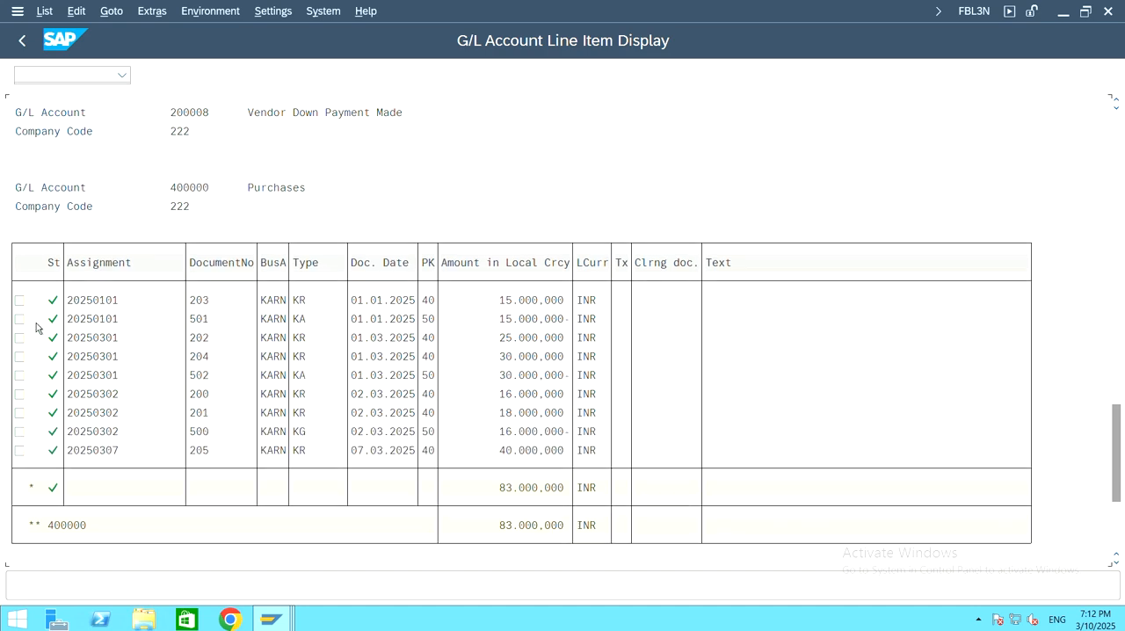
scroll(53, 339, up, 5)
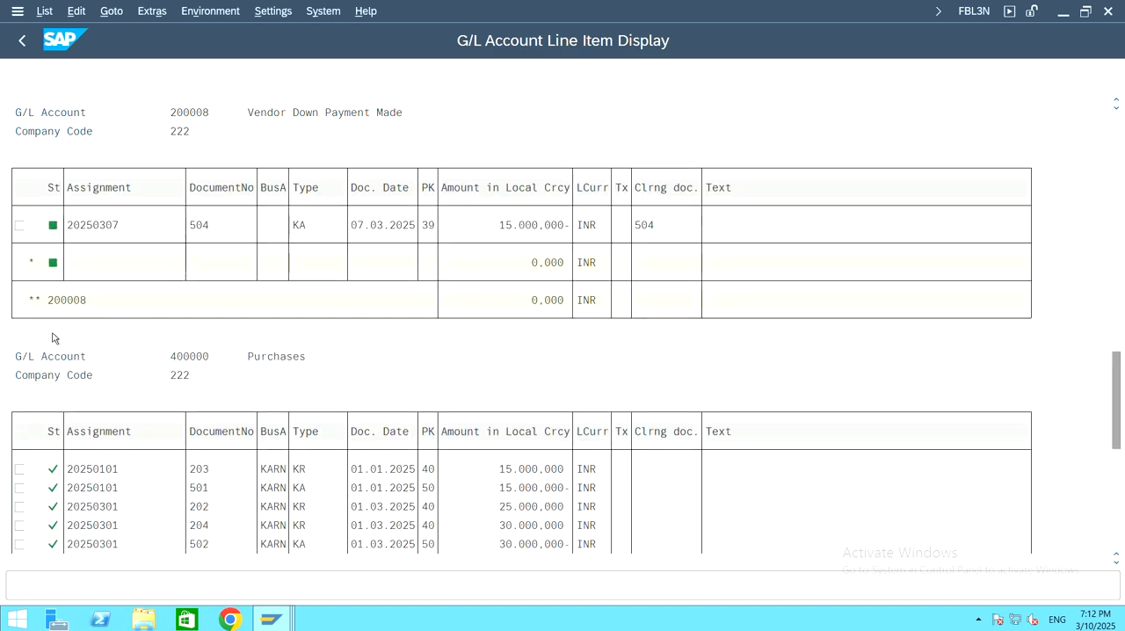
scroll(53, 339, up, 5)
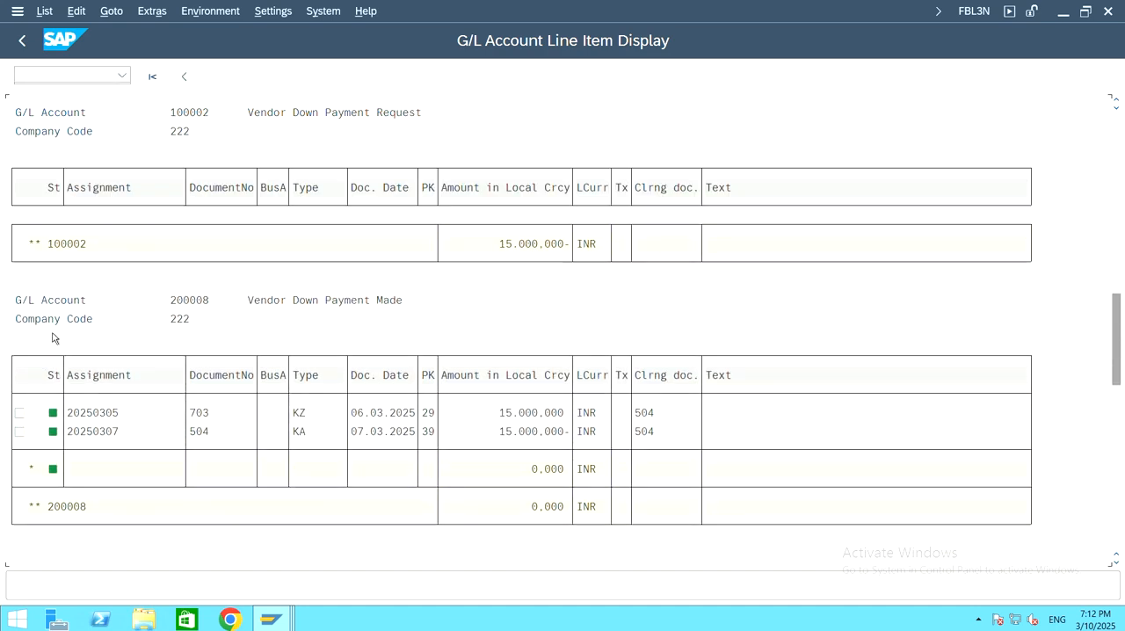
scroll(52, 338, up, 5)
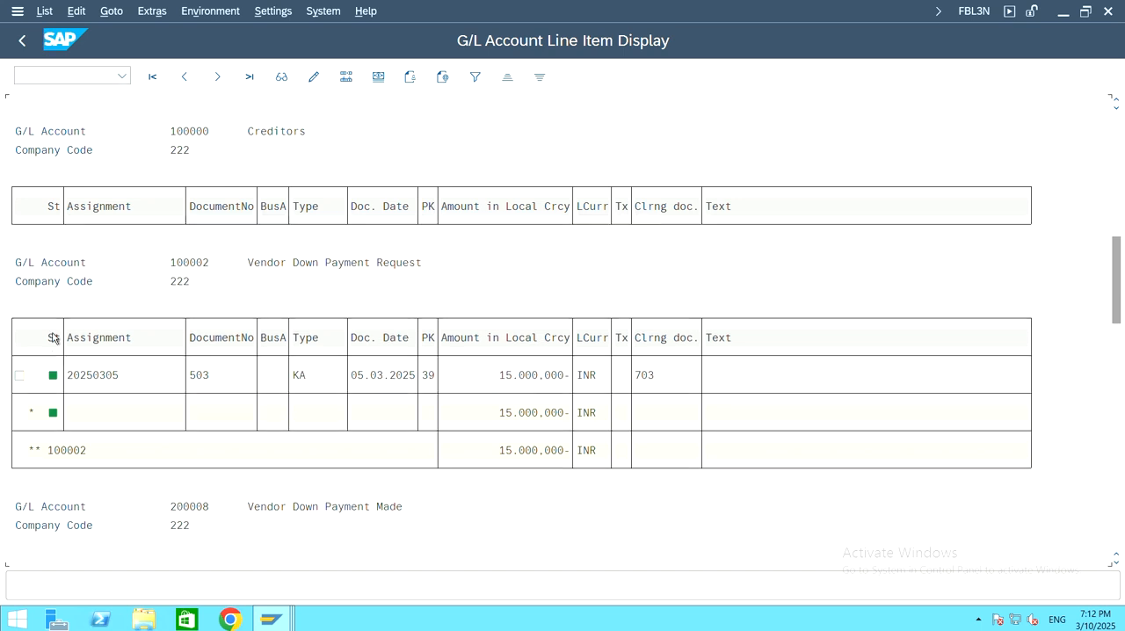
scroll(53, 339, up, 3)
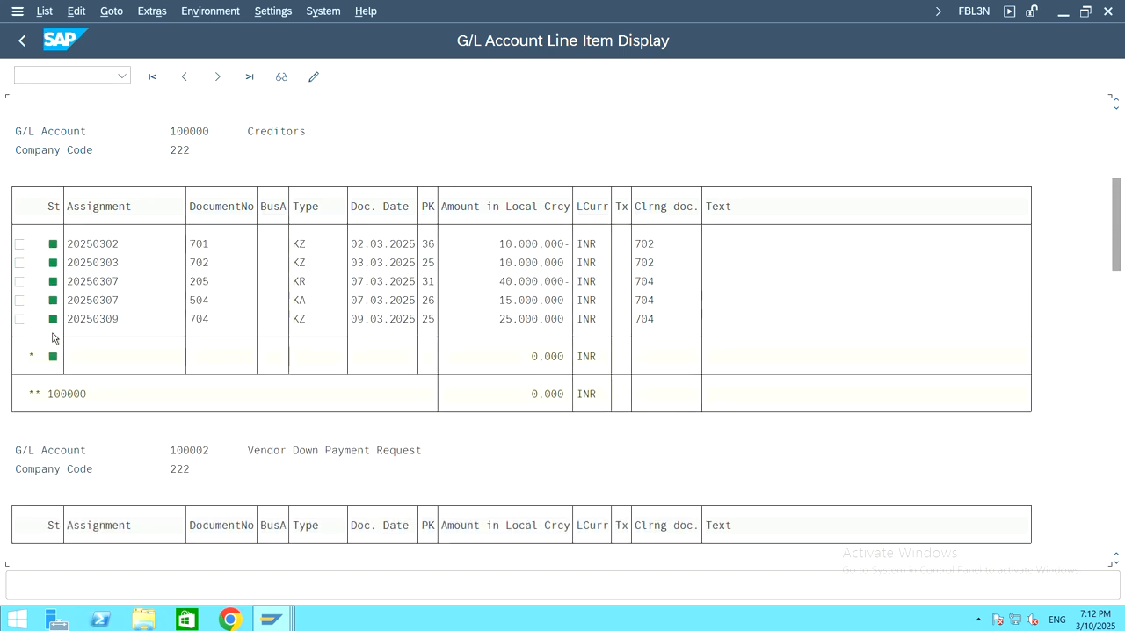